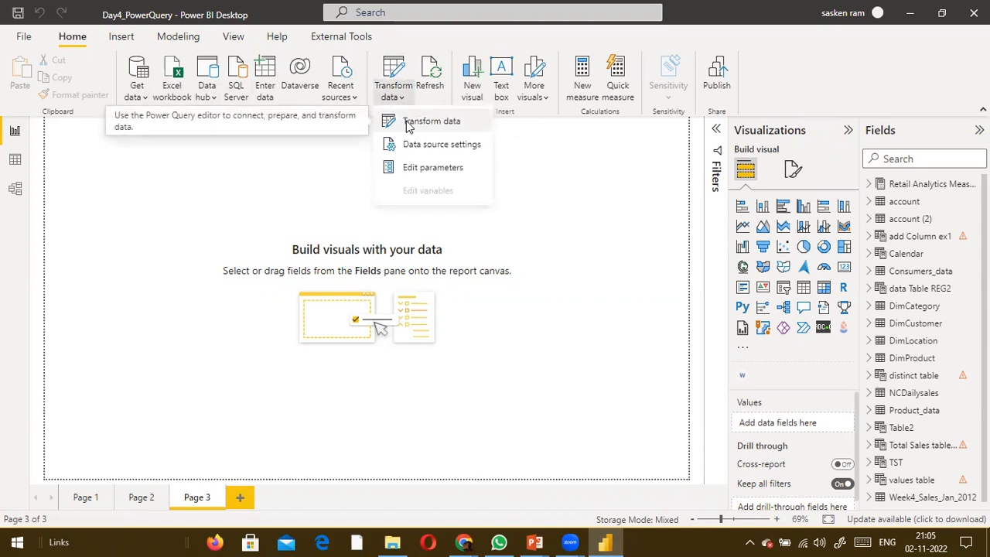
click(407, 123)
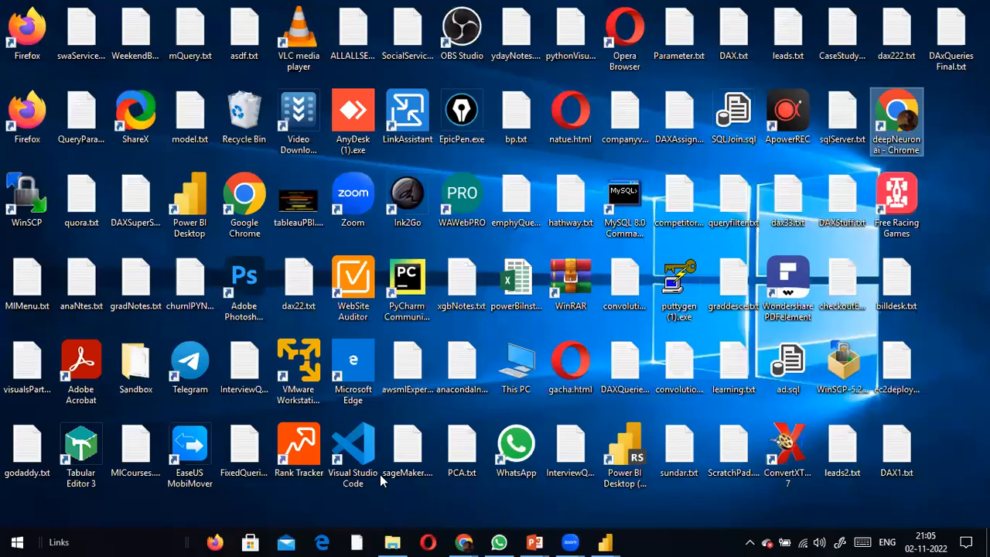
click(358, 462)
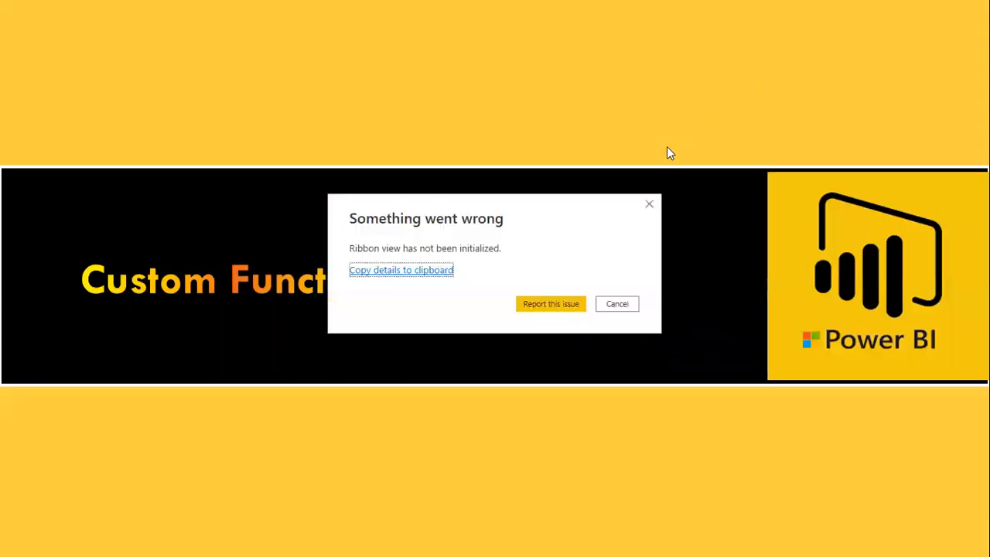
click(617, 304)
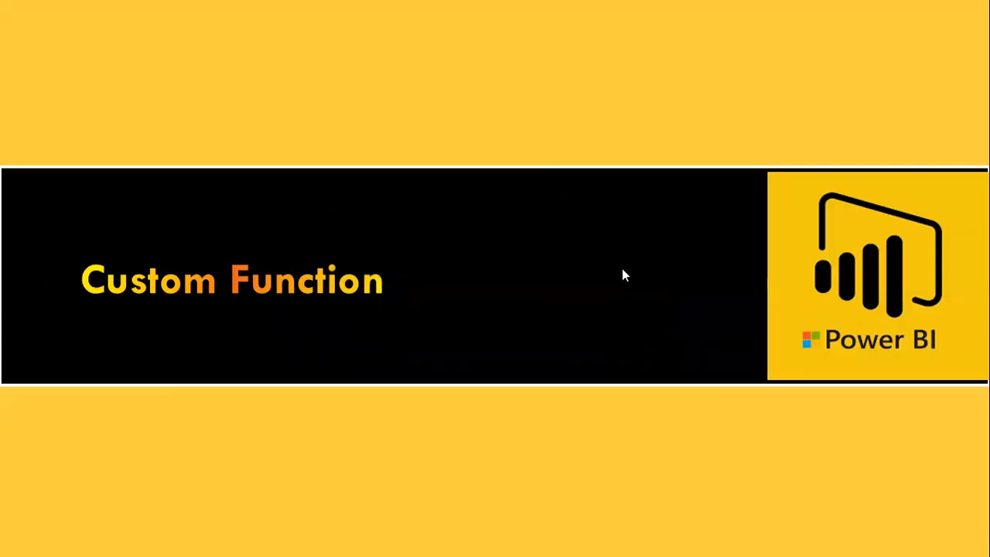
key(alt+Tab)
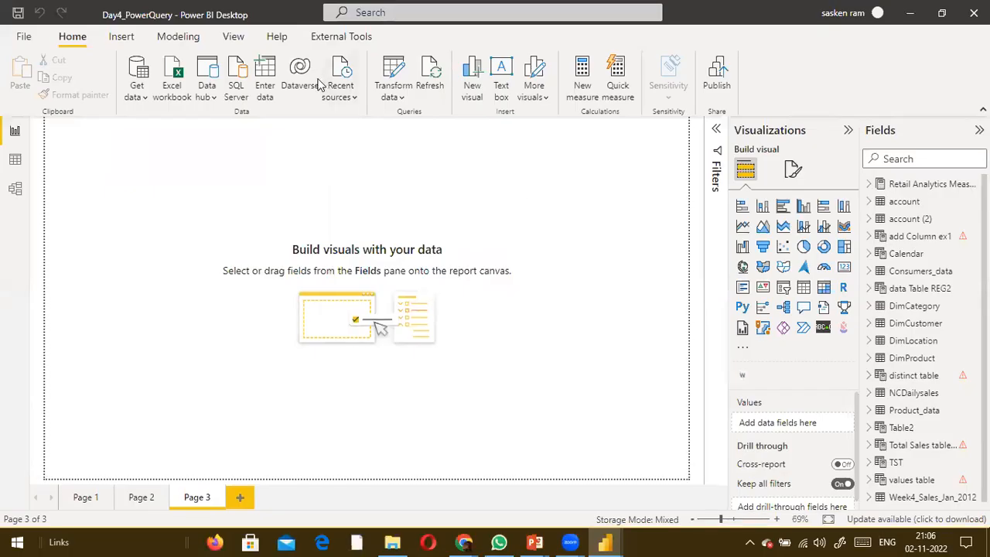
Open the Power Query Editor for the report's queries and maximize its window
click(387, 99)
click(408, 126)
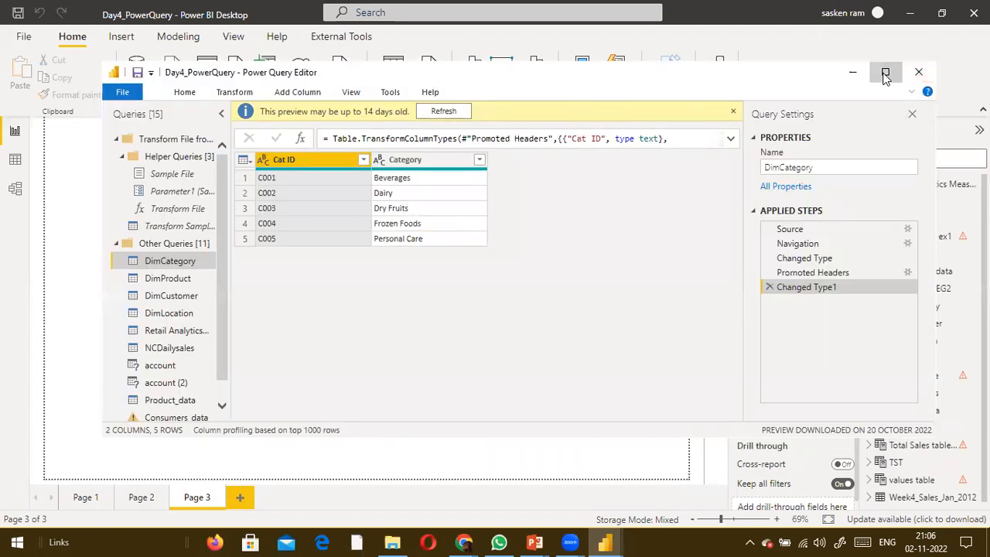
click(885, 72)
click(344, 43)
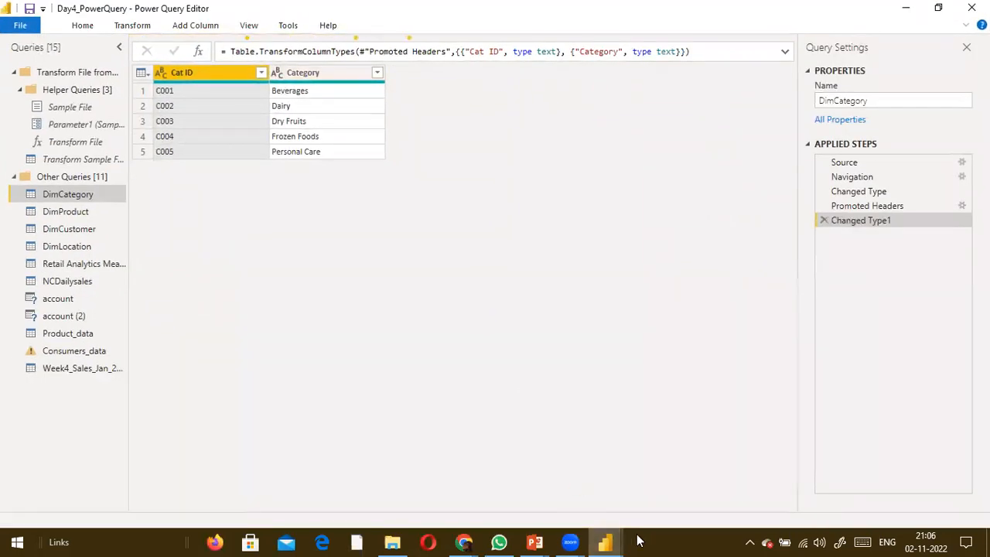
mouse_move(605, 541)
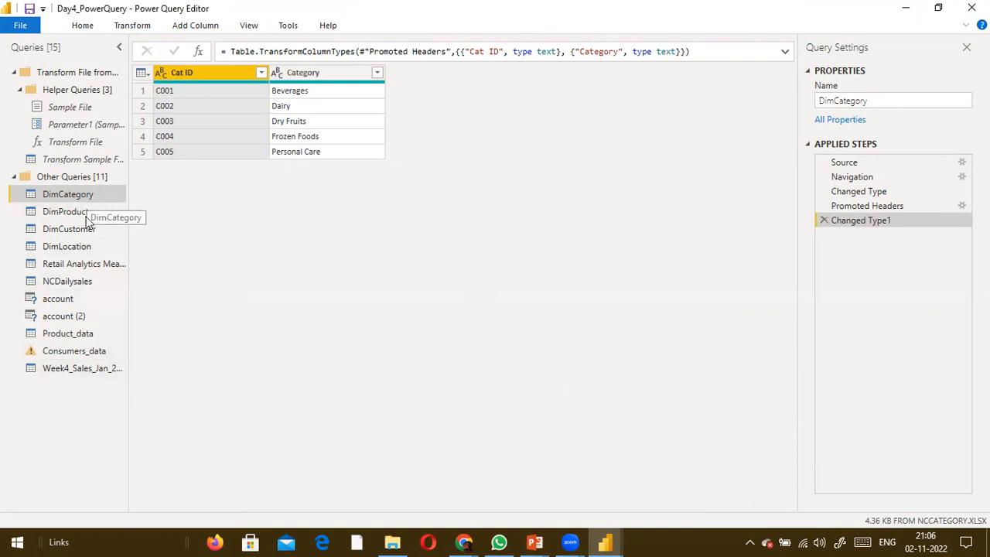
Examine the columns of the NCDailysales query, and return to the Power BI report window
click(74, 283)
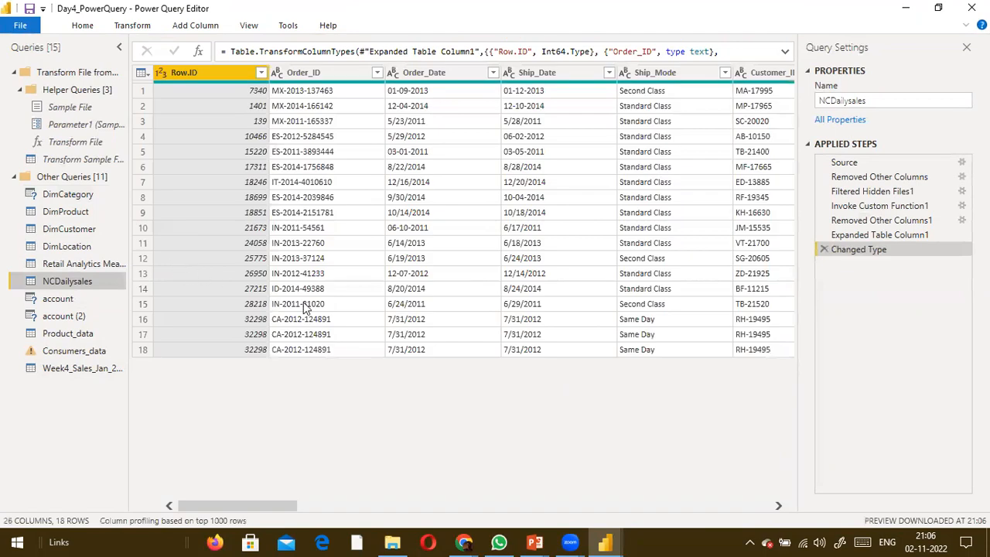
drag(235, 506, 0, 448)
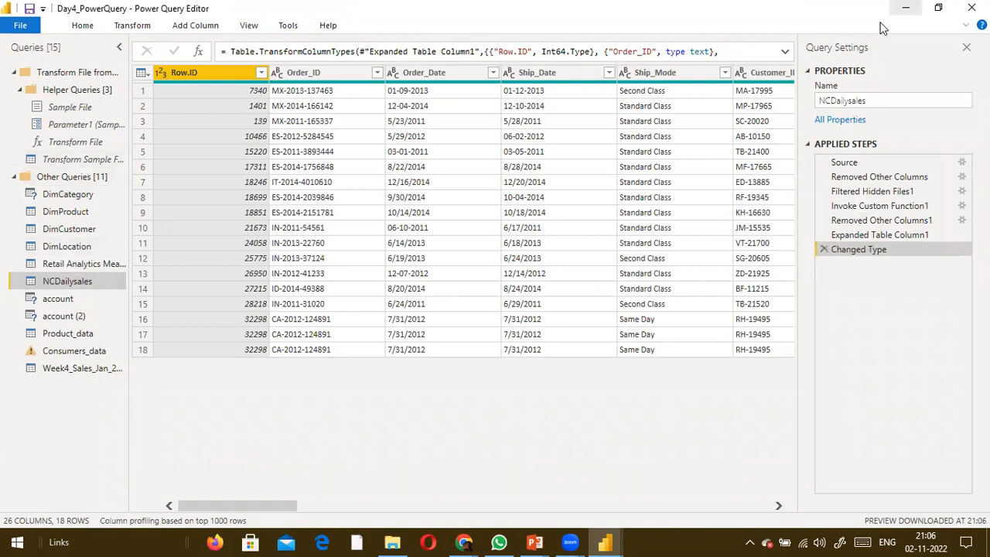
click(903, 9)
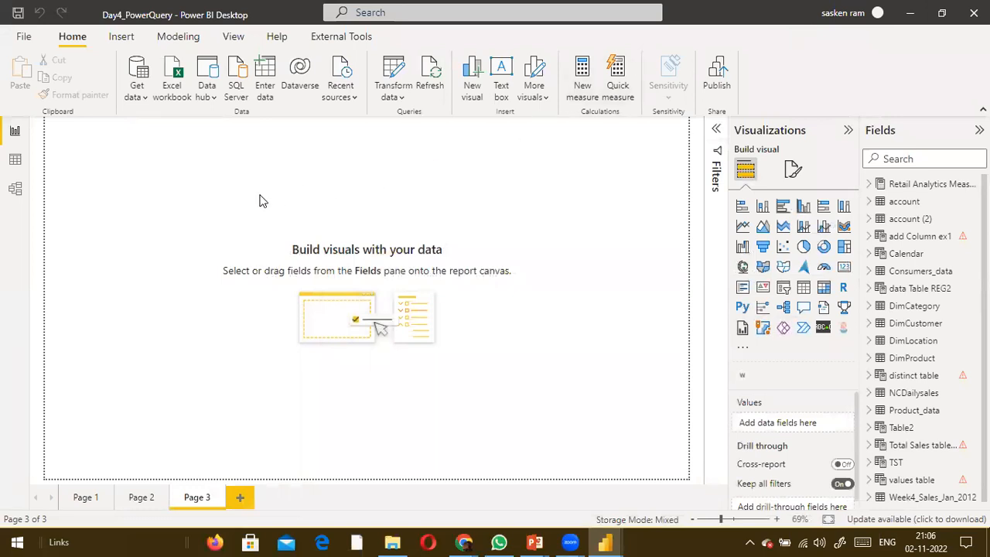
Get data from the Excel workbook SalesFact.xls in the dat1 folder
click(137, 96)
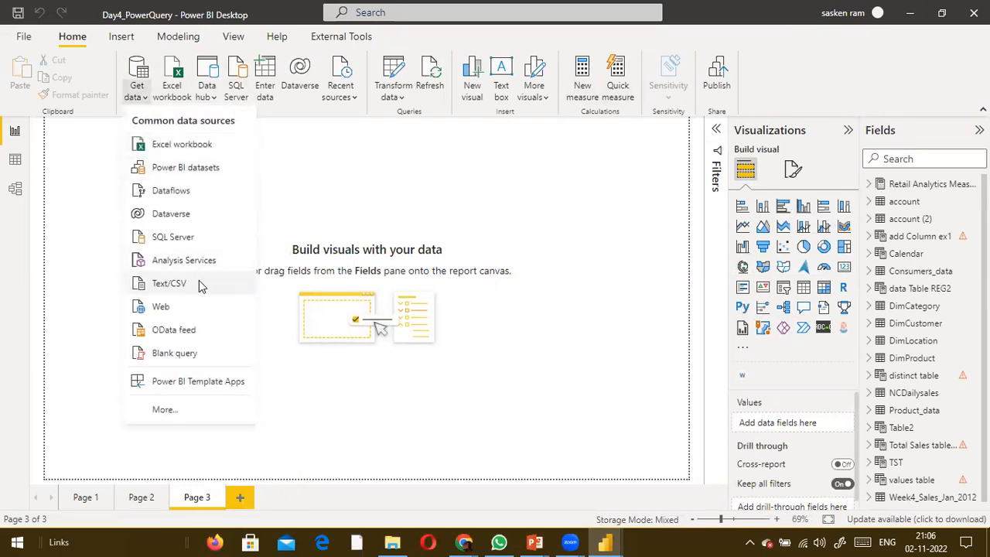
click(213, 152)
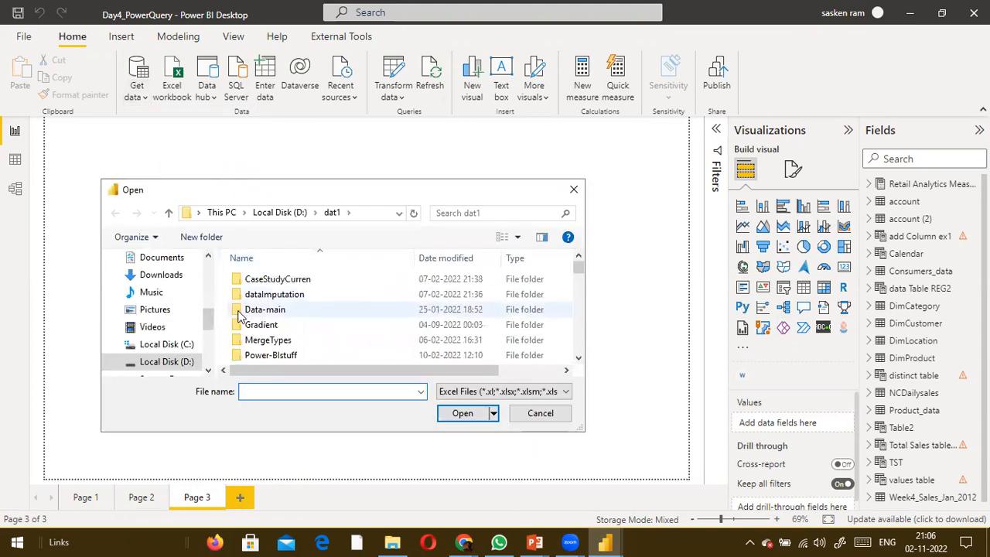
text(ncs)
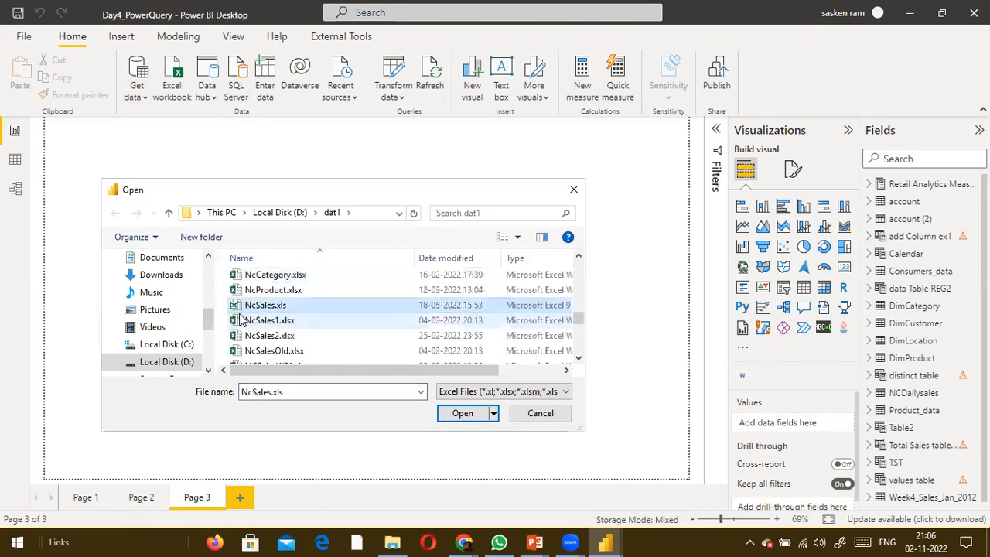
text(sa)
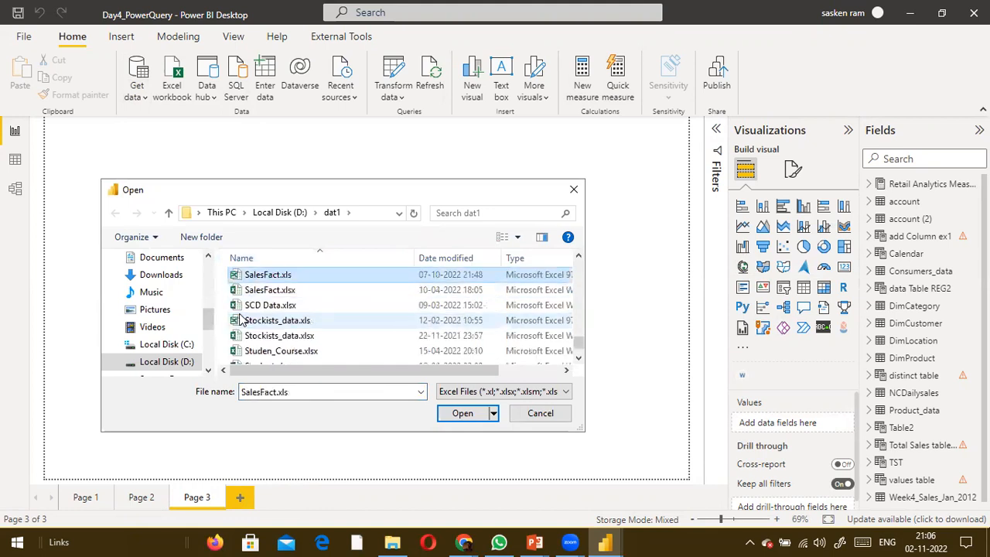
key(Down)
key(Up)
key(Return)
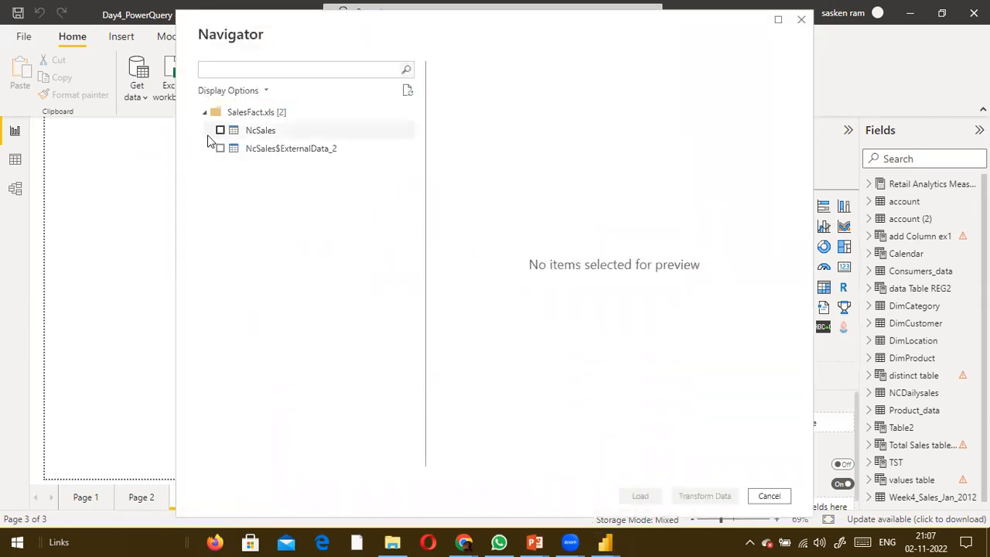
Preview the NcSales sheet of the workbook, load it into the model and apply the pending query changes
click(219, 130)
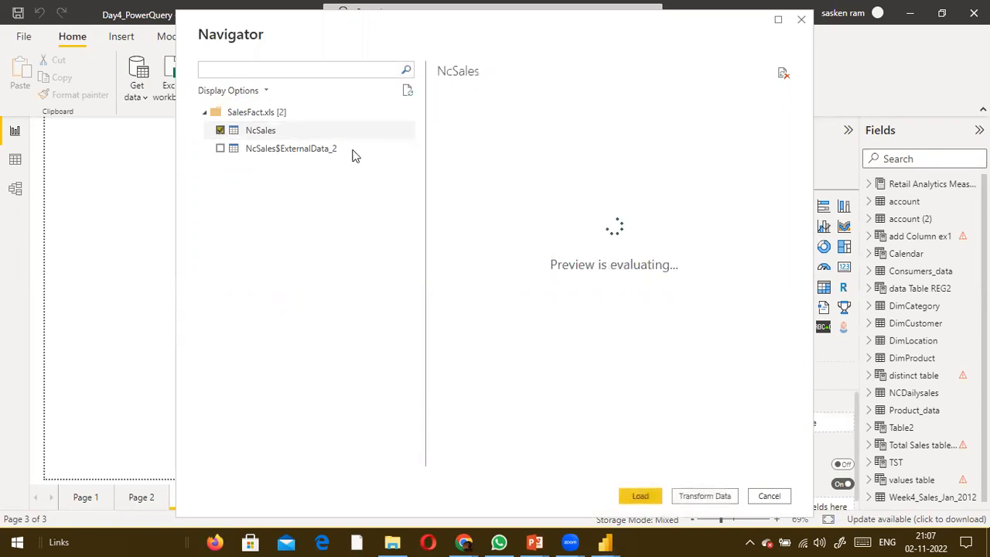
drag(524, 463, 750, 441)
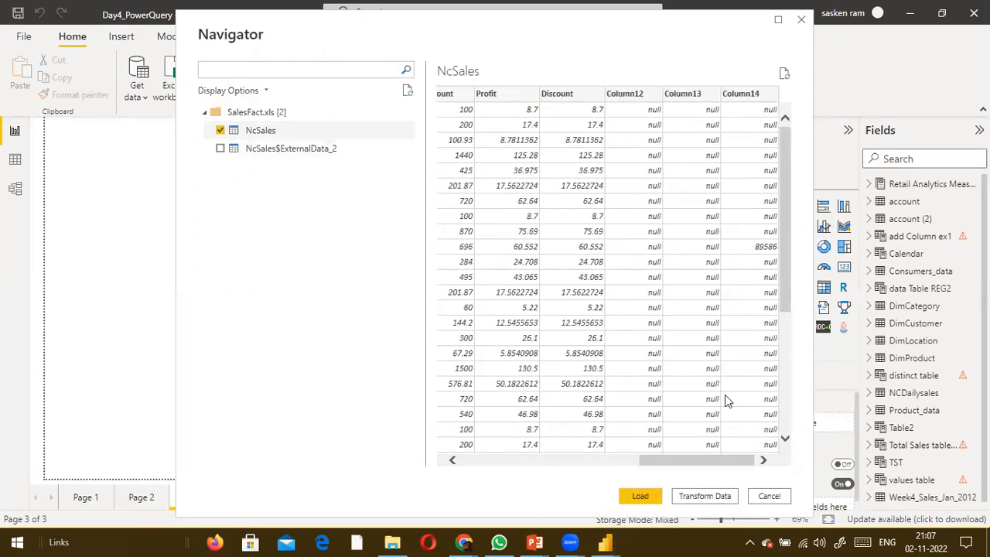
scroll(673, 164, down, 5)
scroll(667, 179, up, 4)
scroll(668, 180, up, 1)
click(640, 496)
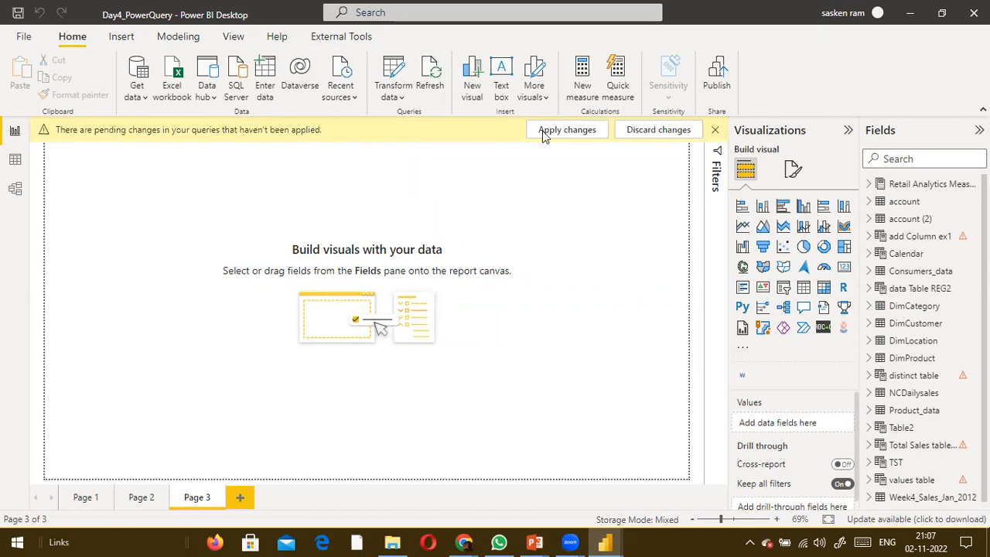
click(542, 131)
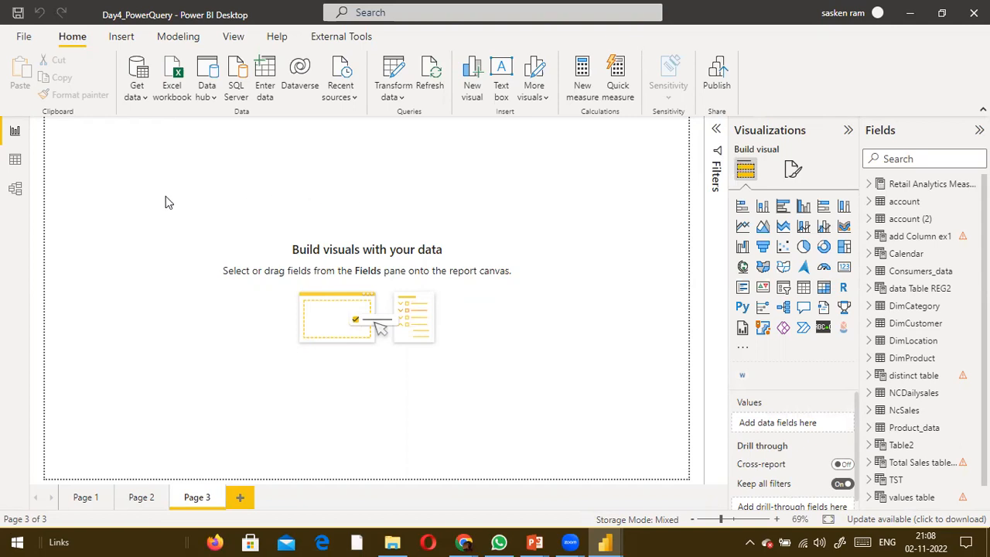
Show the NcSales table in Data view and rename it SalesFact
click(14, 160)
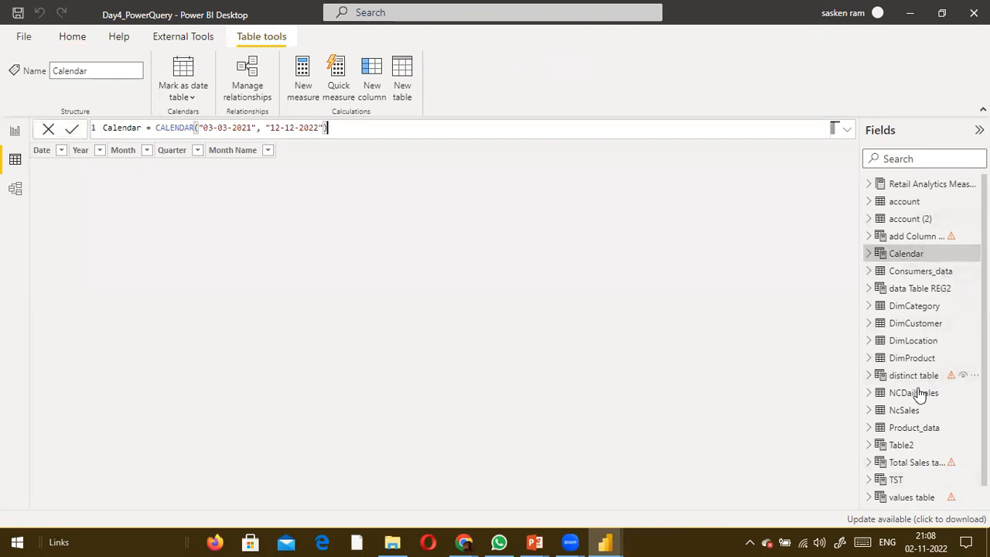
click(903, 416)
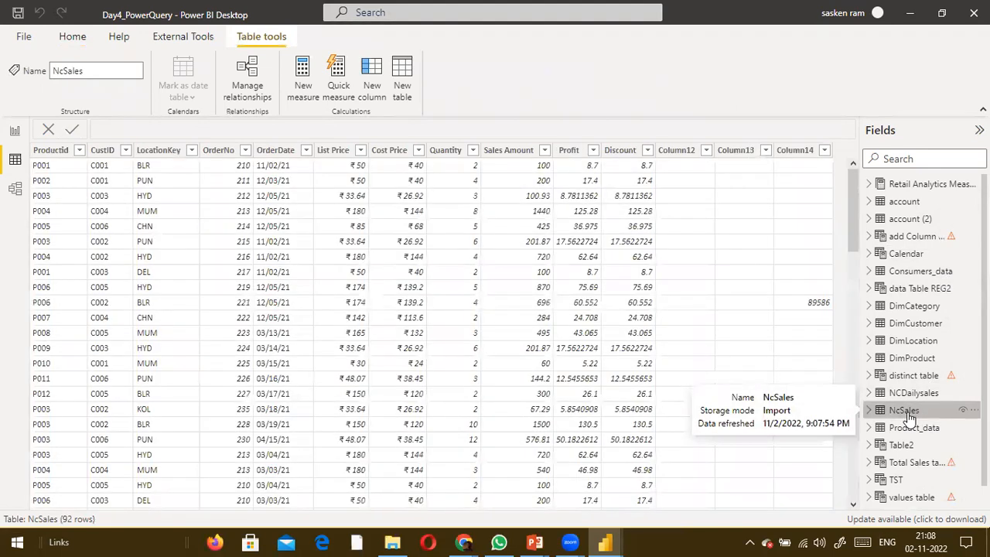
double_click(904, 412)
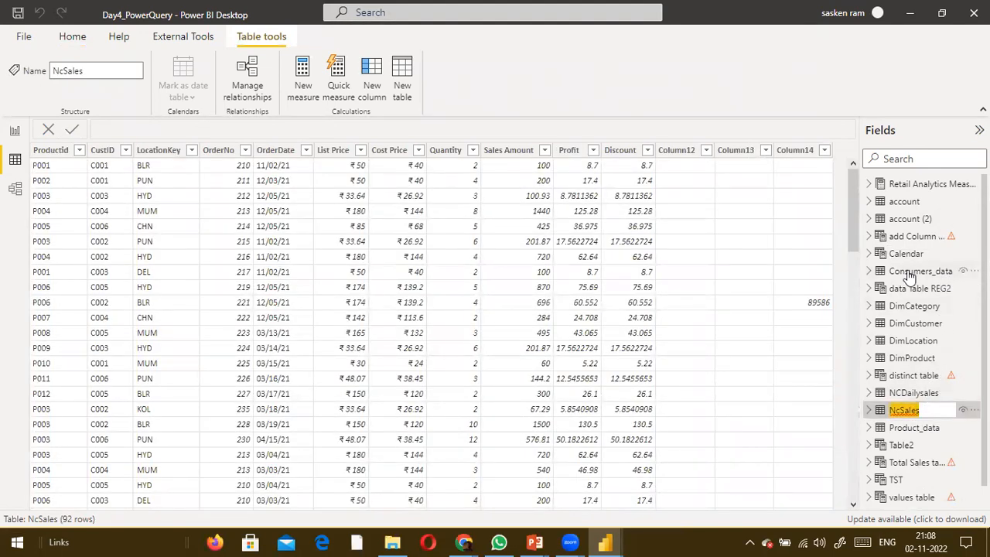
text(SalesFact)
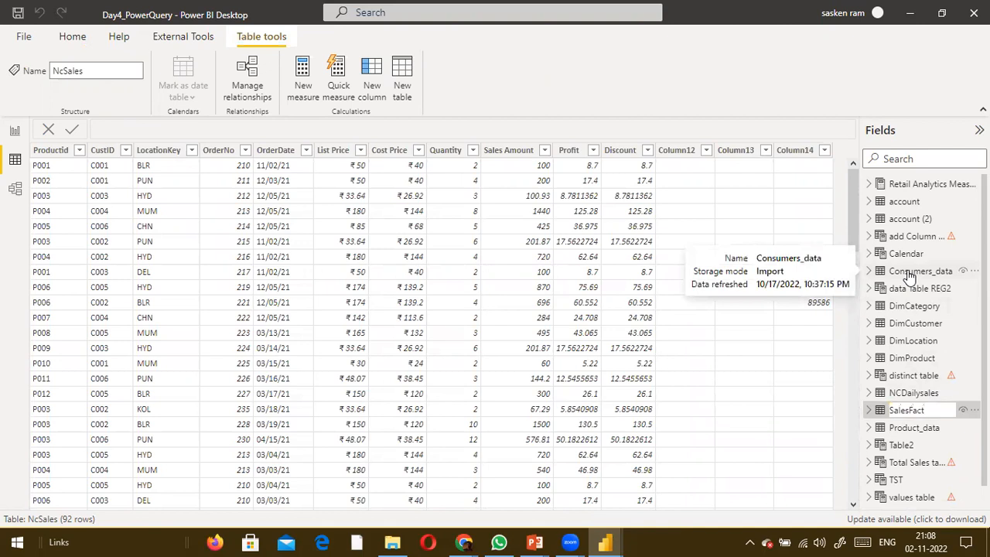
key(Return)
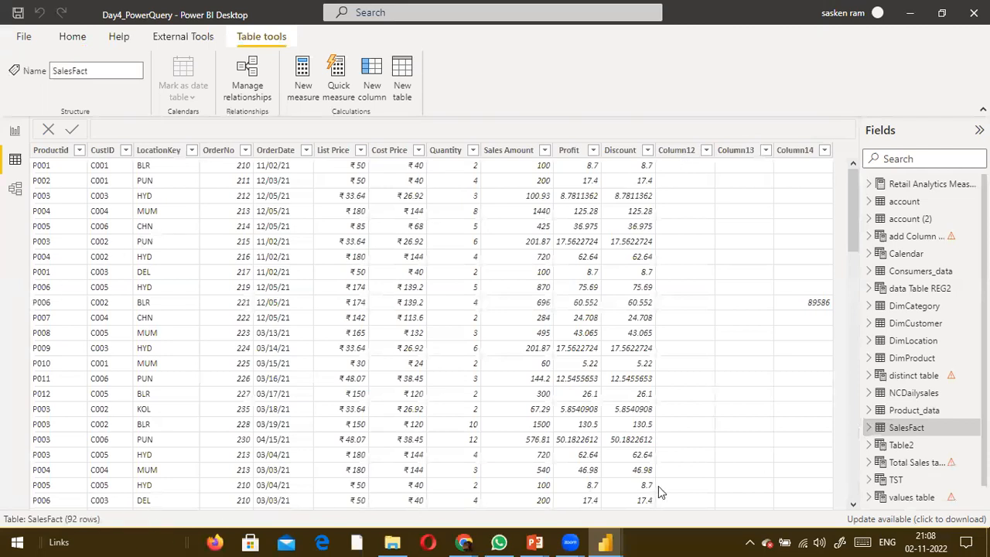
scroll(840, 216, down, 2)
scroll(841, 217, up, 2)
click(685, 154)
right_click(686, 155)
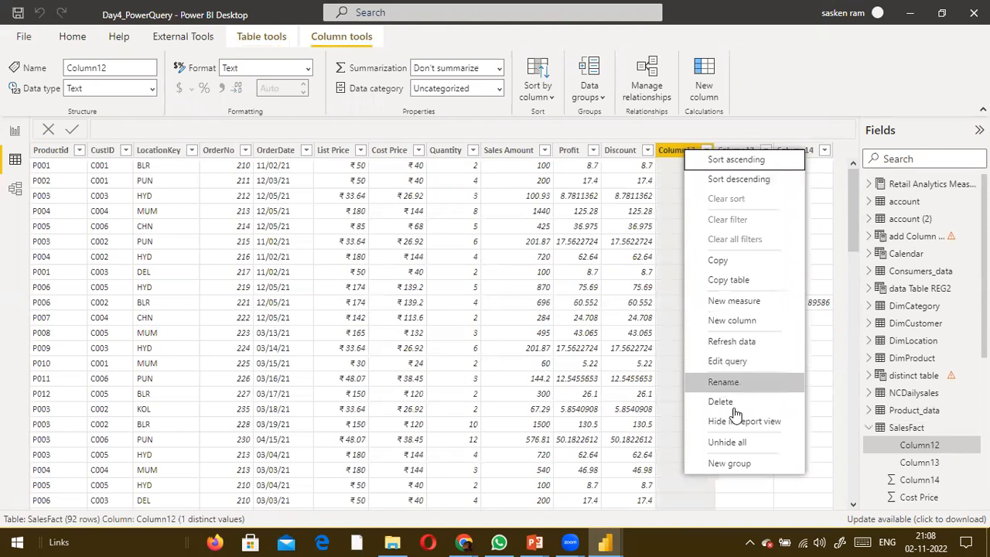
click(796, 107)
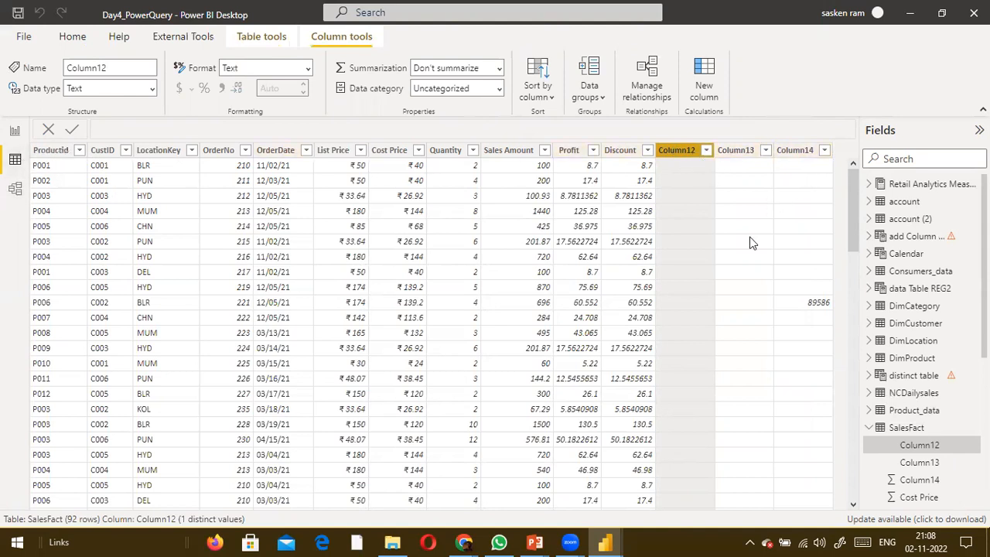
Switch to the Power Query Editor and try to remove Column12 from the SalesFact query
mouse_move(615, 528)
click(669, 473)
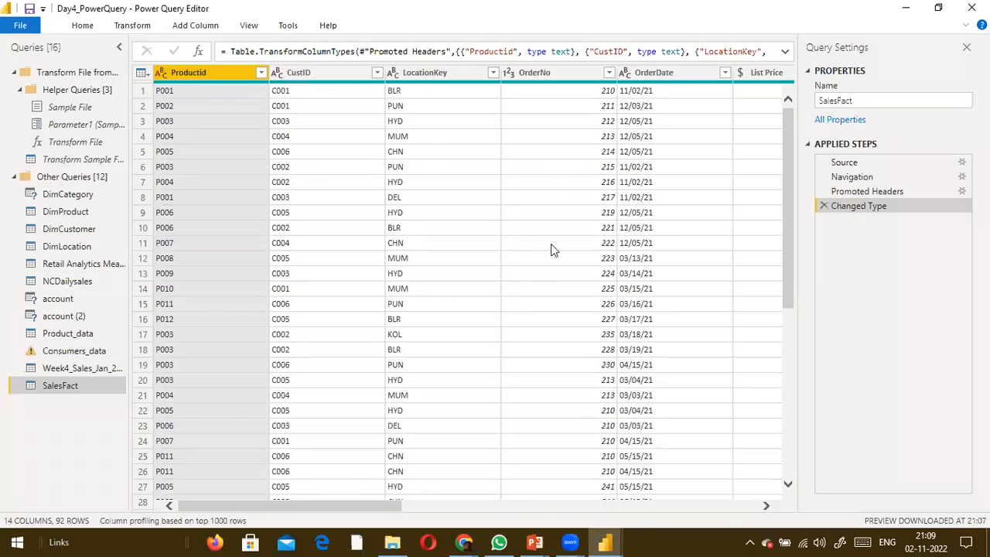
drag(378, 507, 781, 480)
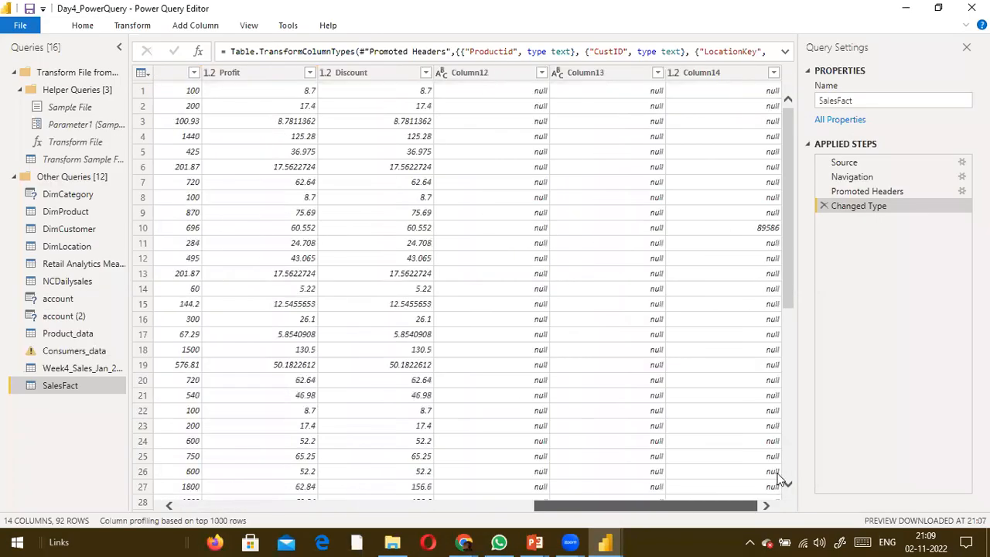
right_click(527, 75)
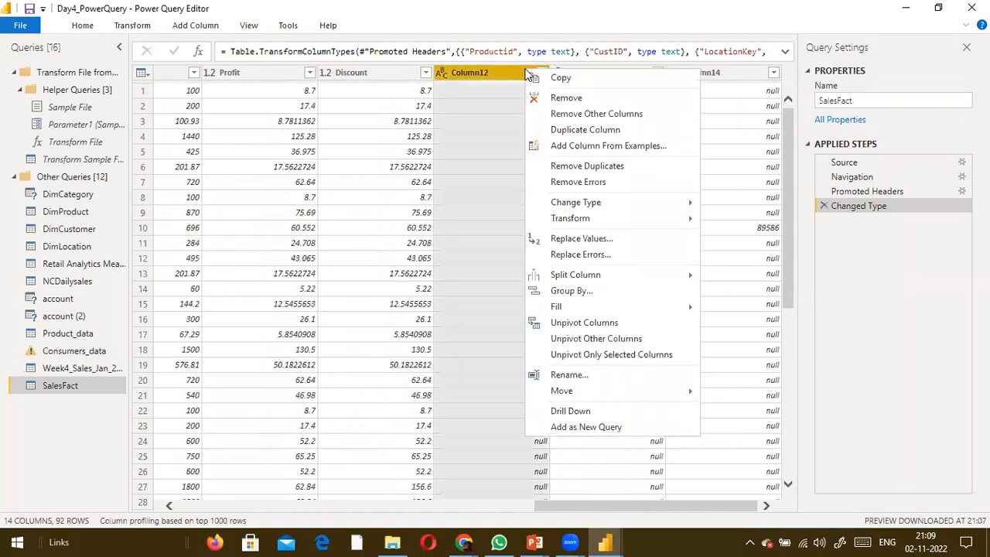
click(562, 99)
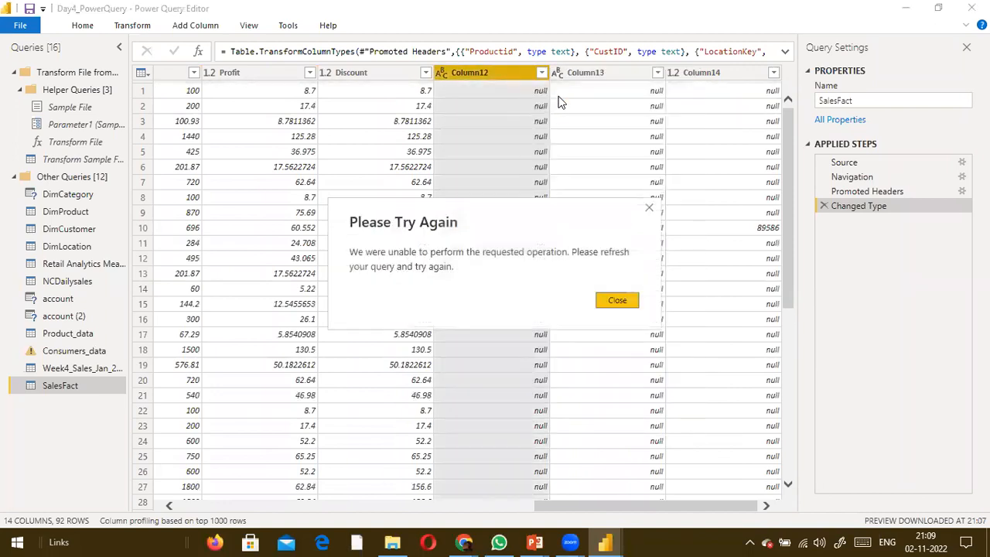
click(613, 302)
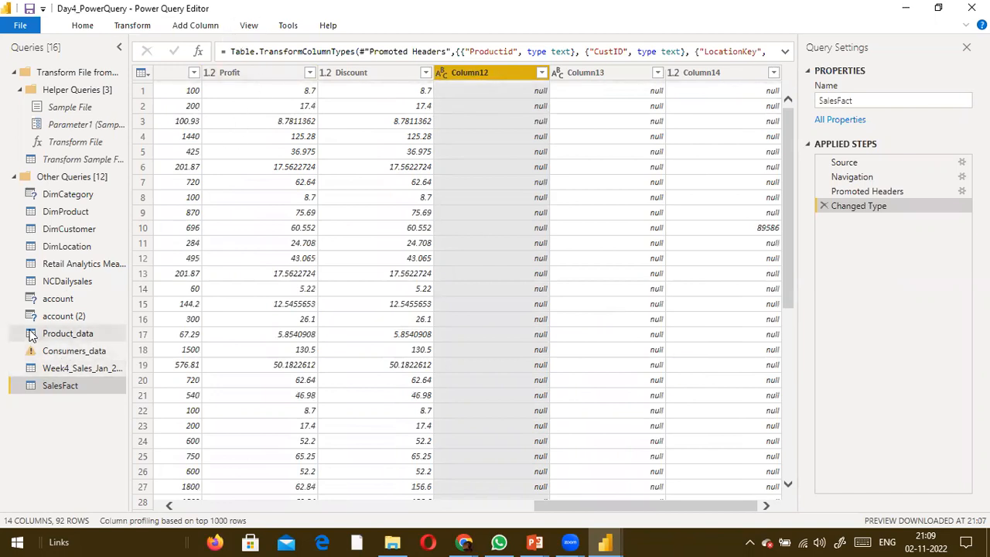
Delete the Consumers_data query from Other Queries
click(49, 350)
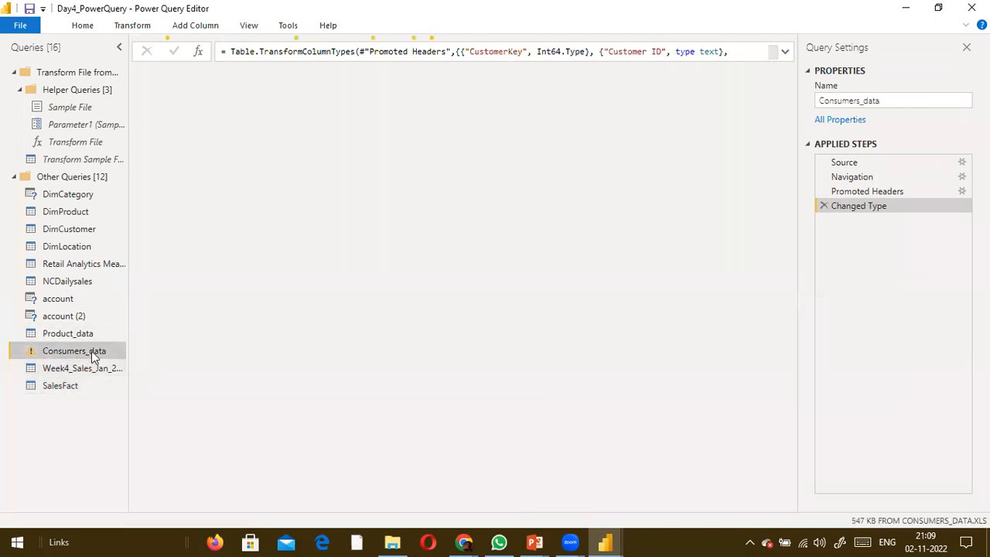
right_click(79, 355)
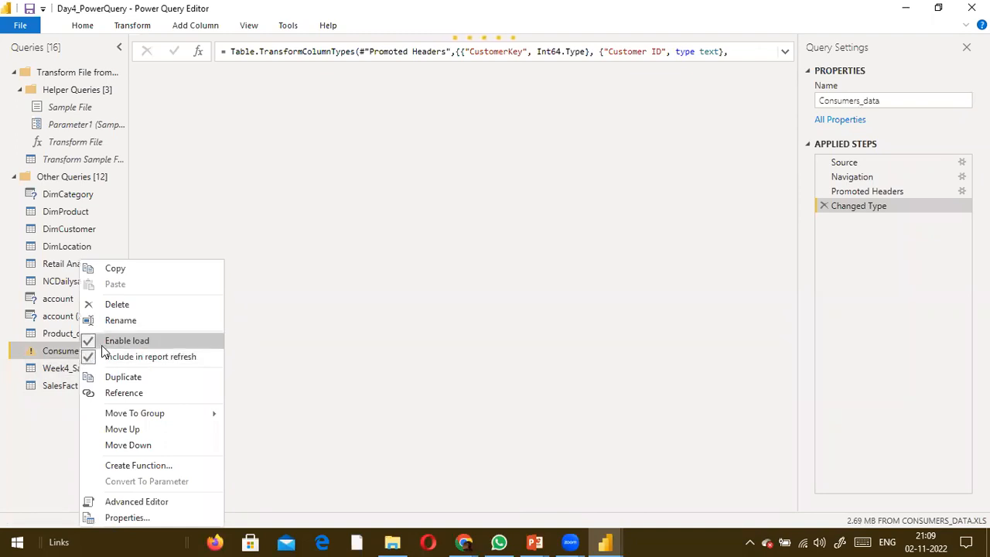
click(163, 308)
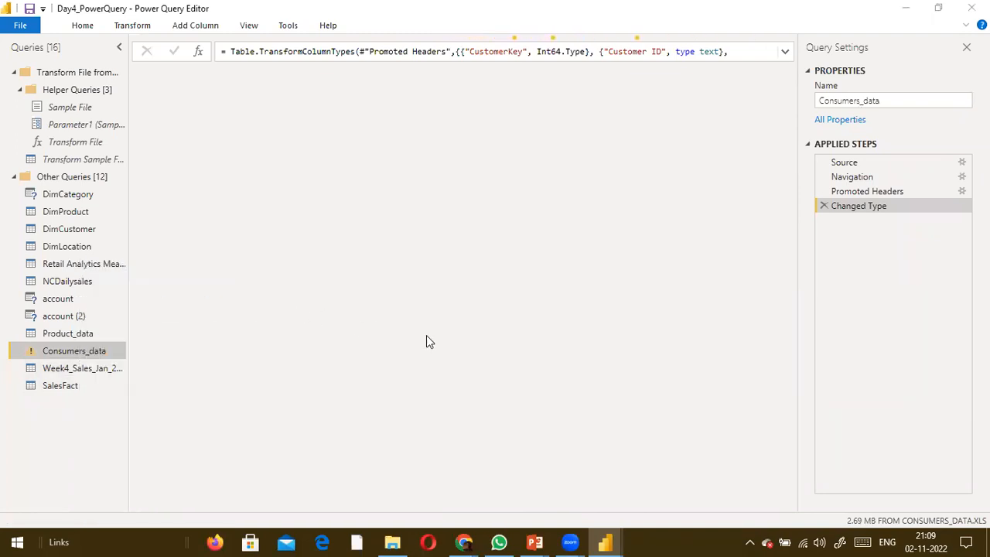
click(567, 294)
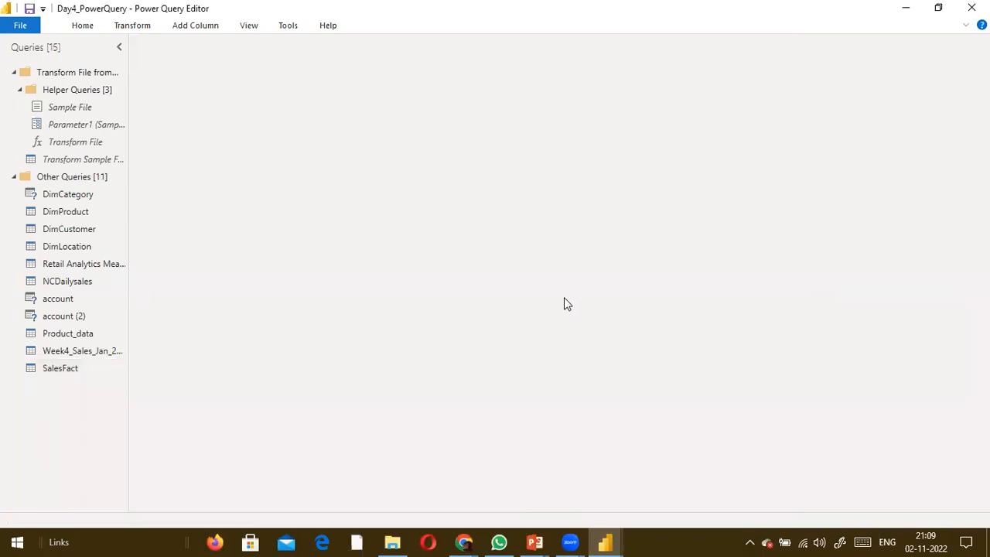
Open the SalesFact query and refresh its data preview
click(48, 369)
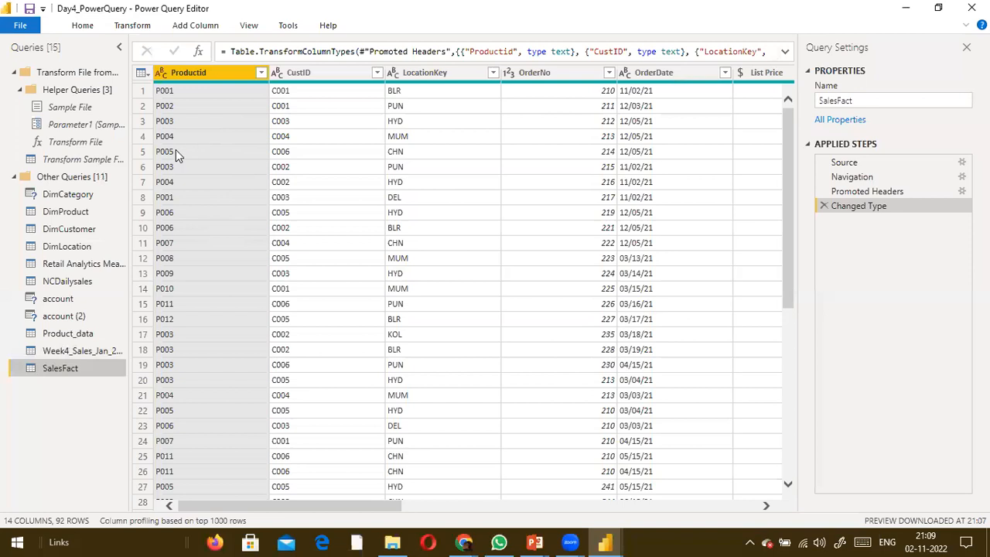
click(97, 31)
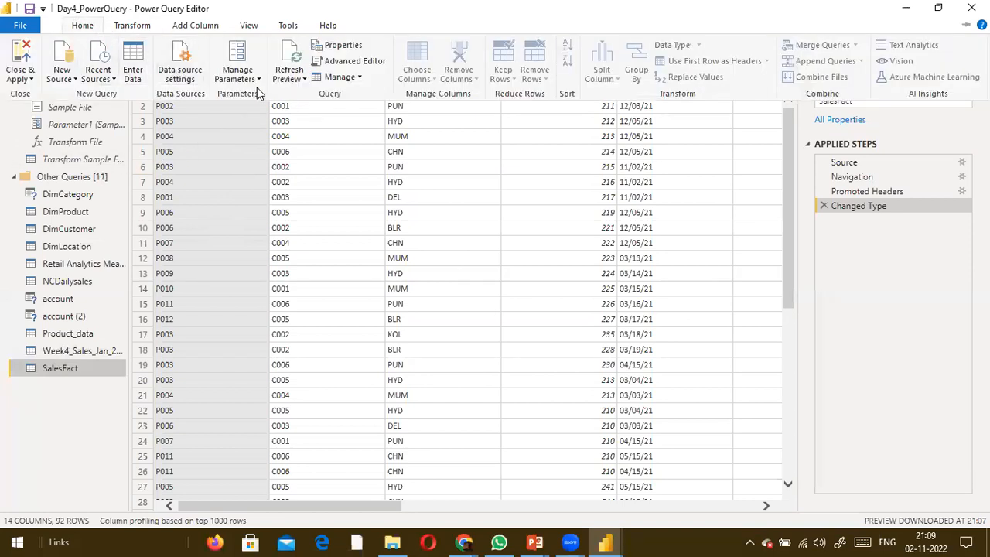
click(292, 78)
click(300, 106)
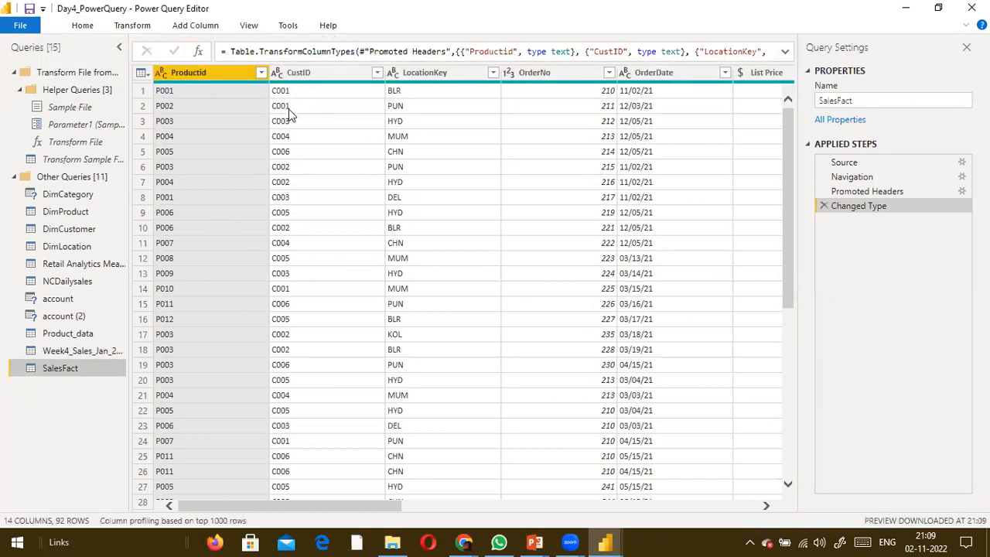
Remove the empty-looking columns Column12, Column13 and Column14 from the SalesFact query
drag(382, 505, 742, 503)
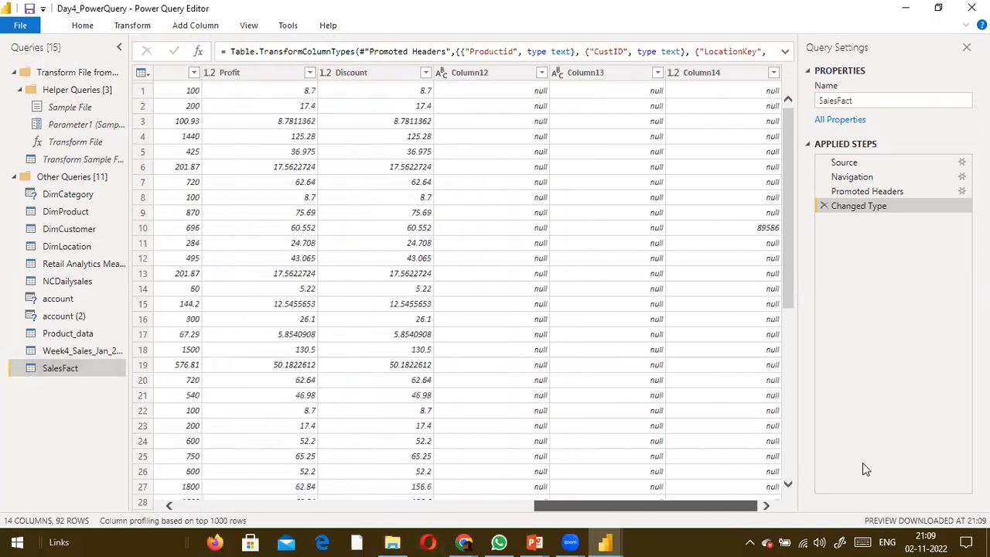
click(525, 74)
right_click(525, 76)
click(556, 107)
right_click(623, 75)
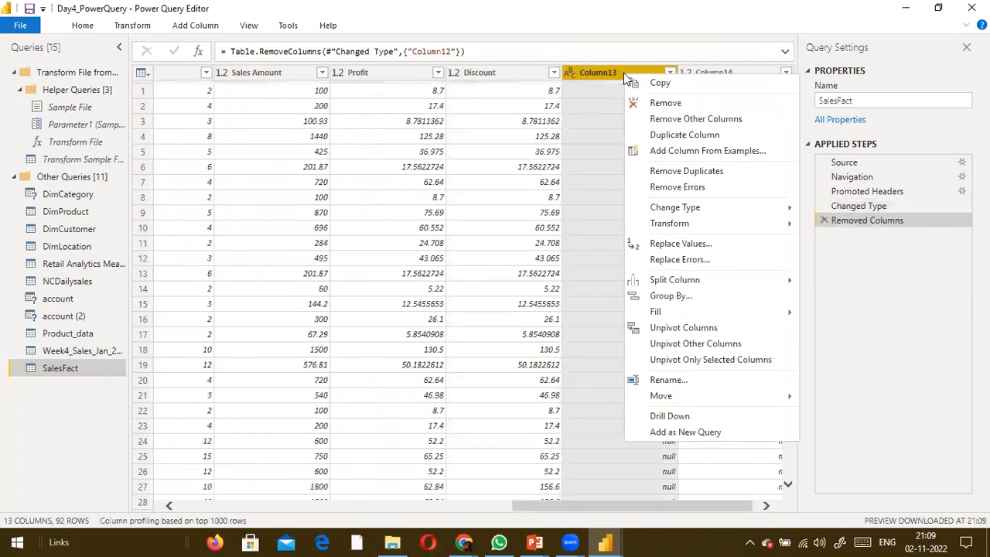
click(690, 102)
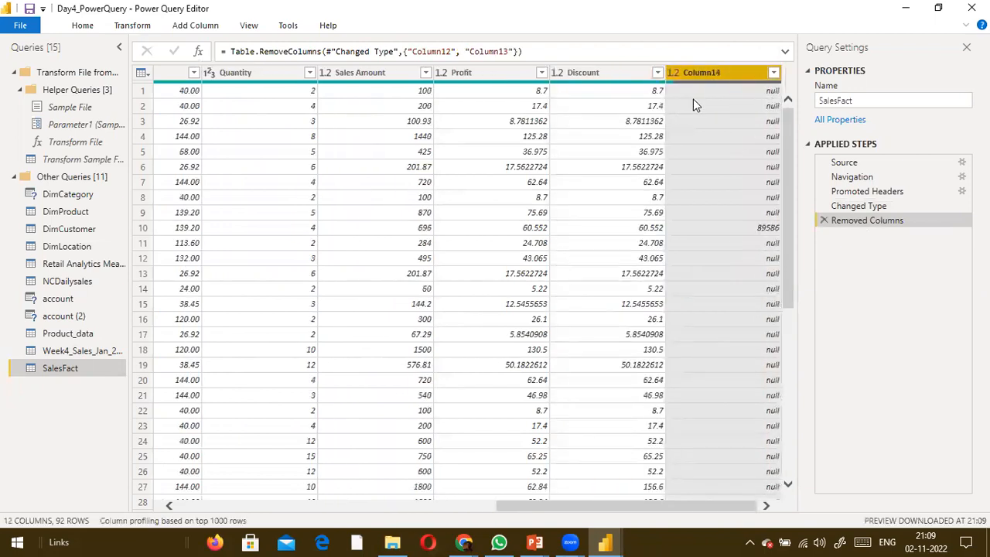
right_click(713, 72)
click(718, 102)
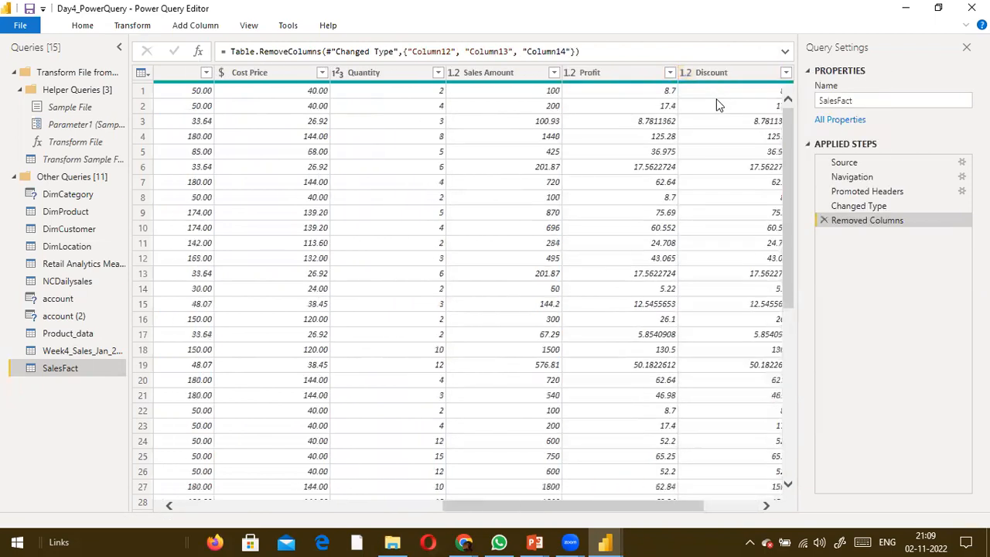
Change the OrderDate column's type using locale, with data type Date and locale English (United States)
drag(613, 503, 371, 477)
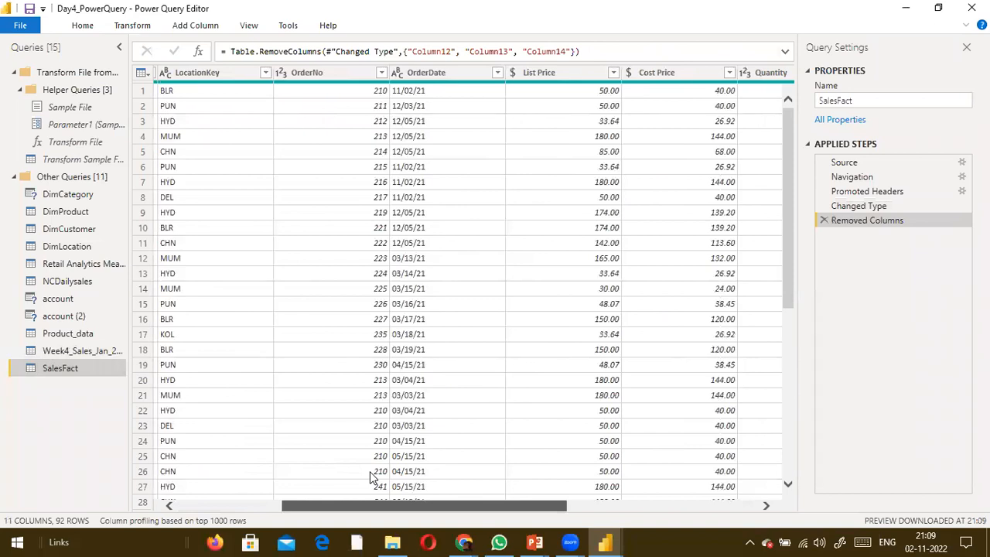
drag(371, 477, 371, 477)
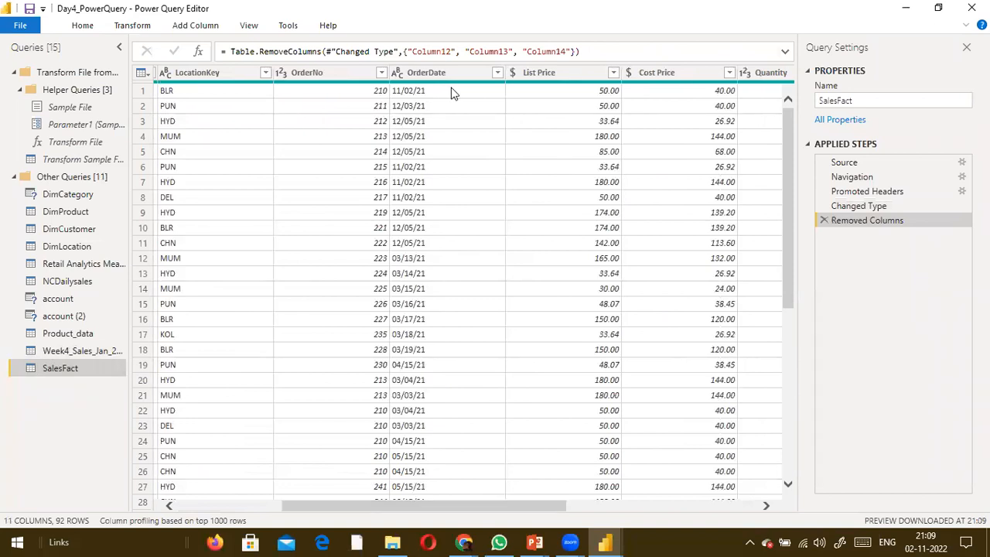
click(398, 72)
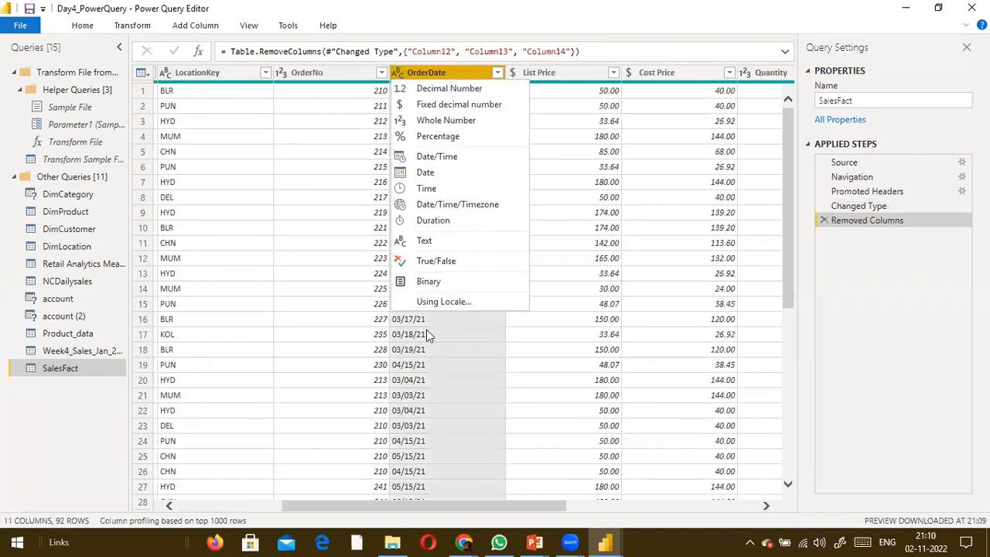
click(449, 301)
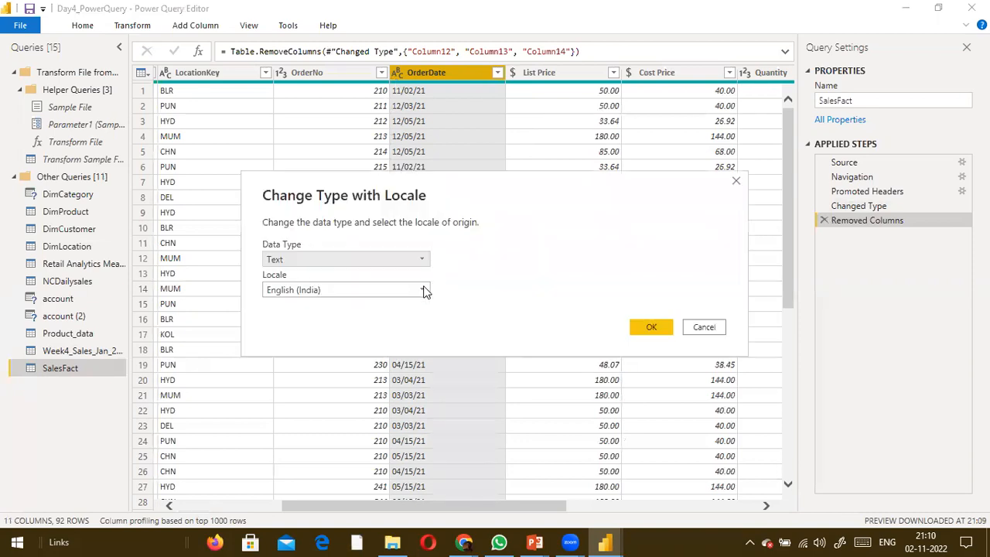
click(426, 259)
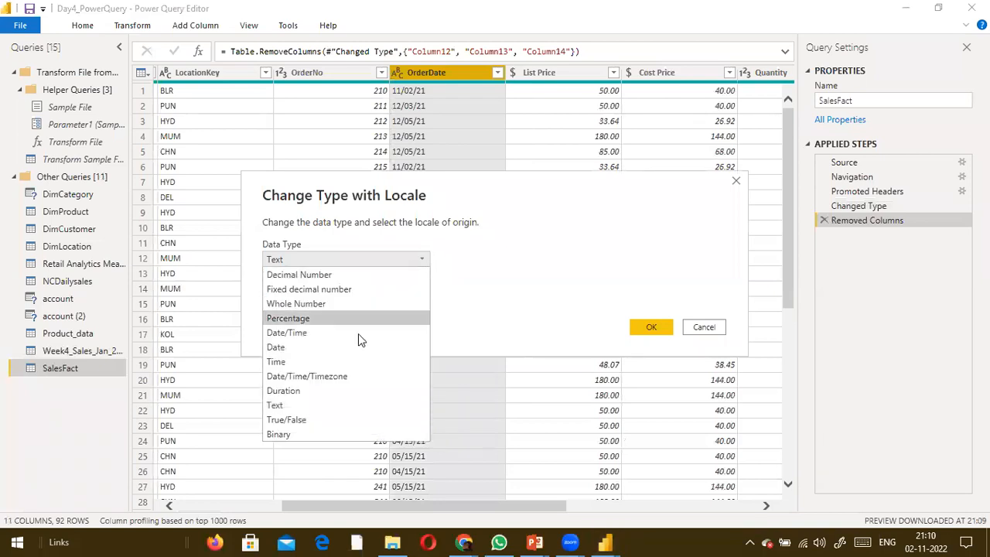
click(344, 347)
click(422, 289)
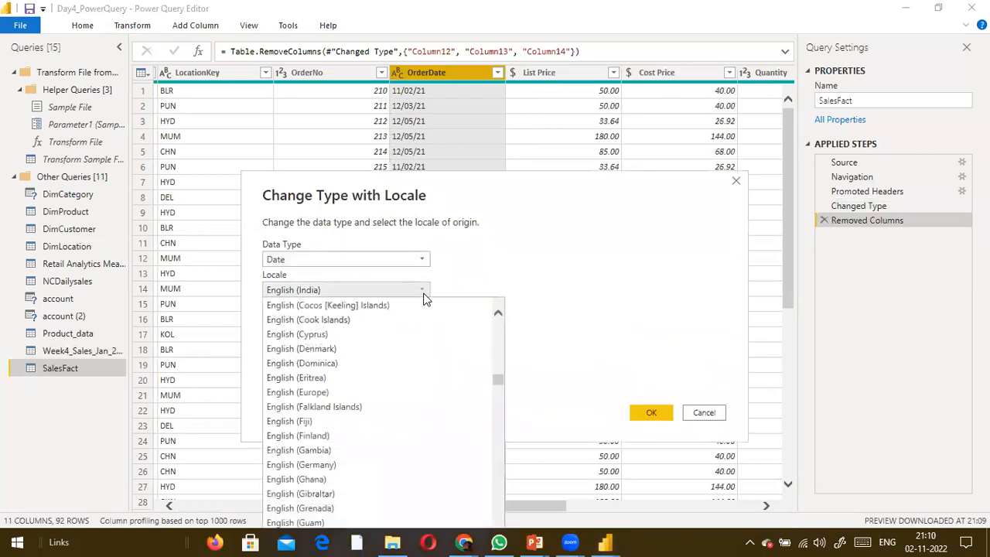
scroll(472, 402, down, 1)
scroll(464, 422, down, 15)
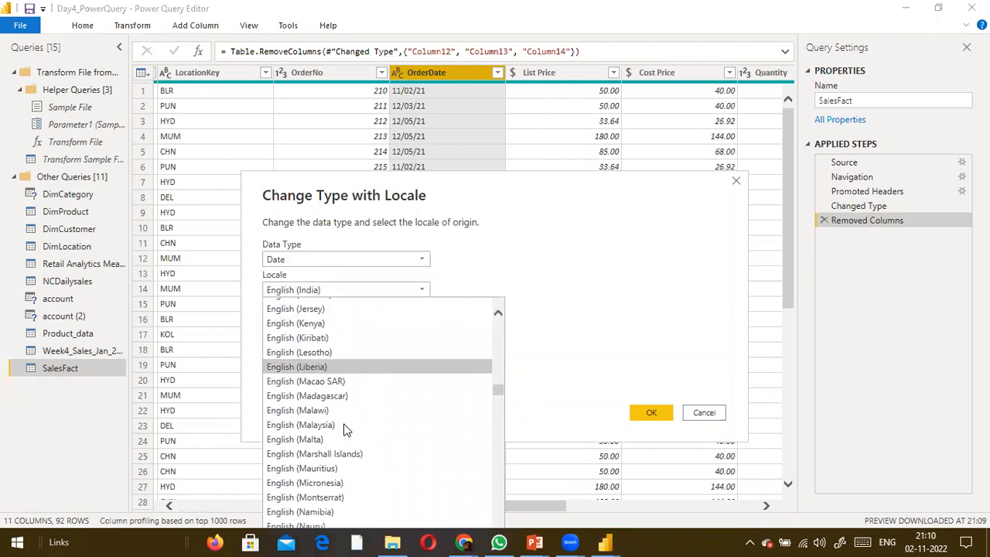
scroll(338, 421, down, 8)
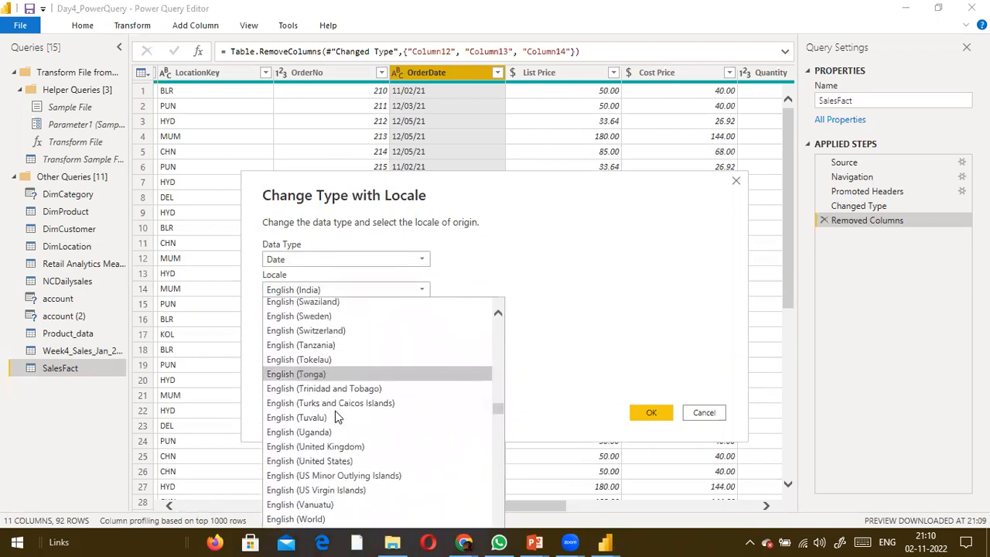
click(356, 364)
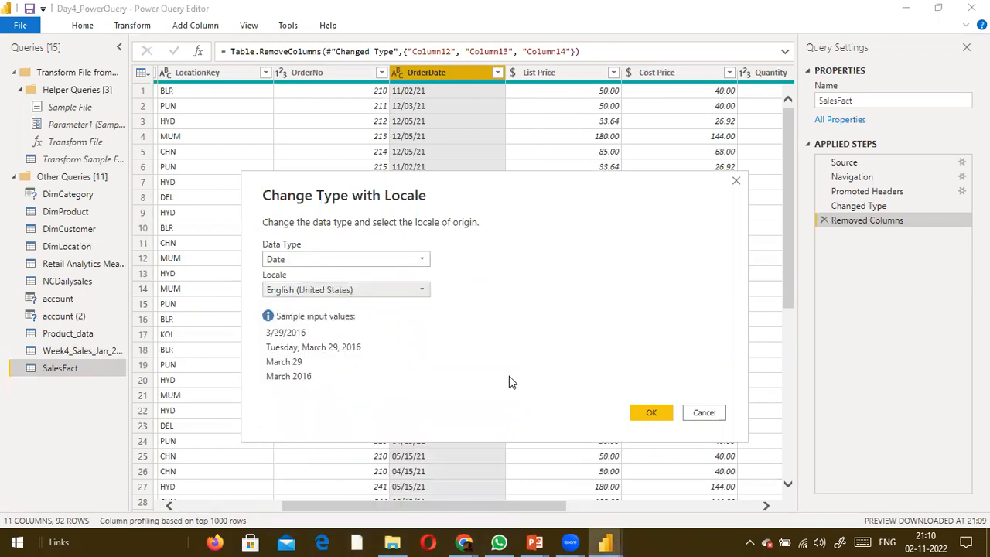
click(645, 412)
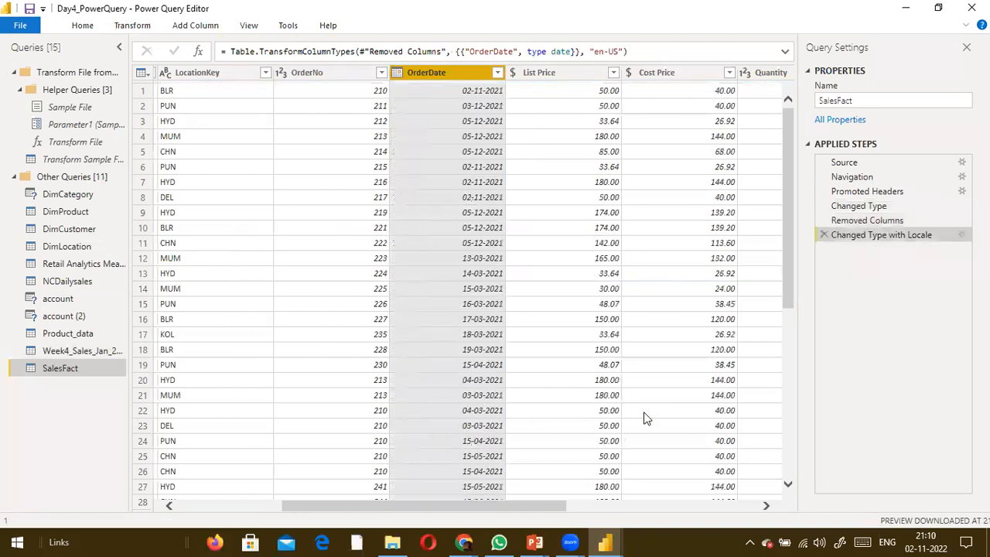
Check the data types of the List Price and Quantity columns and look over the remaining SalesFact columns
drag(463, 514, 585, 492)
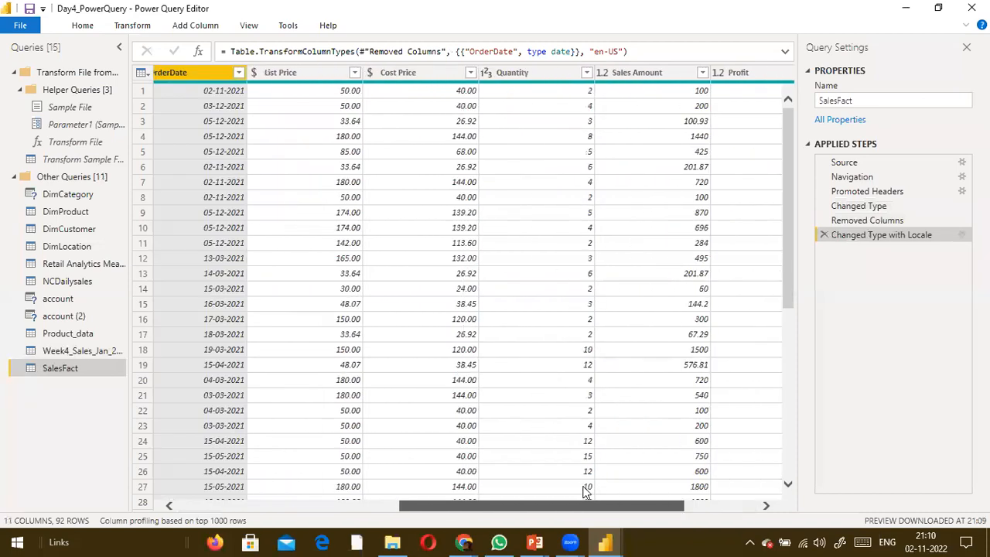
click(255, 72)
click(255, 71)
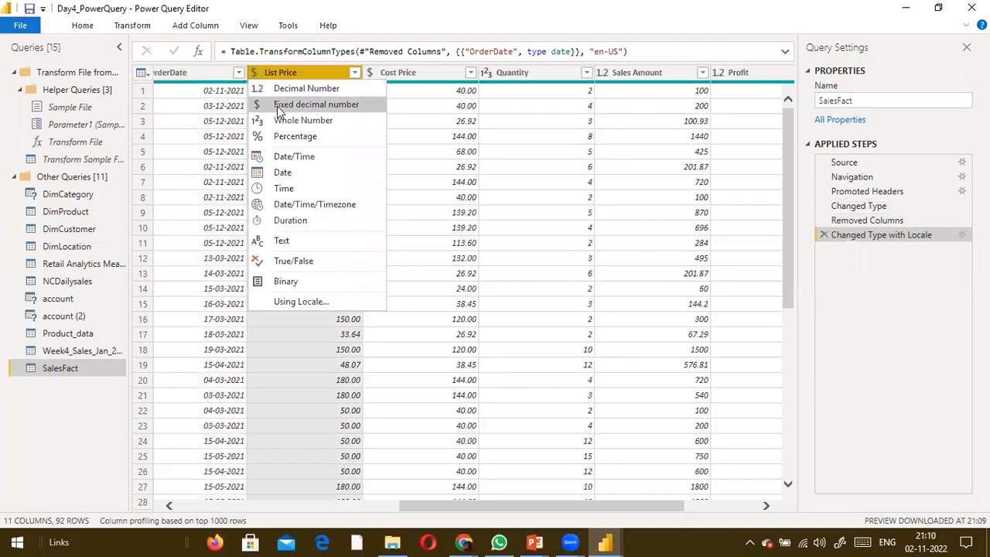
click(561, 514)
drag(576, 506, 719, 479)
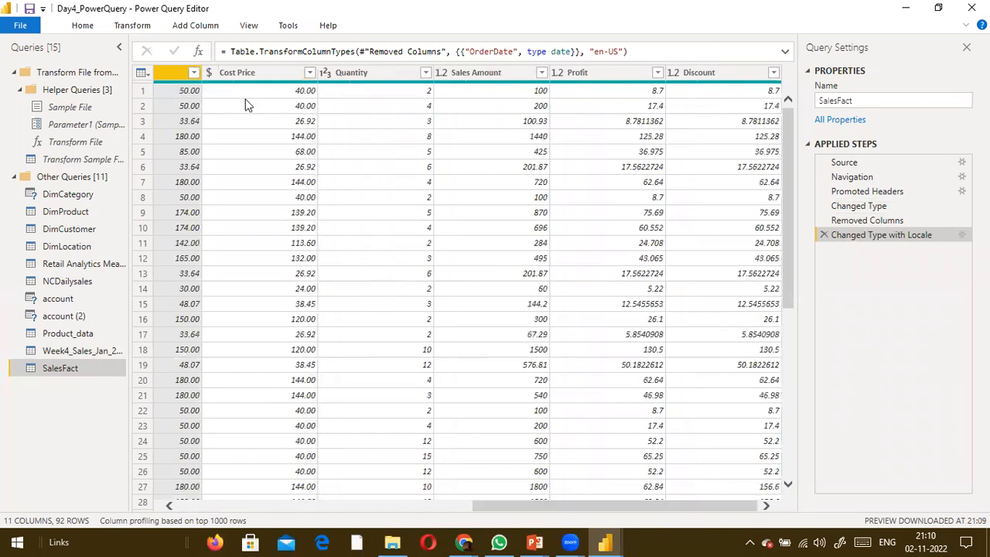
click(326, 73)
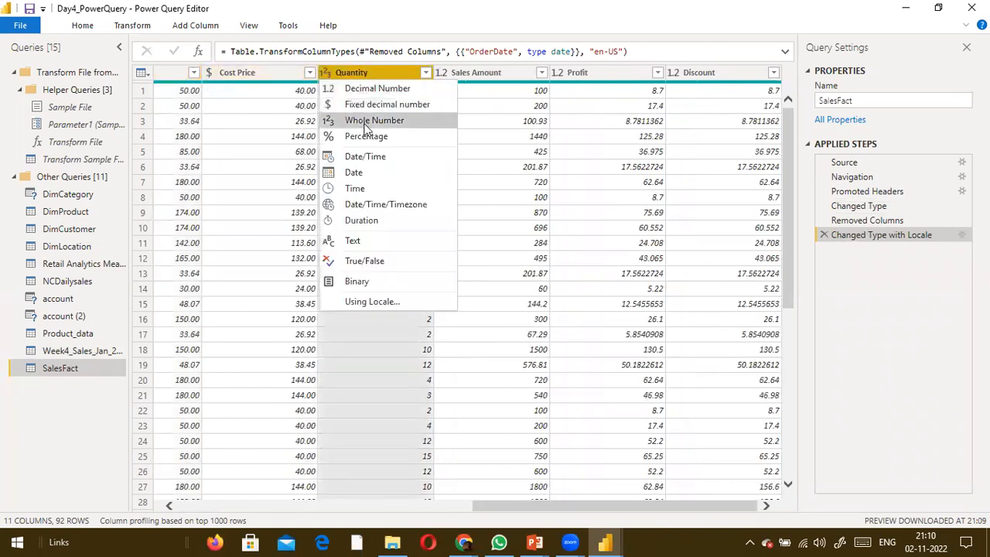
click(753, 36)
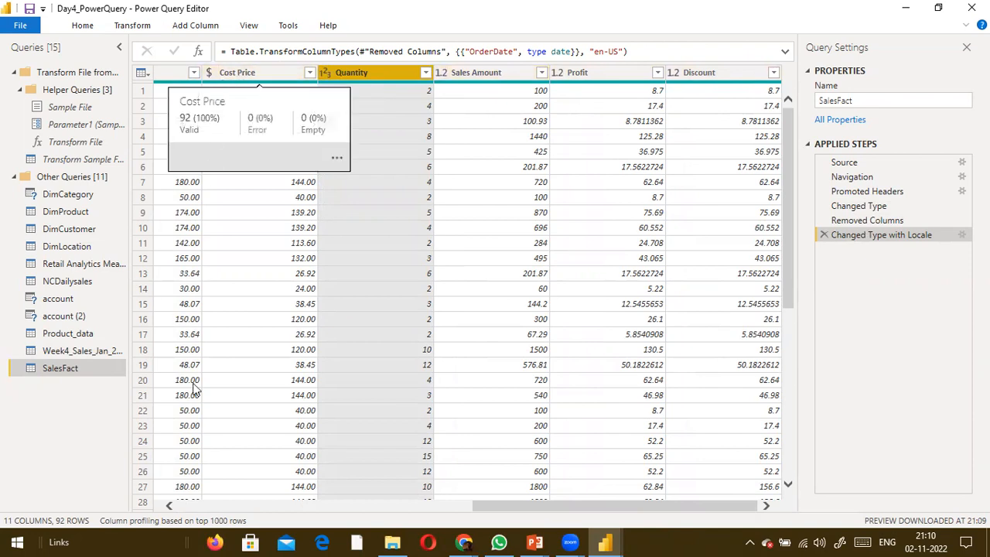
drag(533, 509, 159, 472)
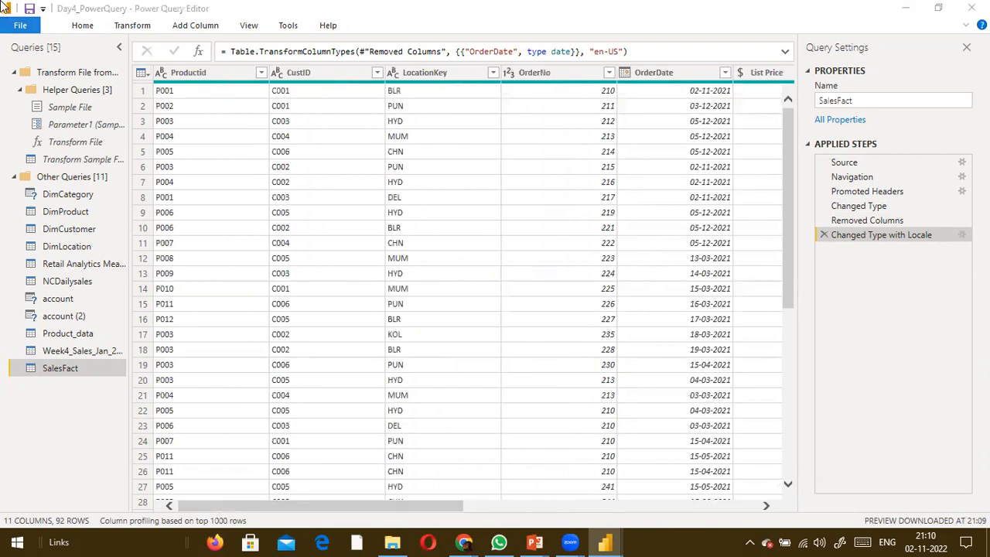
click(20, 27)
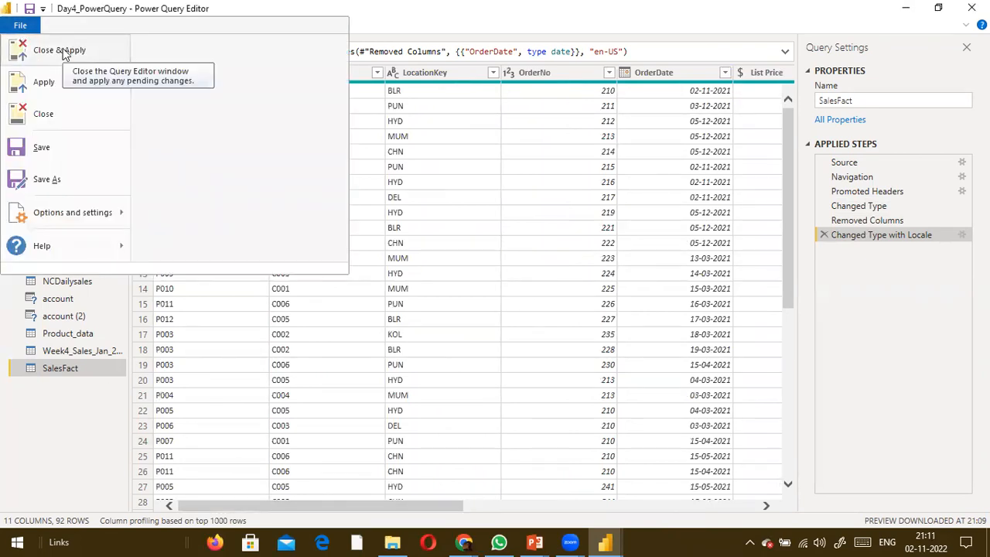
click(519, 152)
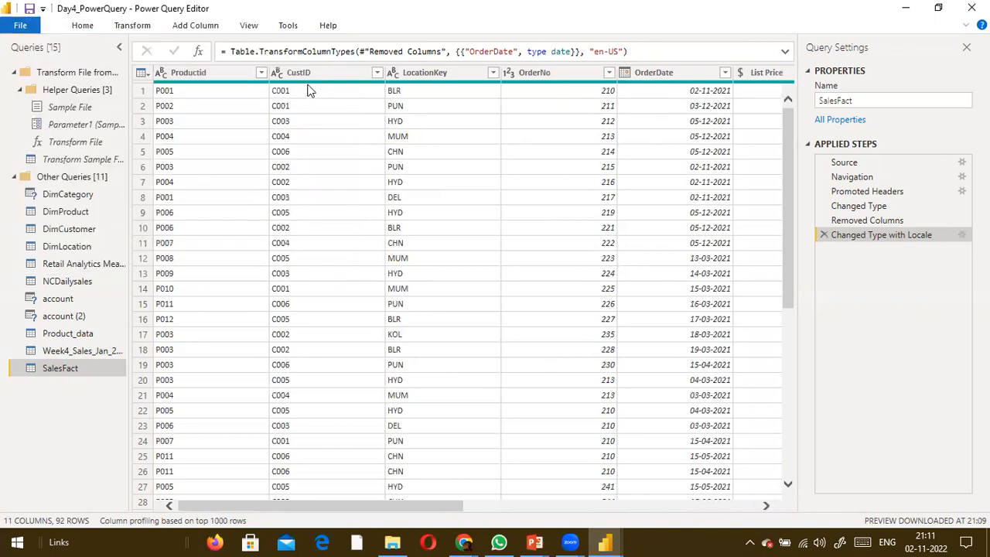
drag(361, 502, 817, 484)
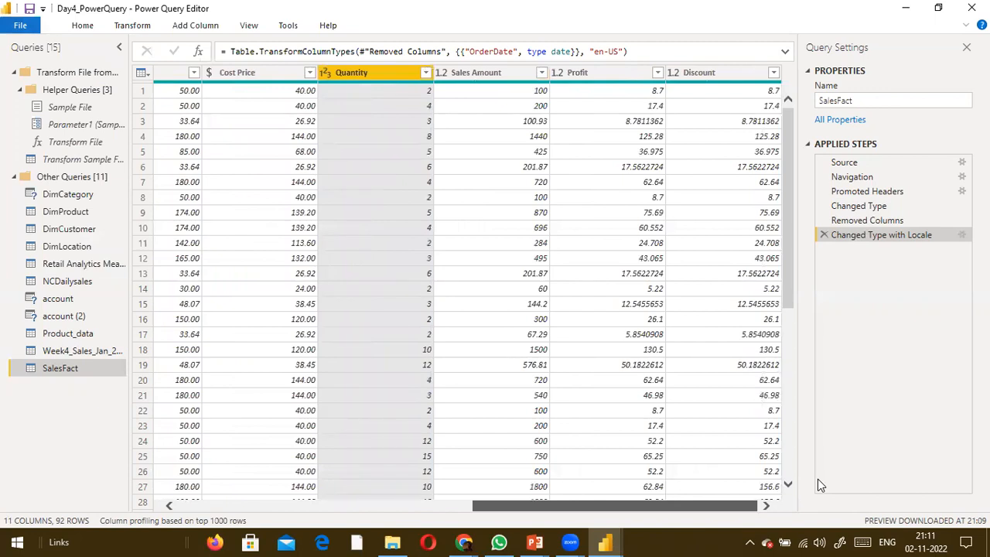
drag(681, 506, 833, 487)
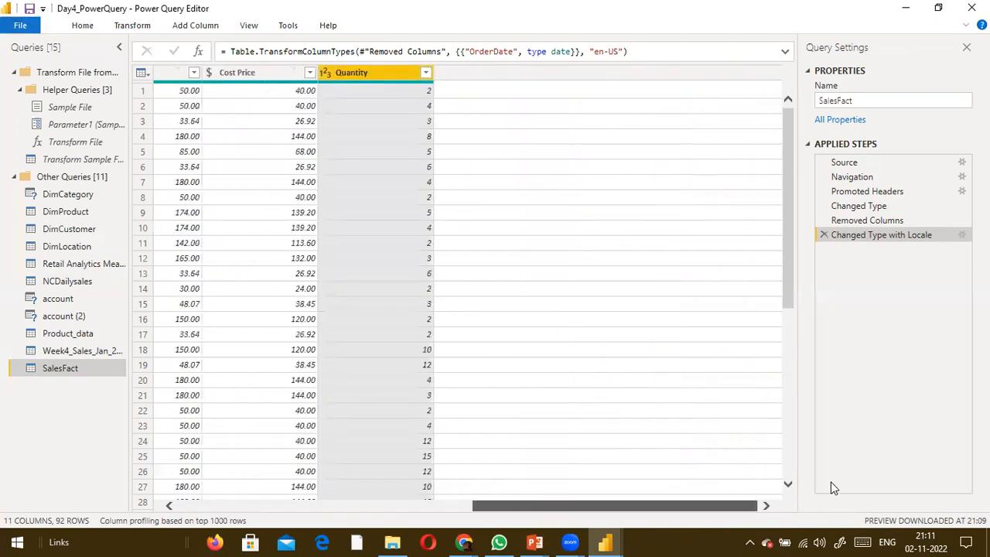
click(20, 26)
click(415, 186)
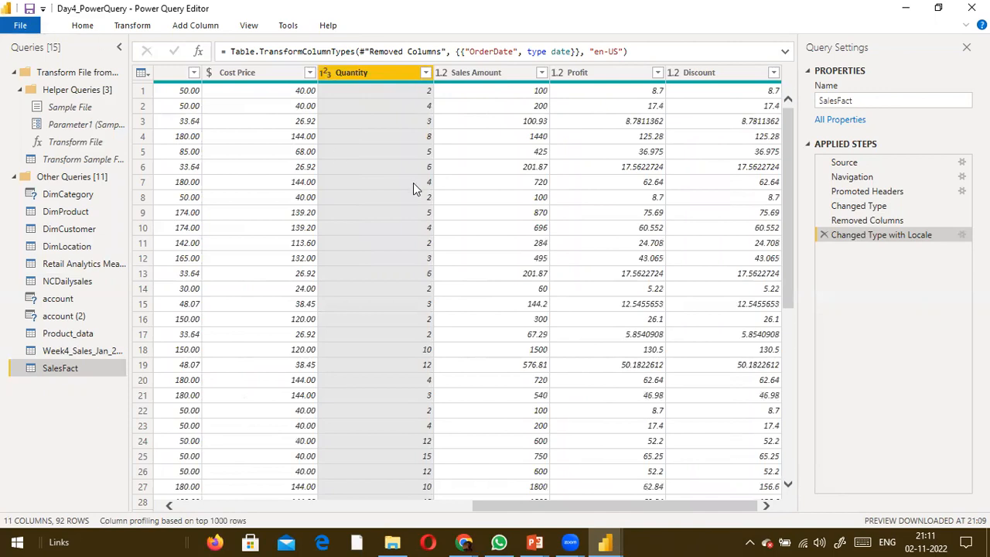
Switch to the Power BI Desktop window, apply the pending query changes and select the OrderDate column of SalesFact
key(alt+Tab)
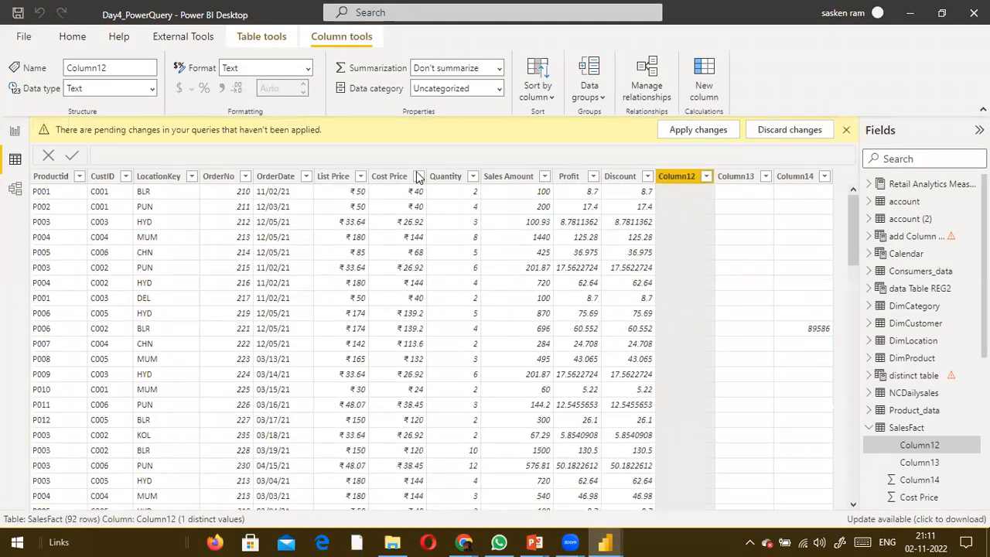
click(719, 133)
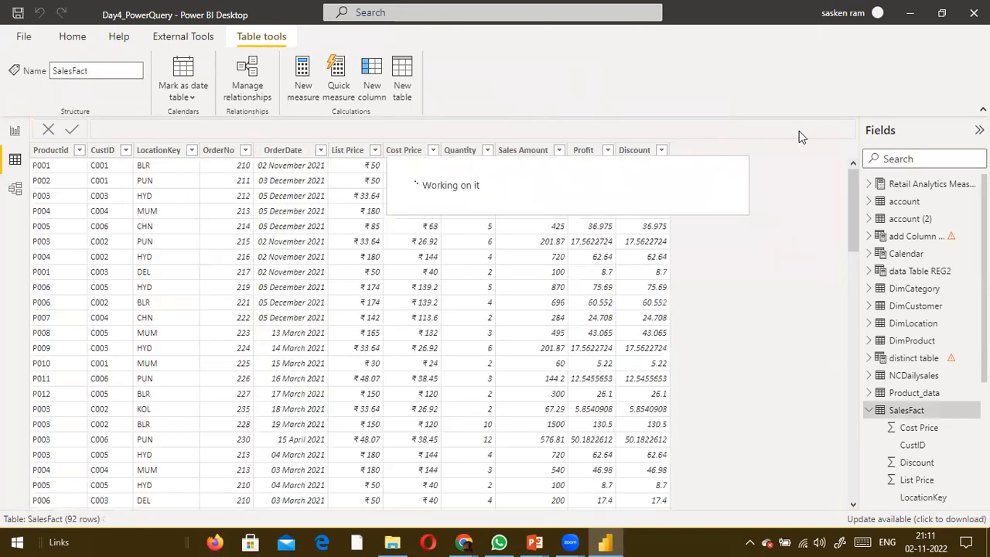
click(286, 150)
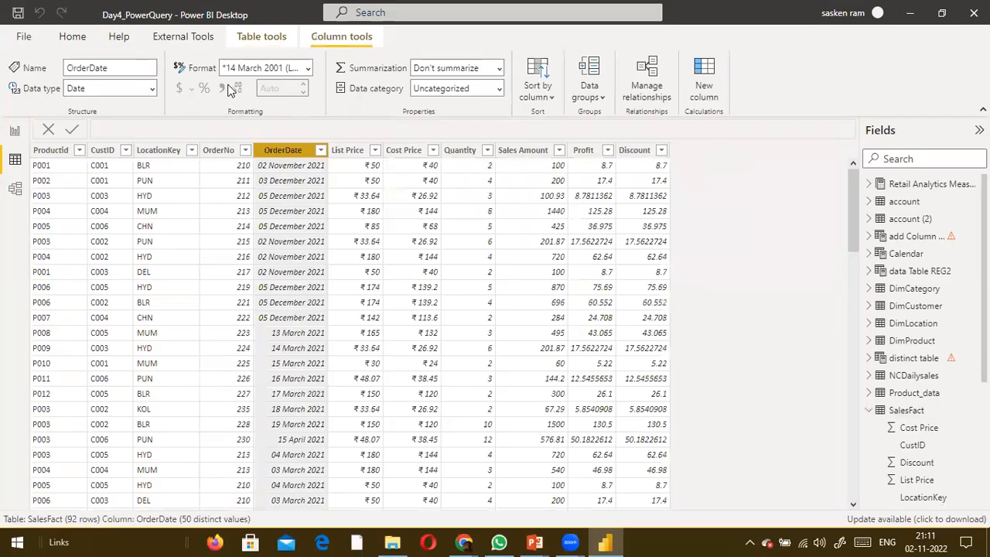
Reopen the Power Query Editor from Power BI Desktop and bring up the SalesFact query's price, quantity and sales columns
click(75, 36)
click(360, 99)
click(366, 117)
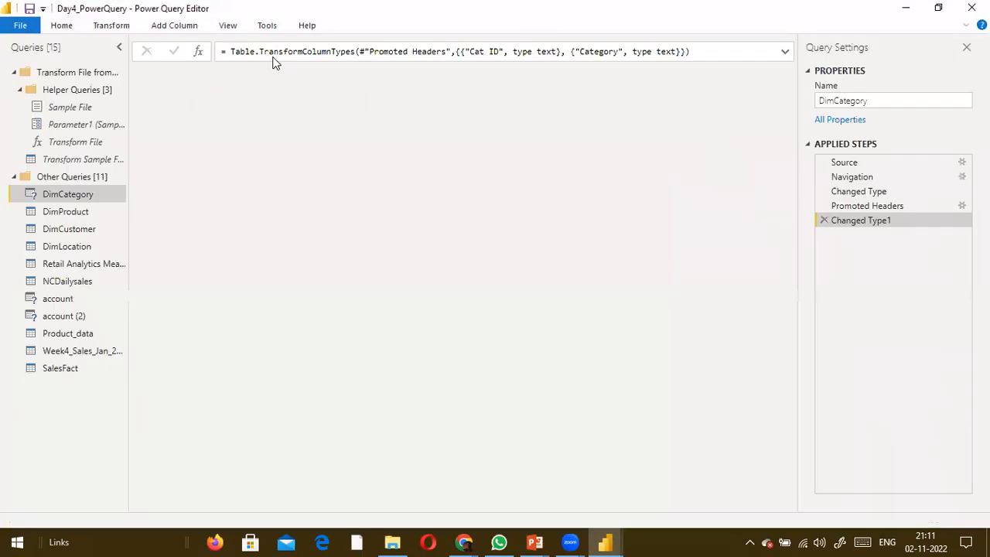
click(56, 368)
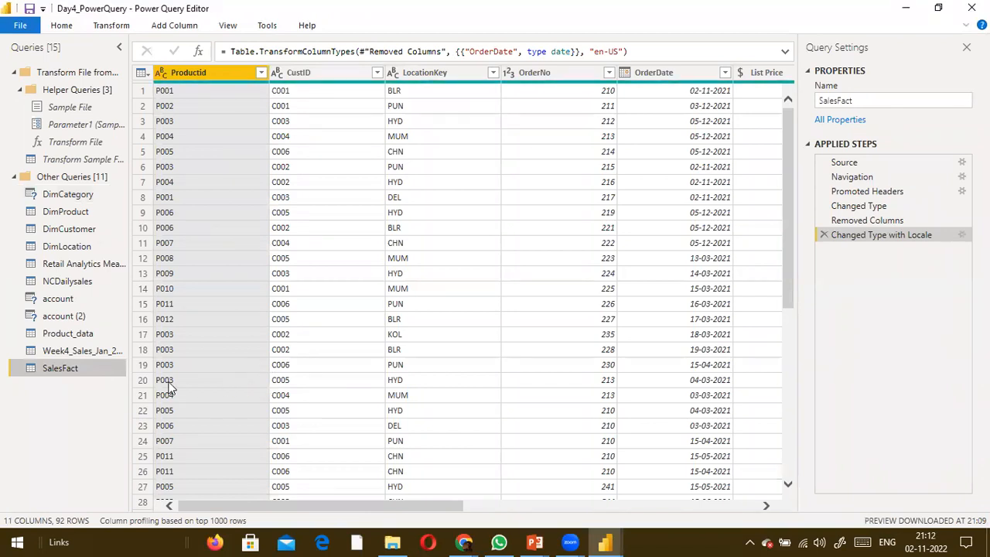
drag(334, 509, 700, 518)
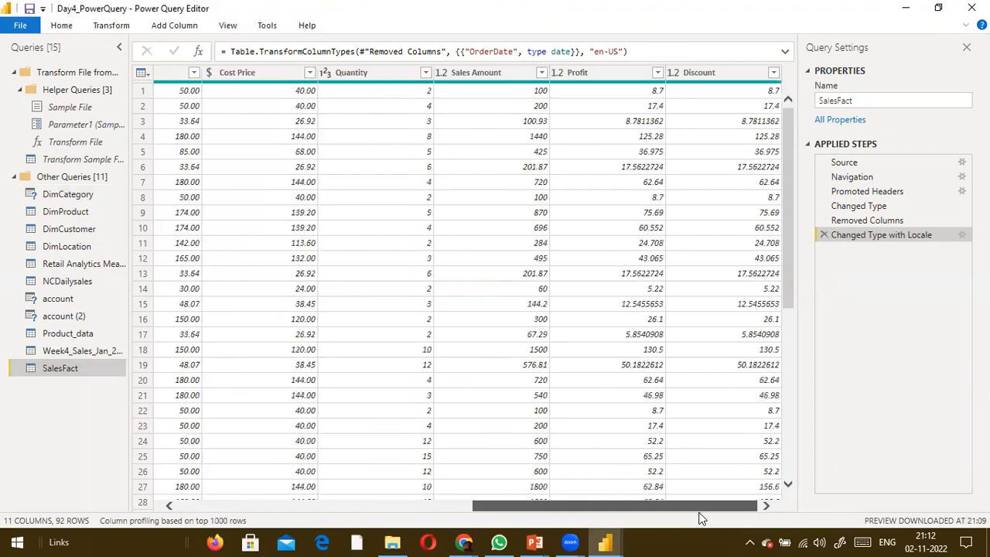
drag(700, 518, 623, 517)
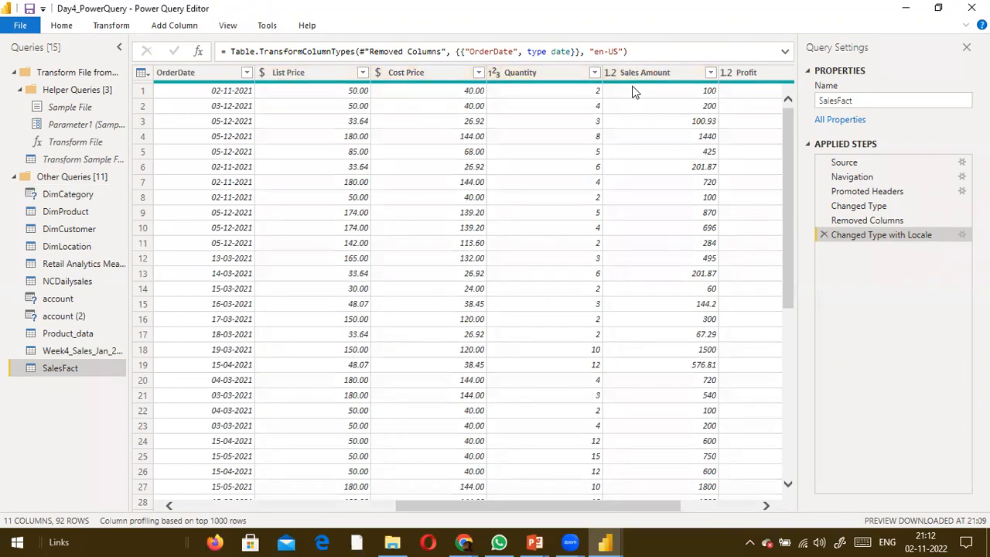
Look over the Sales Amount, Profit and Discount columns of SalesFact and the commands available for transforming and adding columns
drag(518, 498, 688, 490)
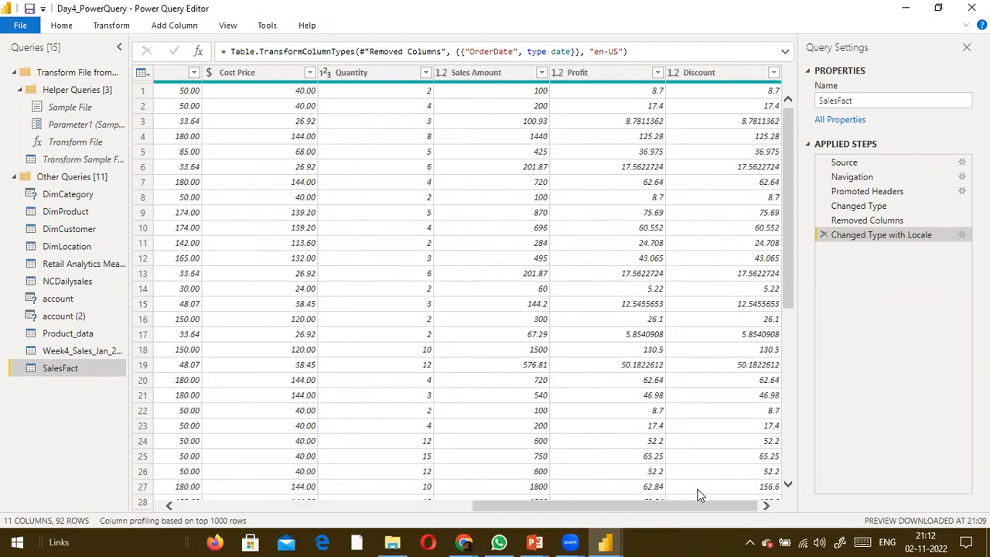
drag(693, 500, 928, 524)
click(110, 27)
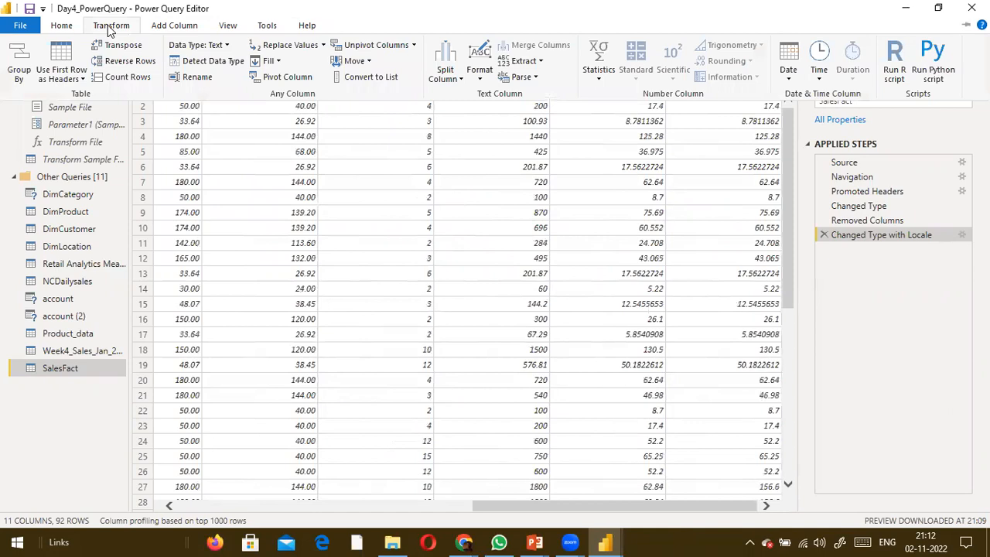
click(159, 27)
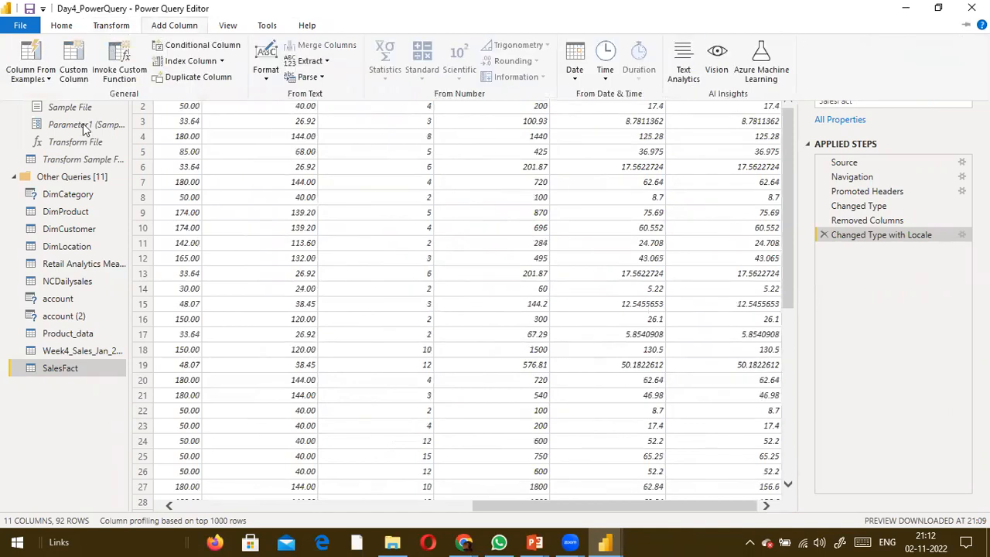
click(4, 170)
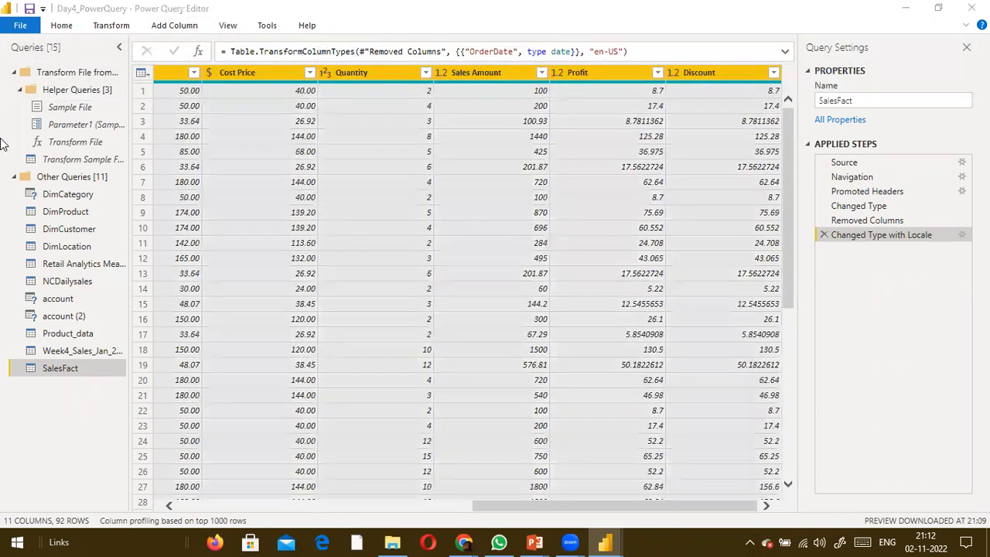
click(172, 30)
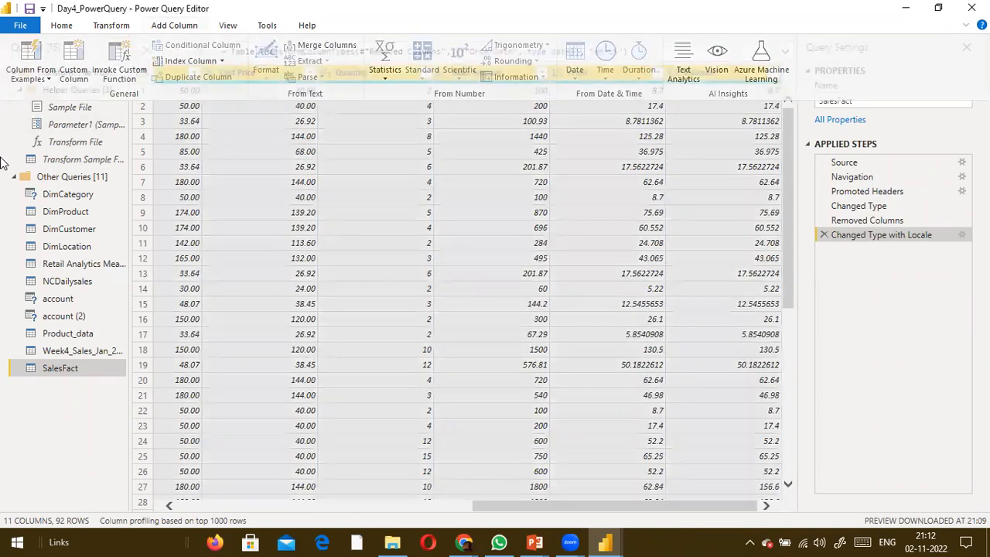
click(4, 135)
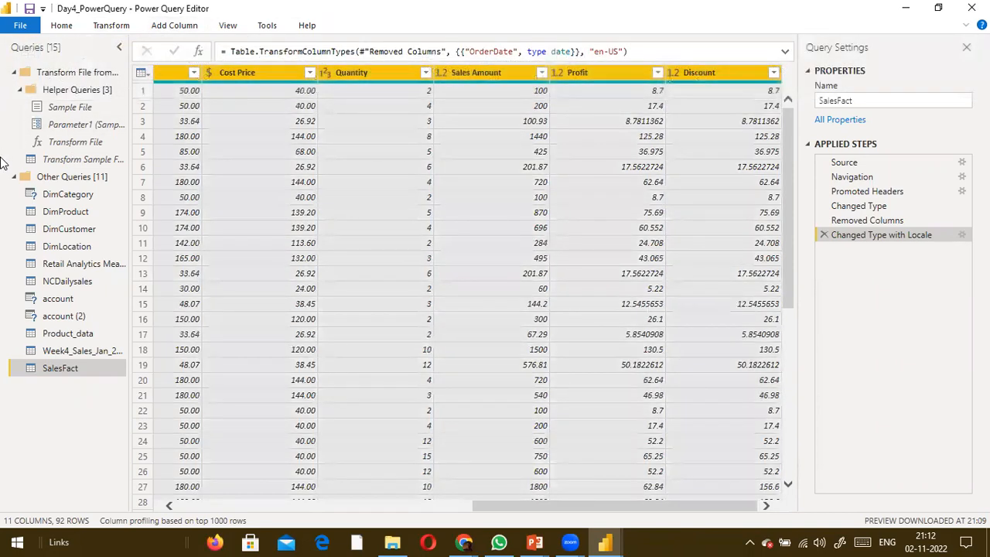
click(175, 29)
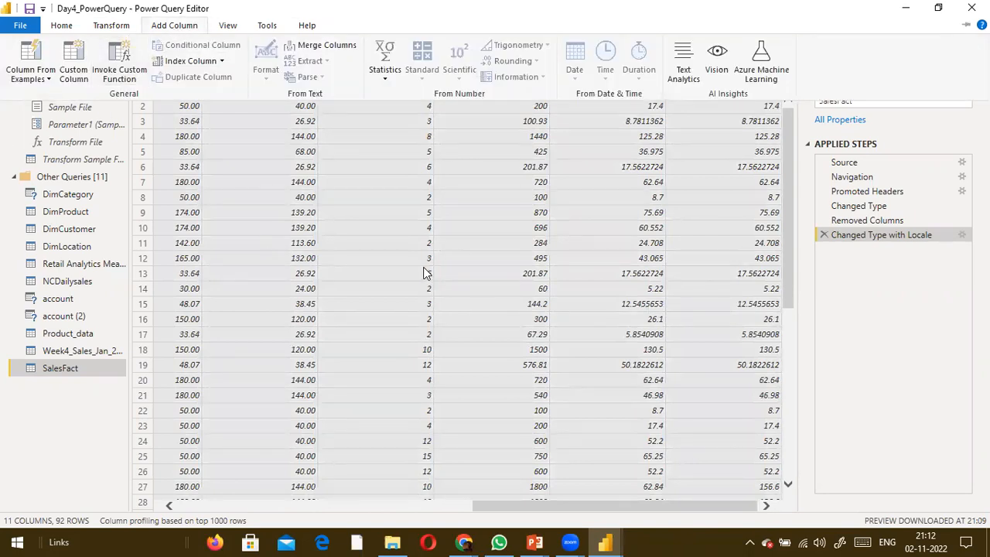
Launch the Epic Pen annotation tool from the desktop and move its toolbar clear of the SalesFact data in the Power Query Editor
key(super+d)
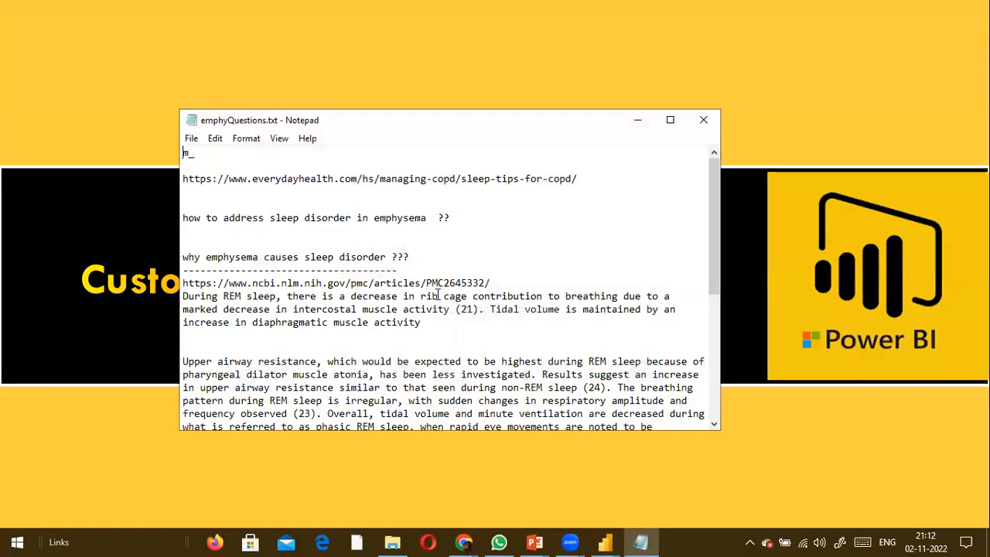
click(703, 120)
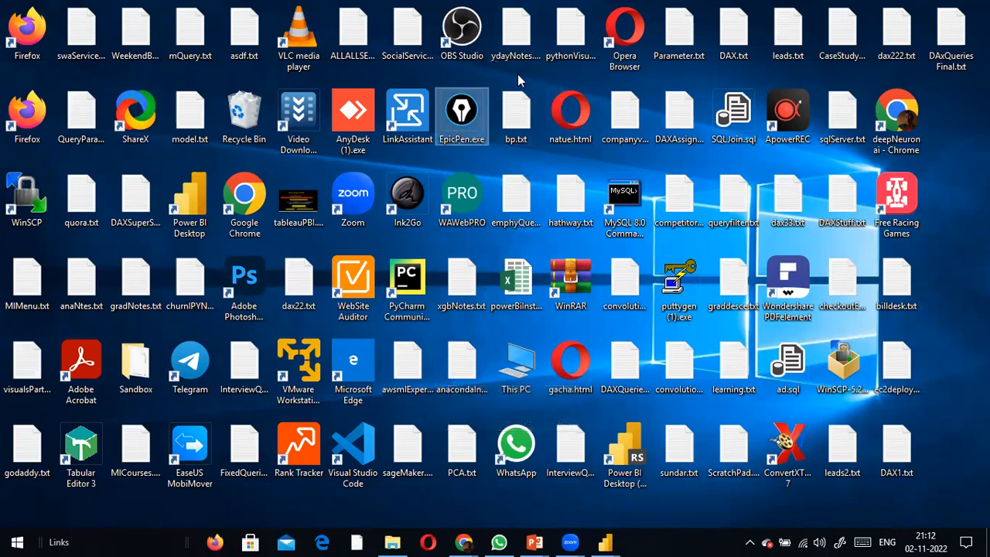
key(alt+Tab)
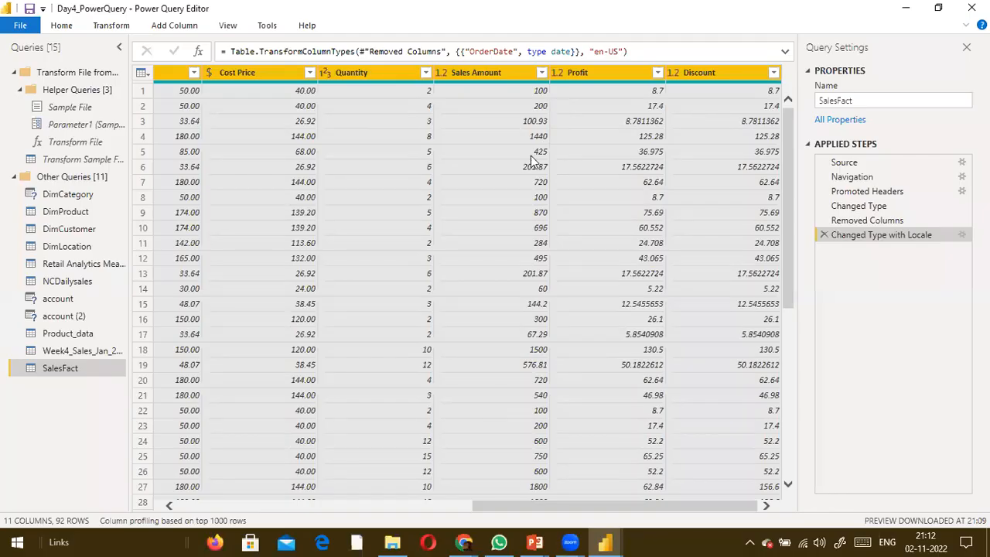
click(164, 26)
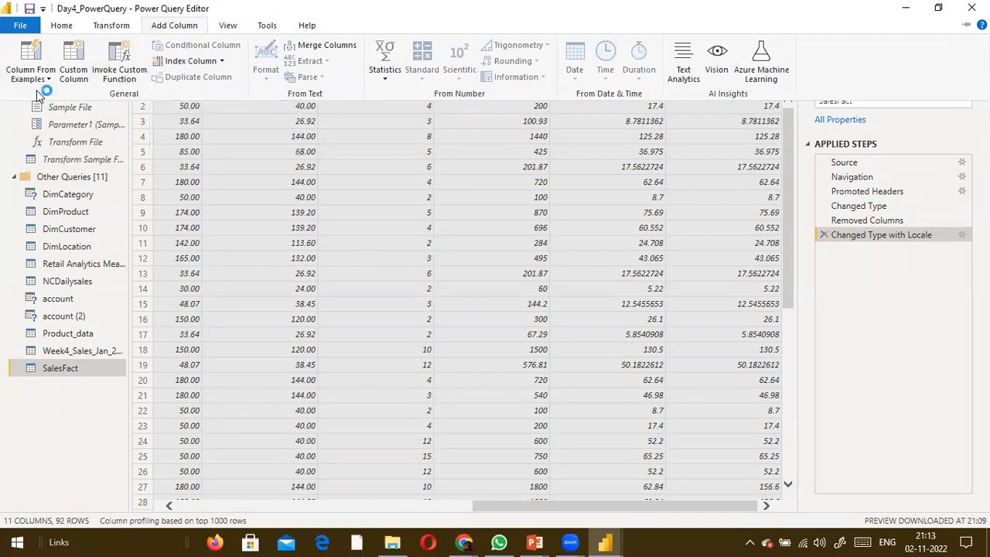
click(80, 76)
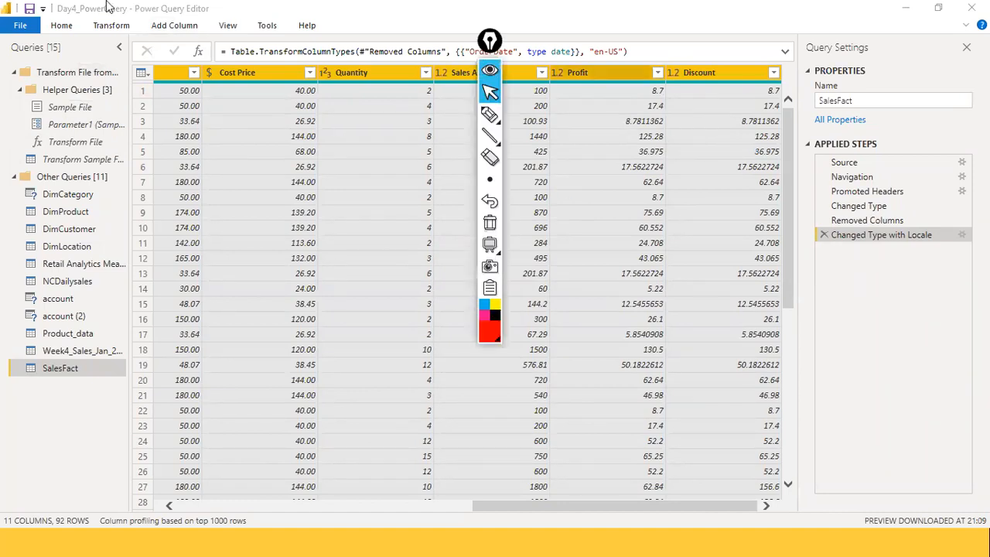
click(679, 49)
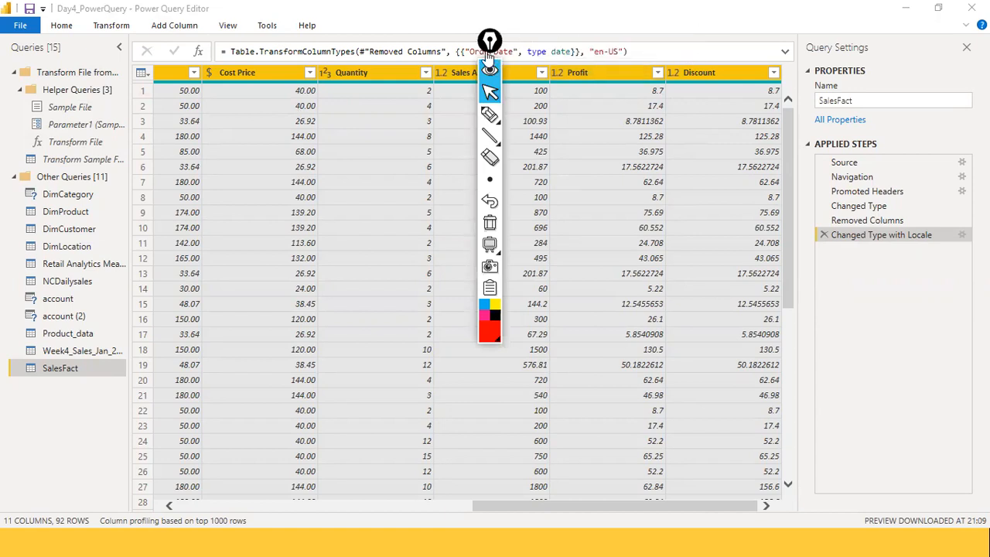
drag(489, 40, 988, 496)
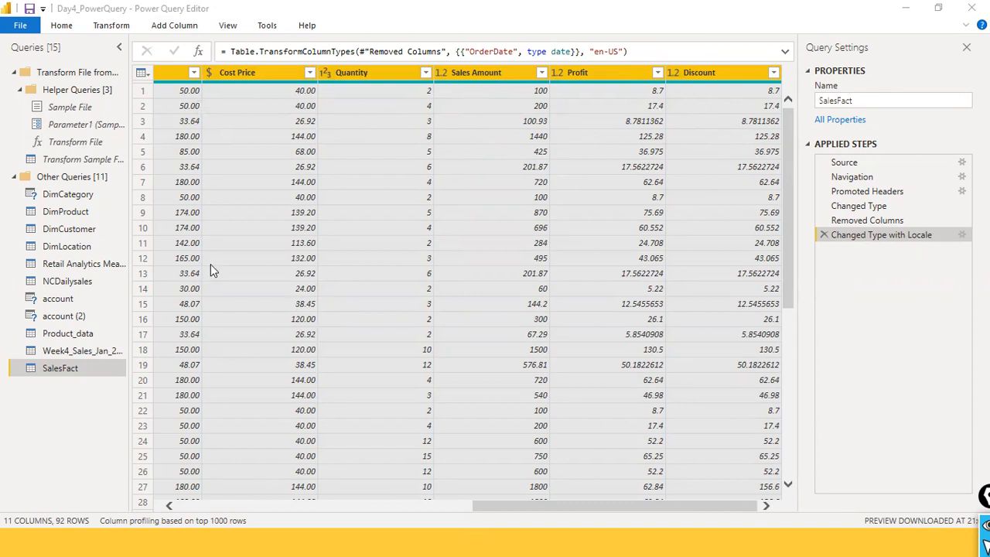
Add a custom column named Net Revenue to SalesFact with the formula [Sales Amount] - [Discount]
click(188, 27)
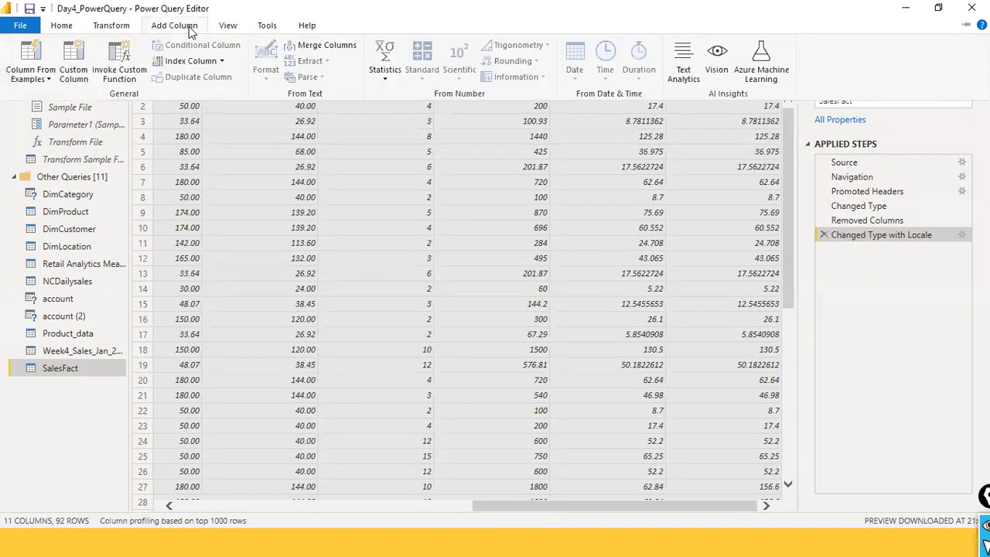
click(75, 71)
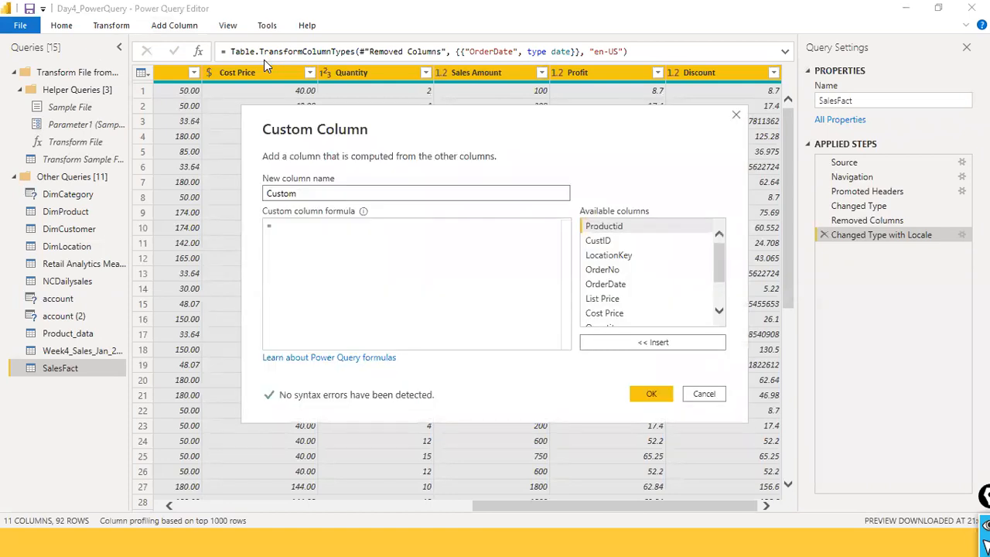
drag(313, 194, 205, 183)
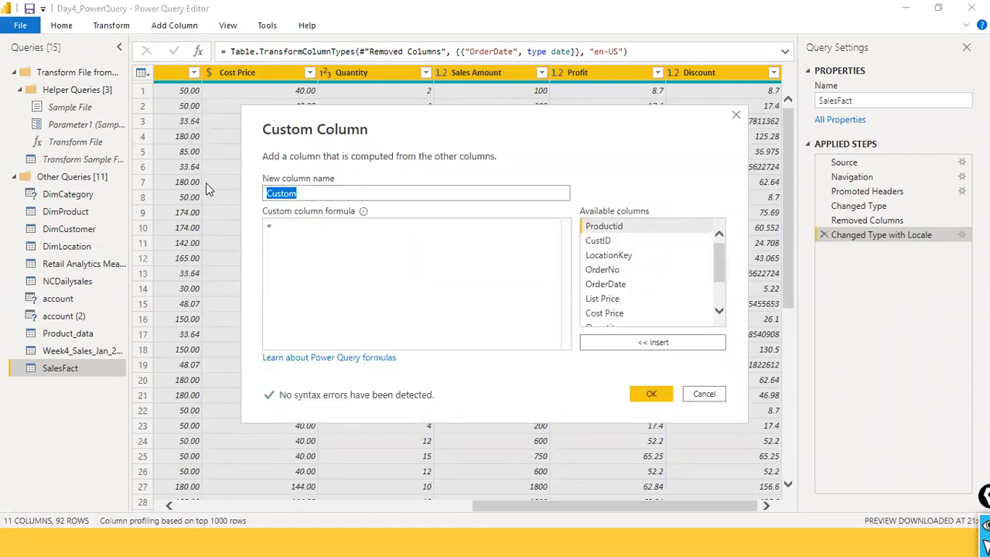
text(Net)
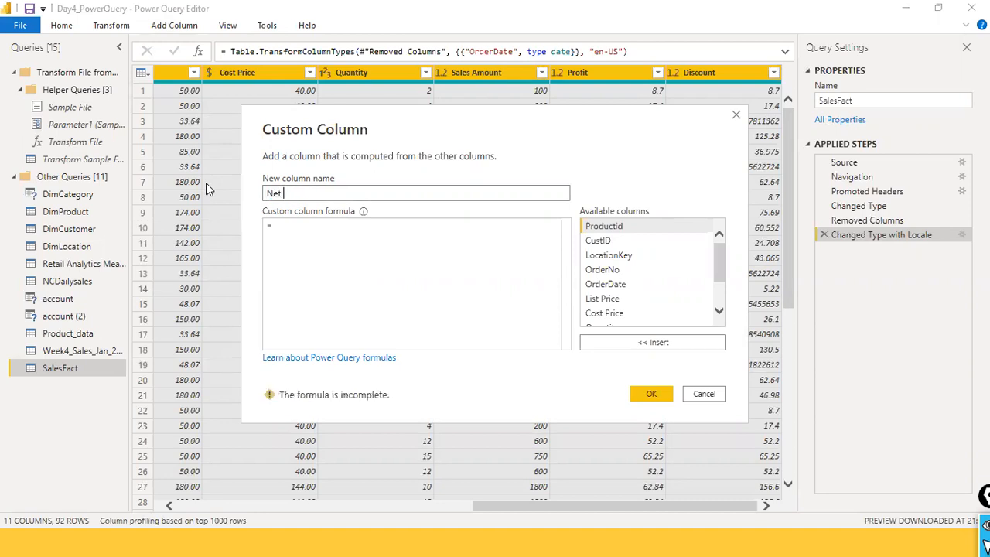
text( Revenue)
scroll(659, 263, down, 2)
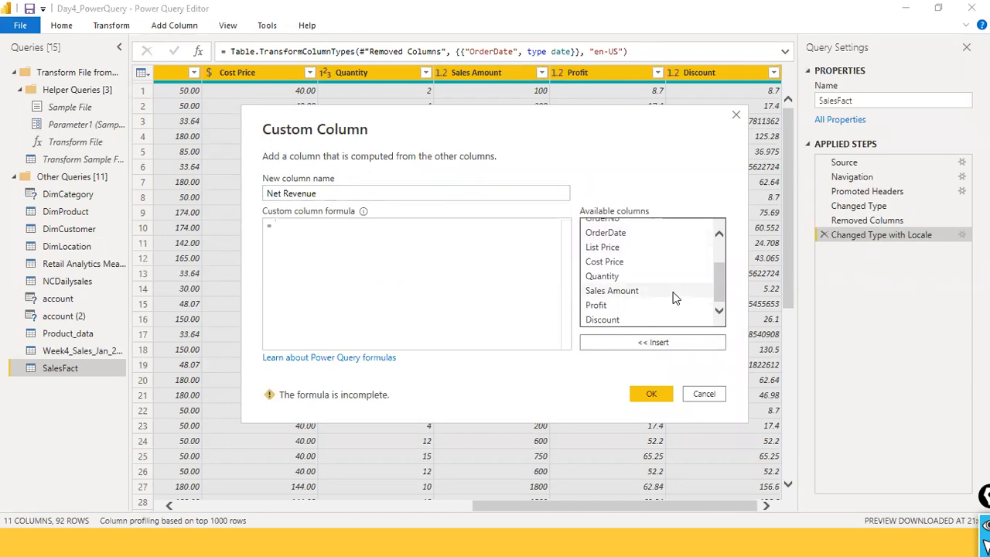
double_click(672, 291)
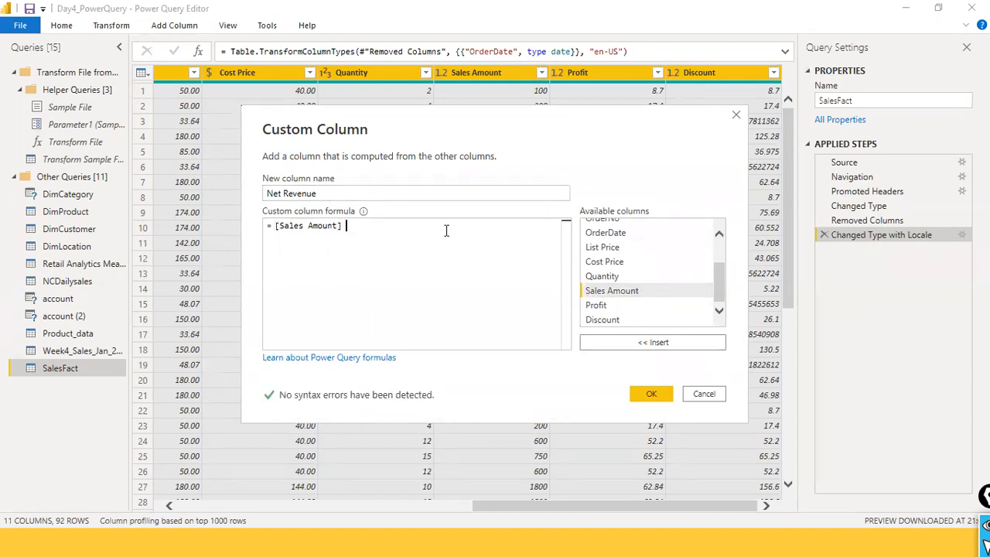
text(-)
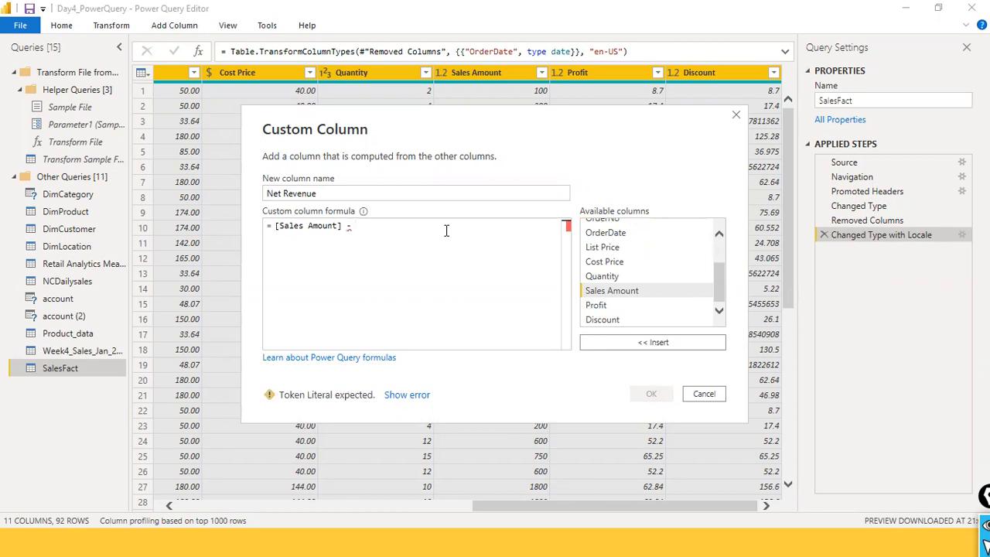
double_click(607, 321)
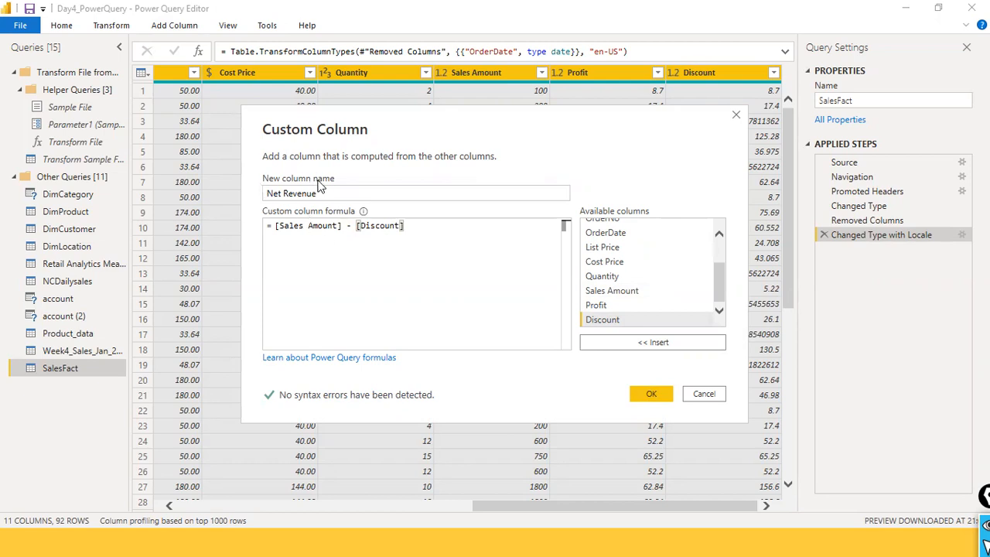
click(661, 393)
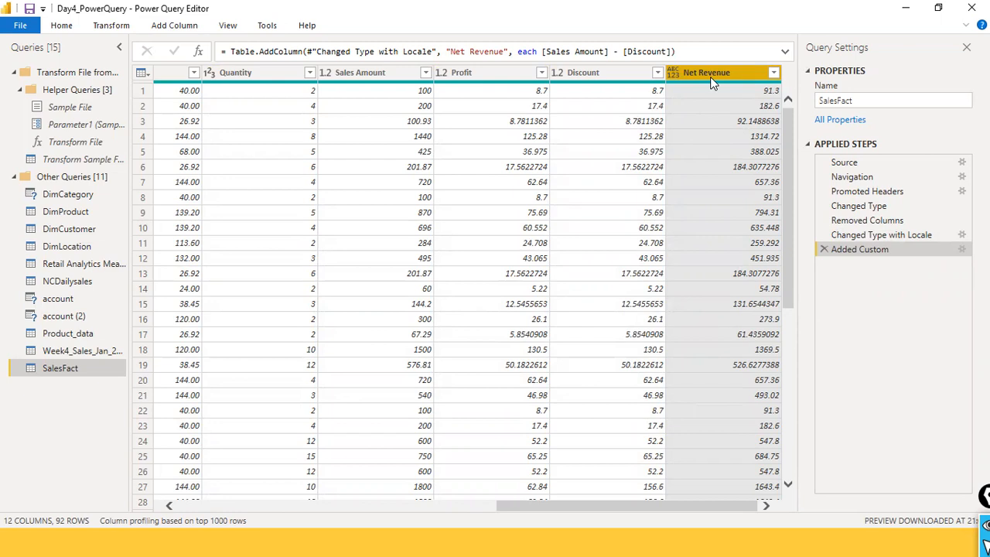
Try removing the DOB column from the DimCustomer query and undo that removal by deleting its applied step
click(194, 28)
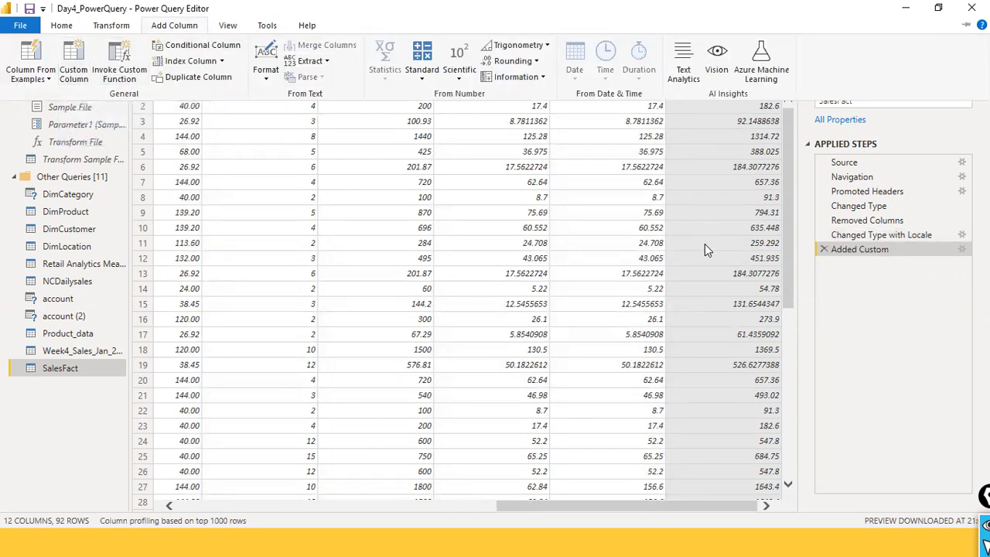
click(82, 232)
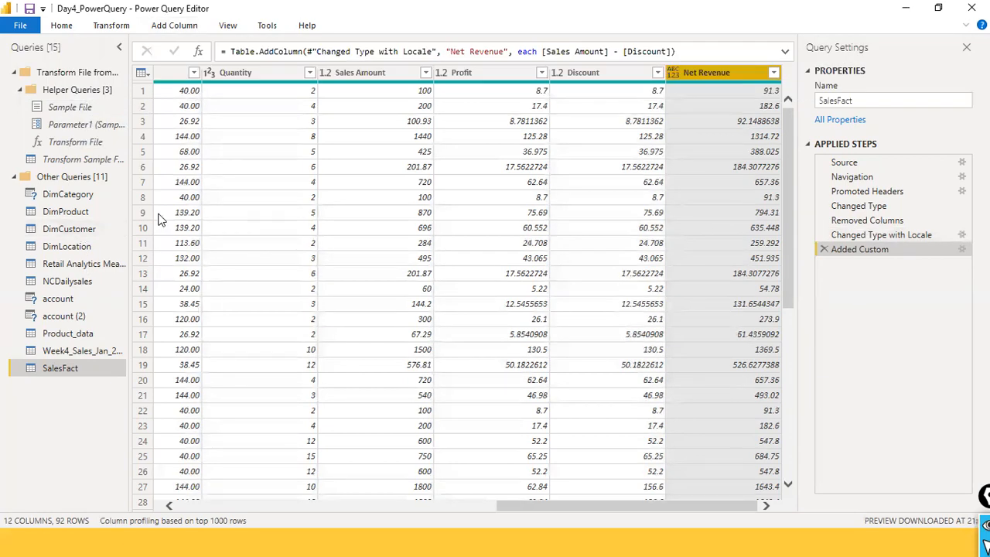
click(81, 231)
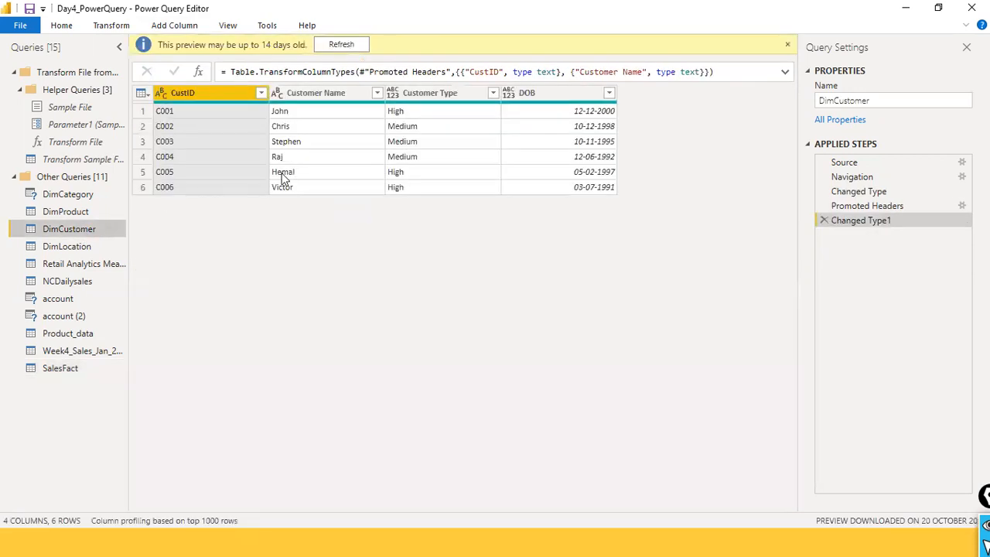
right_click(565, 88)
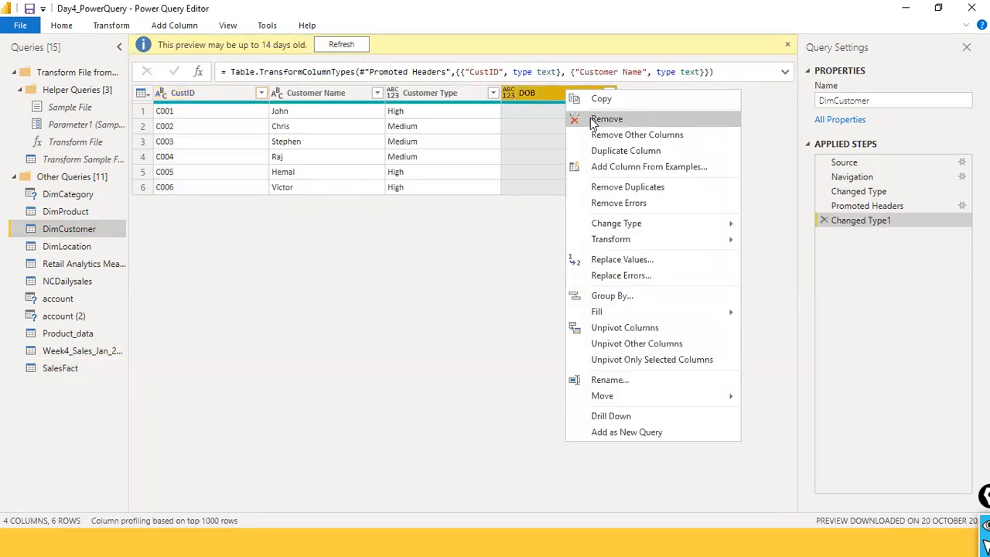
click(599, 119)
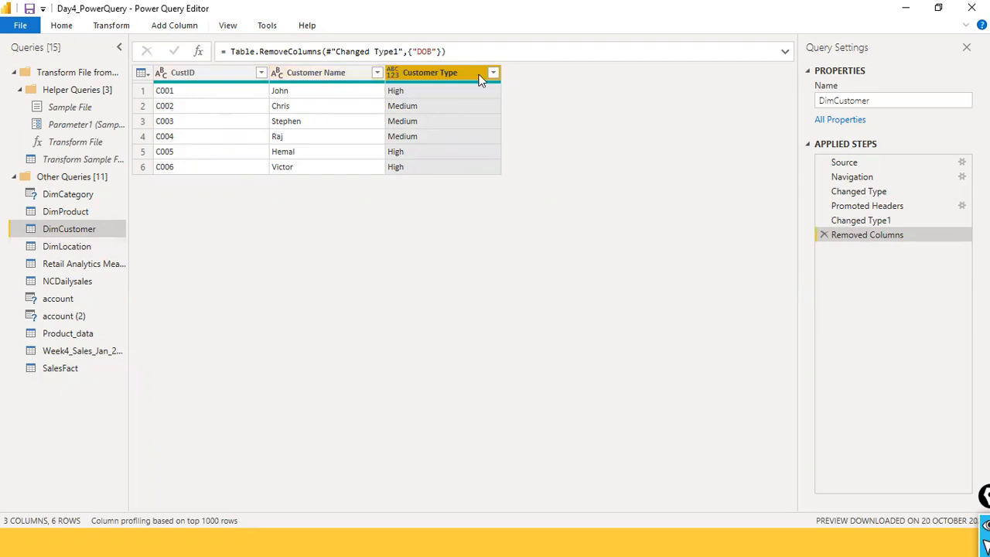
click(824, 235)
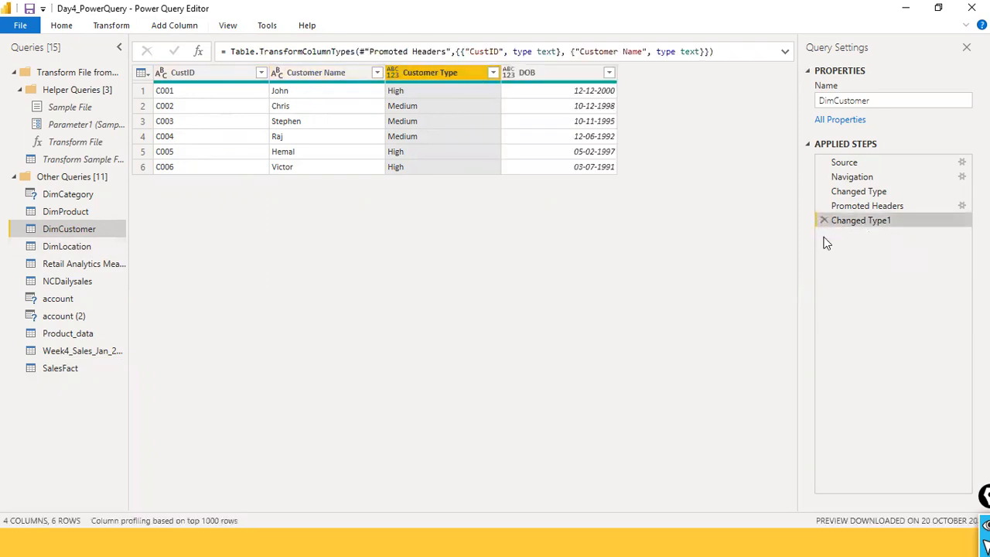
click(555, 71)
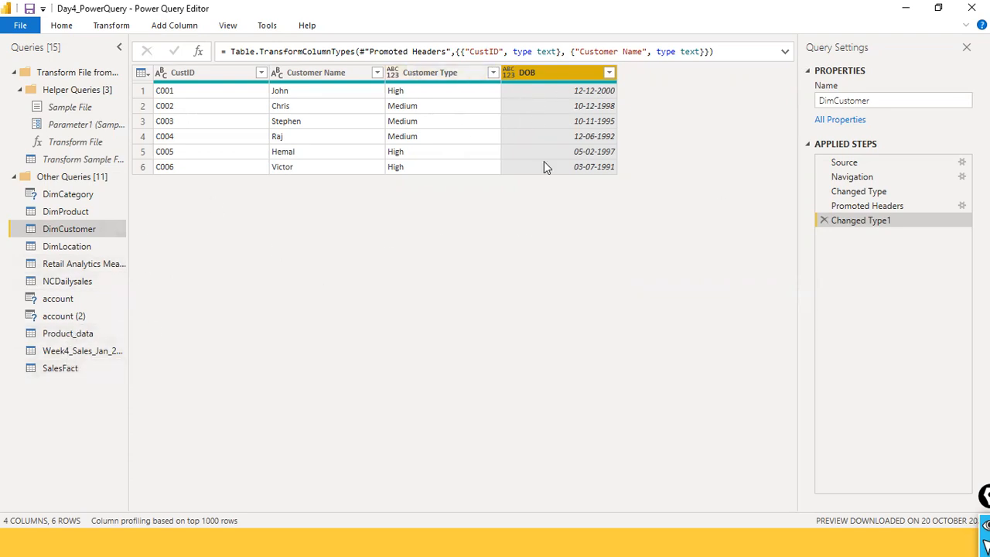
Refresh the DimProduct query's preview and return to the Sales Amount, Discount and Net Revenue columns of SalesFact
click(69, 212)
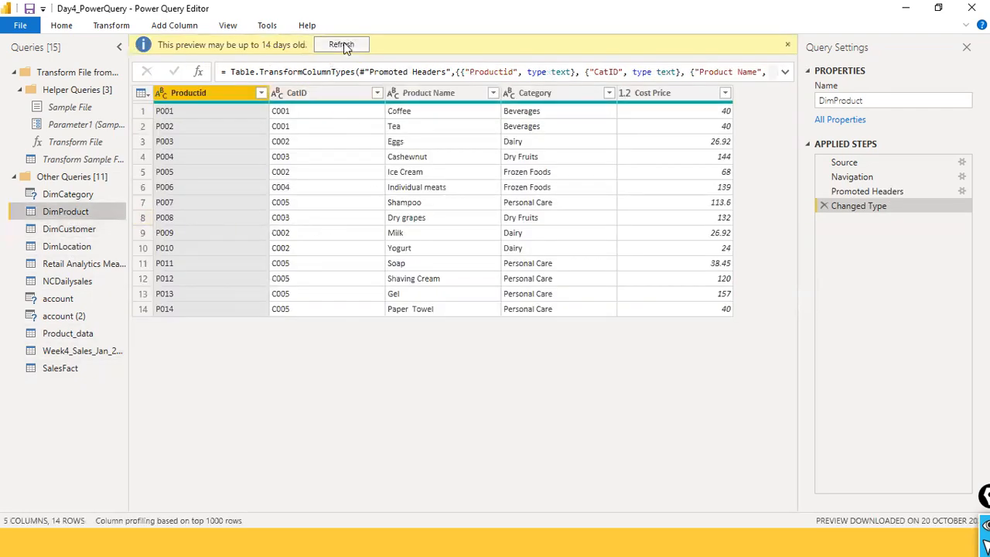
click(341, 44)
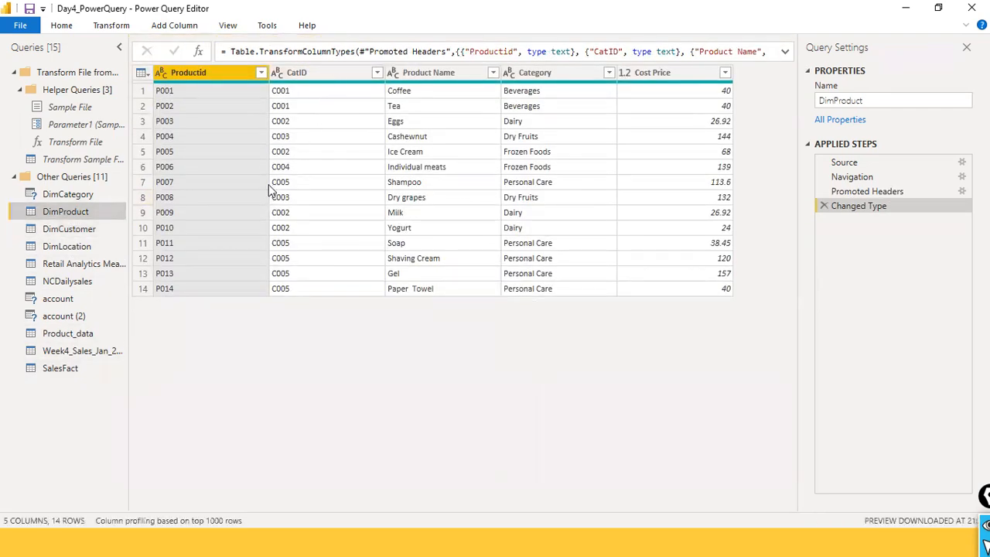
click(72, 370)
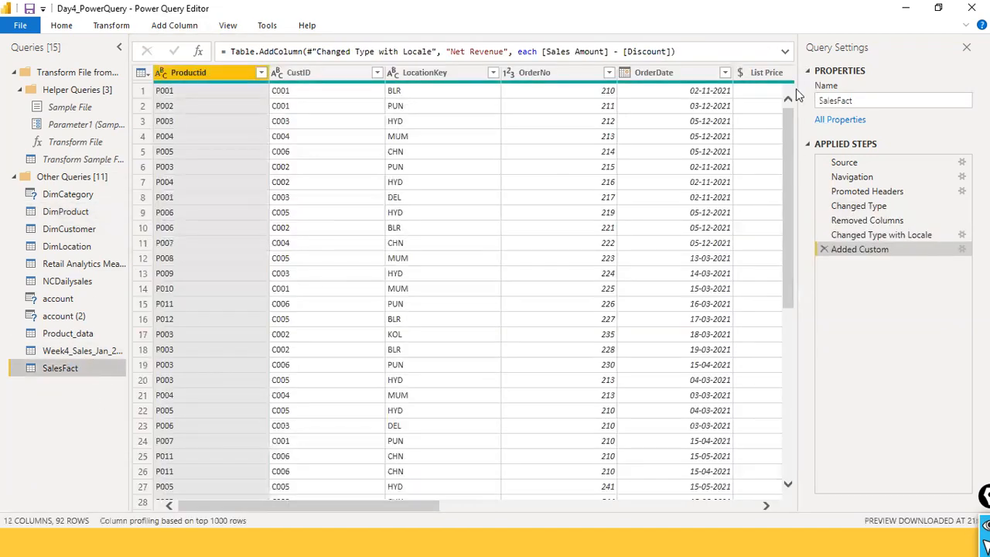
drag(406, 507, 725, 507)
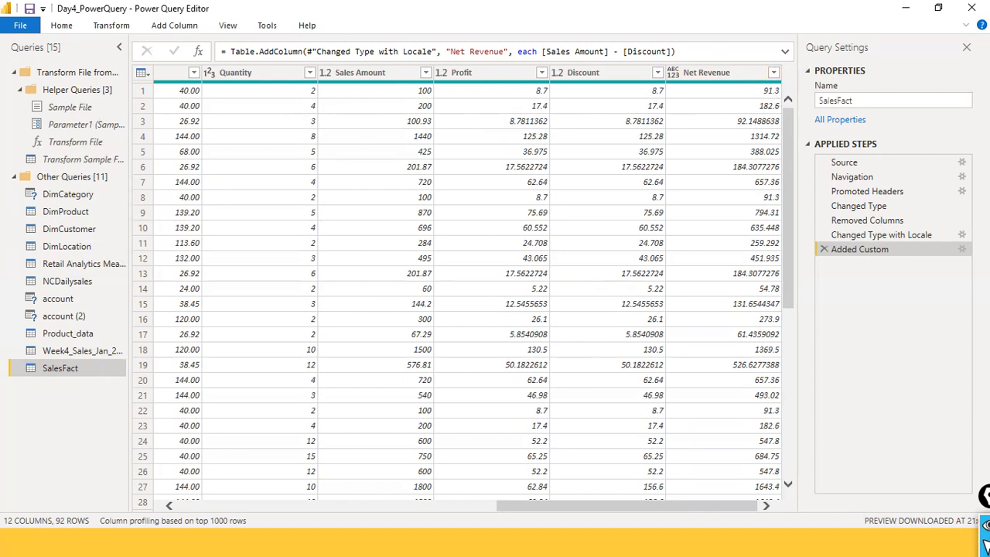
click(185, 26)
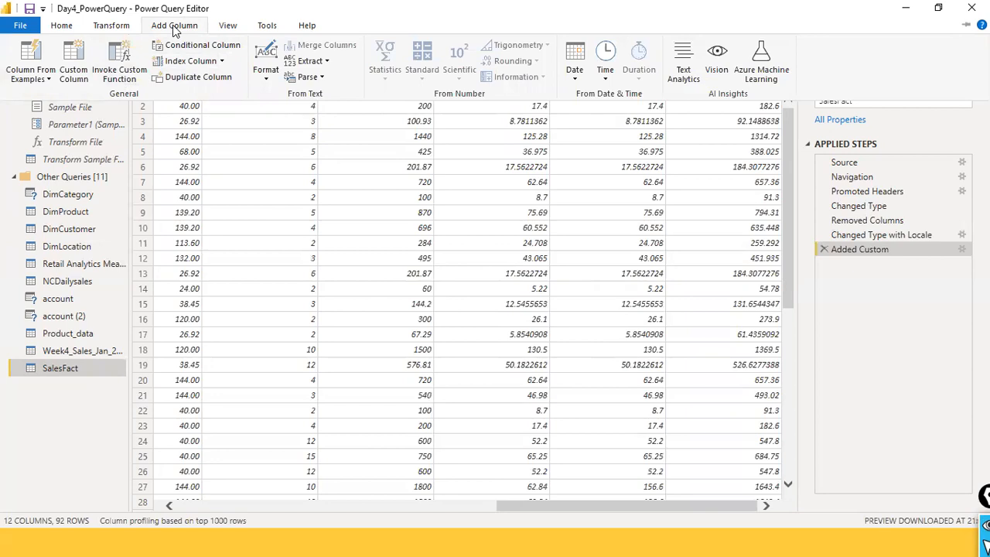
Start a custom column named Net Margin in SalesFact and insert [Net Revenue] as the first term of its formula
click(74, 66)
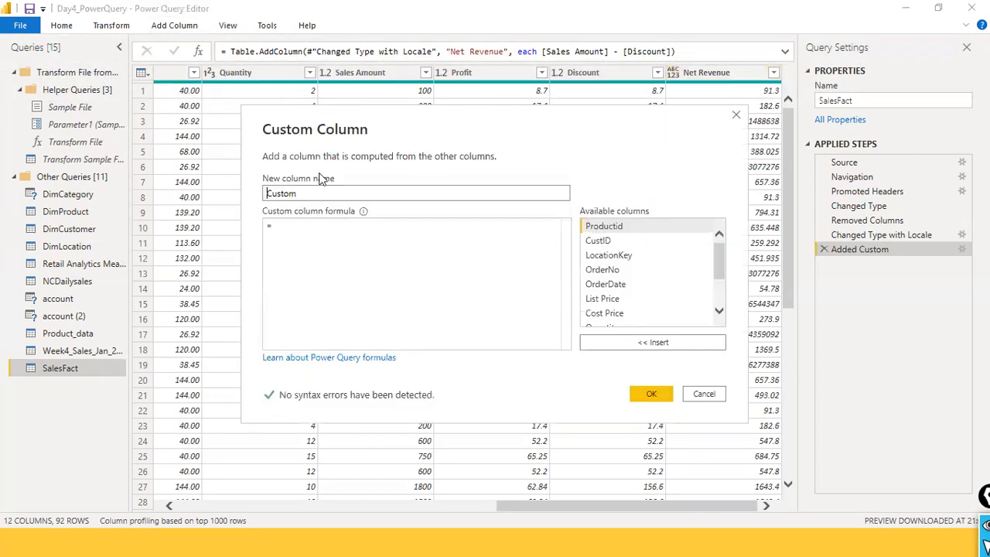
text(Net Margin)
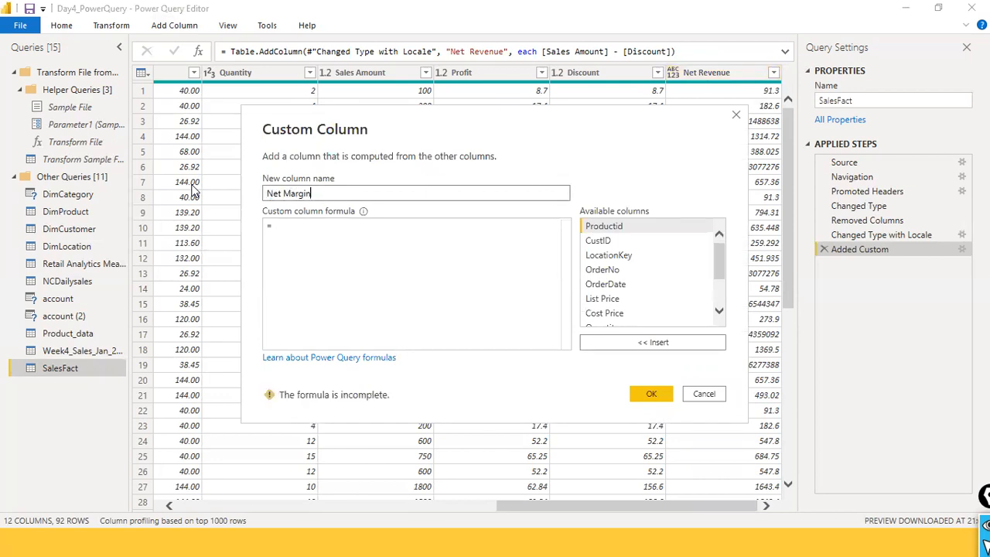
click(404, 239)
text(Net)
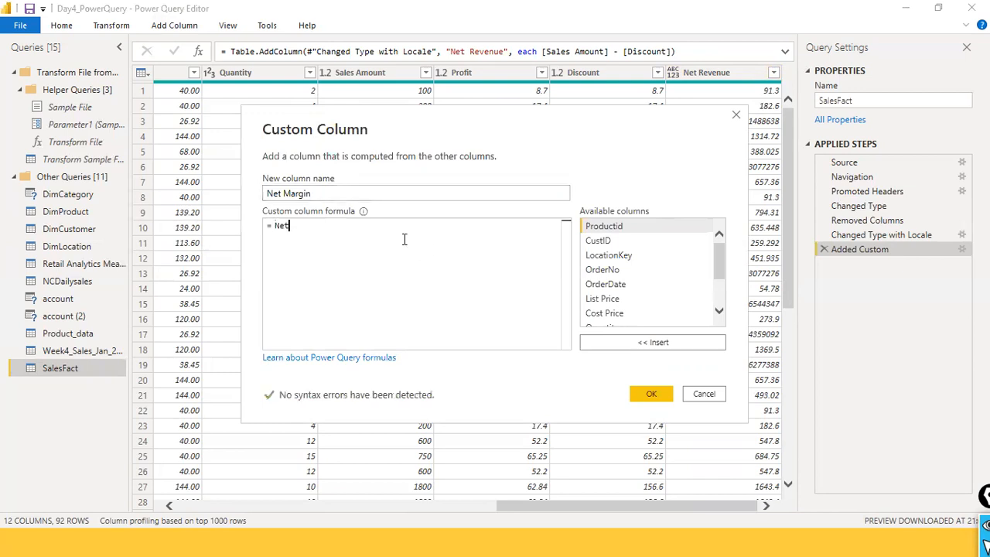
scroll(689, 255, down, 3)
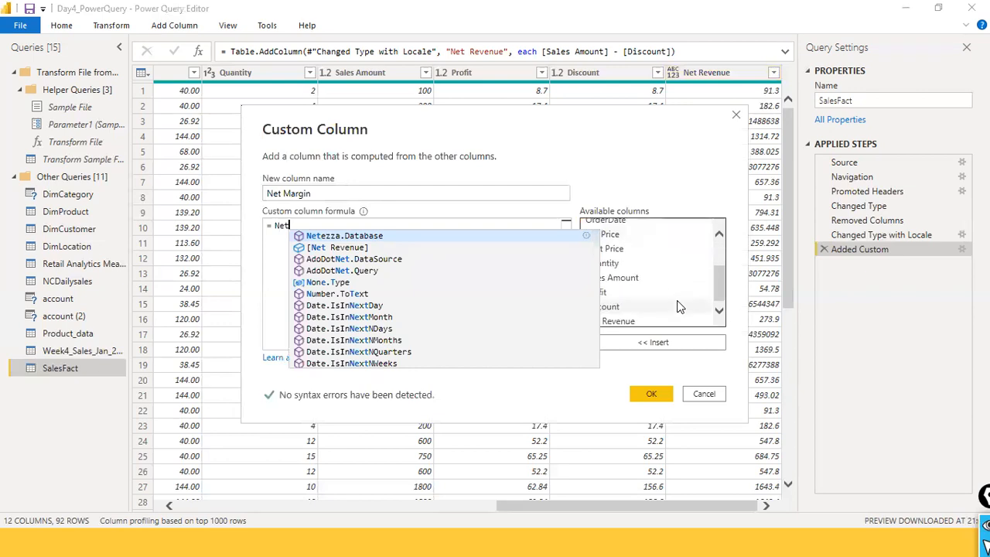
click(653, 322)
double_click(654, 320)
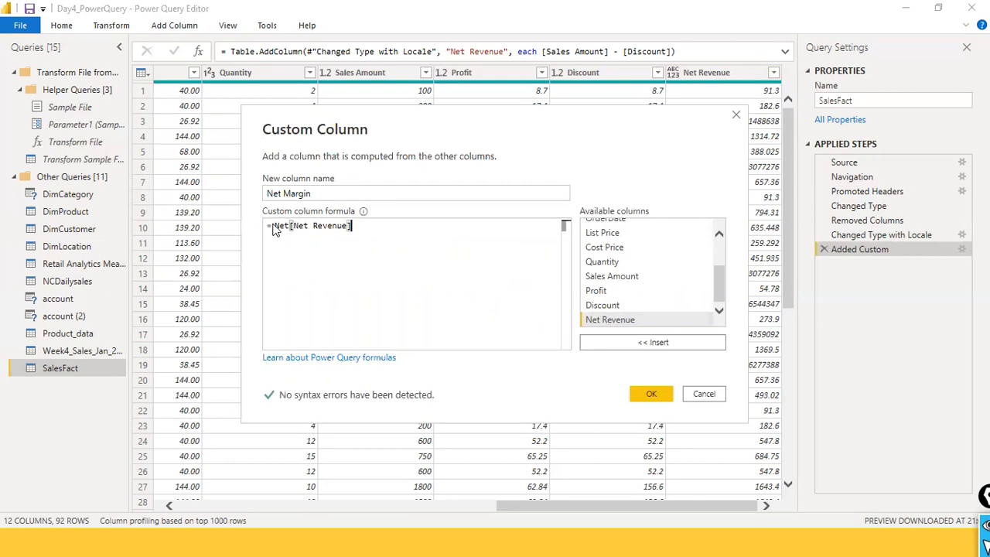
drag(275, 225, 413, 224)
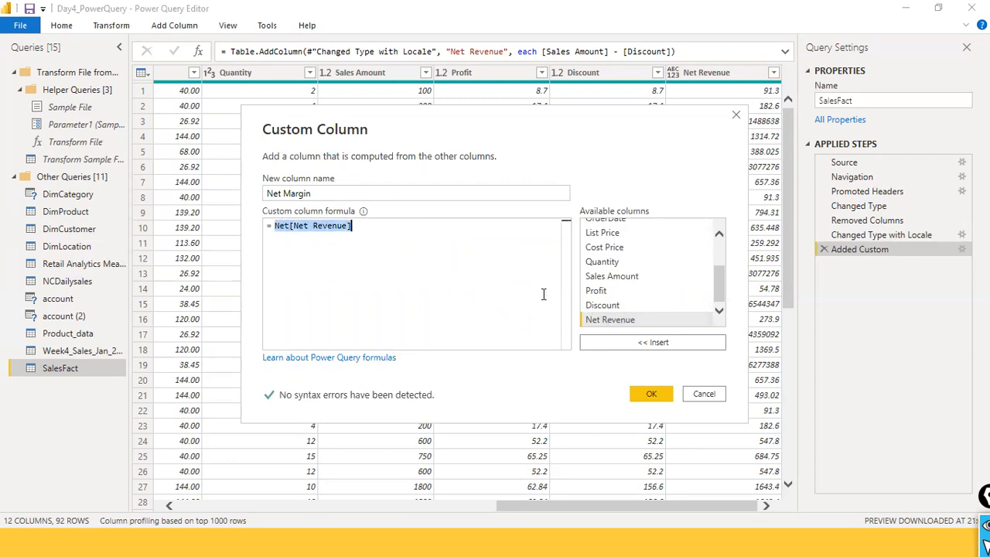
key(BackSpace)
click(595, 317)
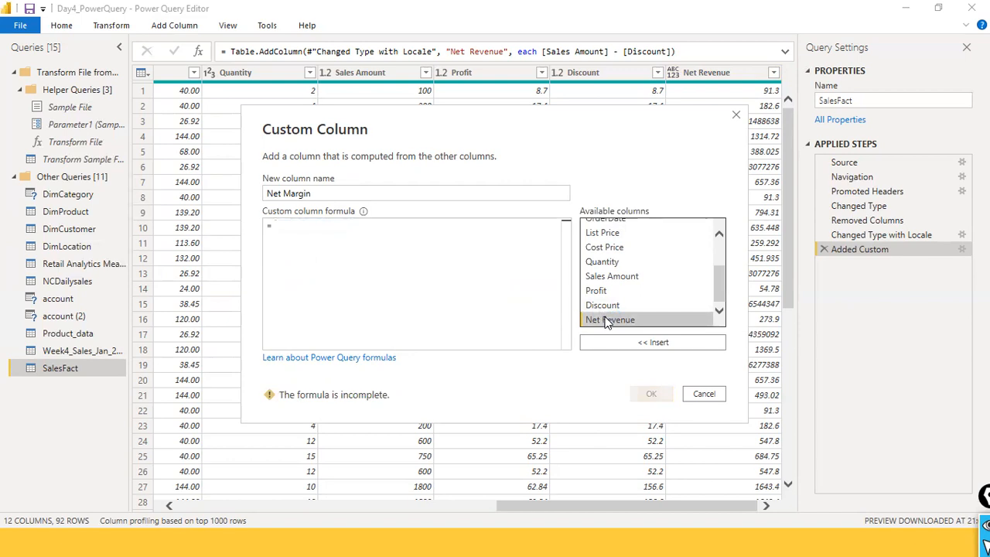
double_click(602, 323)
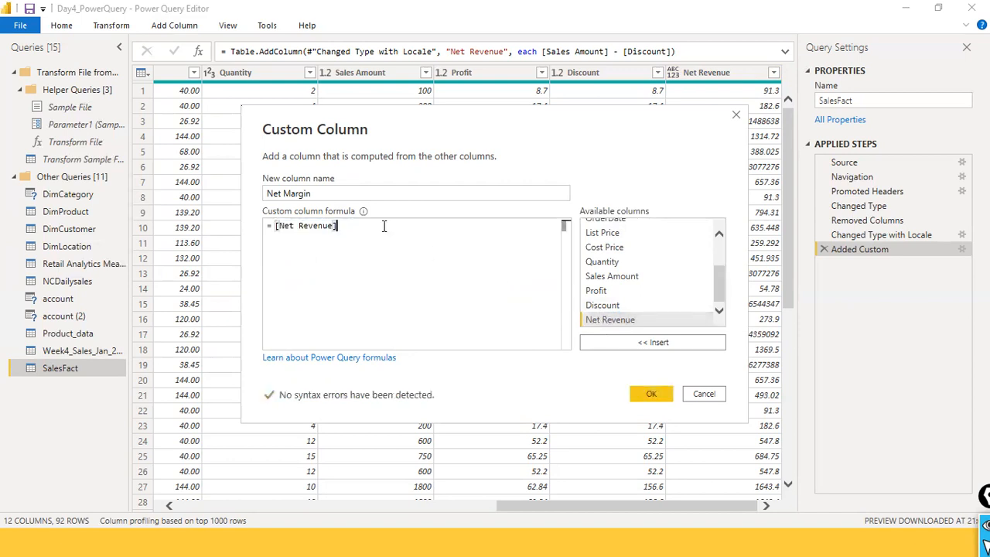
Subtract [Sales Amount] from [Net Revenue] in the formula and enclose the difference in parentheses
text(-)
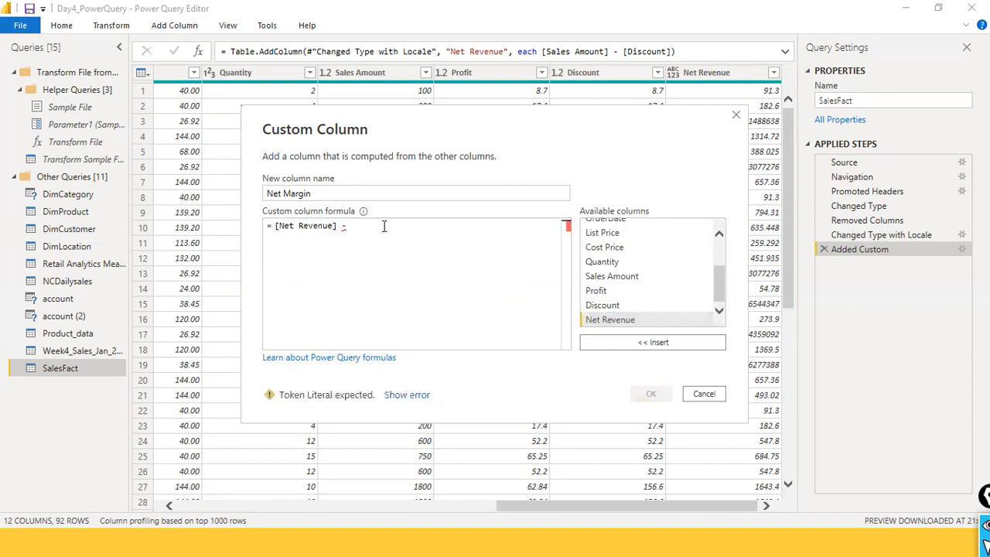
double_click(613, 279)
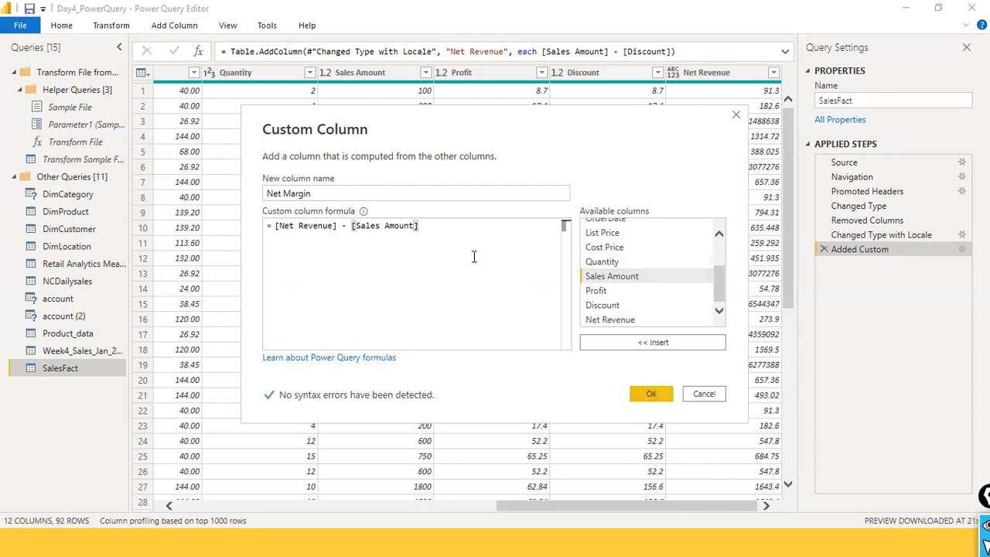
text())
key(ctrl+Left)
key(ctrl+Left)
key(ctrl+Left)
key(ctrl+Left)
key(ctrl+Left)
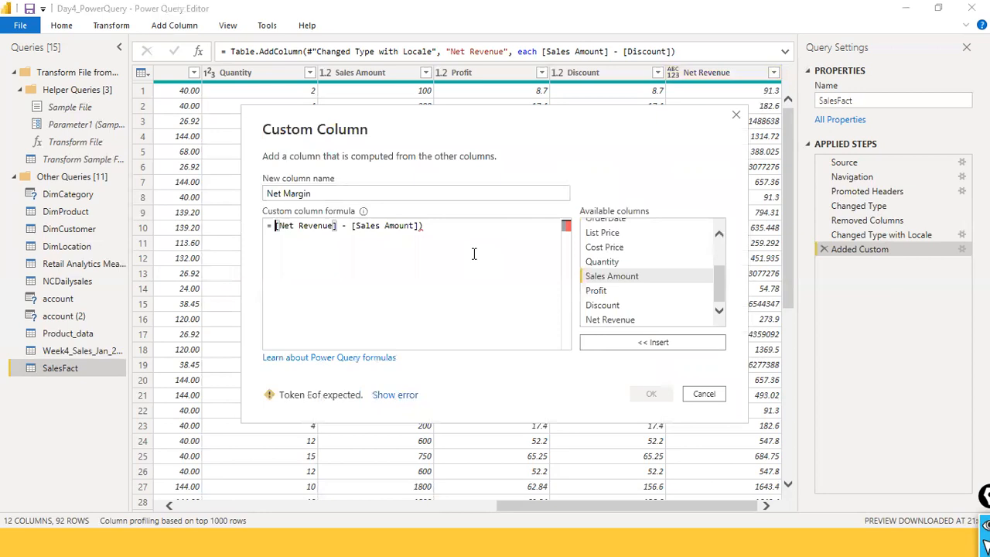
text(()
key(End)
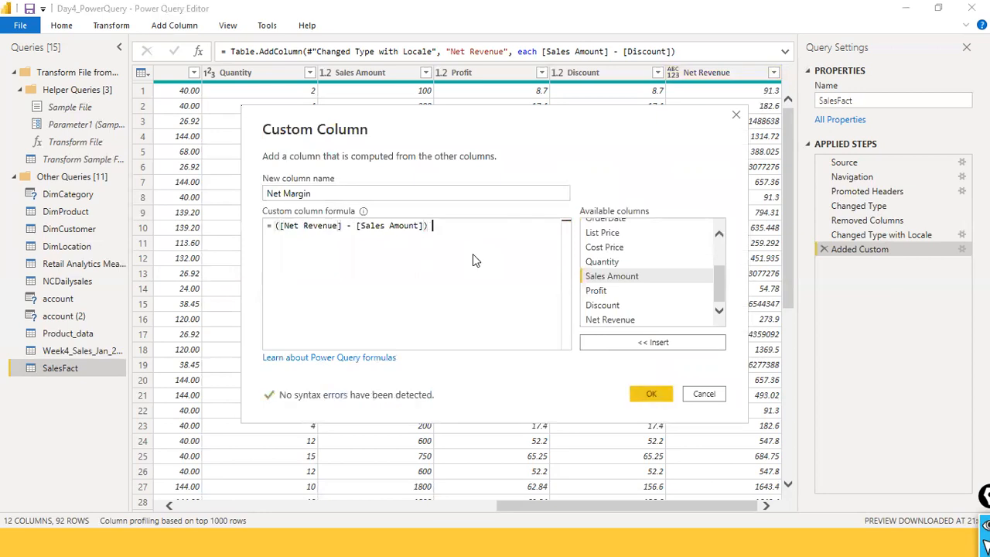
Divide the parenthesised difference by [Sales Amount] and create the column under the name Net Margin %
text(/)
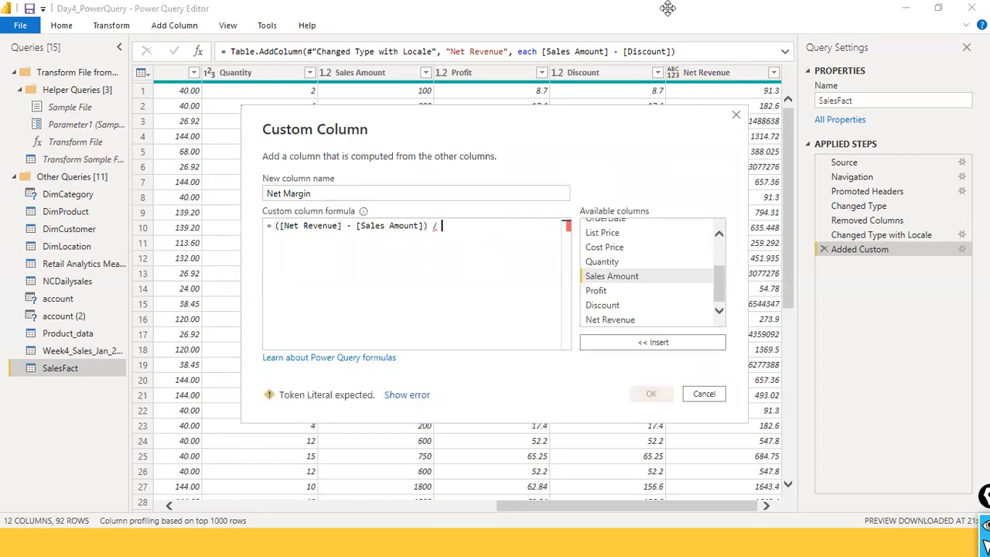
click(607, 279)
double_click(606, 280)
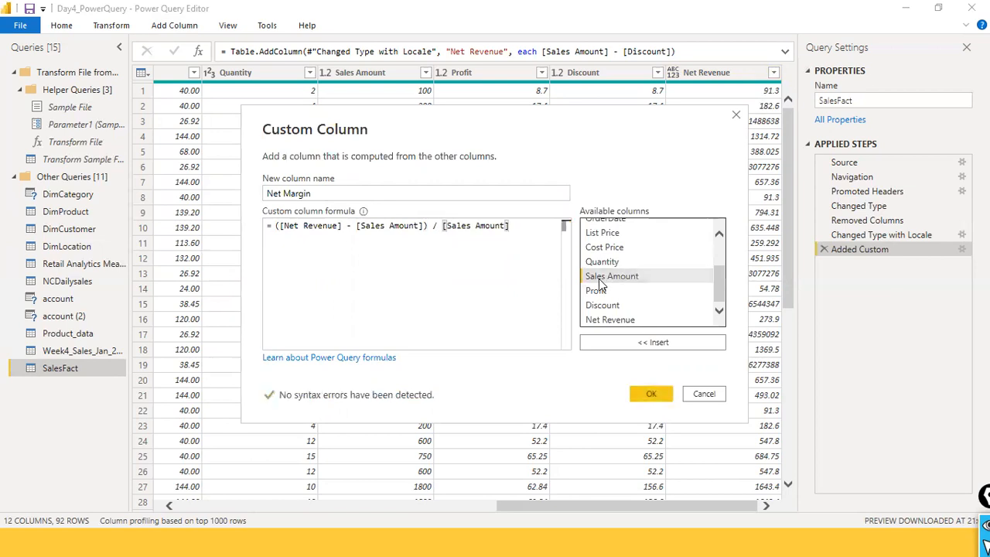
click(340, 195)
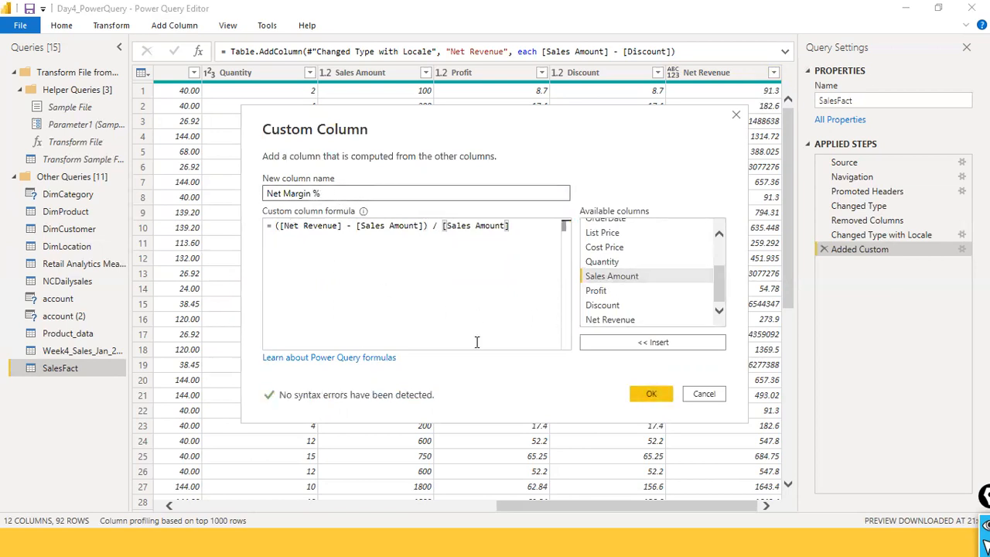
click(651, 395)
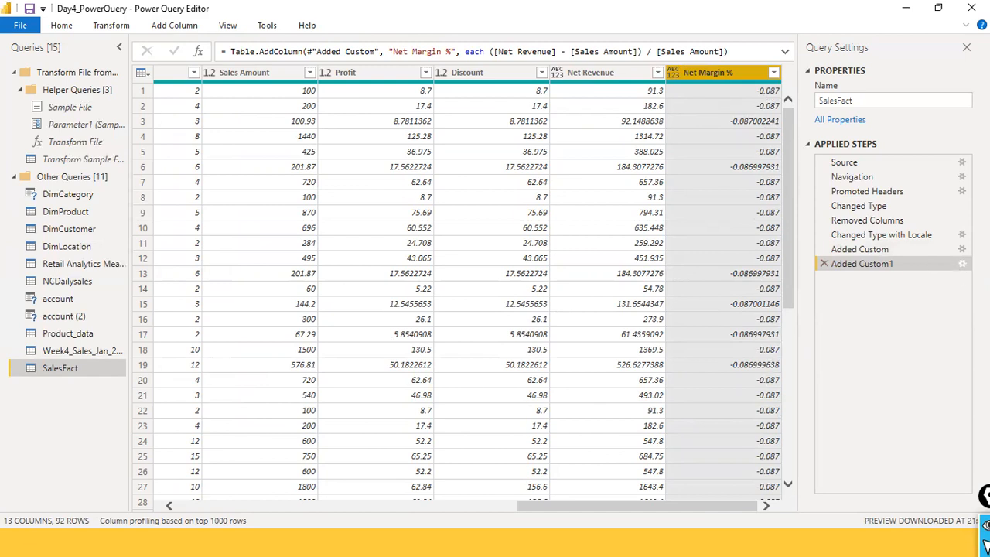
Edit the Net Margin % column's formula so that its parenthesised numerator is [Sales Amount] - [Net Revenue]
click(962, 264)
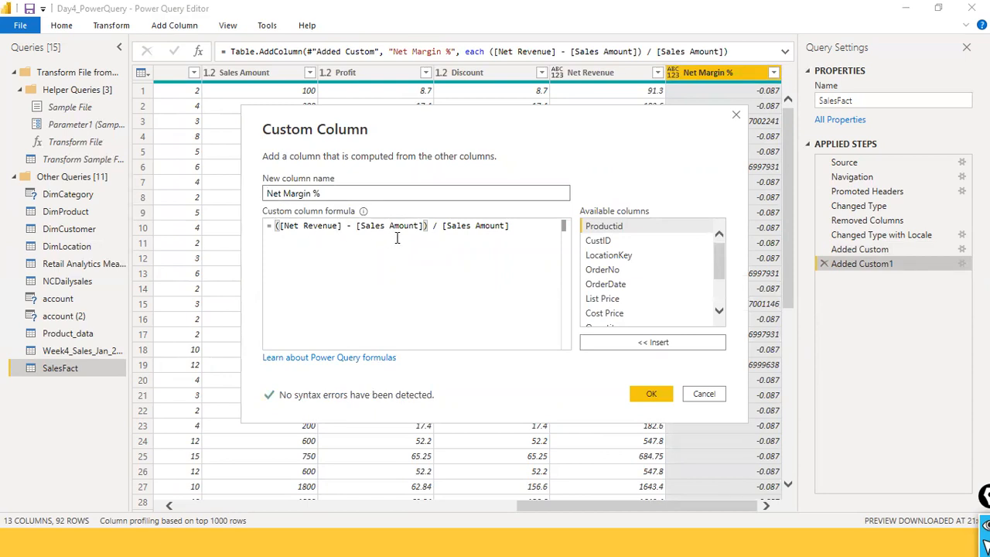
click(354, 237)
click(338, 230)
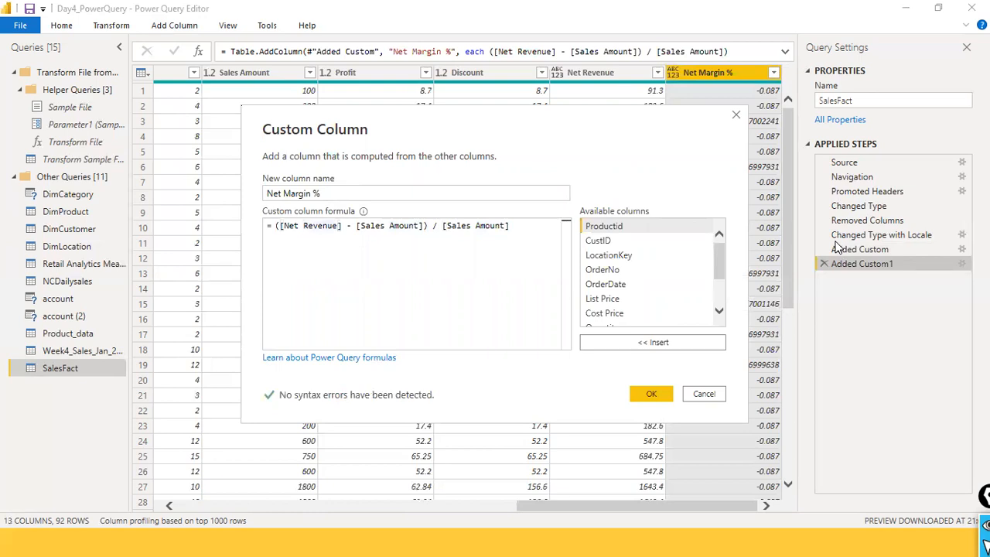
key(Right)
key(Right)
key(Right)
key(shift+Left)
key(shift+Left)
key(shift+Left)
key(shift+Left)
key(shift+Left)
key(shift+Left)
key(shift+Left)
key(shift+Left)
key(shift+Left)
key(shift+Left)
key(shift+Left)
key(shift+Left)
key(shift+Left)
key(shift+Left)
key(shift+Left)
key(shift+Left)
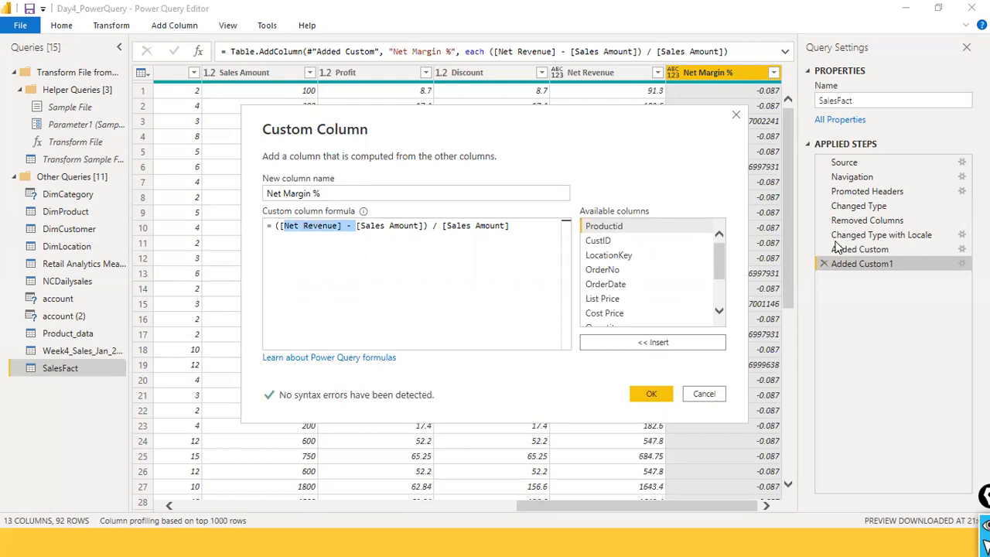
key(Delete)
key(Right)
key(Right)
key(Right)
key(Right)
key(Right)
key(Right)
key(Right)
key(Right)
key(Right)
key(Right)
key(Right)
key(Right)
key(Right)
key(Right)
text(-)
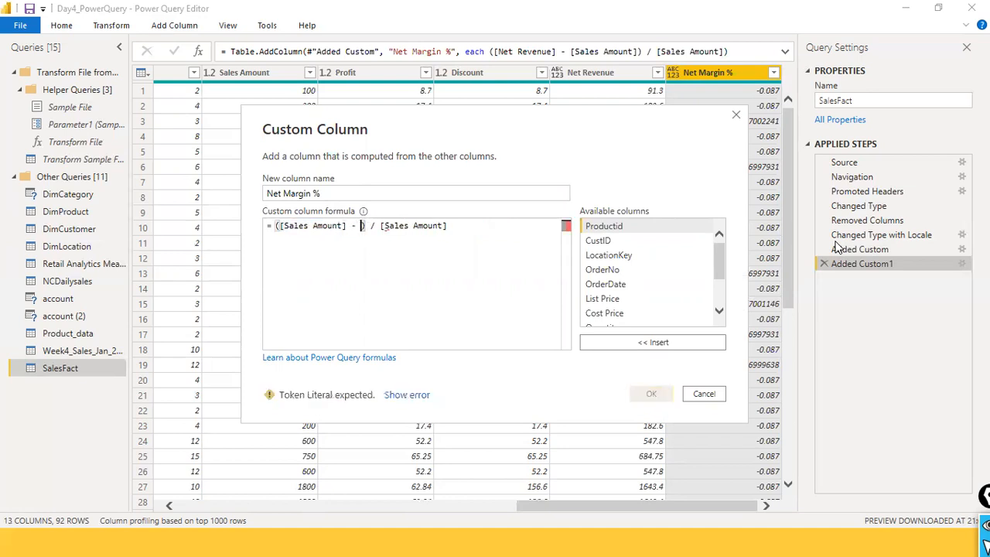
scroll(624, 280, down, 2)
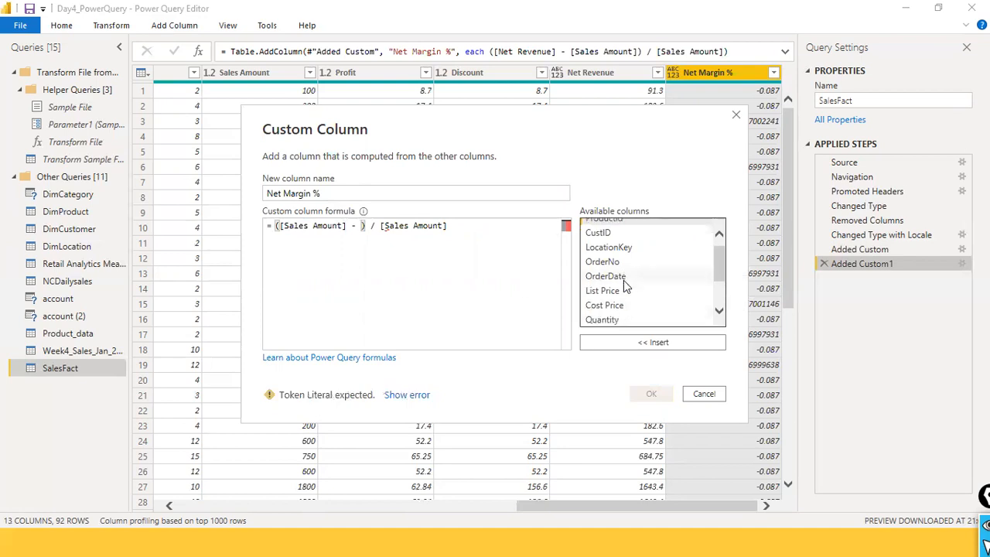
double_click(621, 317)
Enclose the whole Net Margin % ratio in parentheses, multiply it by 100 and apply the edited formula
click(525, 227)
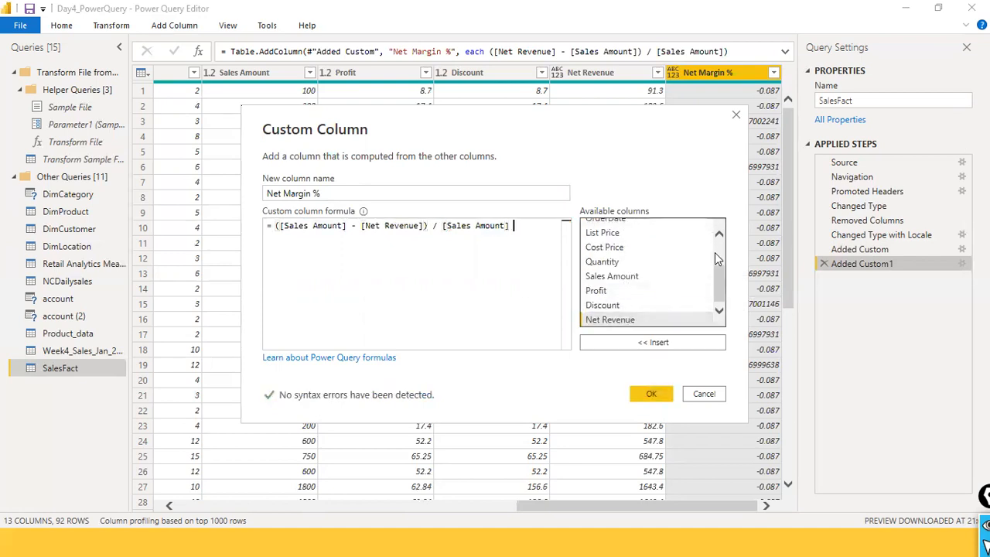
text())
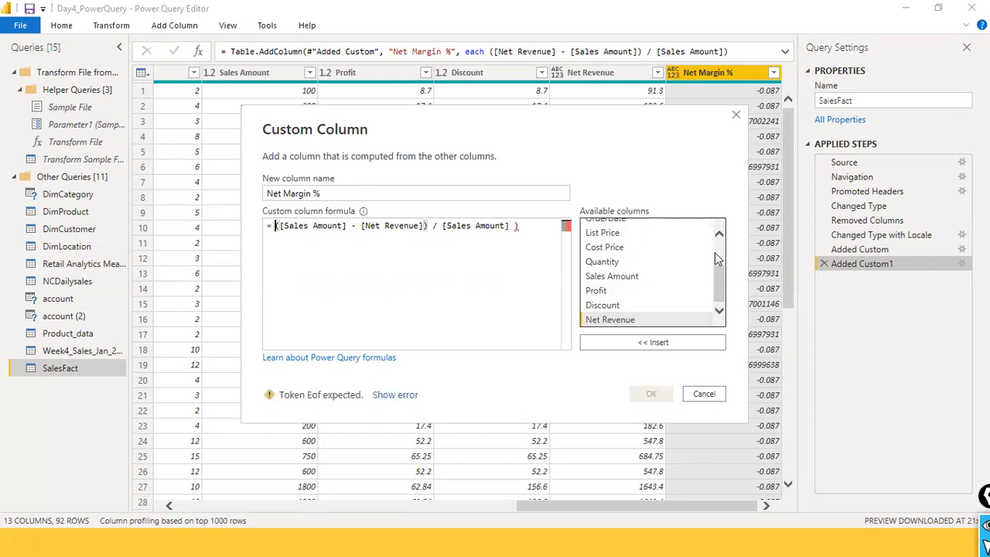
text(()
key(End)
text(* 100)
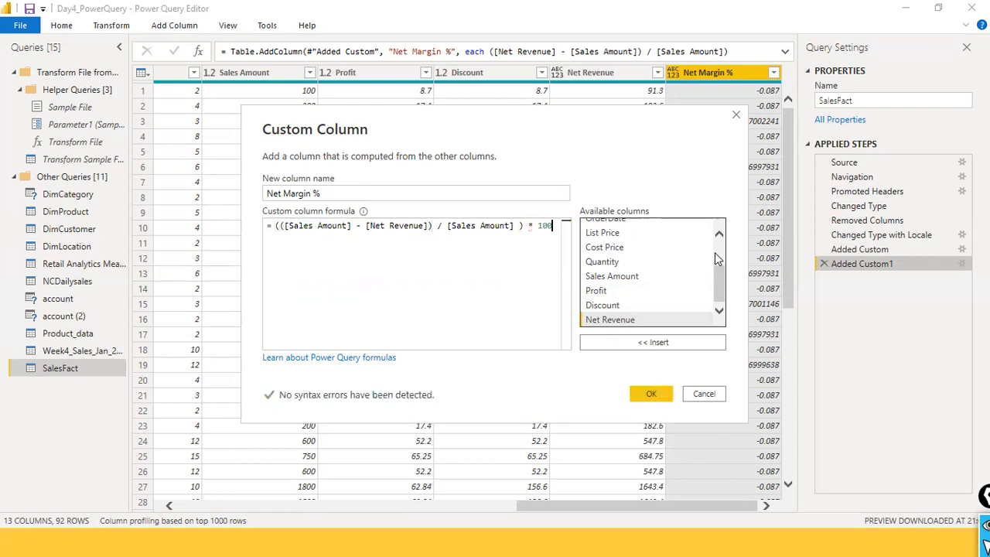
click(651, 394)
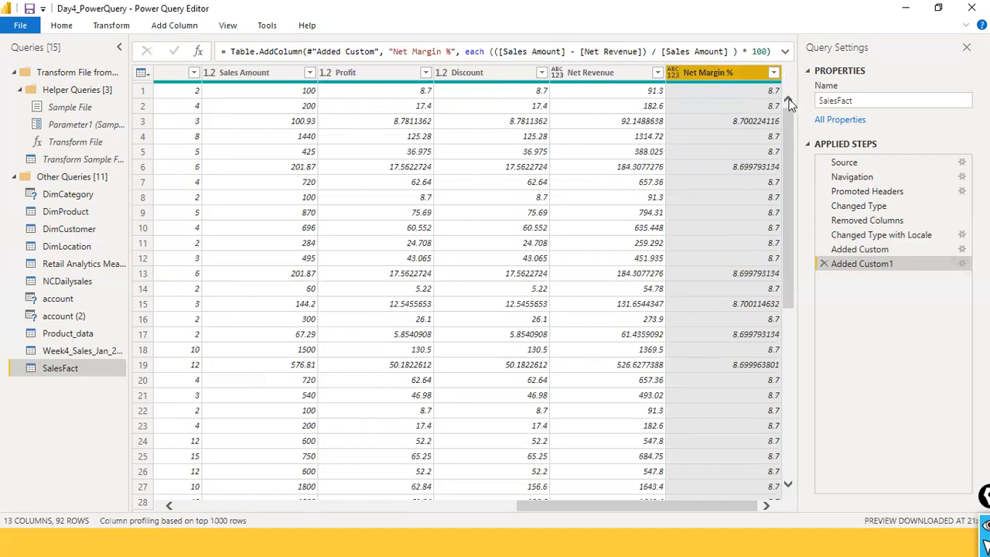
Try the Decimal Number and Fixed decimal number types on Net Margin %, replacing the current conversion, and delete the type-change step
click(961, 264)
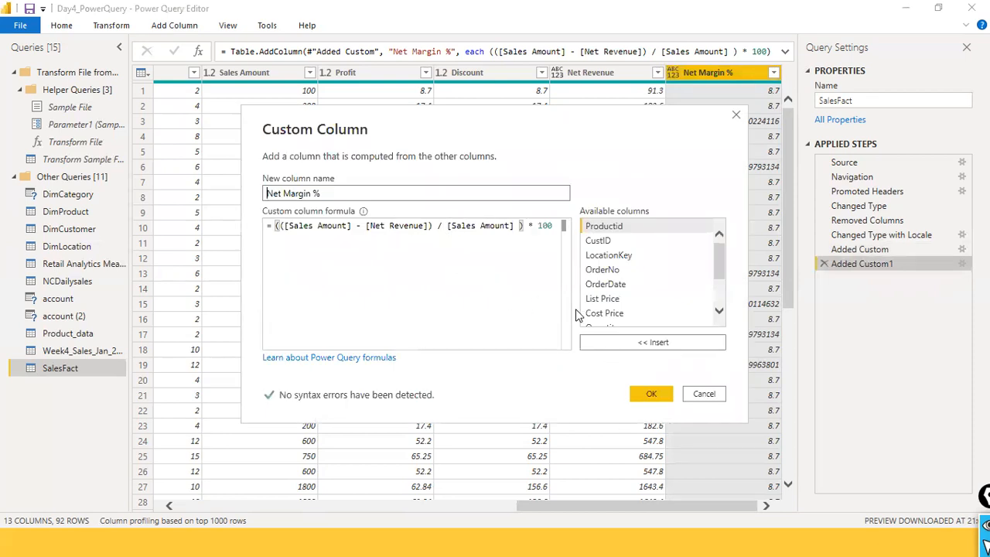
click(650, 392)
click(671, 73)
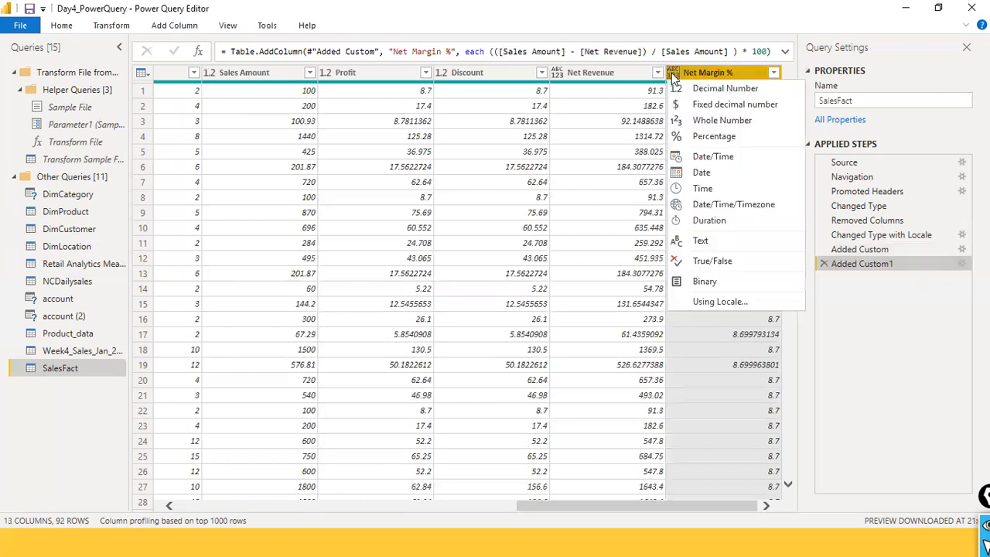
click(723, 92)
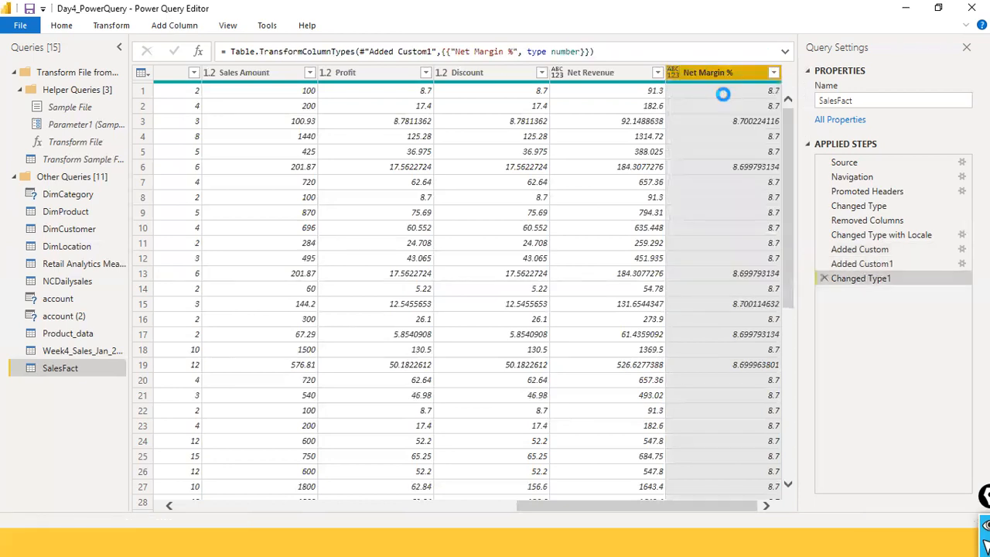
click(672, 73)
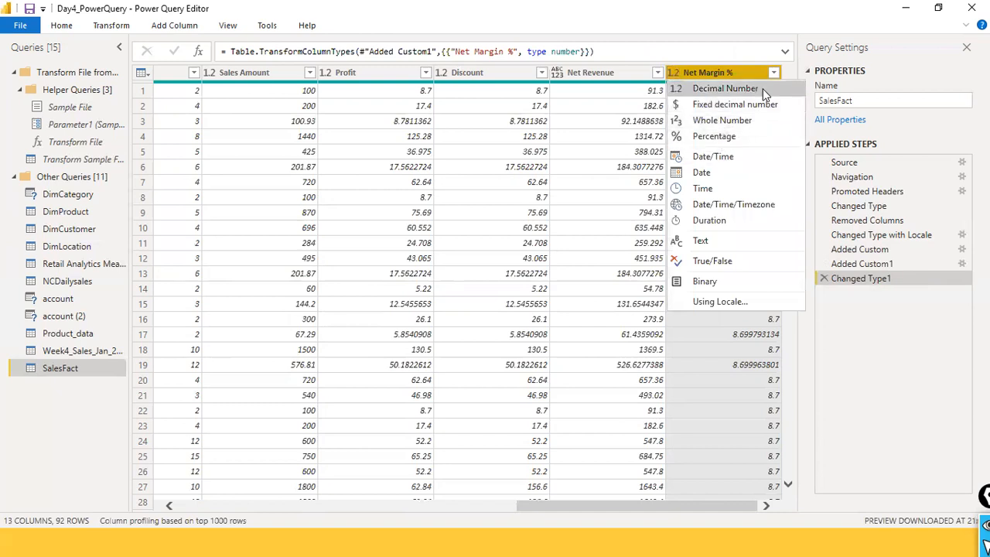
click(738, 104)
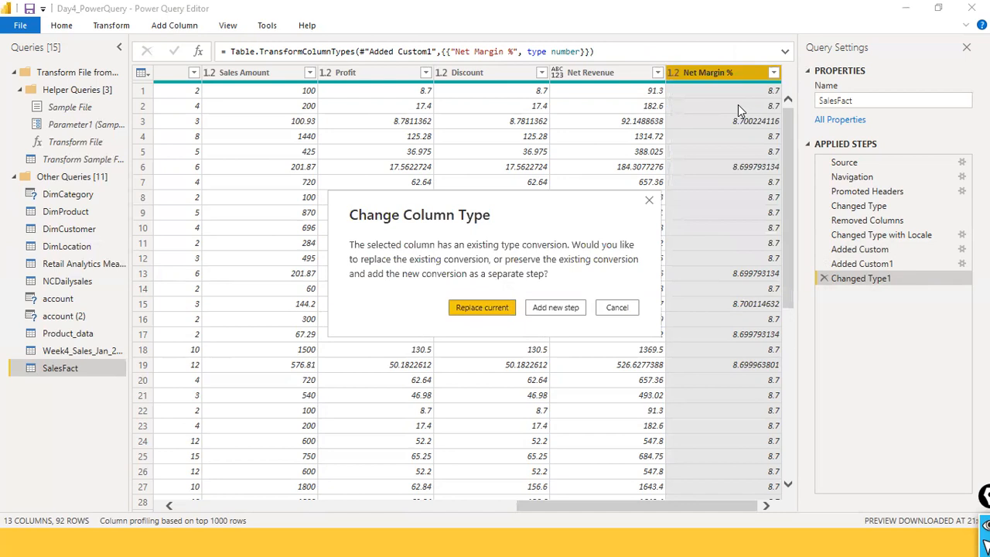
click(476, 306)
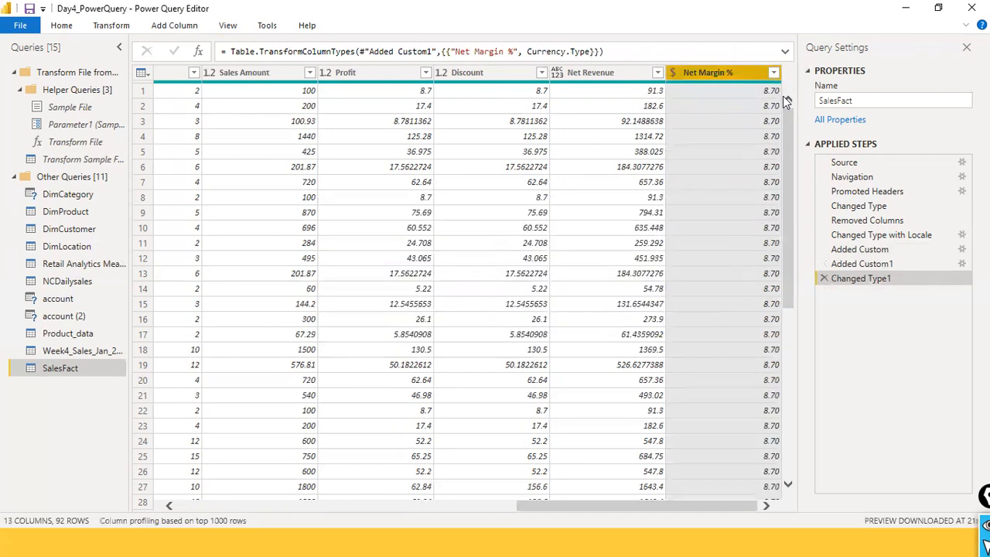
click(822, 278)
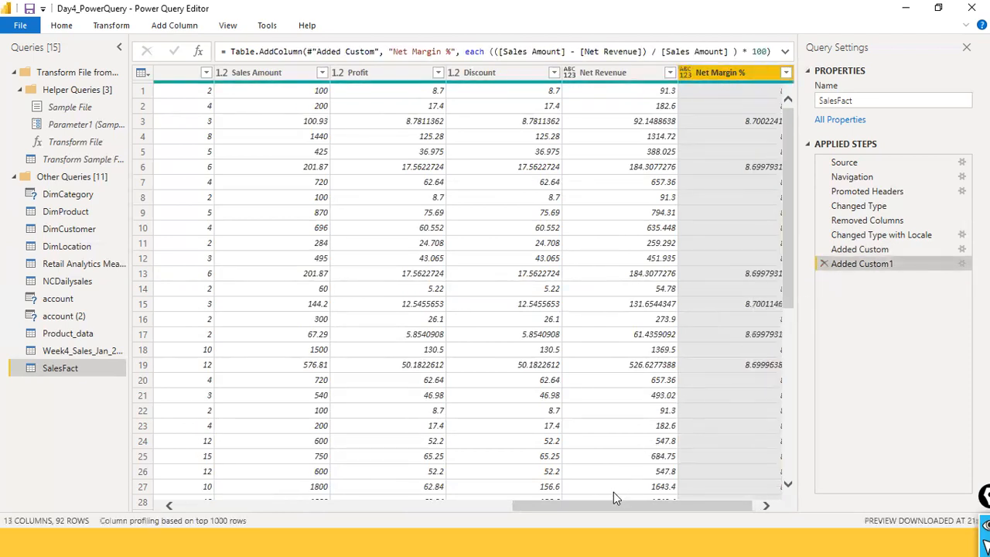
Examine the Net Margin % values through the last SalesFact row and select the Net Revenue column for comparison
scroll(759, 247, down, 8)
scroll(759, 247, down, 14)
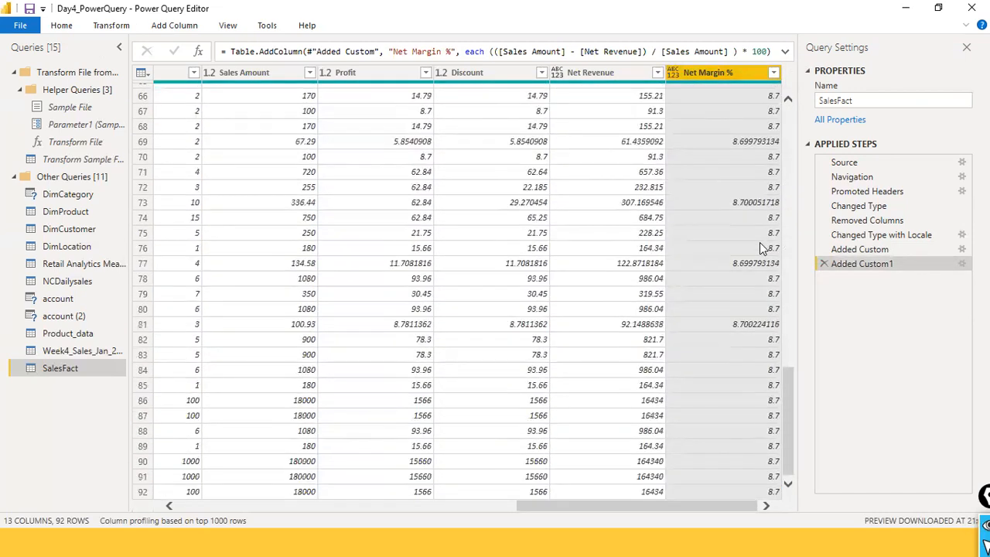
scroll(759, 247, up, 20)
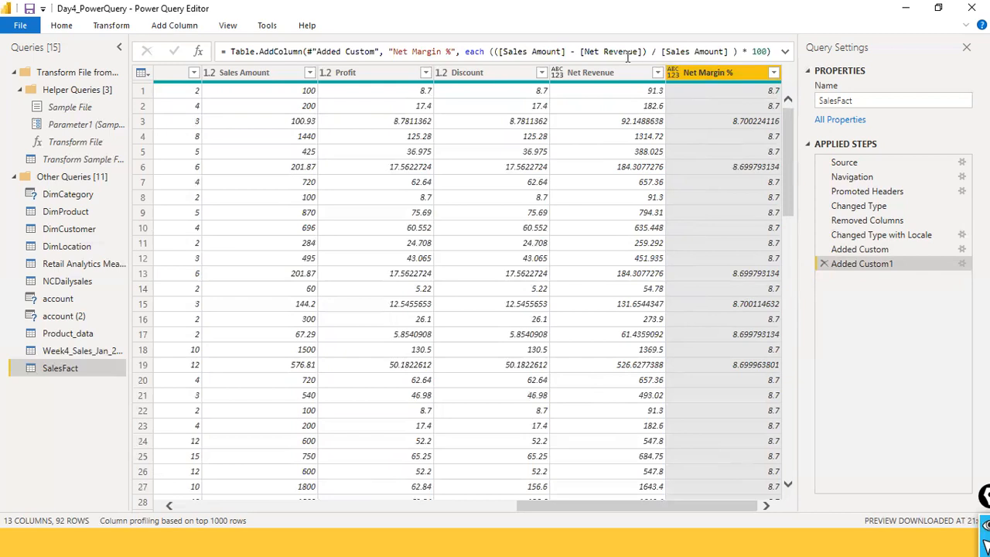
click(649, 73)
click(690, 75)
click(597, 73)
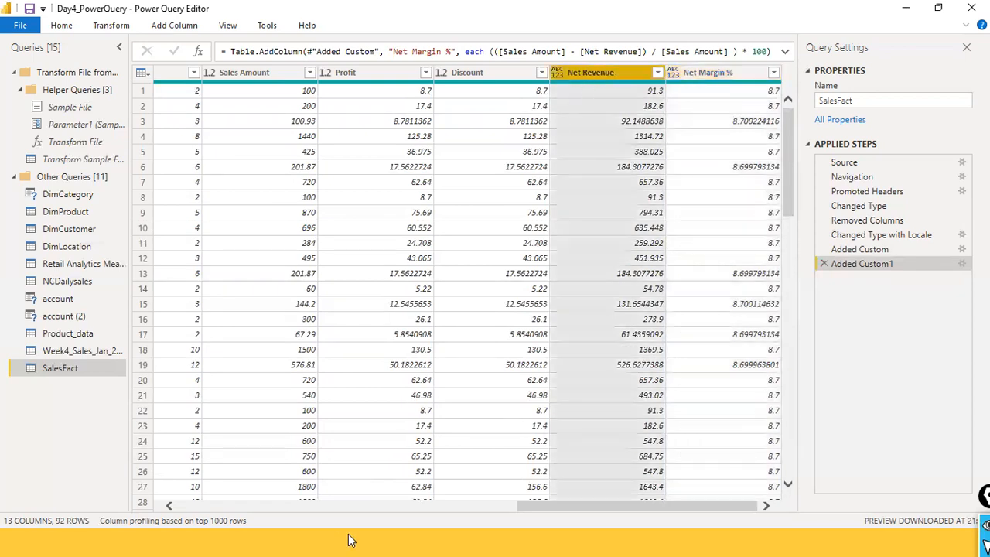
drag(518, 504, 164, 502)
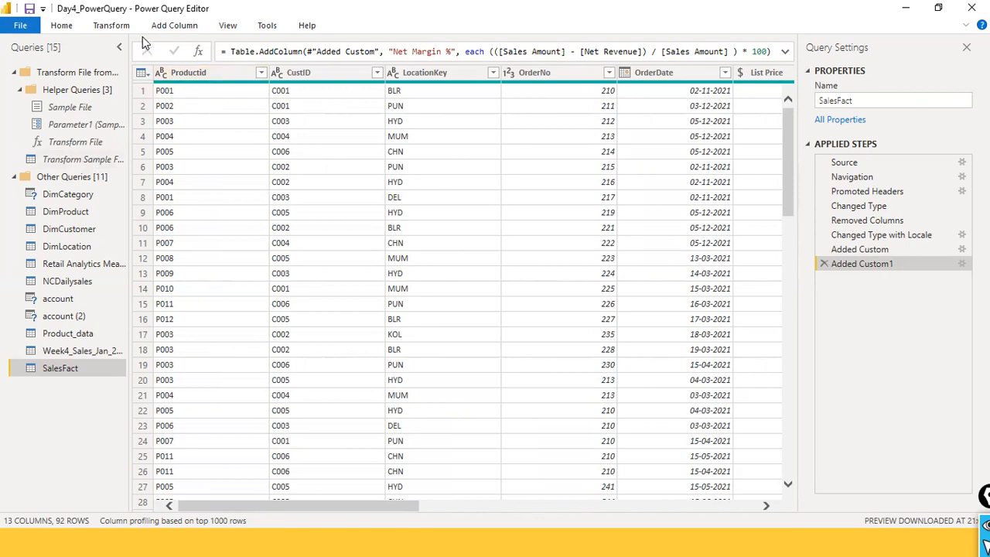
click(175, 26)
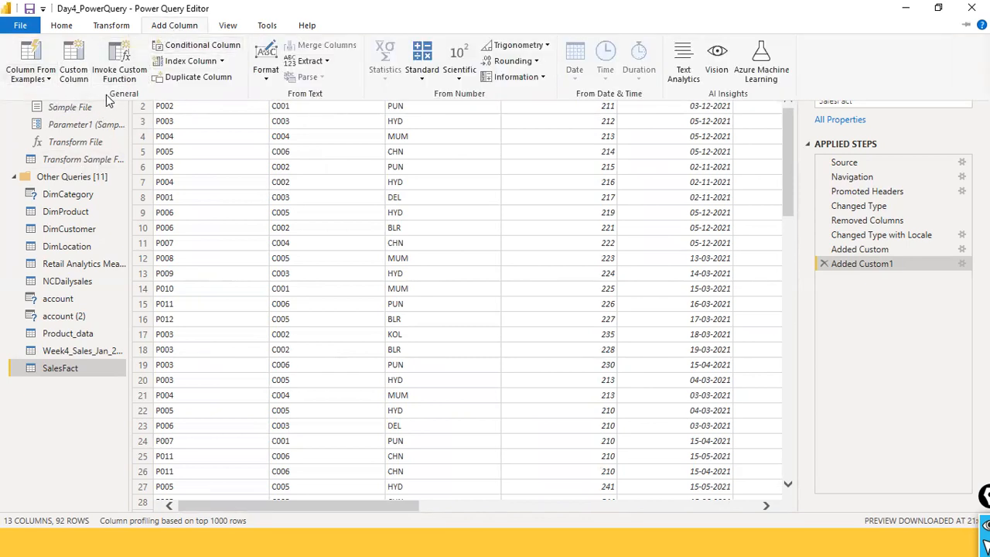
click(200, 47)
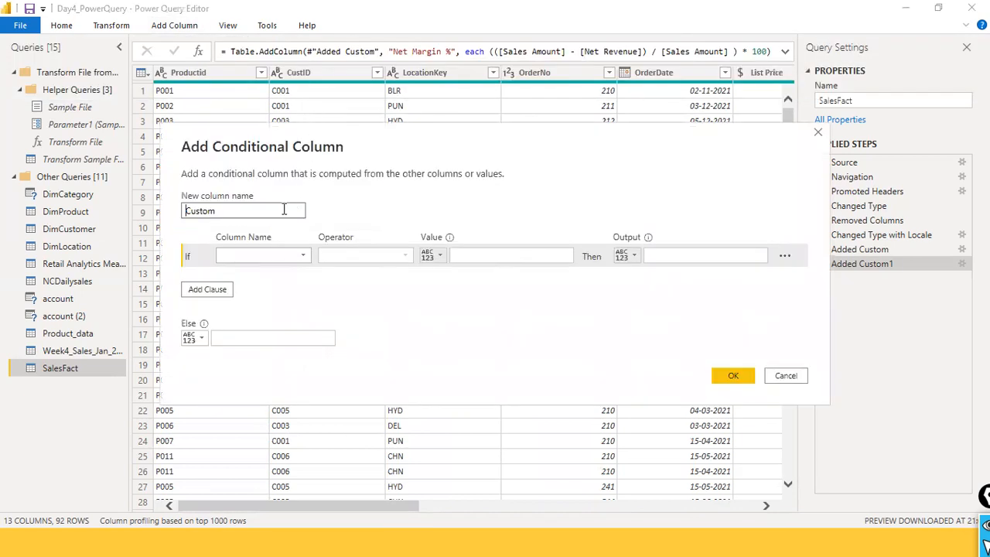
drag(253, 218, 186, 212)
text(Customer Segment)
key(Tab)
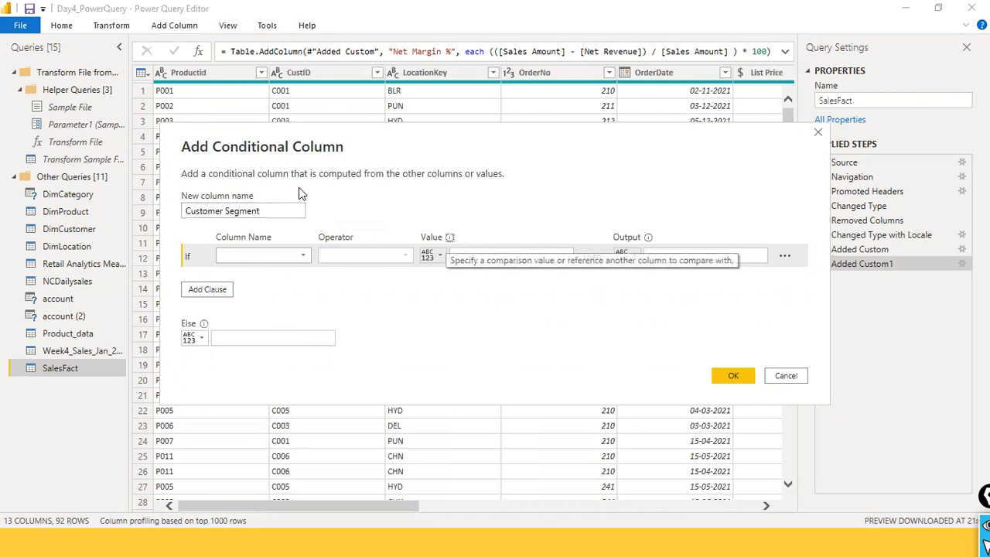
click(302, 255)
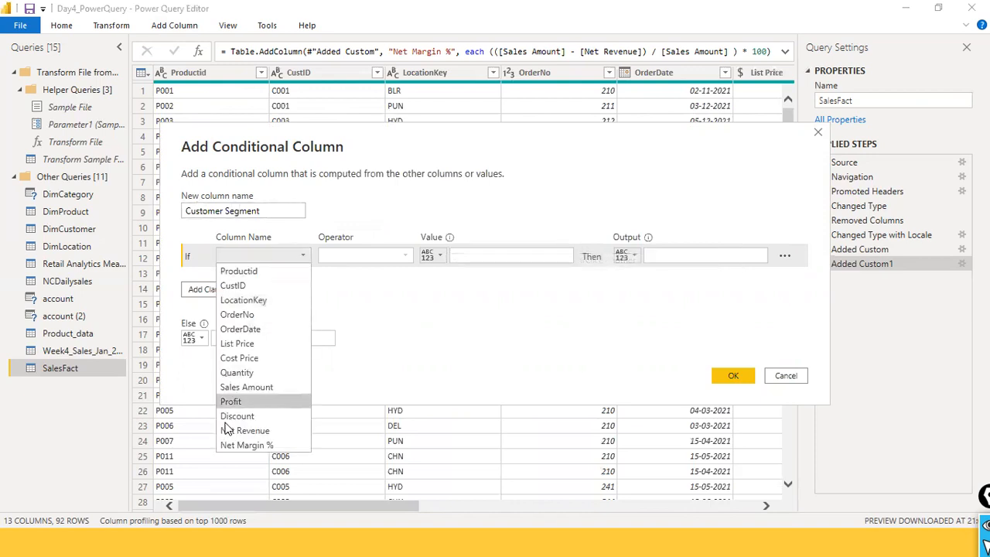
click(265, 385)
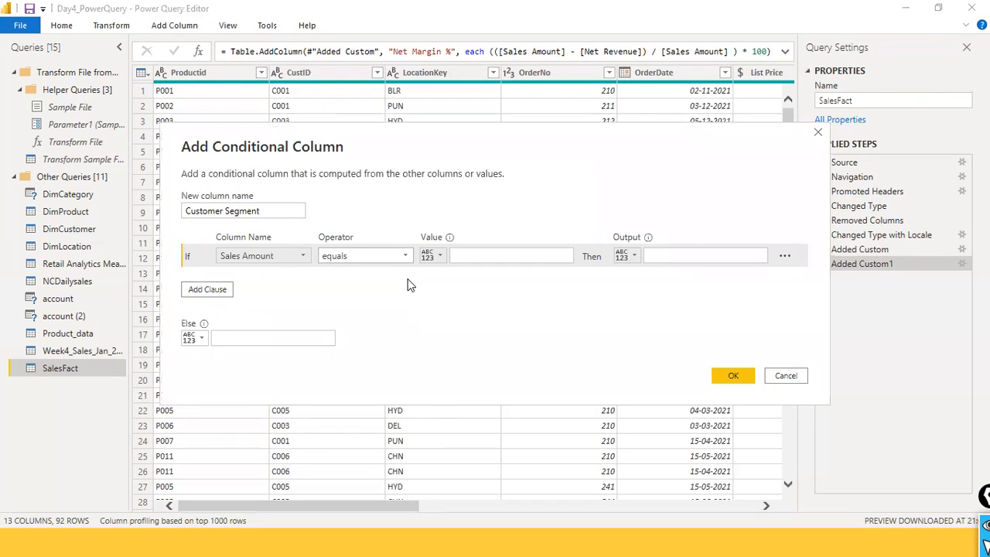
click(405, 258)
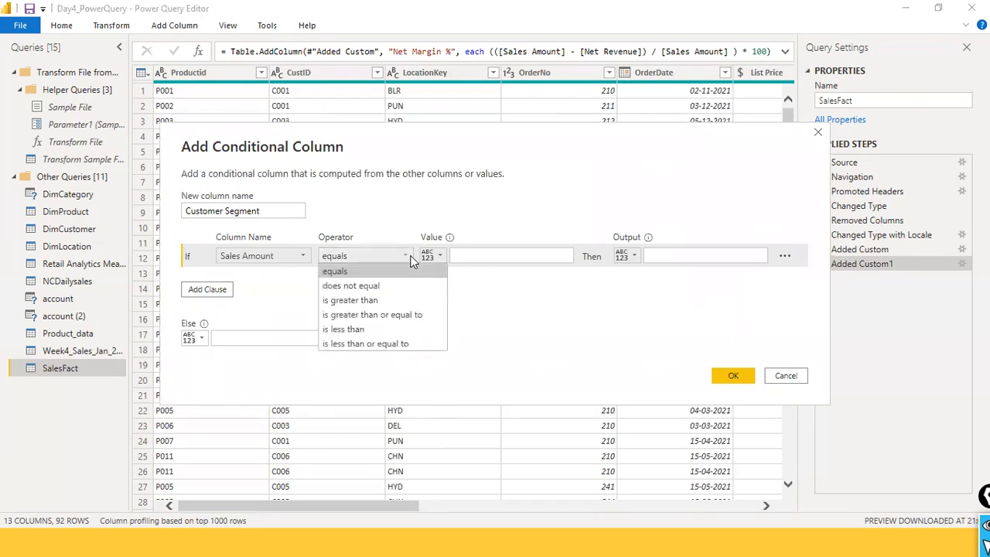
click(400, 300)
click(468, 256)
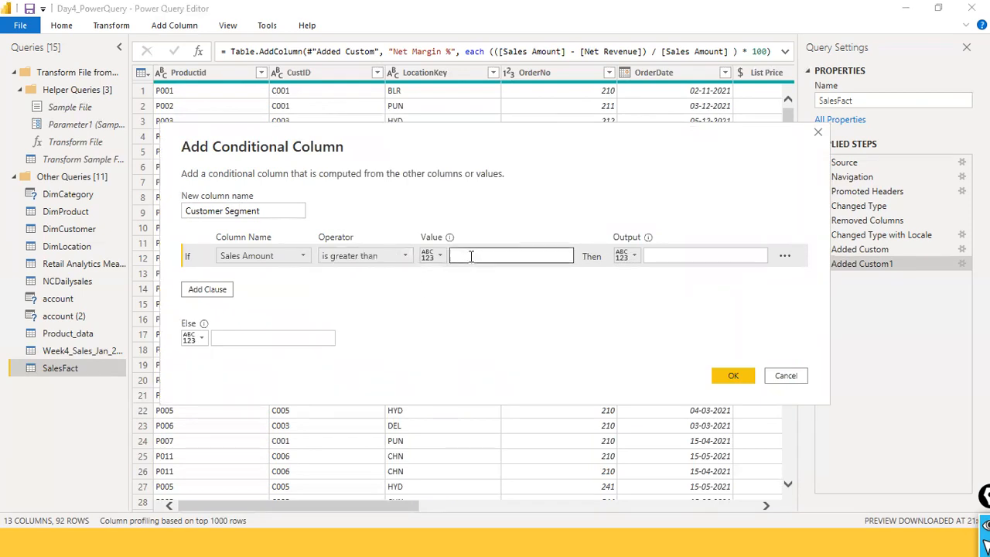
drag(474, 136, 456, 102)
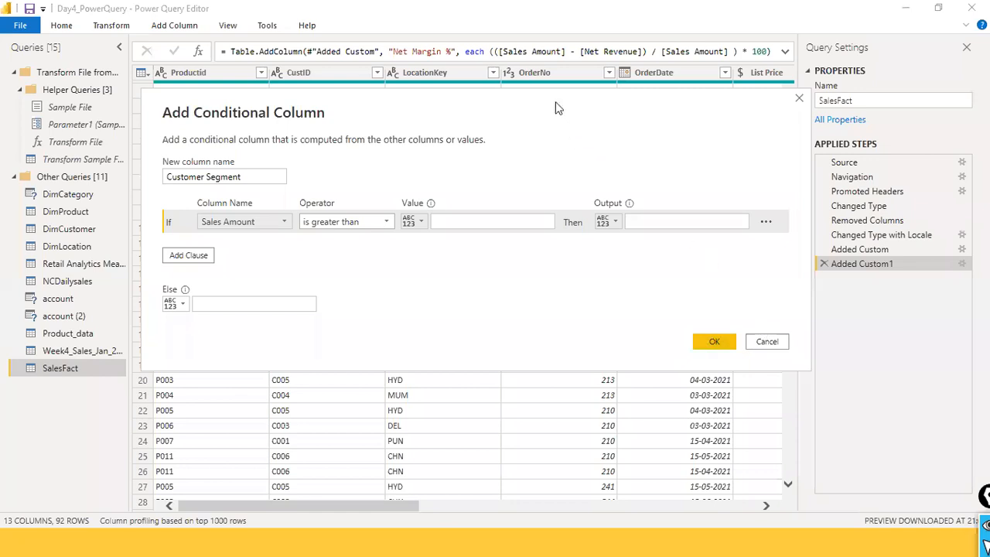
drag(561, 110, 878, 311)
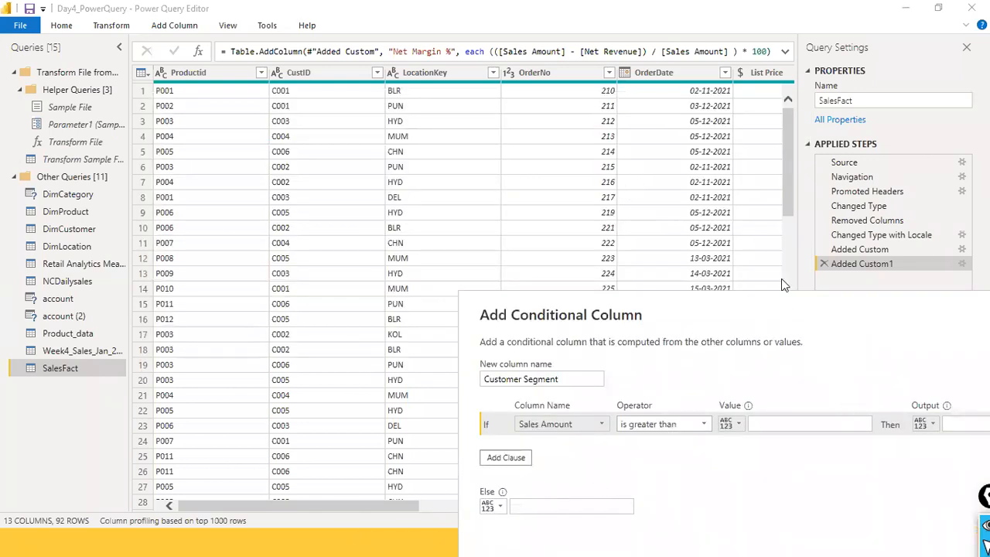
drag(789, 308, 491, 177)
click(767, 414)
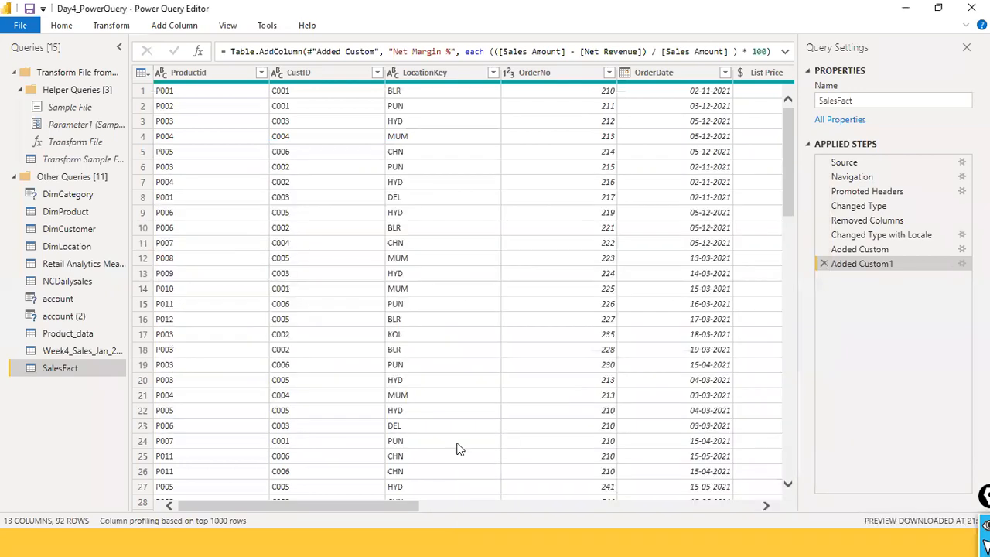
Examine the distinct Sales Amount values from lowest to highest in the column's filter list and dismiss it without filtering
drag(332, 505, 622, 474)
scroll(628, 479, right, 3)
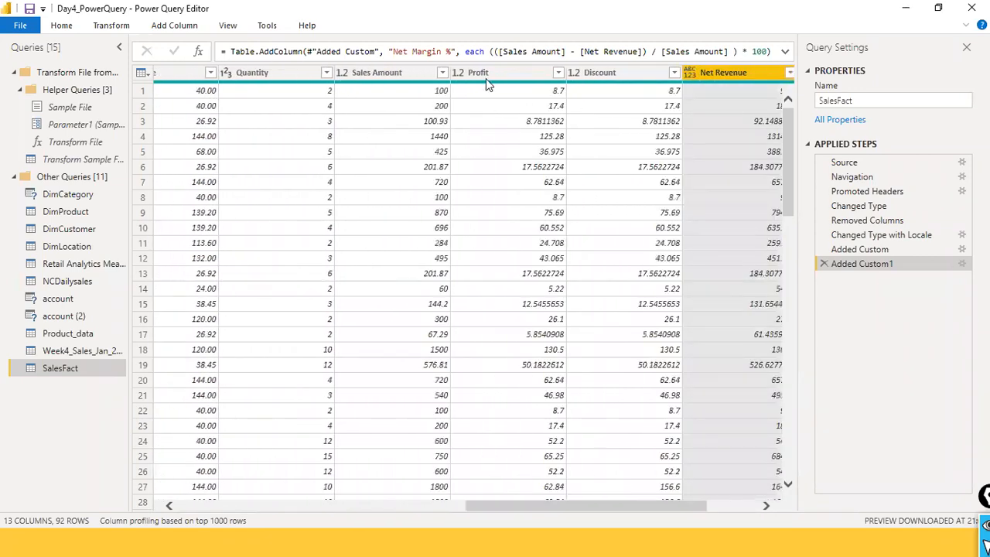
click(442, 73)
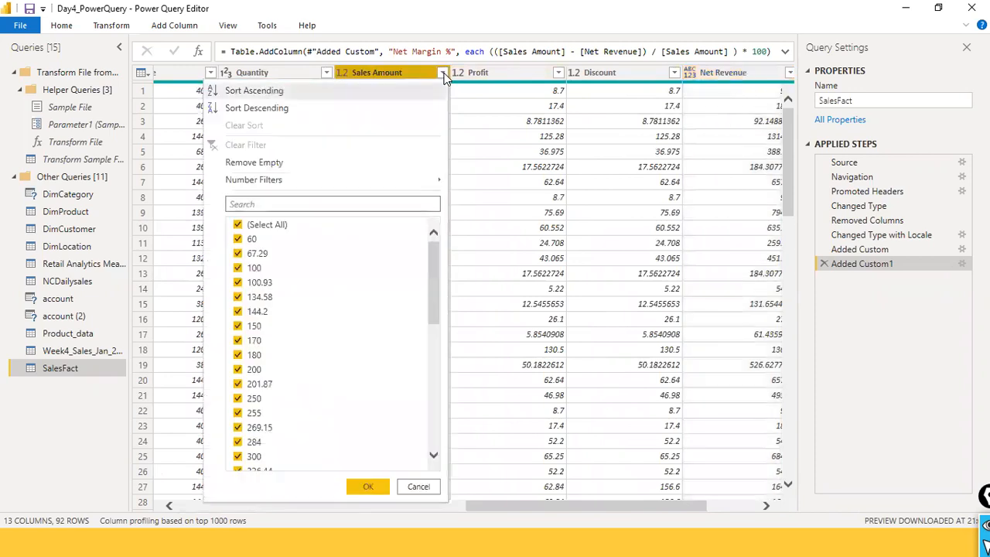
drag(429, 277, 415, 465)
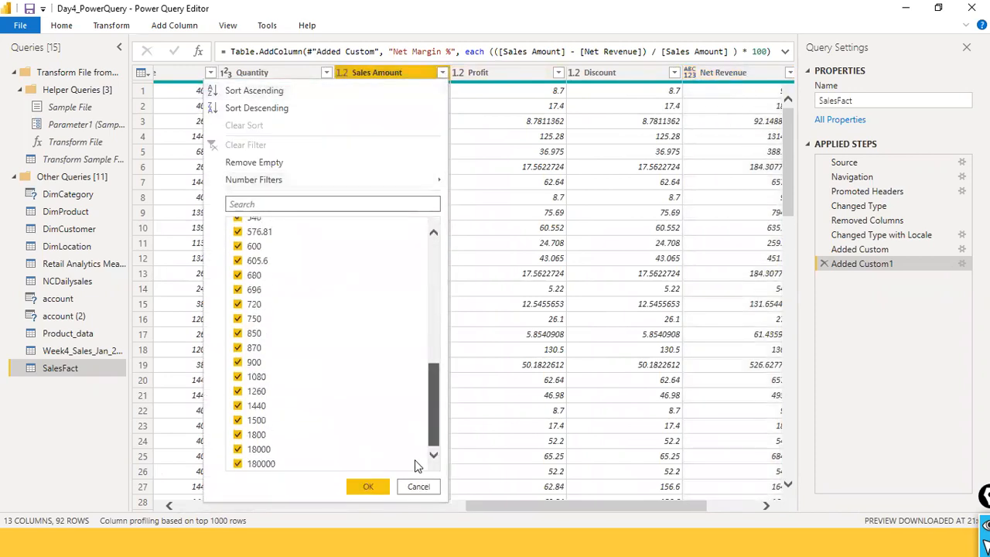
scroll(417, 433, up, 15)
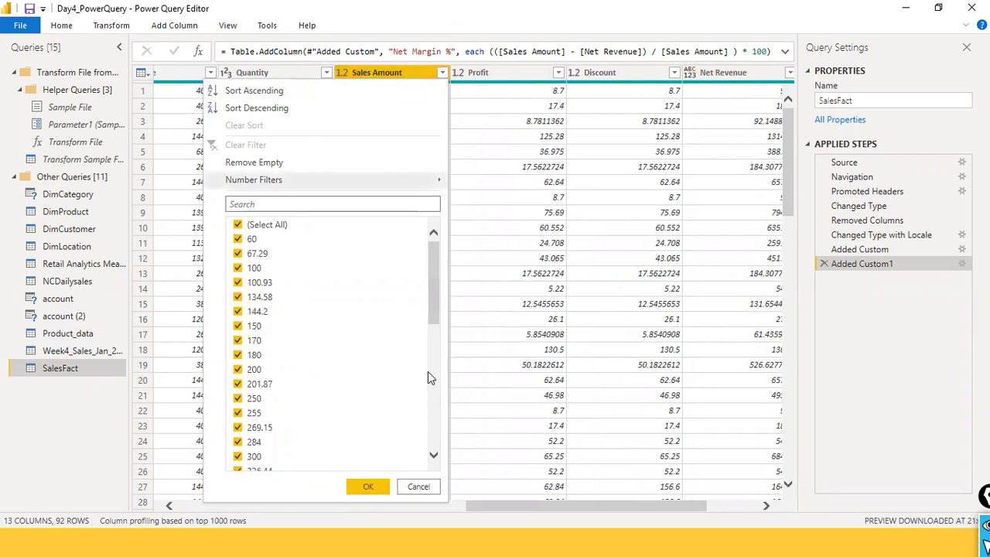
click(418, 486)
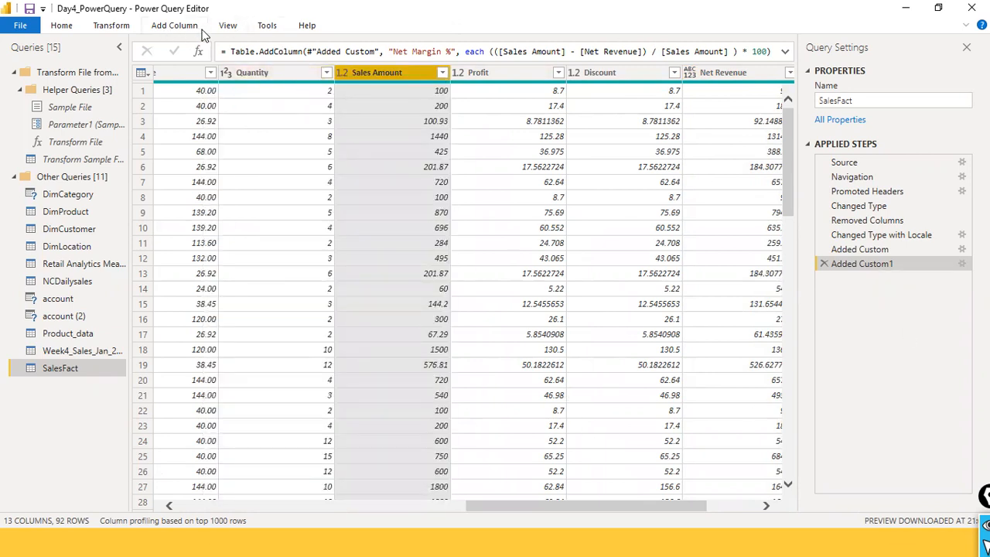
Start a new conditional column in SalesFact and name it Customer Segment
click(166, 29)
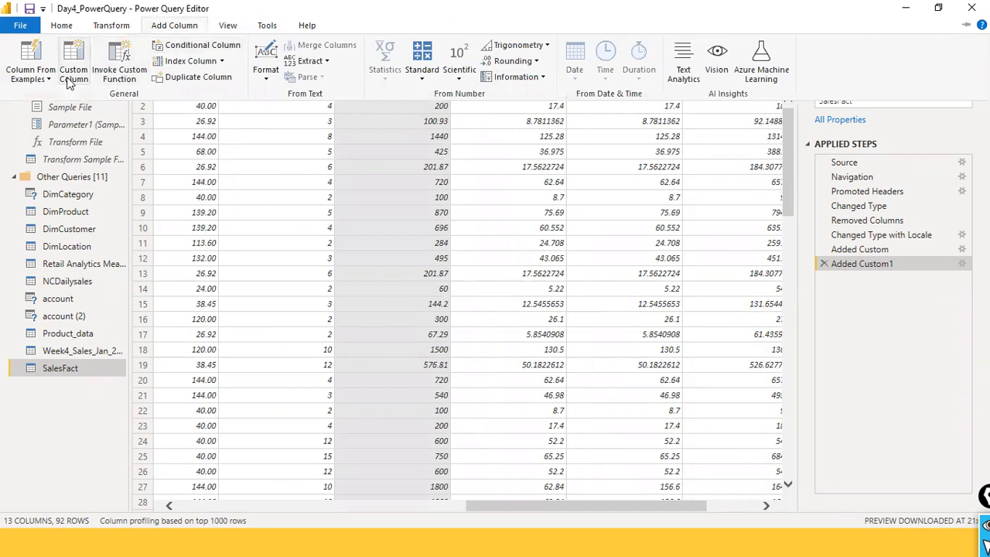
click(203, 44)
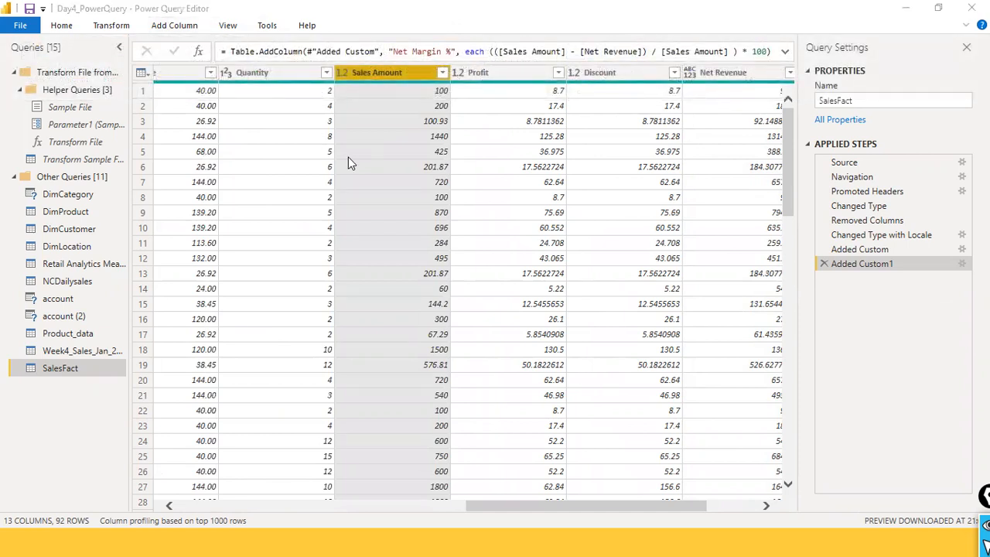
double_click(248, 209)
text(Cust)
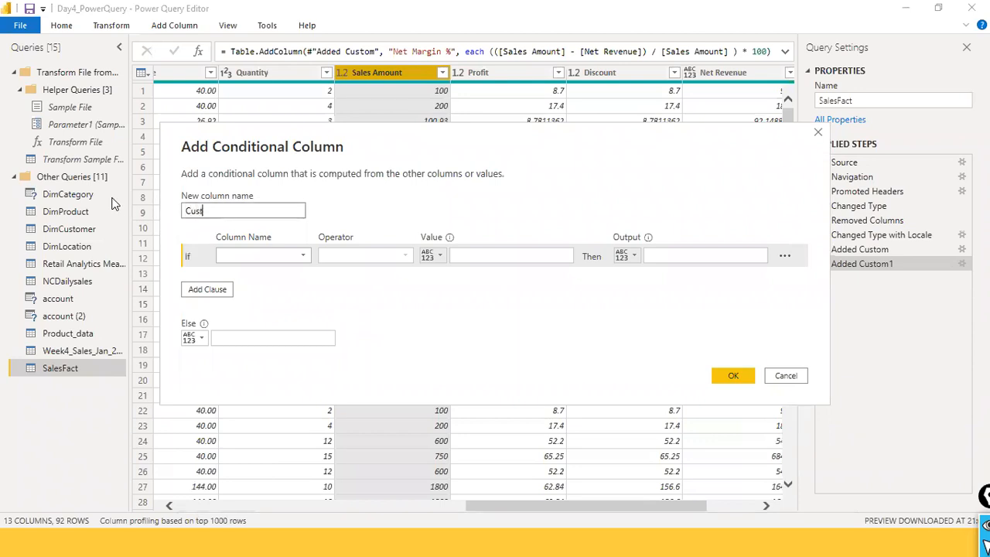
text(omer Segment)
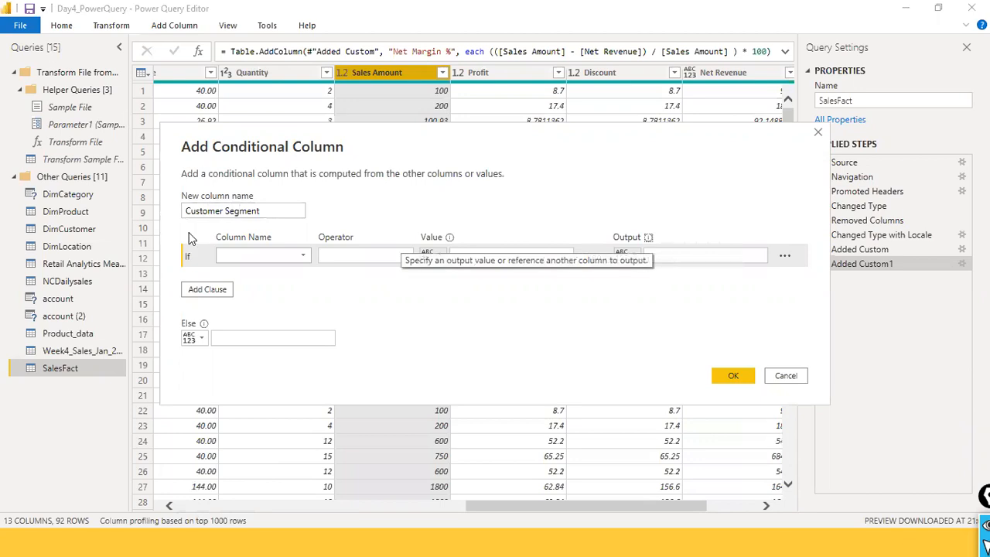
Define the first condition so that Sales Amount is greater than 10000 outputs High
click(301, 263)
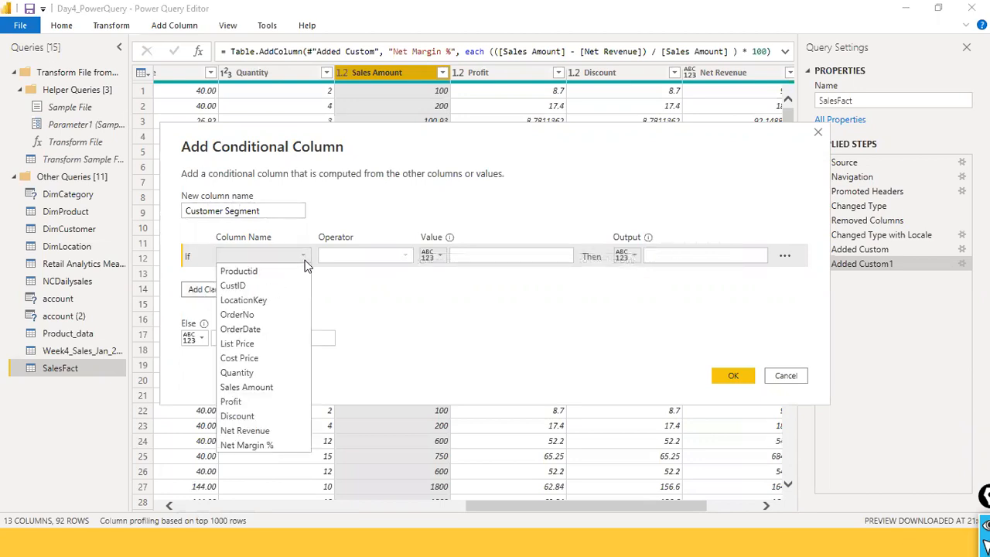
click(278, 386)
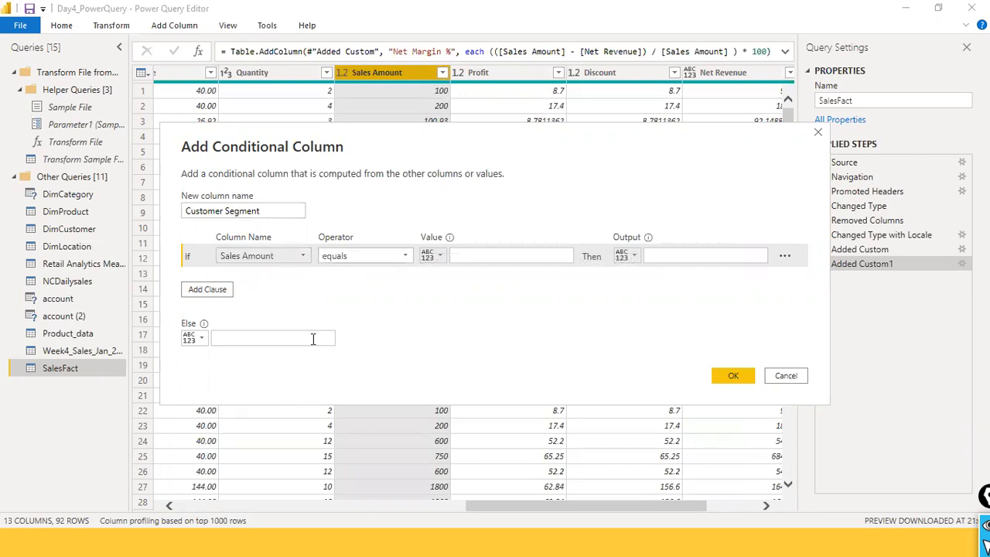
click(405, 256)
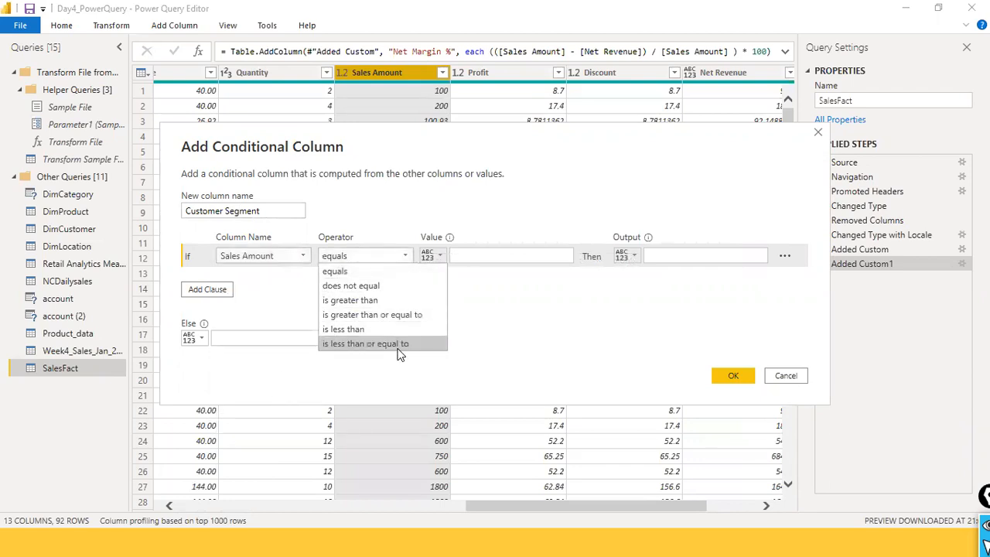
click(418, 301)
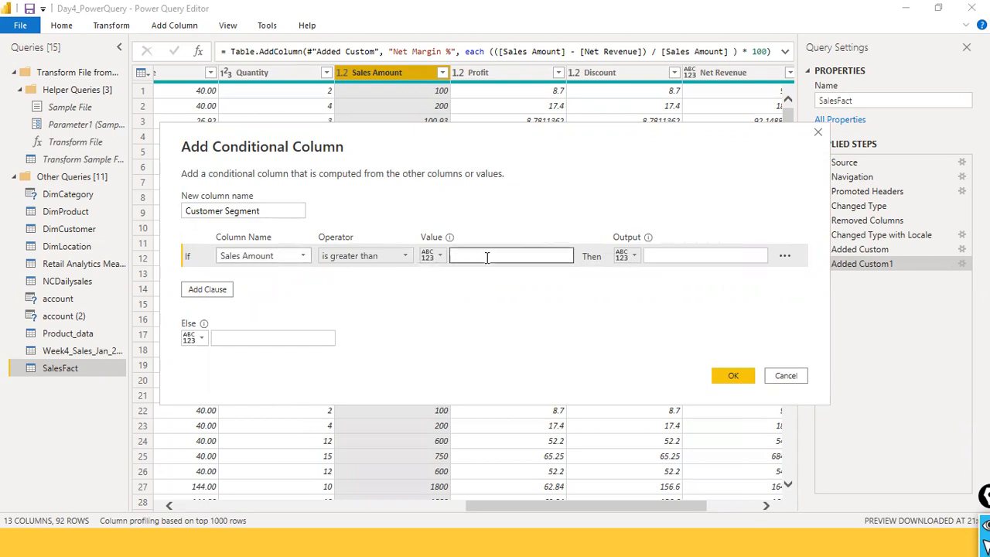
click(486, 257)
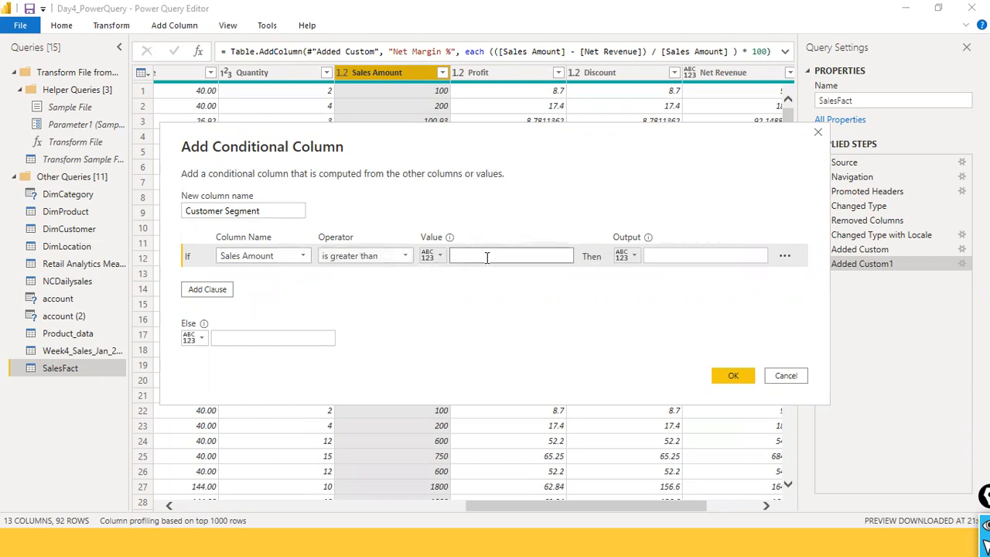
text(100000)
key(Tab)
key(Tab)
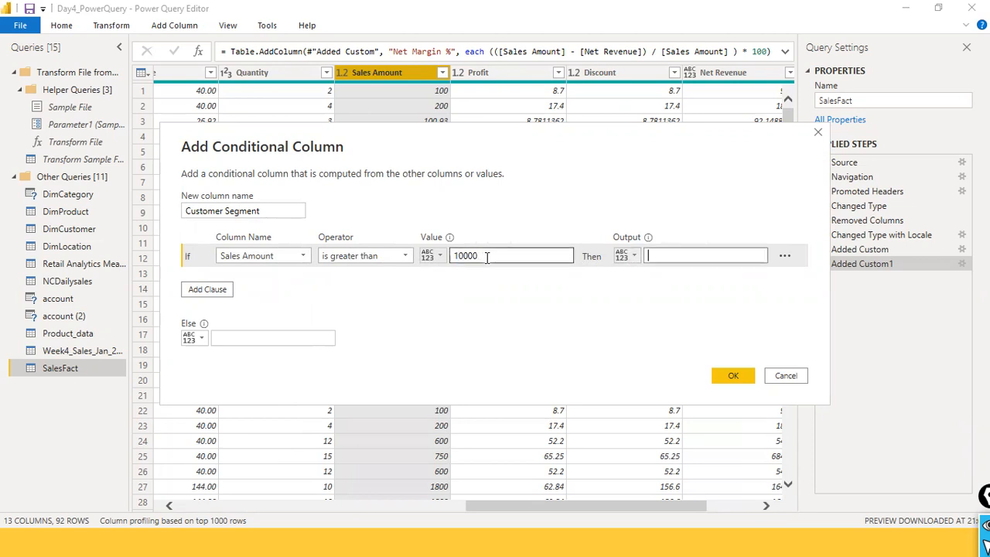
text(High)
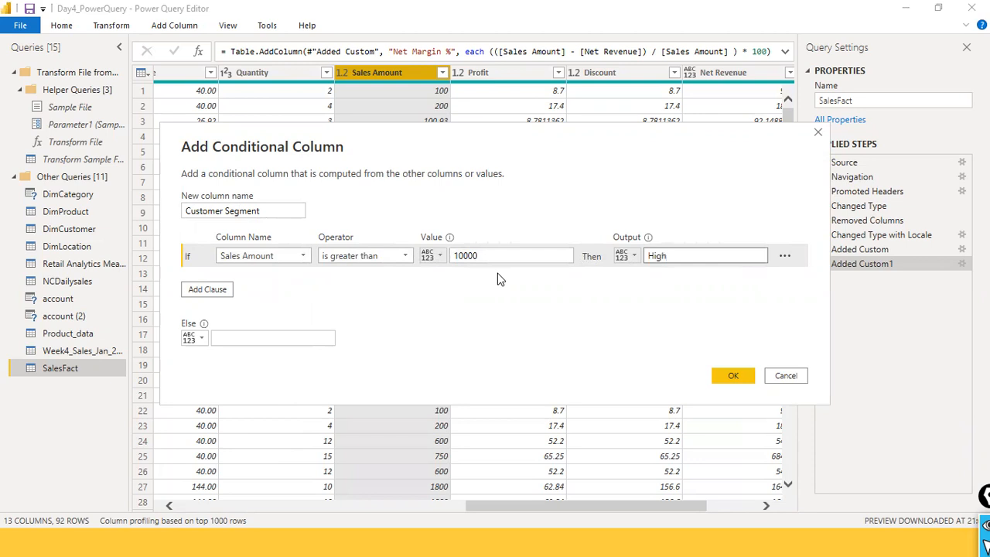
Examine the source options for the first clause's comparison value and output, leaving both as entered values
click(441, 256)
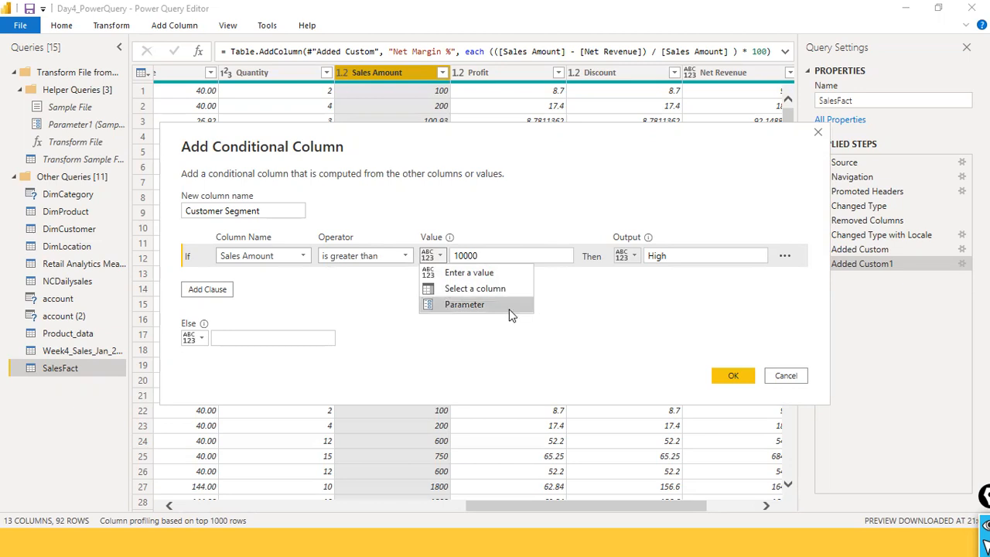
click(552, 307)
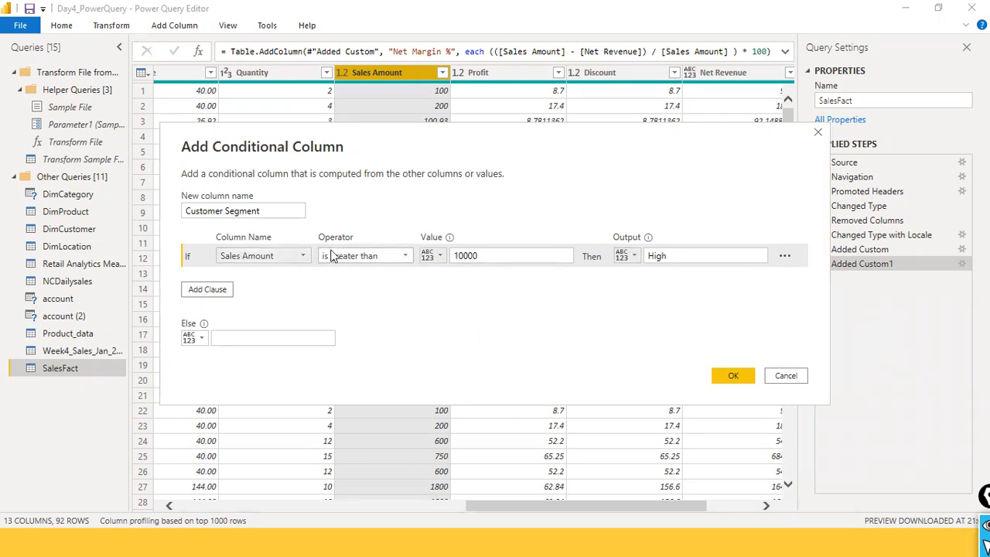
click(708, 256)
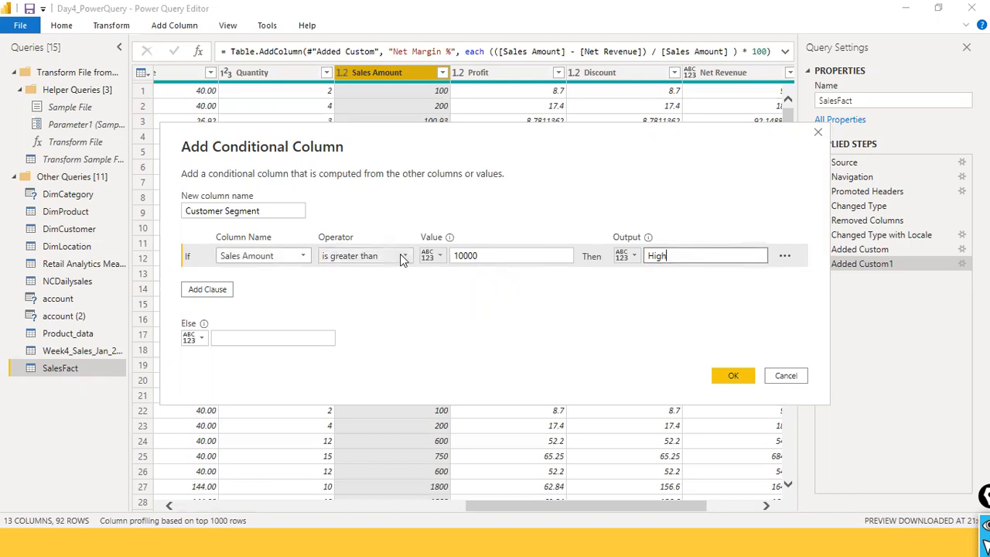
click(629, 259)
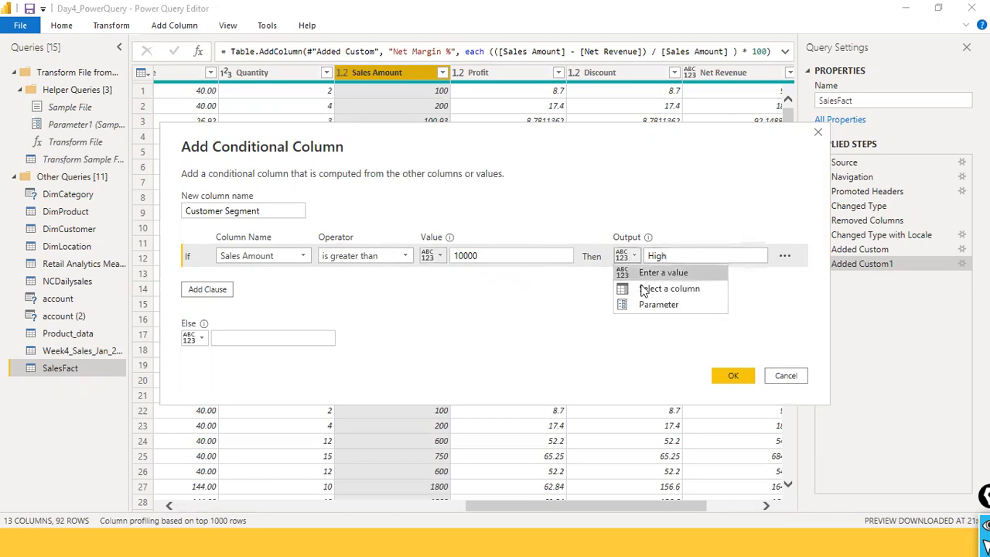
click(578, 324)
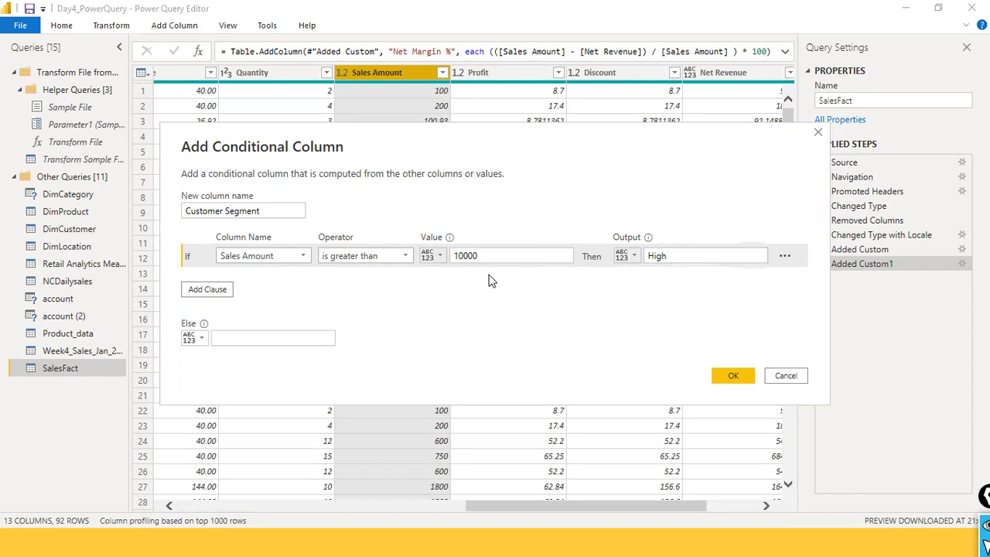
click(519, 259)
click(626, 256)
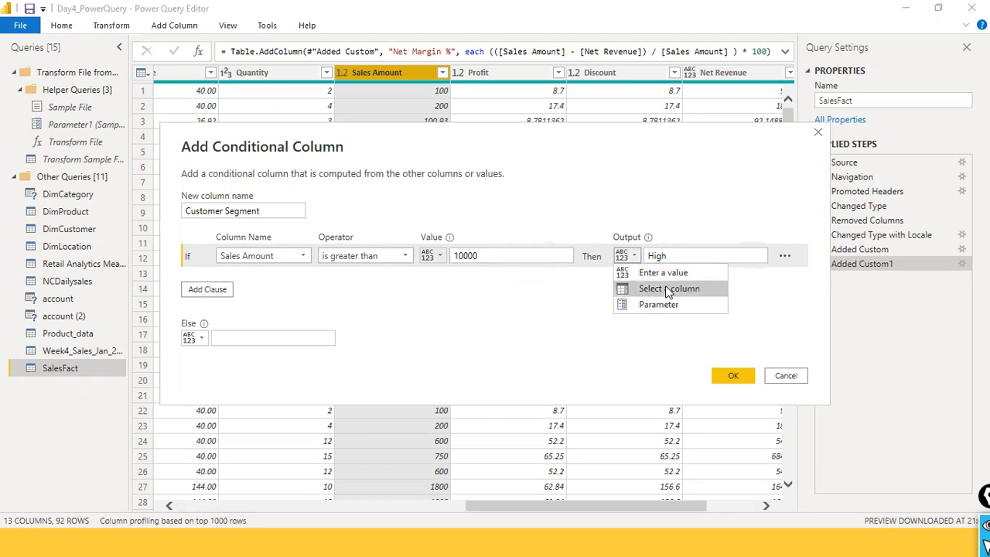
click(662, 274)
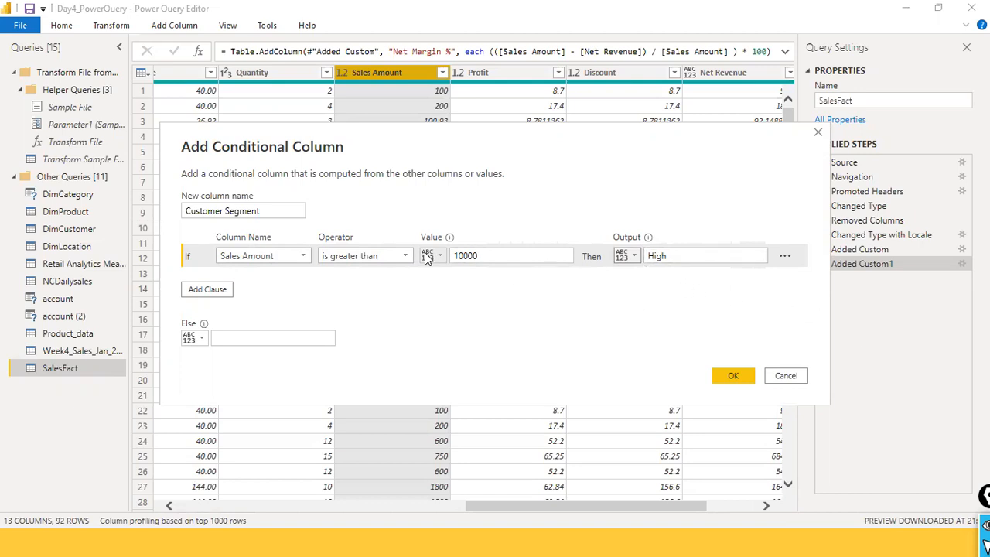
Add a second clause to the Customer Segment column so that Sales Amount greater than 5000 outputs Medium
click(216, 291)
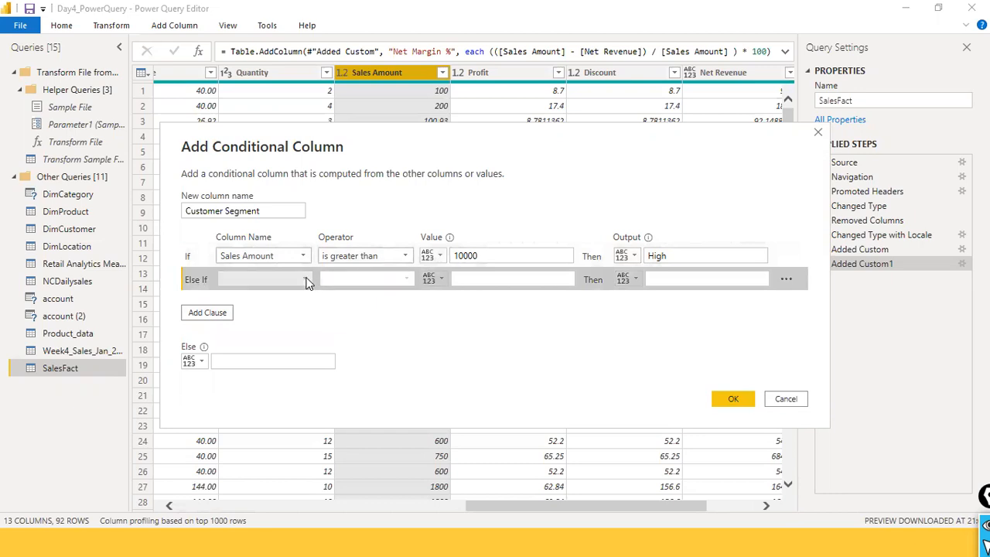
click(305, 280)
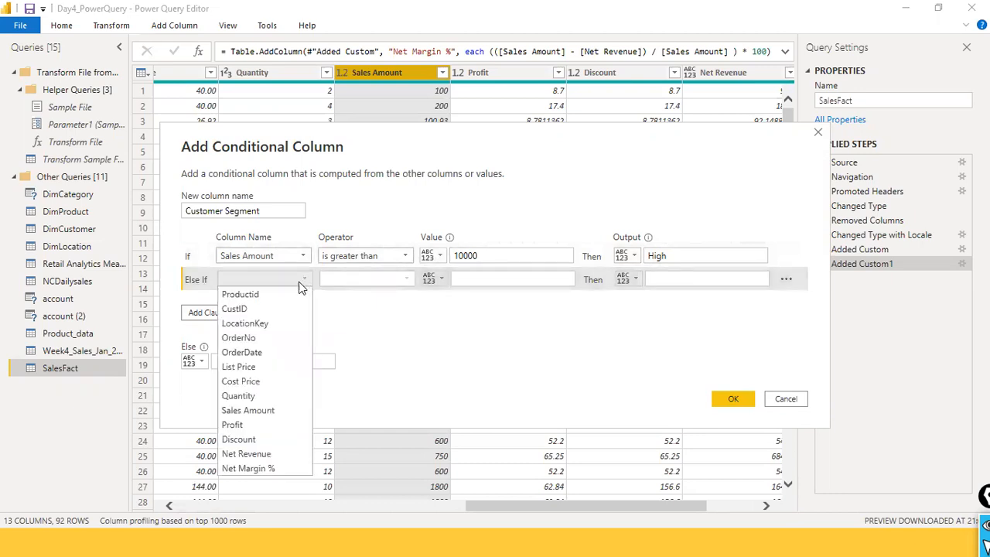
click(261, 411)
click(401, 281)
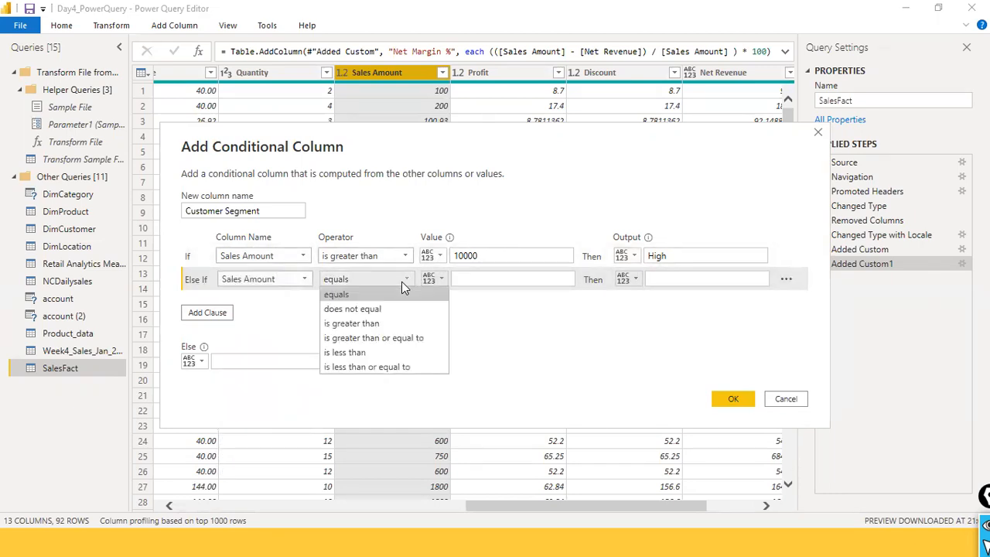
click(391, 323)
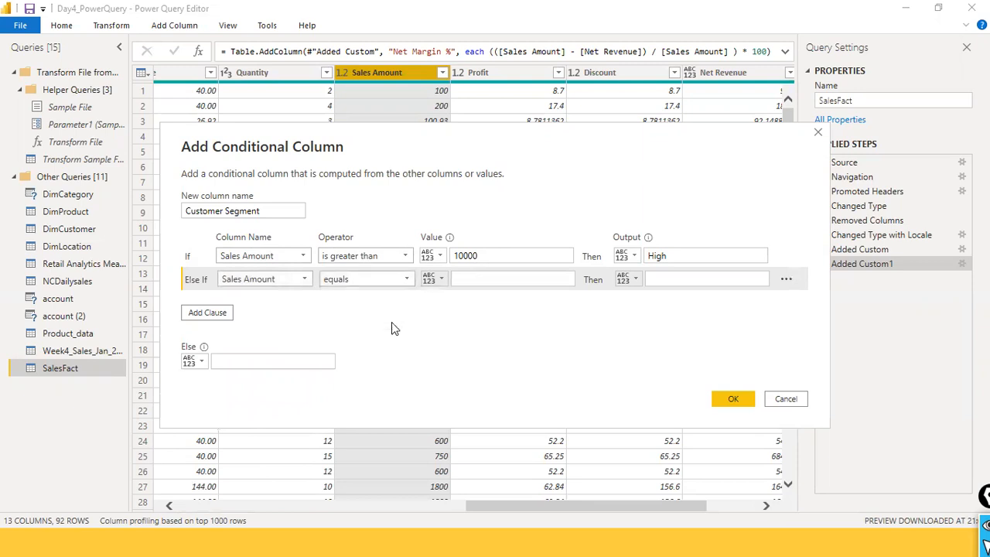
click(489, 280)
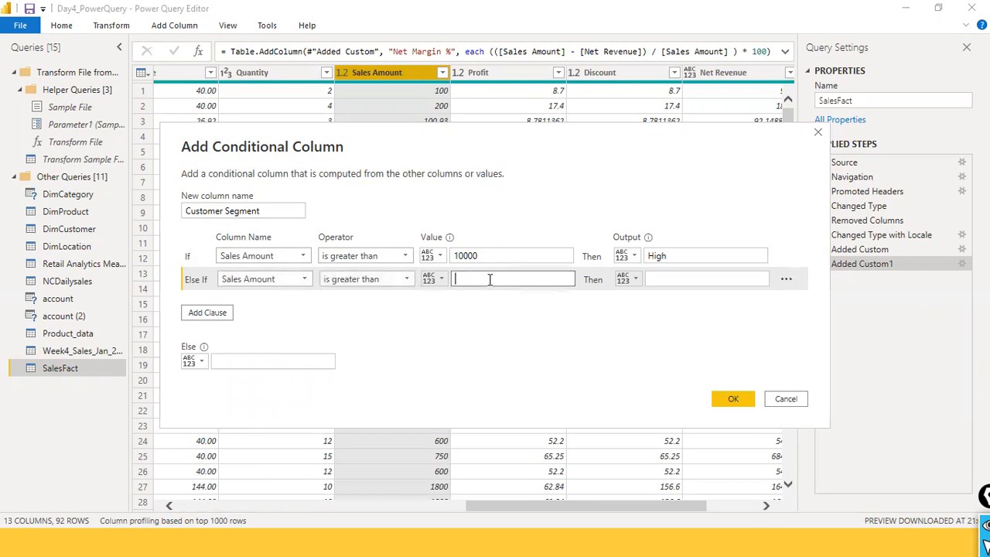
text(50000)
key(BackSpace)
key(BackSpace)
click(704, 278)
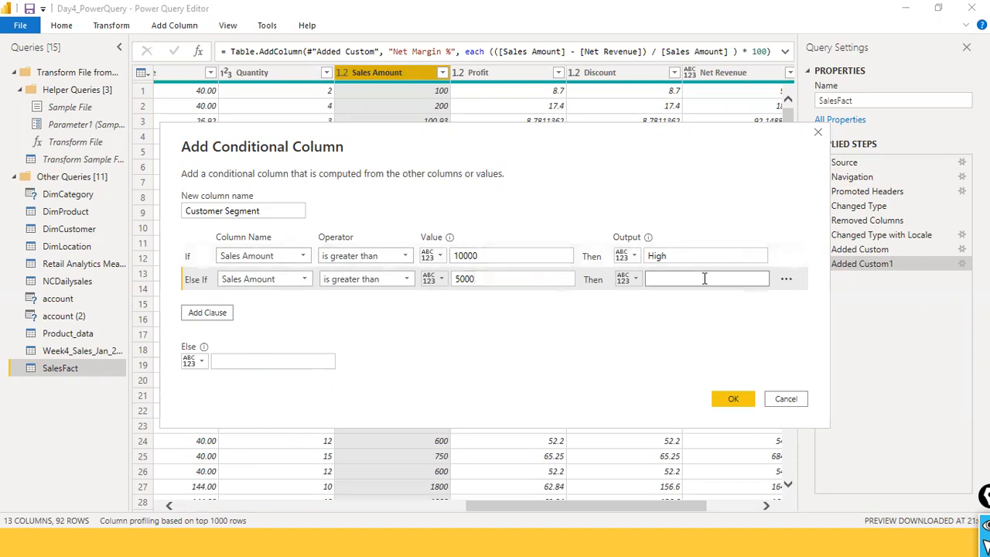
text(Medium)
Add a third clause so that Sales Amount greater than 600 outputs Low, and create the Customer Segment column
click(209, 313)
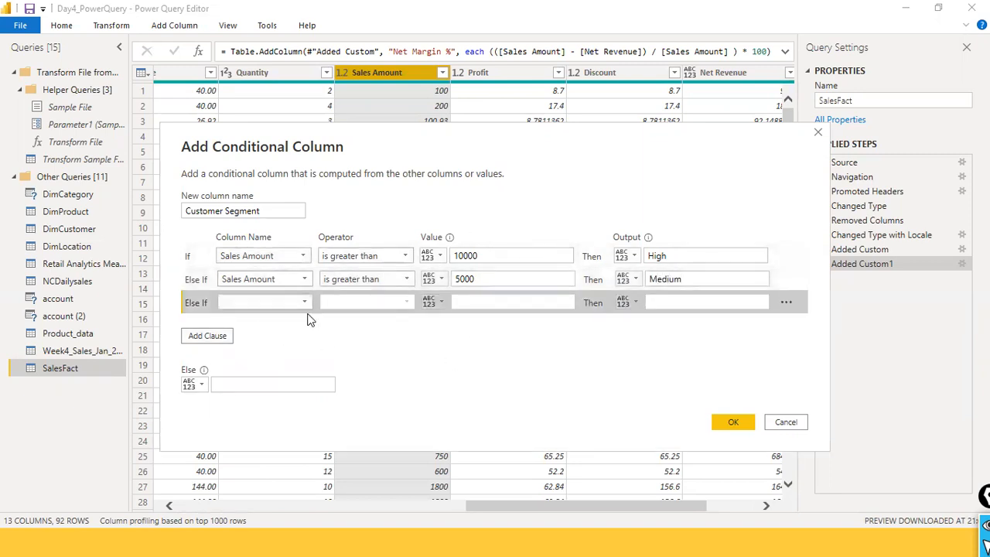
click(306, 304)
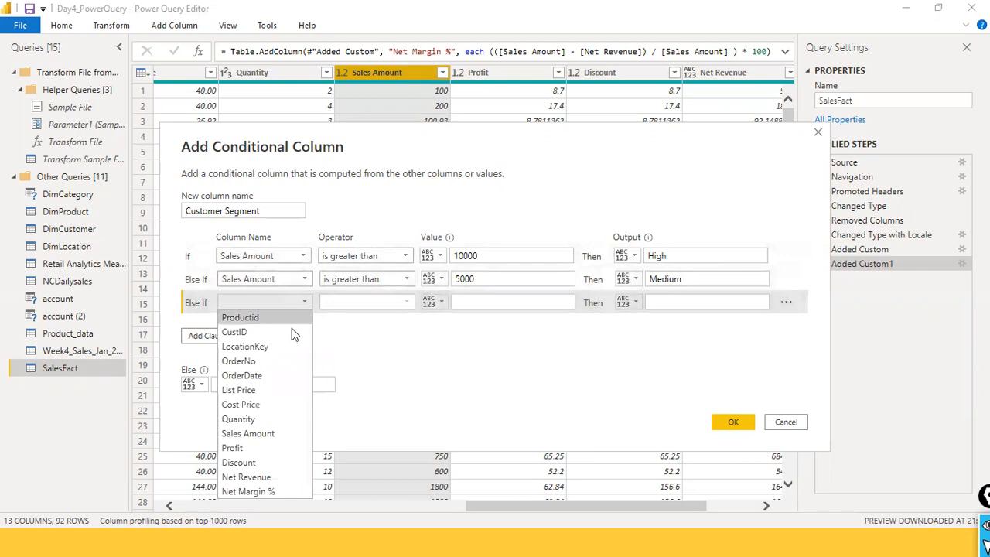
click(285, 437)
click(406, 302)
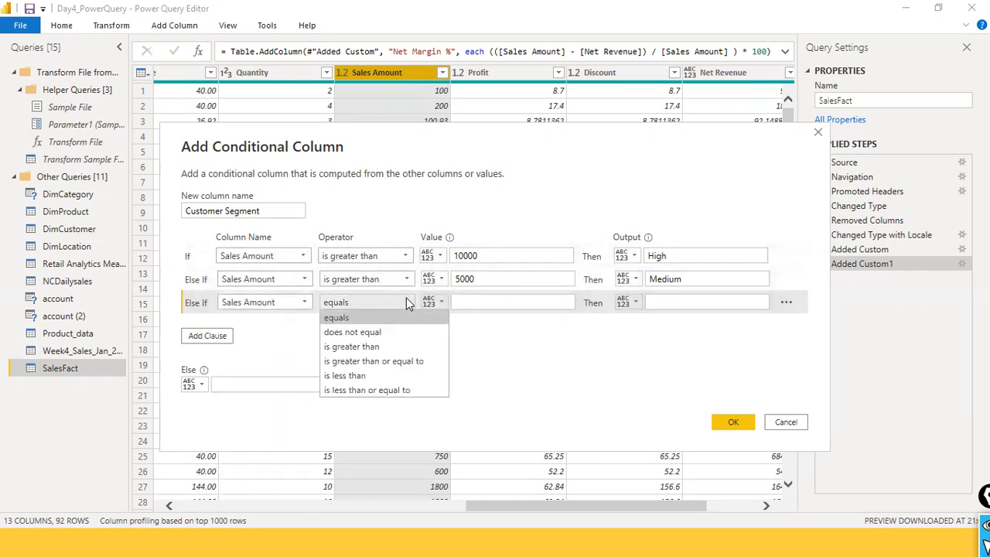
click(388, 347)
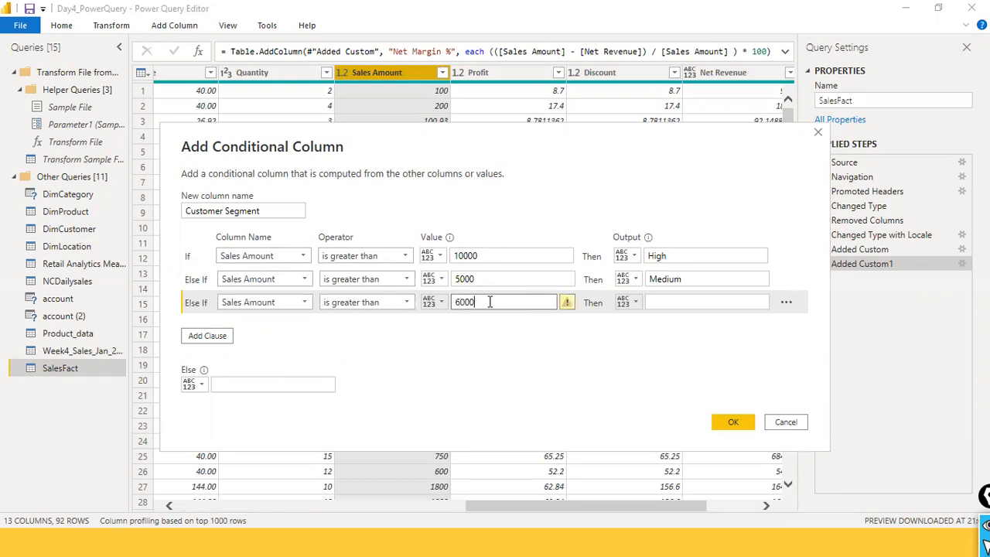
key(BackSpace)
key(Tab)
text(Low)
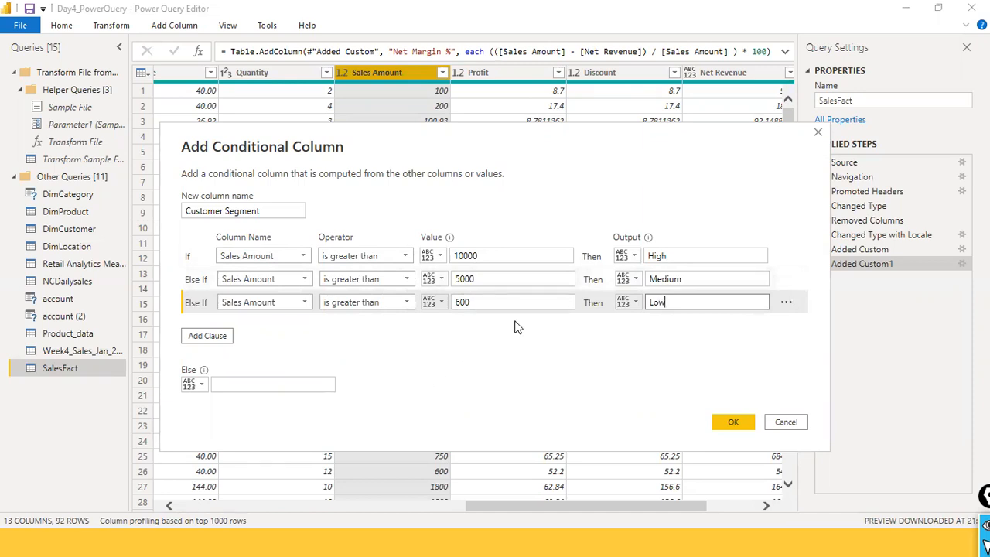
click(647, 370)
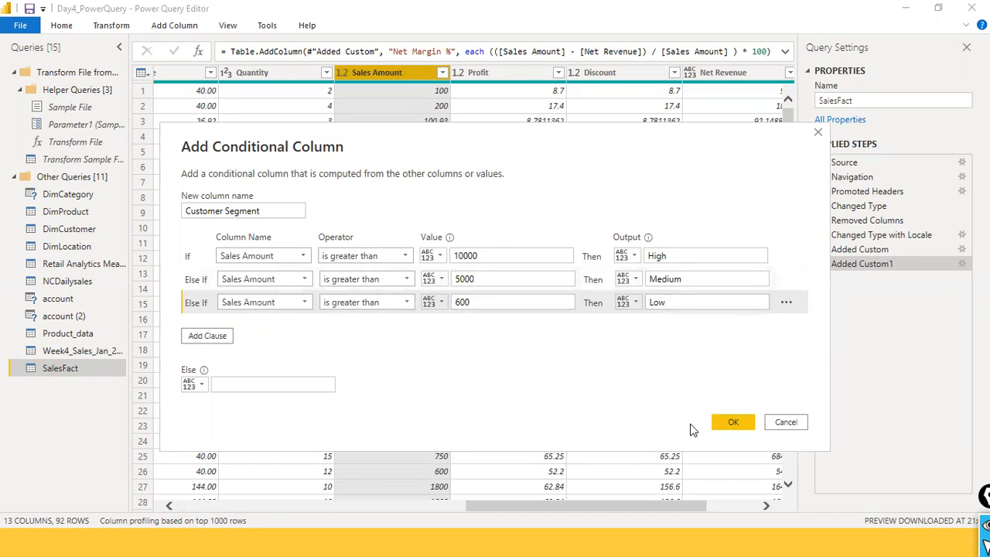
click(732, 428)
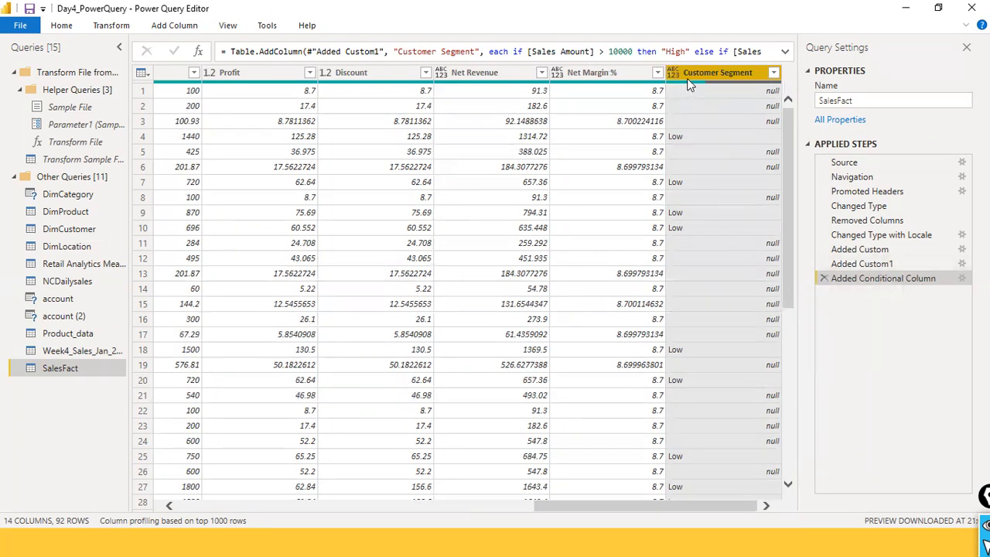
Examine the Customer Segment rows and the distinct values in the column's filter list without filtering
scroll(699, 432, down, 6)
scroll(701, 429, up, 6)
click(773, 73)
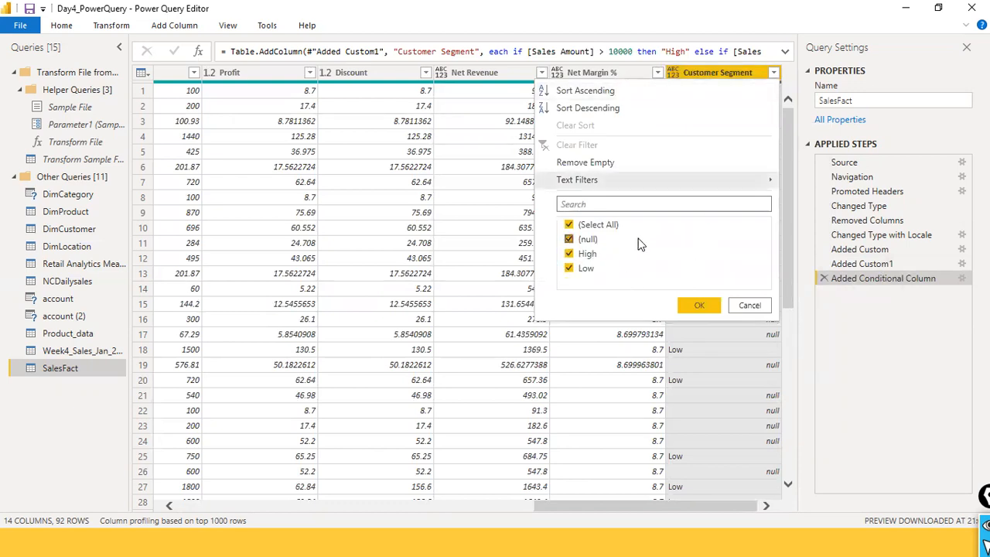
click(748, 306)
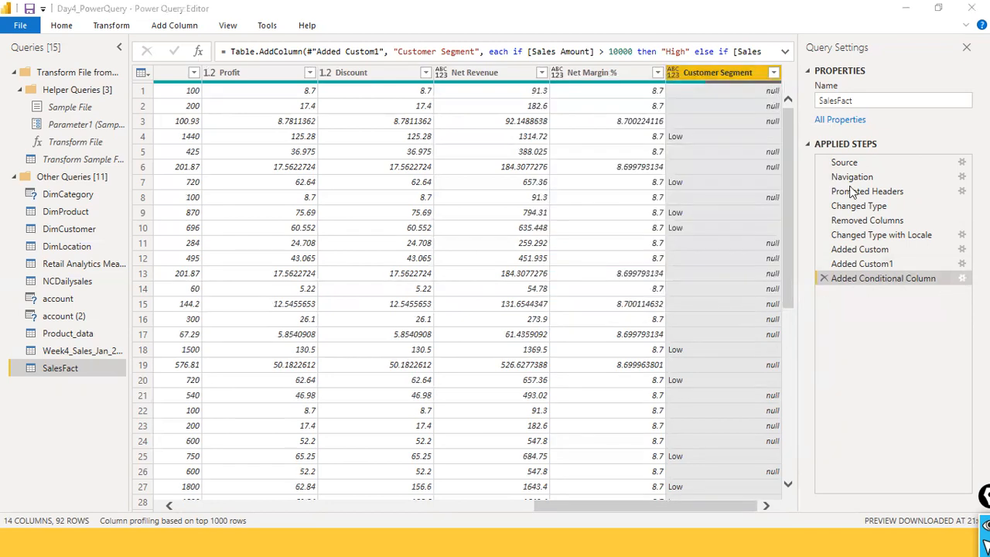
Review the clauses in the Added Conditional Column step's settings and close them without changes
click(961, 278)
click(488, 259)
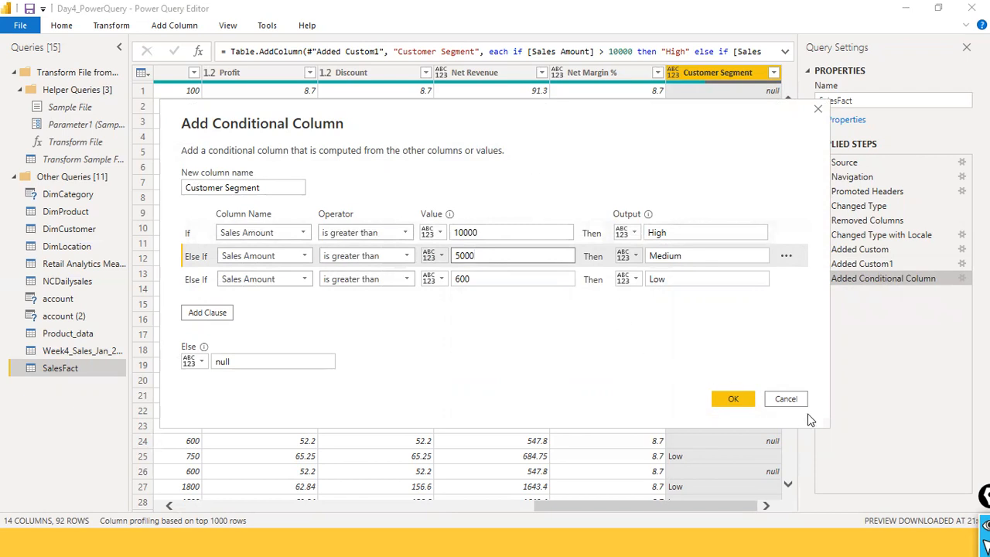
click(790, 398)
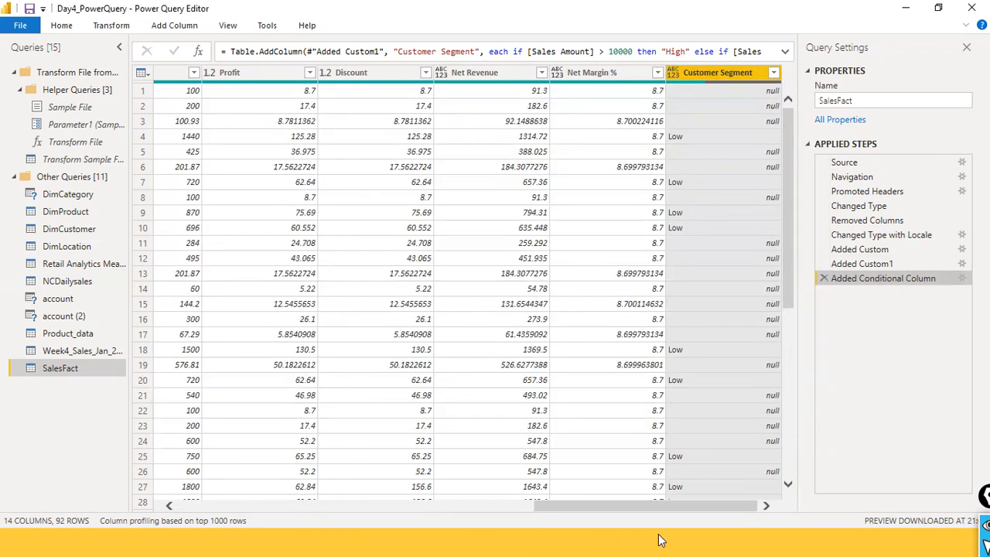
Turn on column quality and column profile for the data preview and examine the Sales Amount column's statistics
drag(585, 510, 358, 470)
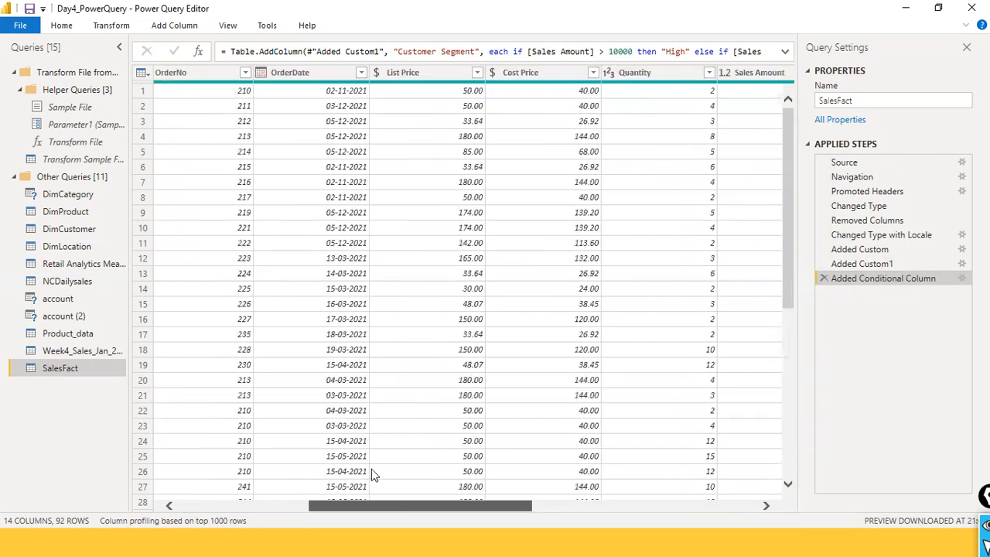
click(659, 73)
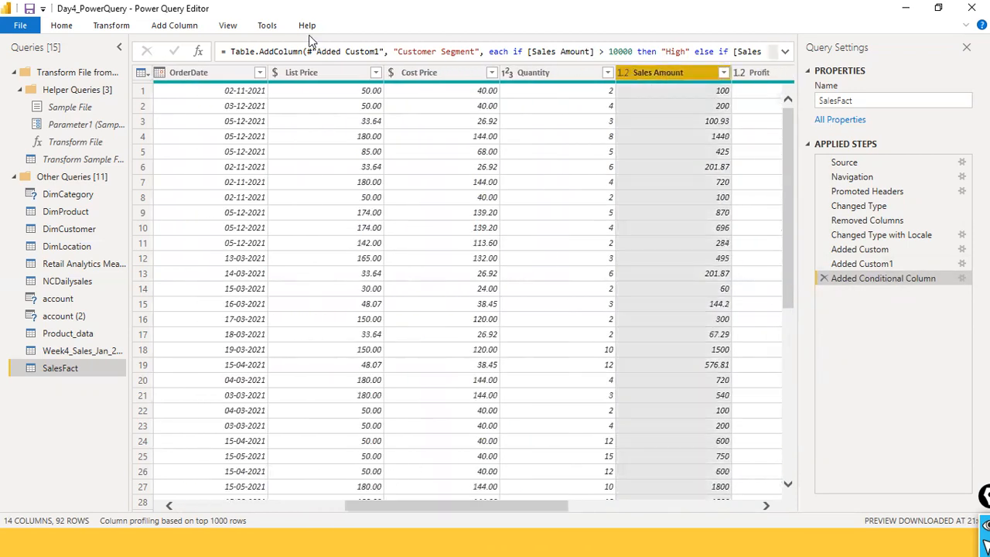
click(228, 28)
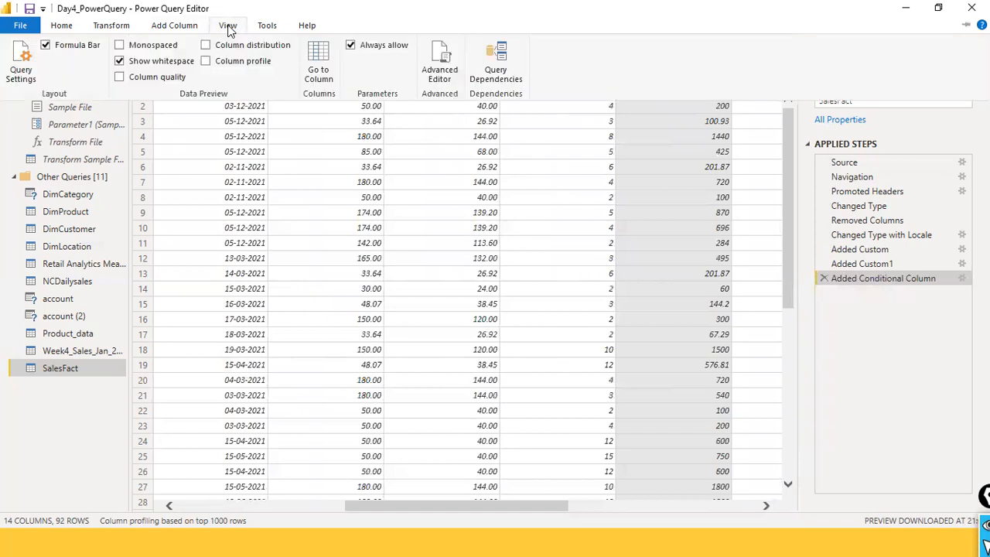
click(119, 76)
click(228, 27)
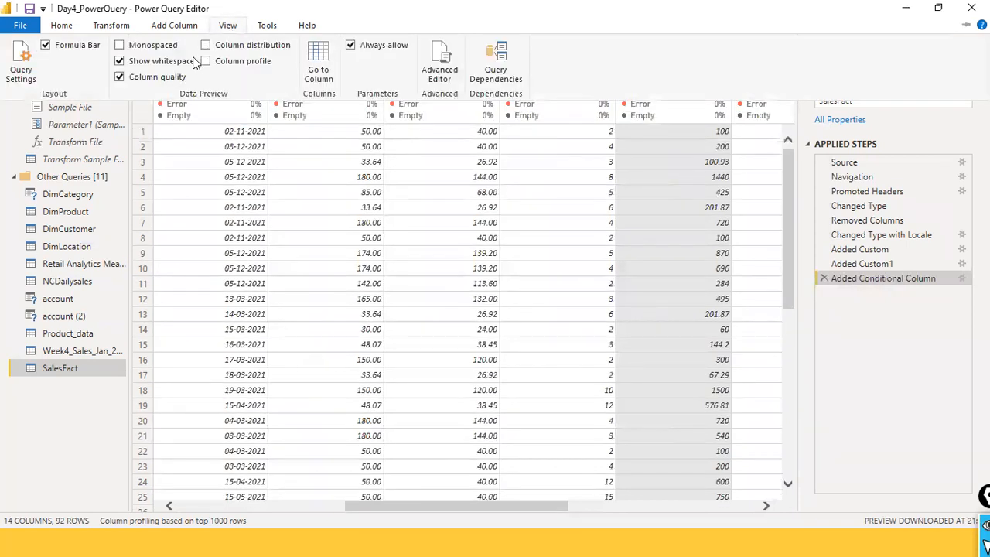
click(205, 61)
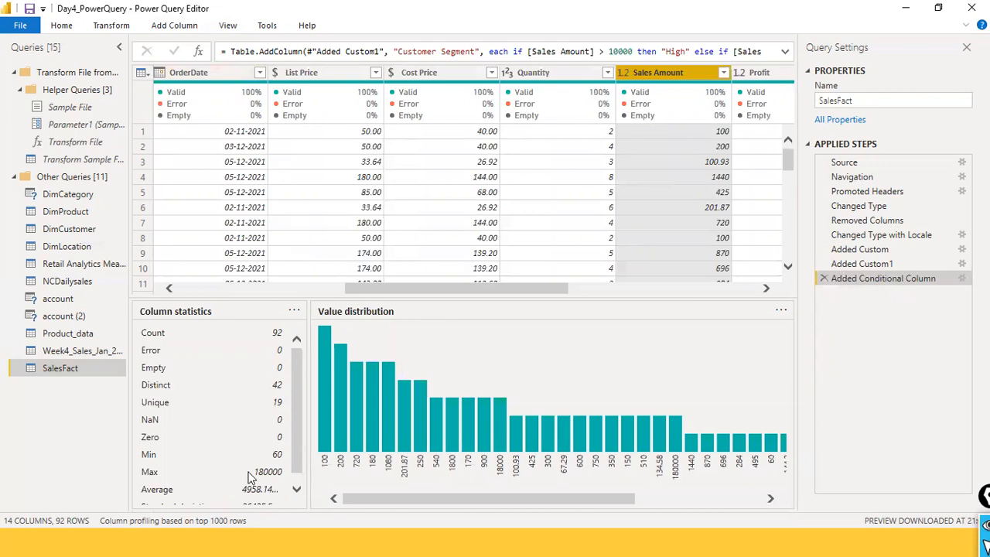
scroll(248, 479, down, 1)
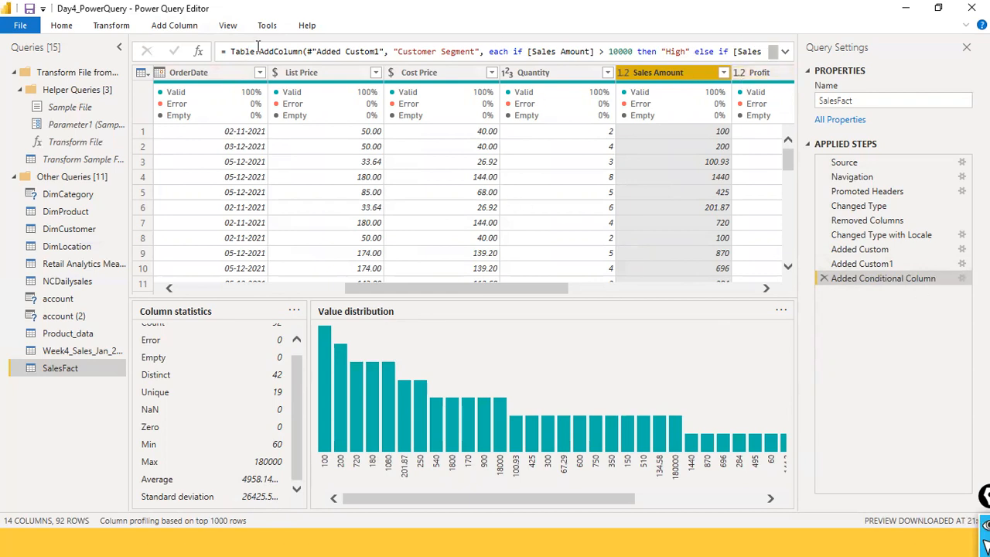
Examine the Customer Segment column's profile and its full formula in the expanded formula bar
drag(507, 289, 695, 287)
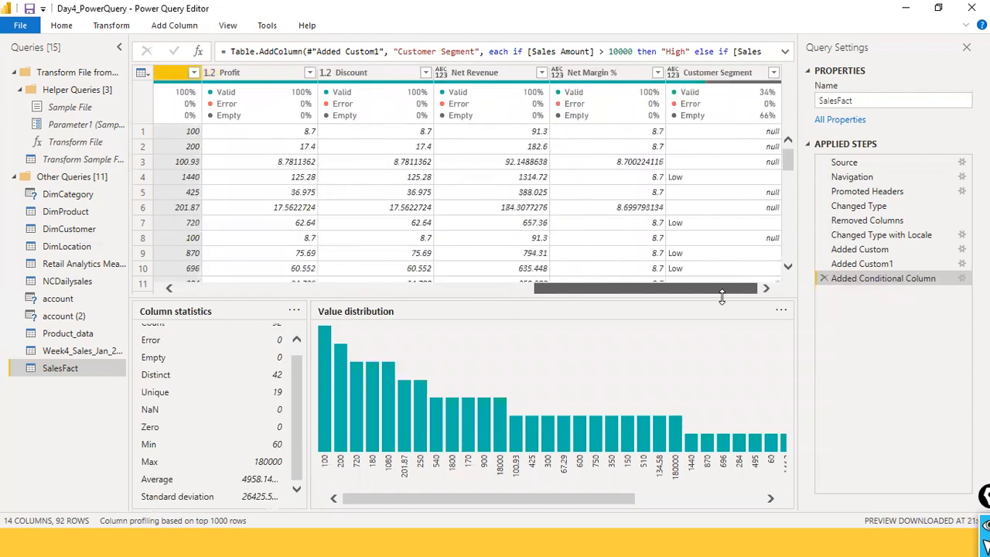
click(719, 73)
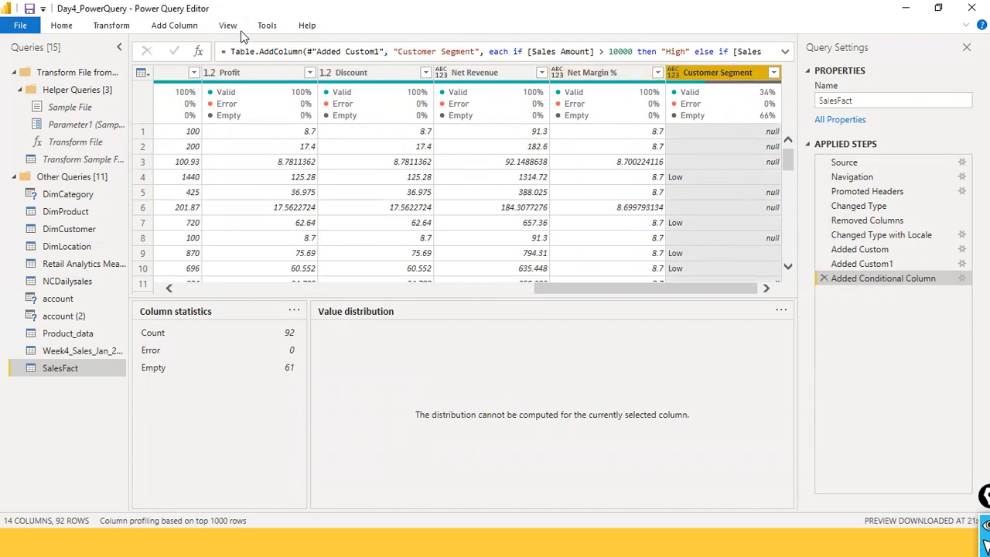
click(785, 51)
click(663, 64)
key(ctrl+a)
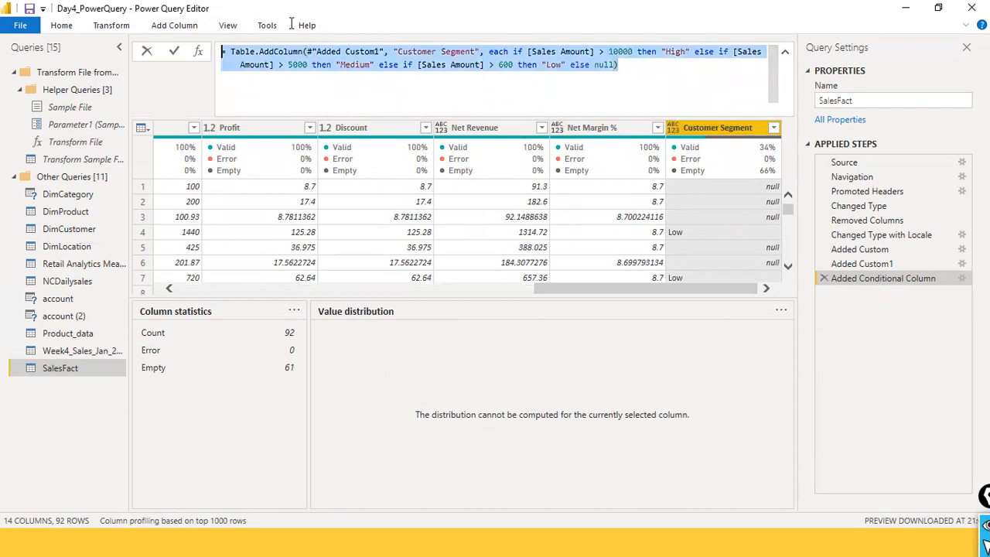
click(639, 79)
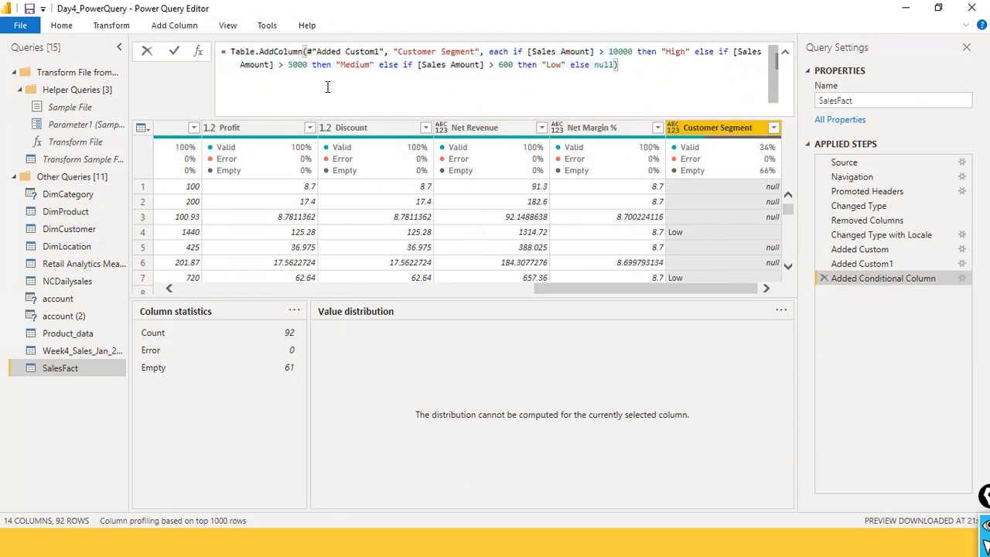
Edit the Added Conditional Column step so that the Medium clause's threshold is 4000
click(963, 281)
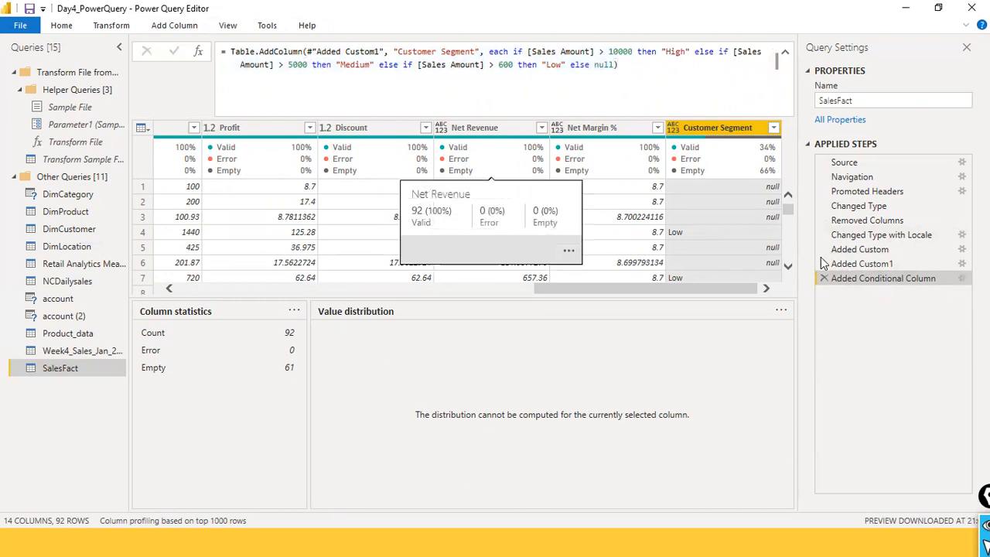
click(961, 278)
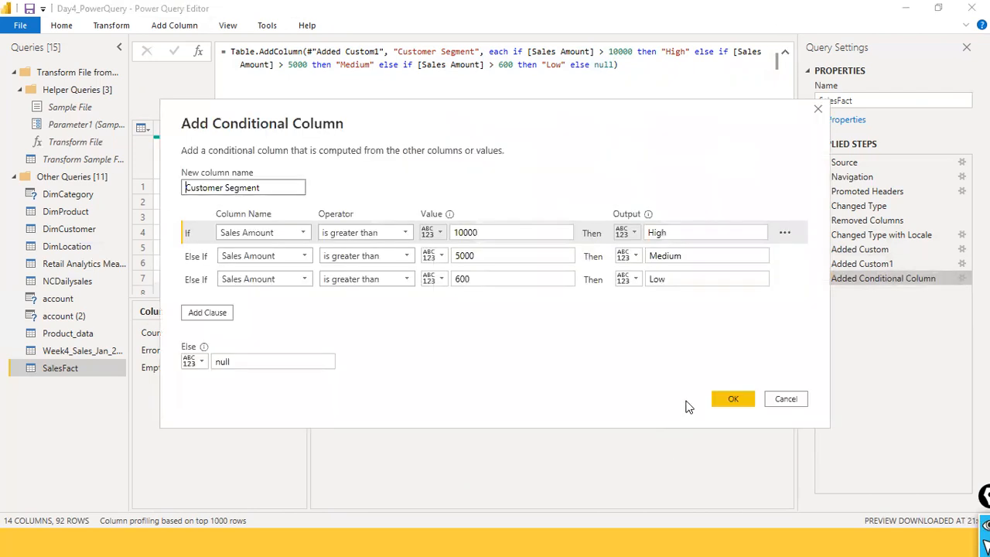
drag(347, 106, 351, 178)
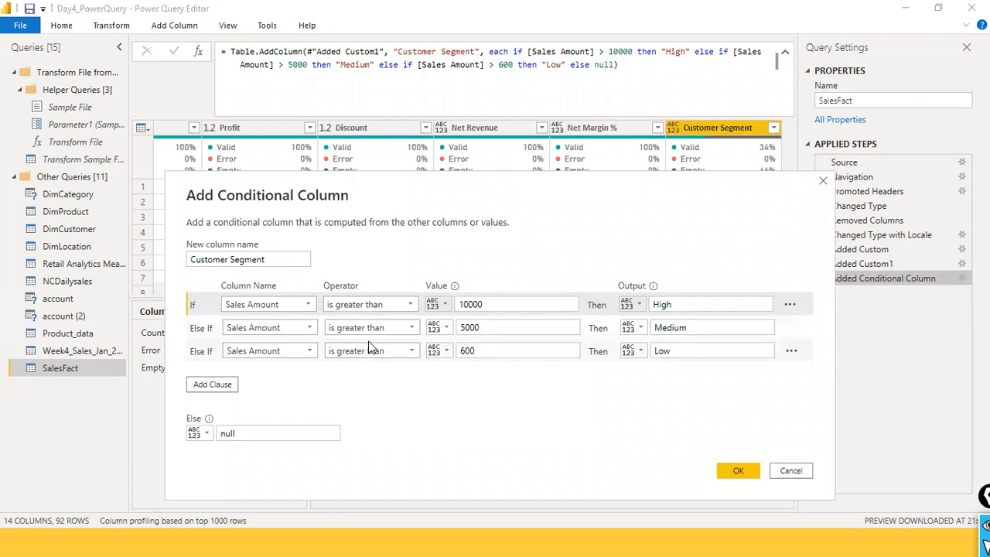
click(514, 327)
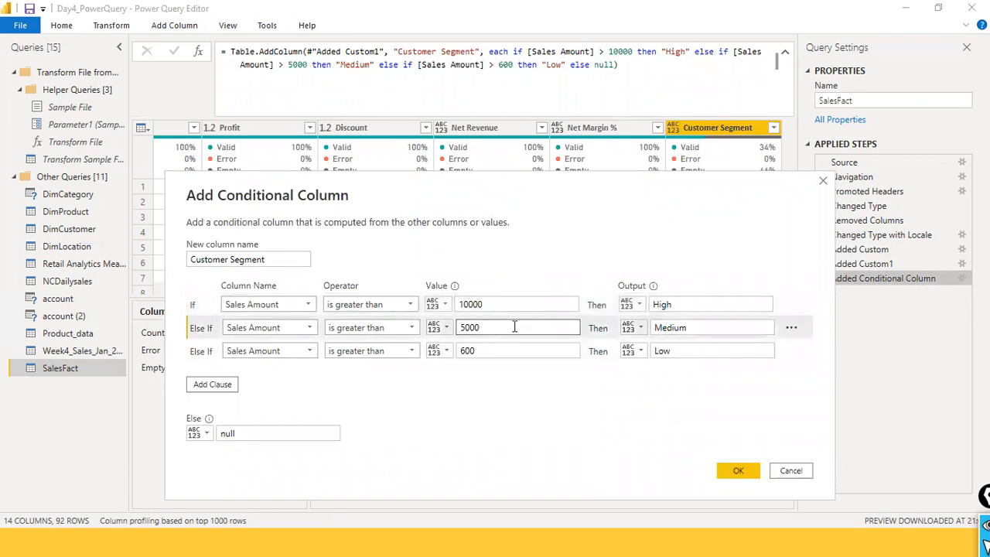
key(BackSpace)
key(BackSpace)
key(BackSpace)
key(BackSpace)
text(4000)
click(736, 470)
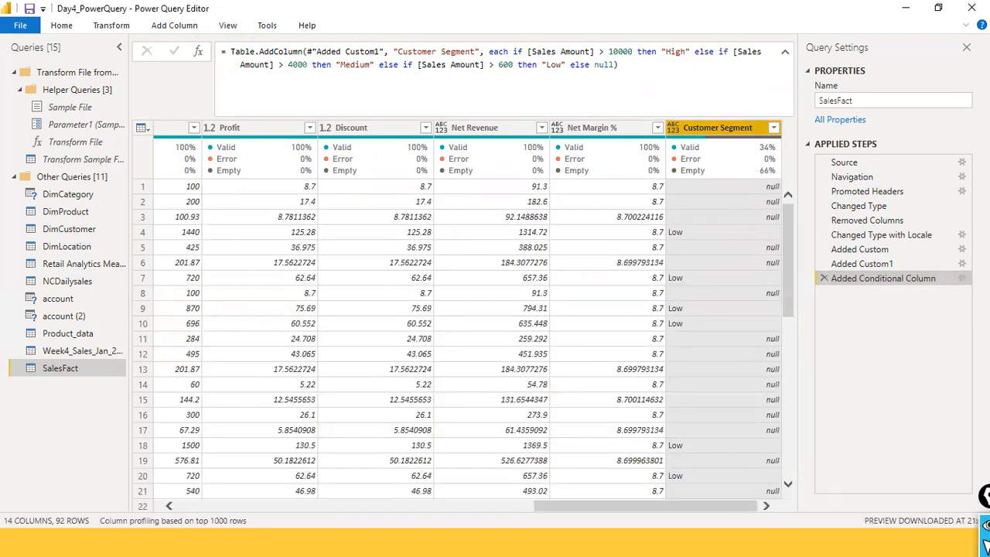
Recheck the conditional column's settings without changing them and view the Sales Amount values
click(962, 278)
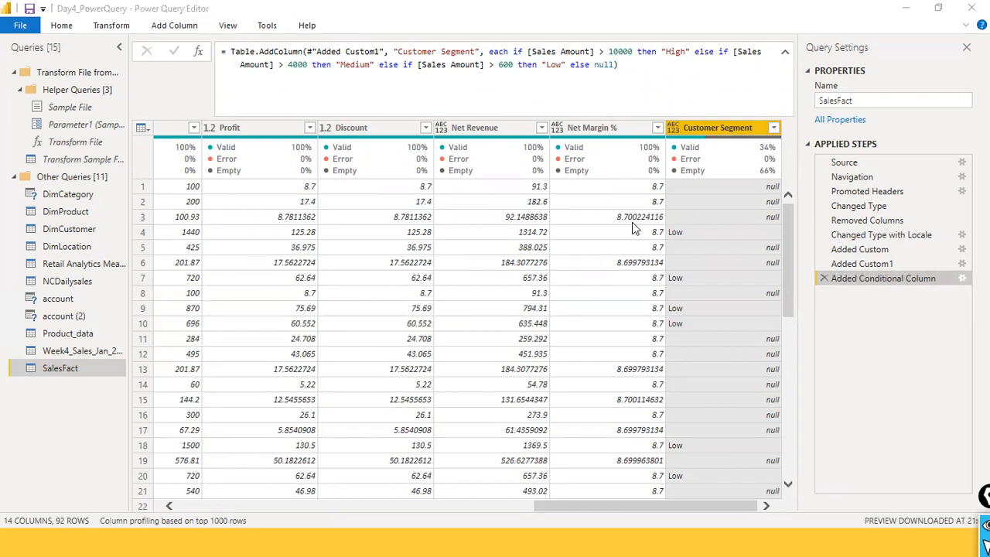
click(786, 399)
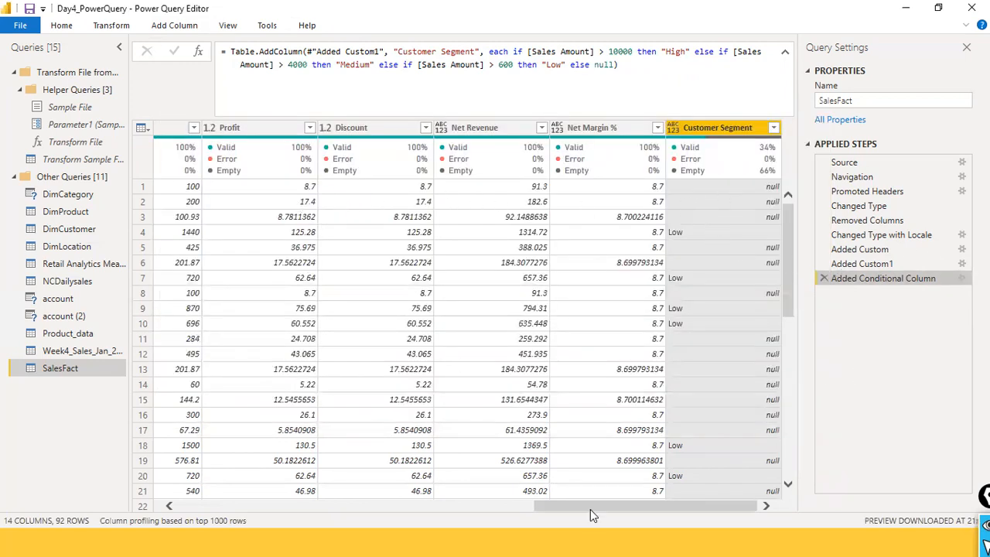
drag(584, 512, 462, 507)
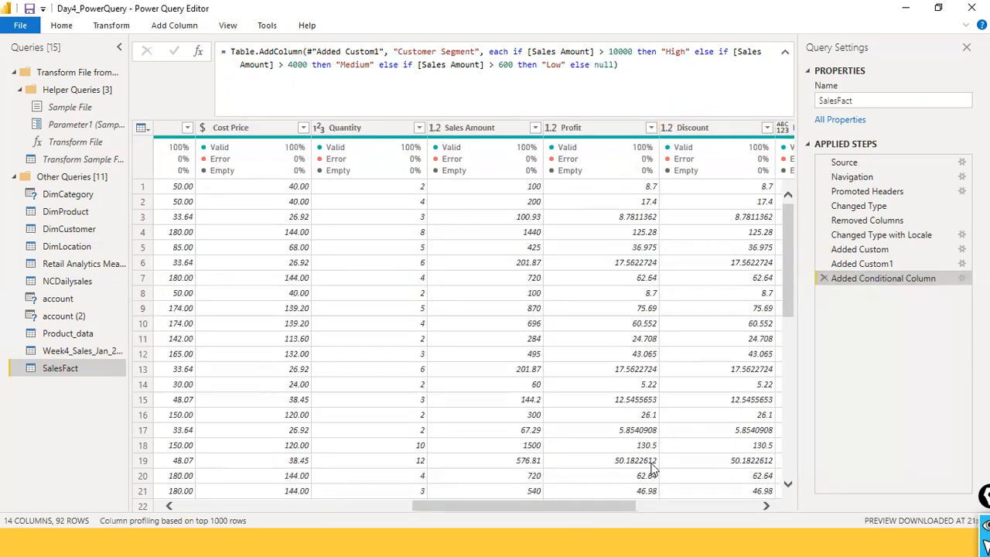
Edit the Added Conditional Column step so the Low clause uses "is less than or equal to" 4000, and check Customer Segment's filter values
drag(608, 512, 713, 489)
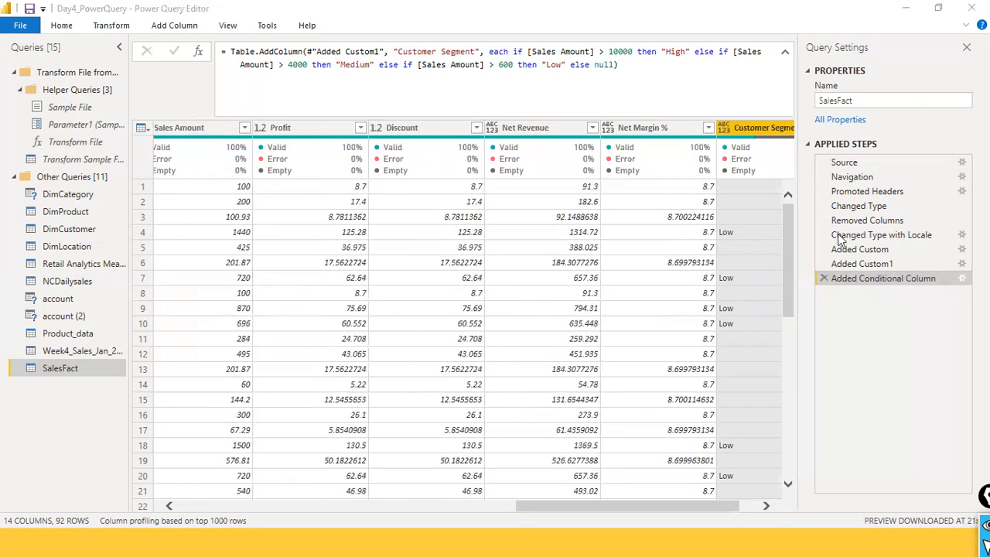
click(960, 279)
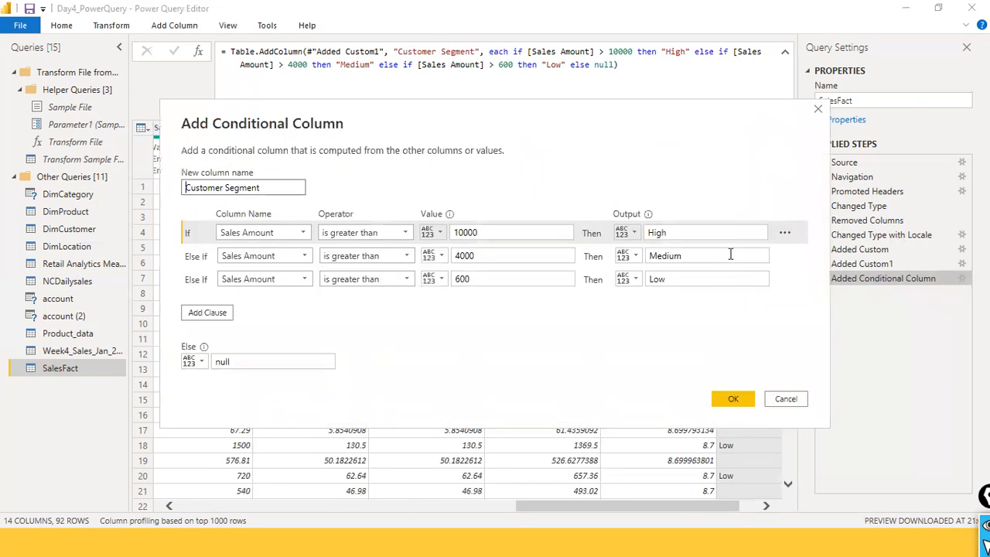
click(406, 279)
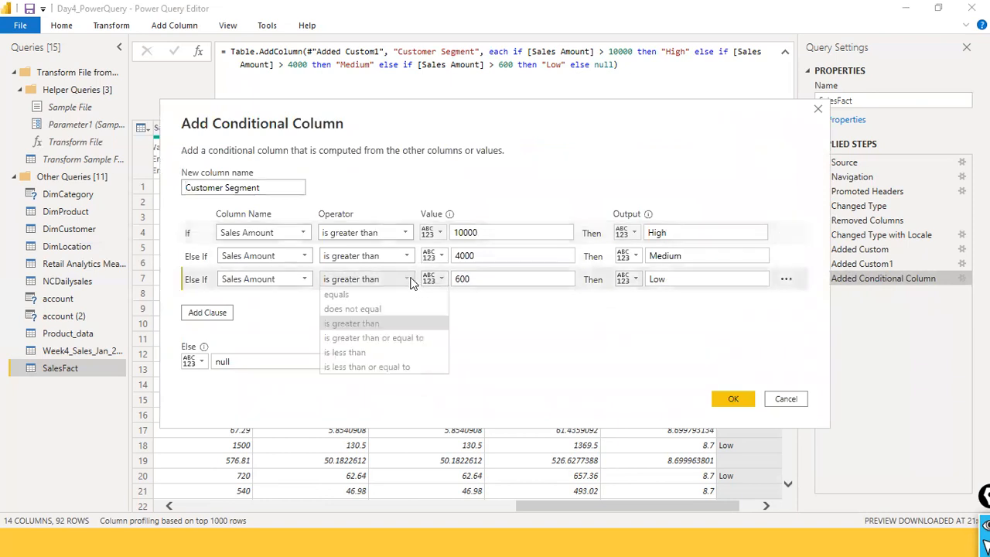
click(406, 365)
double_click(487, 279)
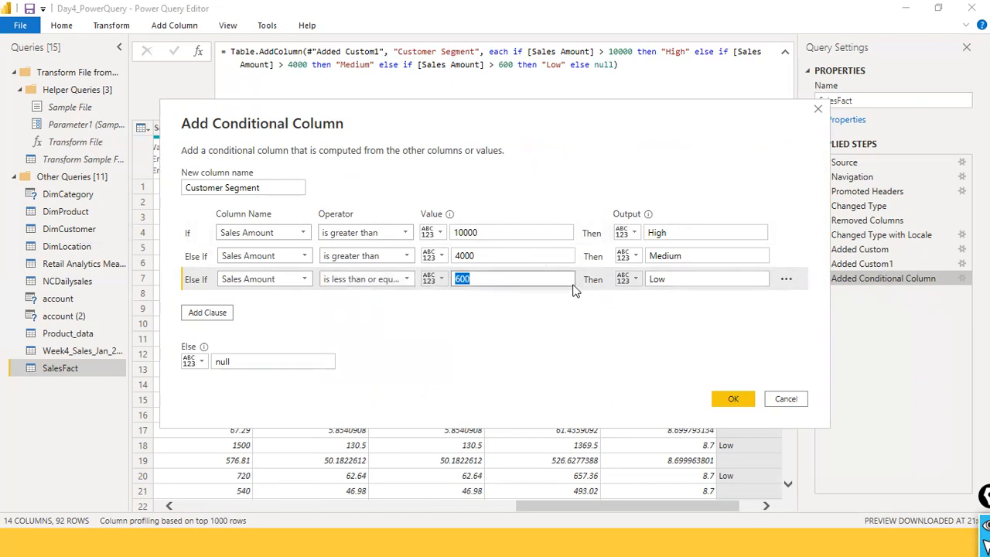
text(4000)
click(726, 398)
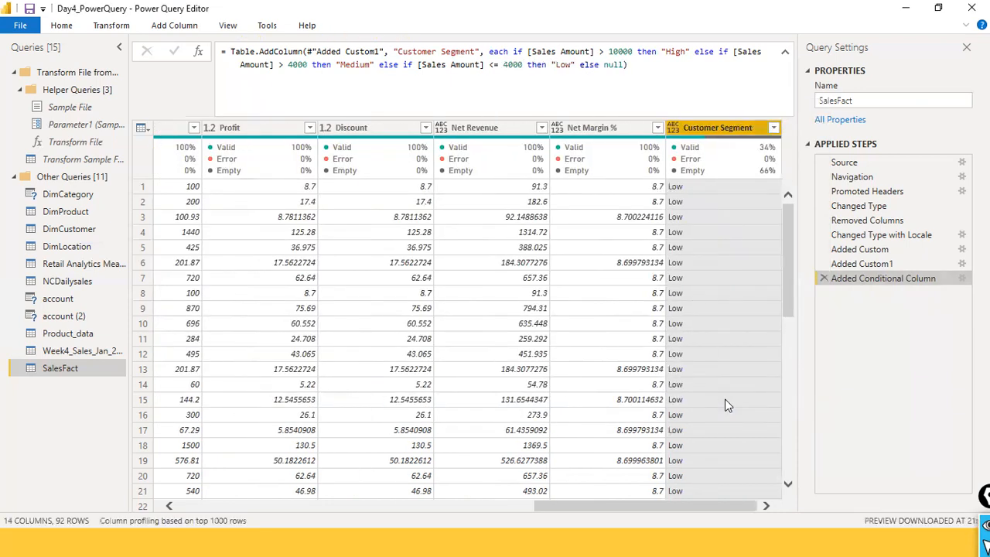
click(773, 128)
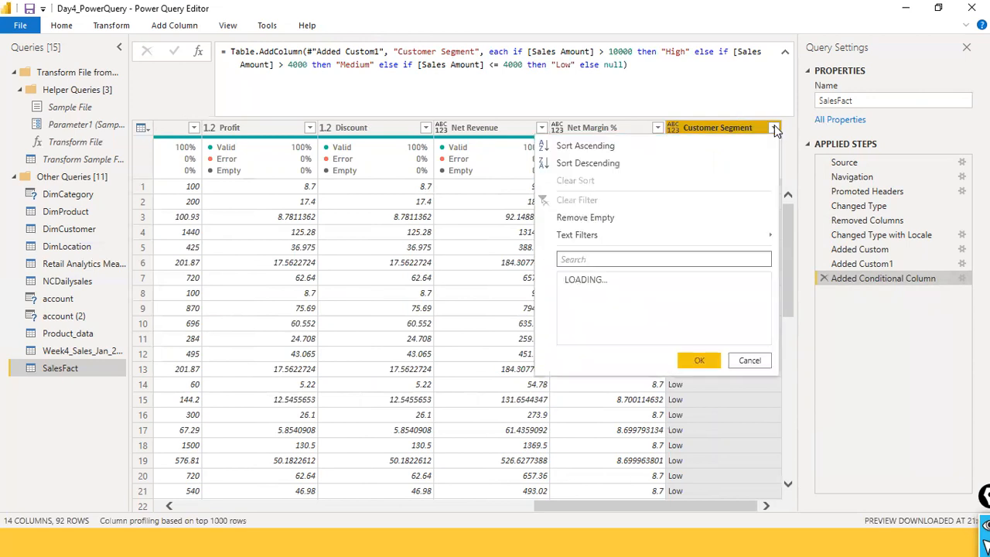
click(749, 361)
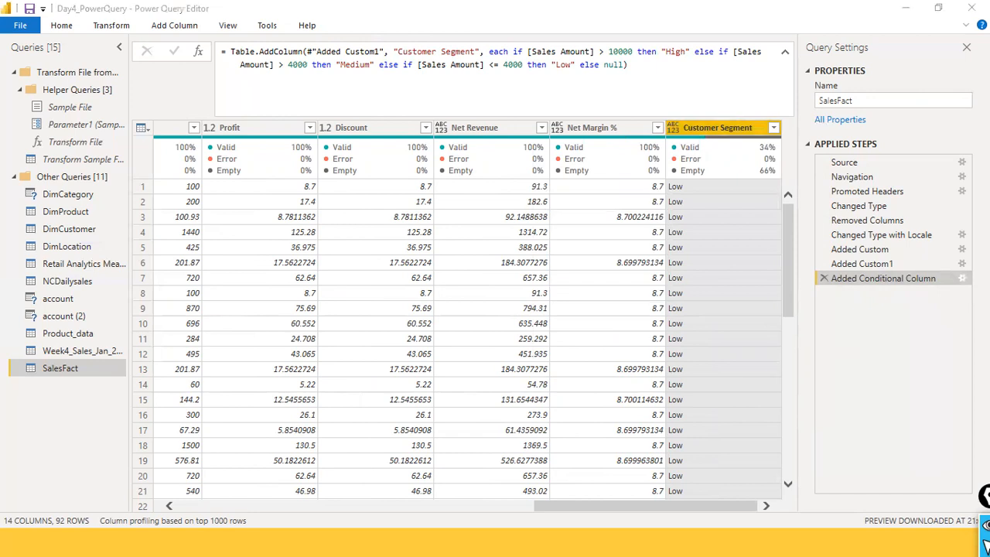
Set the Low clause's threshold to 2000 in the conditional column and check the distinct Customer Segment values
click(961, 278)
click(516, 279)
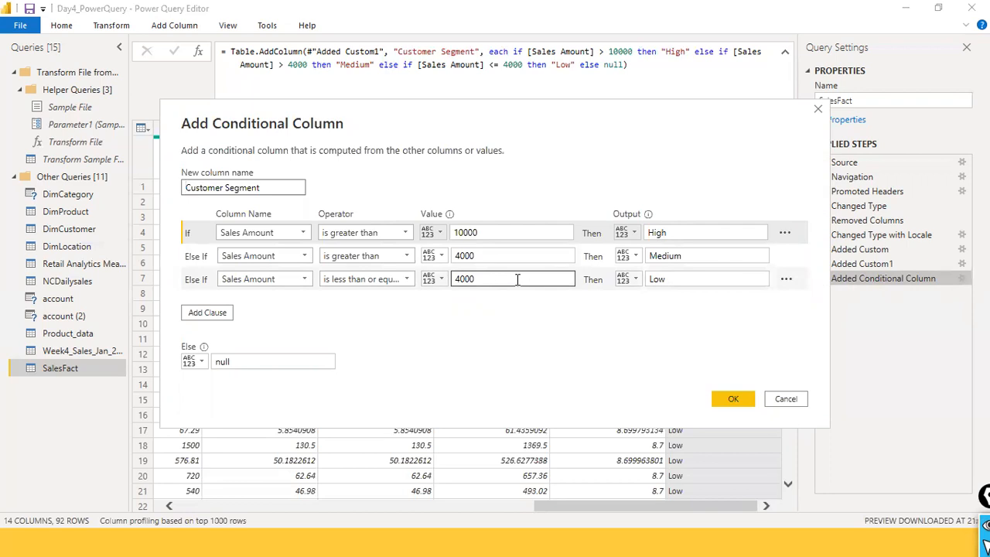
click(405, 233)
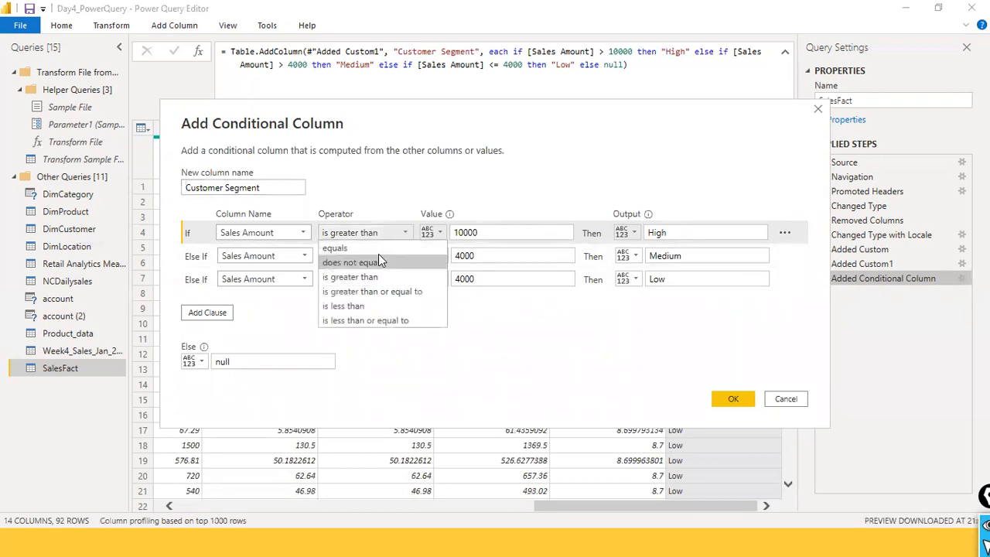
click(517, 339)
click(463, 280)
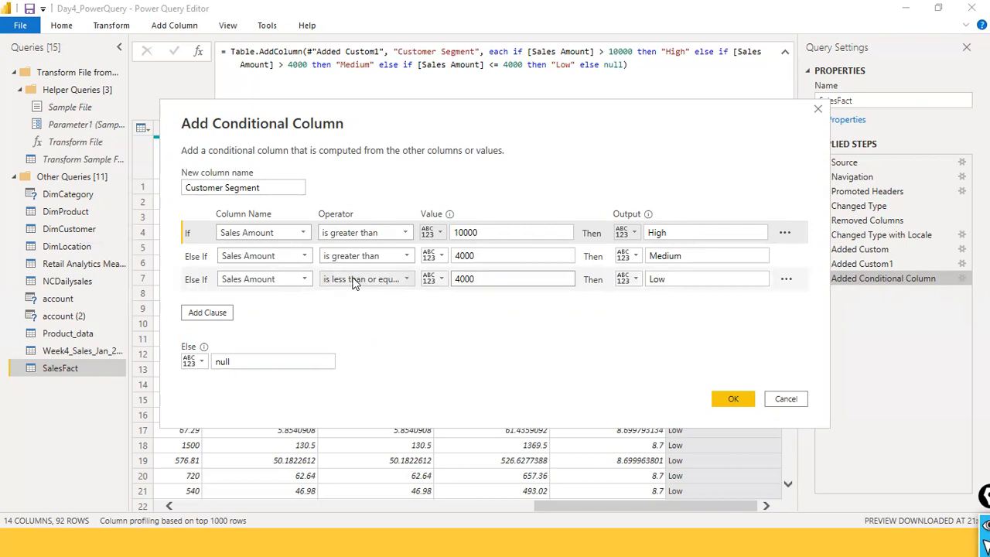
drag(495, 281, 397, 276)
text(2000)
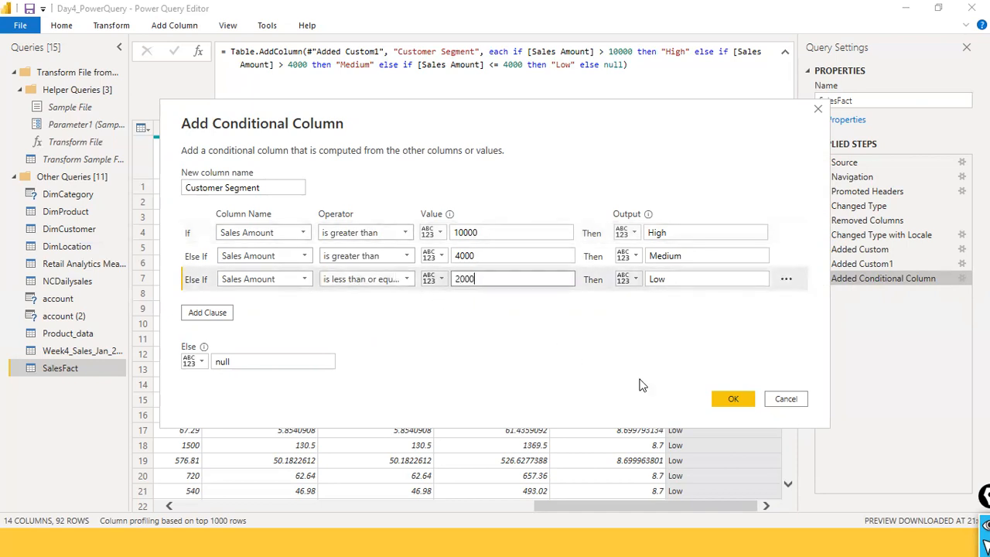
click(732, 399)
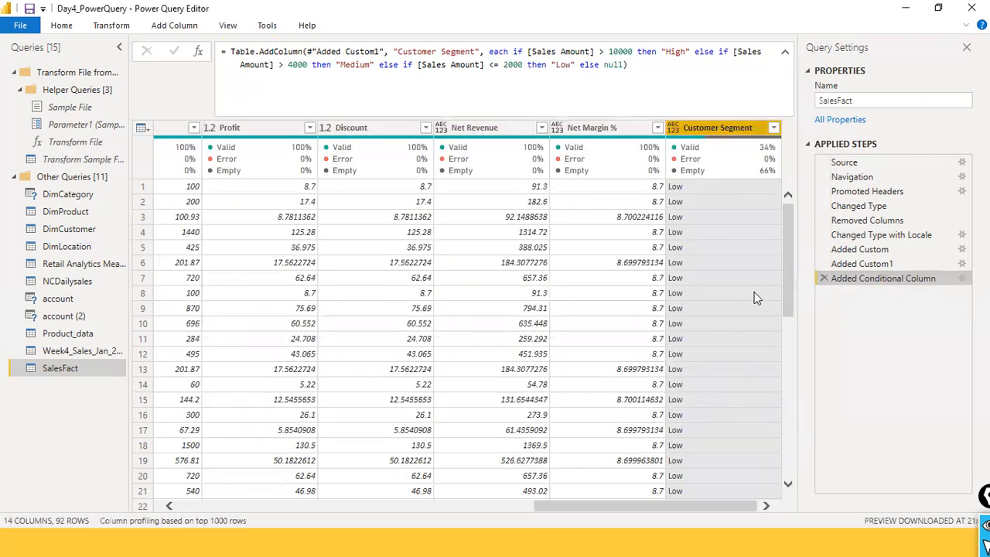
click(773, 128)
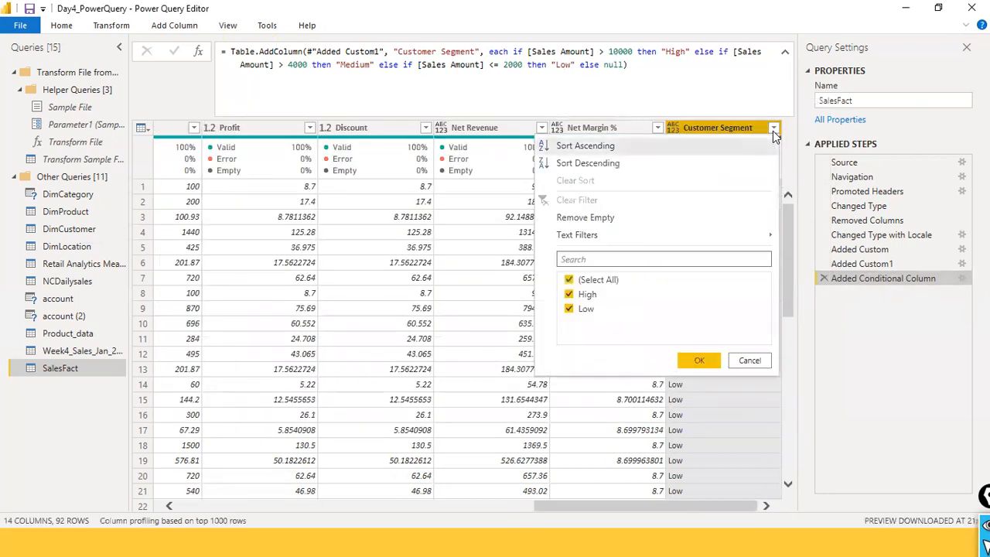
click(749, 361)
Review the conditional column's clauses, set the Medium threshold to 2000 directly in the formula, and check Customer Segment's filter values
click(961, 279)
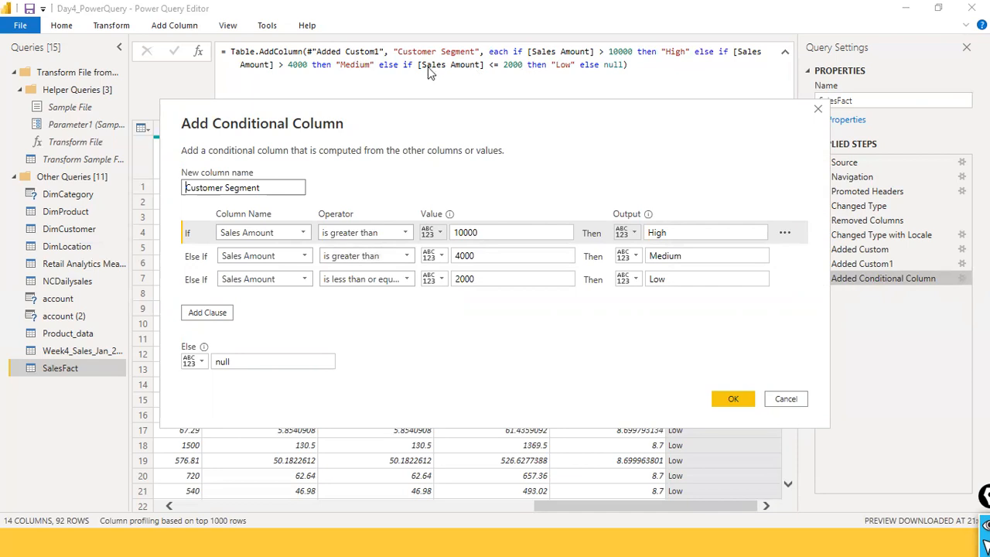
click(783, 399)
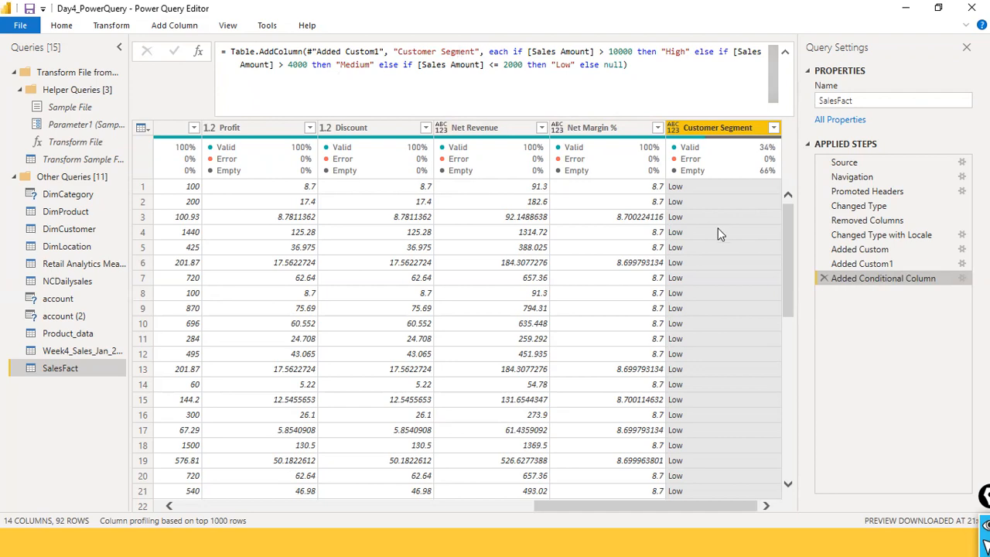
click(297, 64)
key(BackSpace)
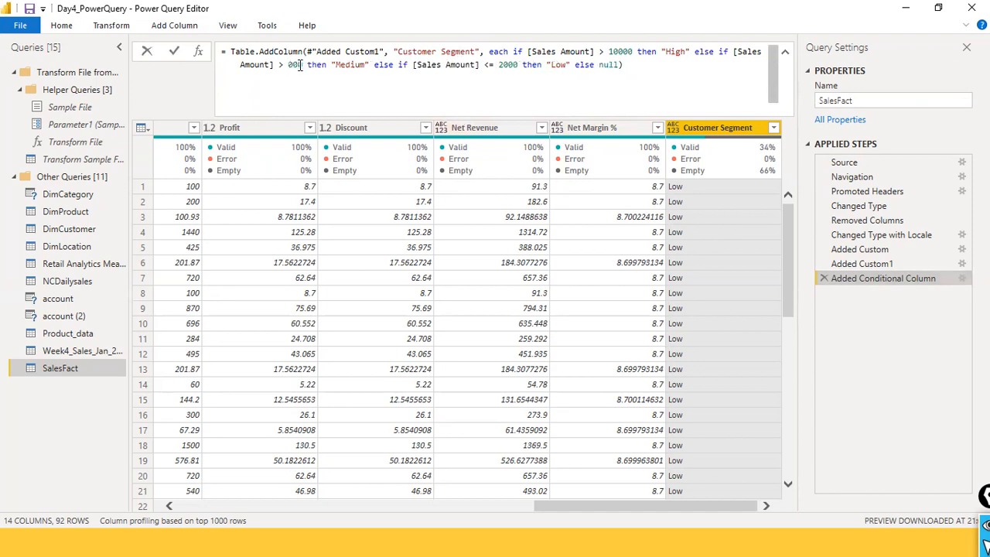
text(2)
click(656, 74)
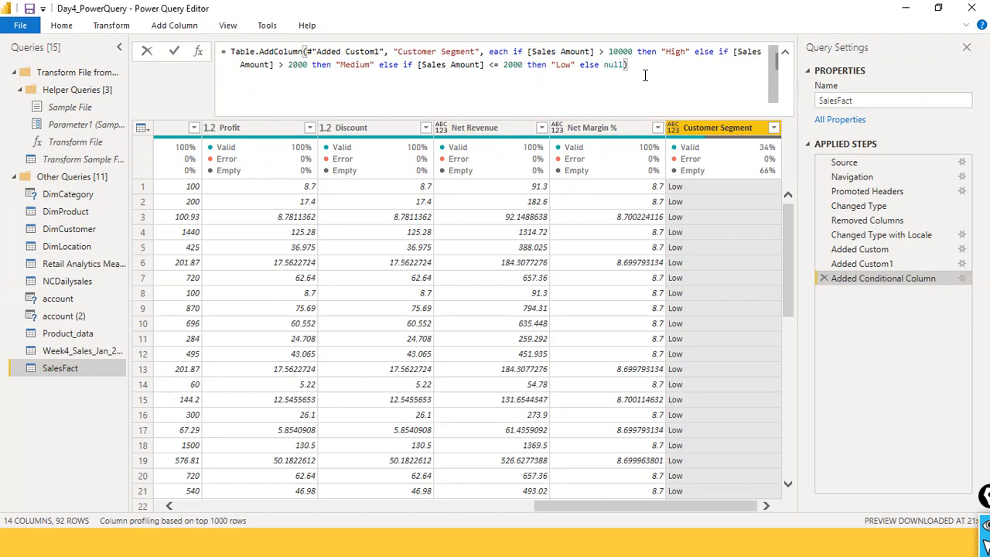
key(Return)
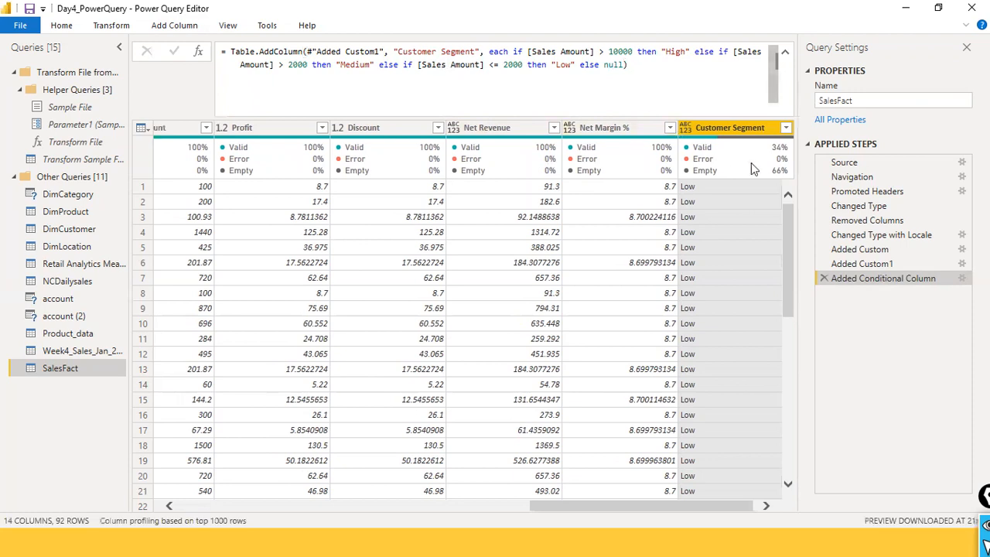
click(785, 129)
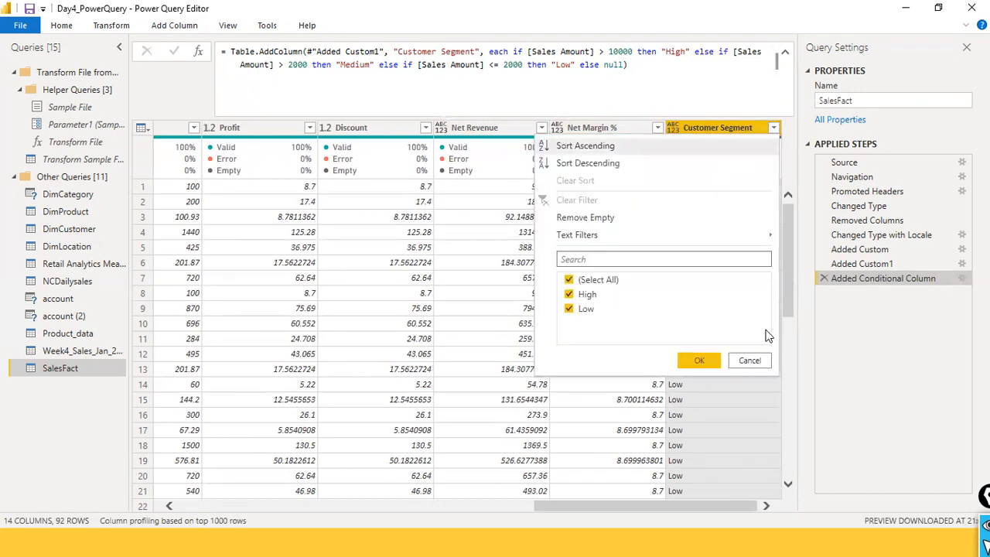
click(748, 361)
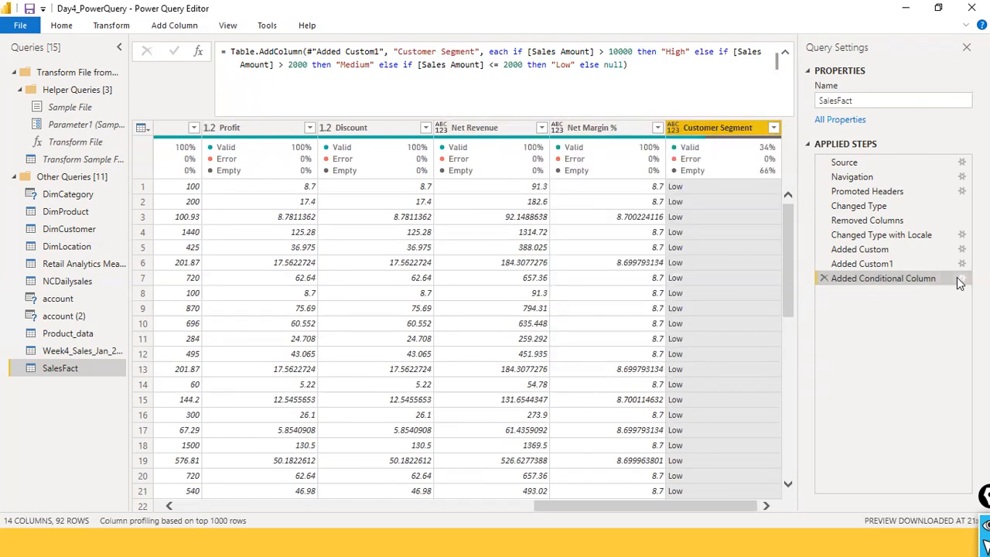
Edit the conditional column's first clause so that Sales Amount less than or equal to 2000 outputs Low
click(961, 279)
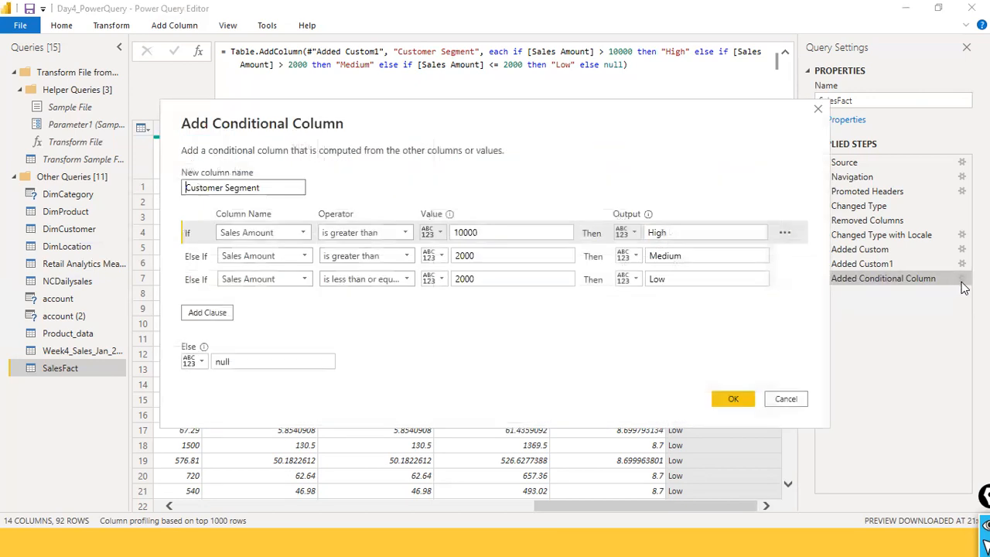
click(494, 279)
click(399, 233)
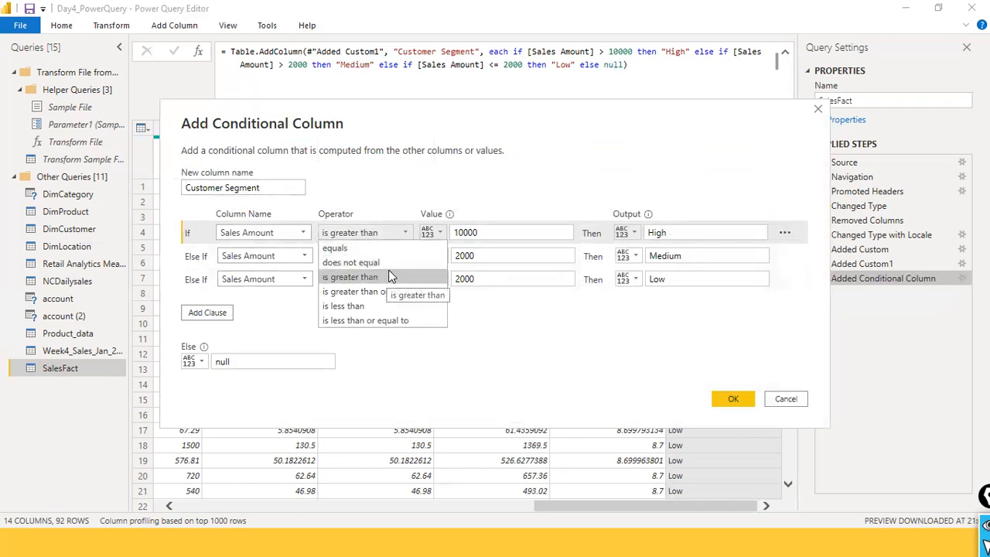
click(386, 320)
drag(499, 233, 377, 227)
text(2000)
key(Tab)
key(Tab)
key(shift+End)
text(Lo)
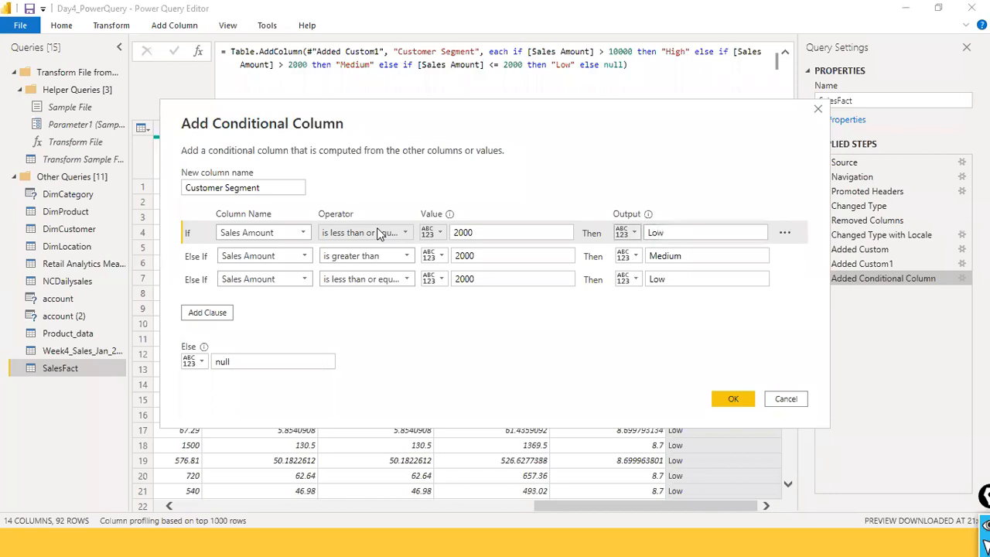
key(Tab)
Set the third clause's operator to "is greater than or equal to" with a value of 2000
click(406, 256)
click(348, 298)
click(490, 255)
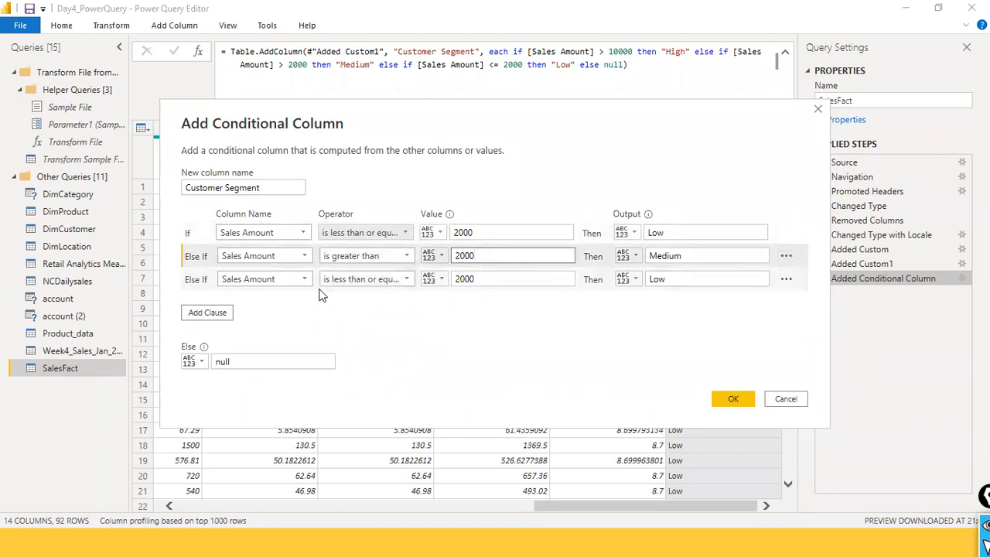
click(405, 279)
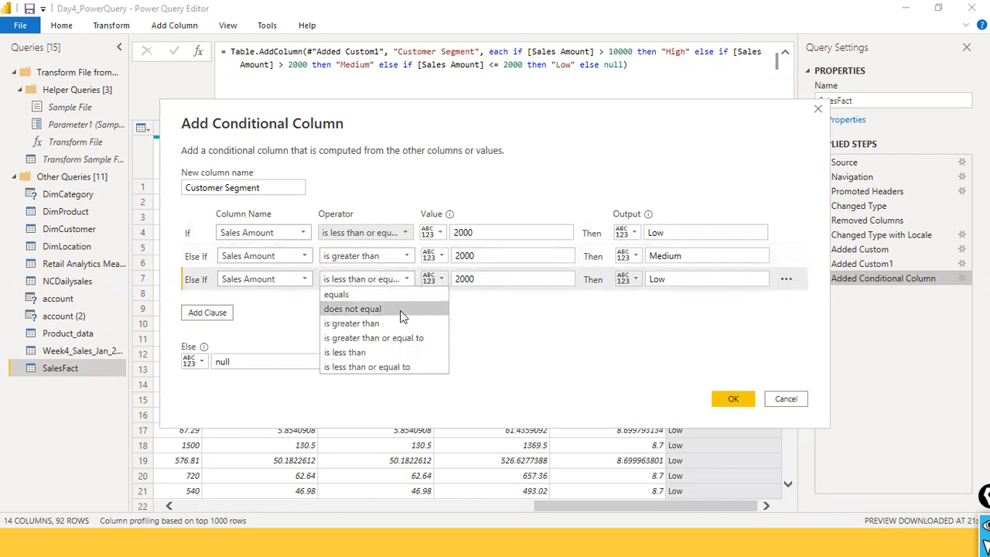
click(401, 334)
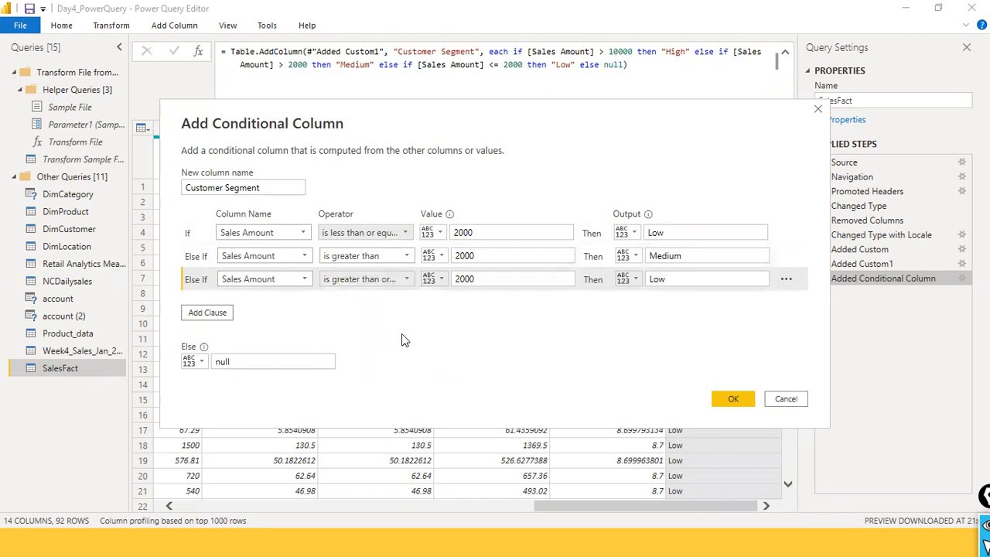
click(479, 278)
drag(479, 278, 429, 276)
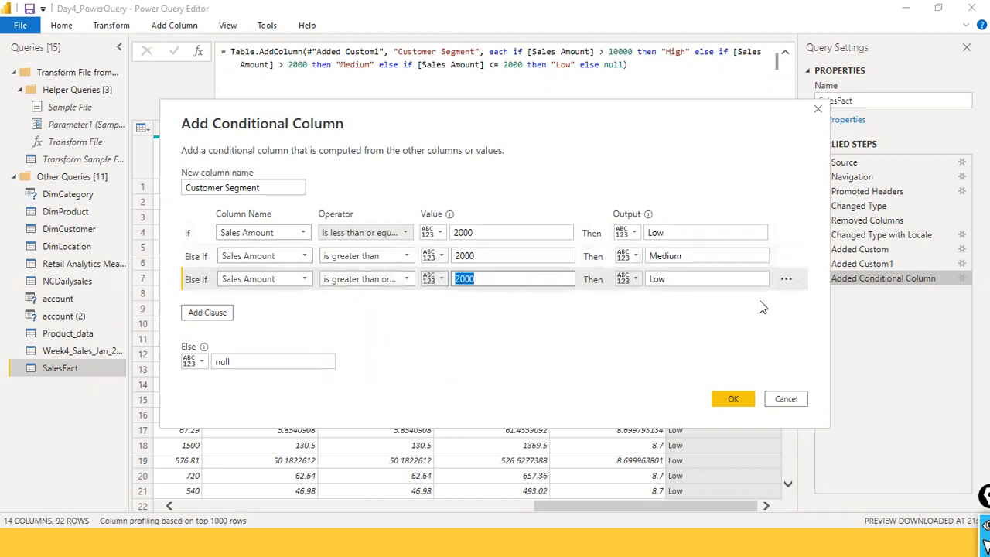
text(5)
text(2000)
Set the Medium clause's operator to "is greater than or equal to"
click(435, 255)
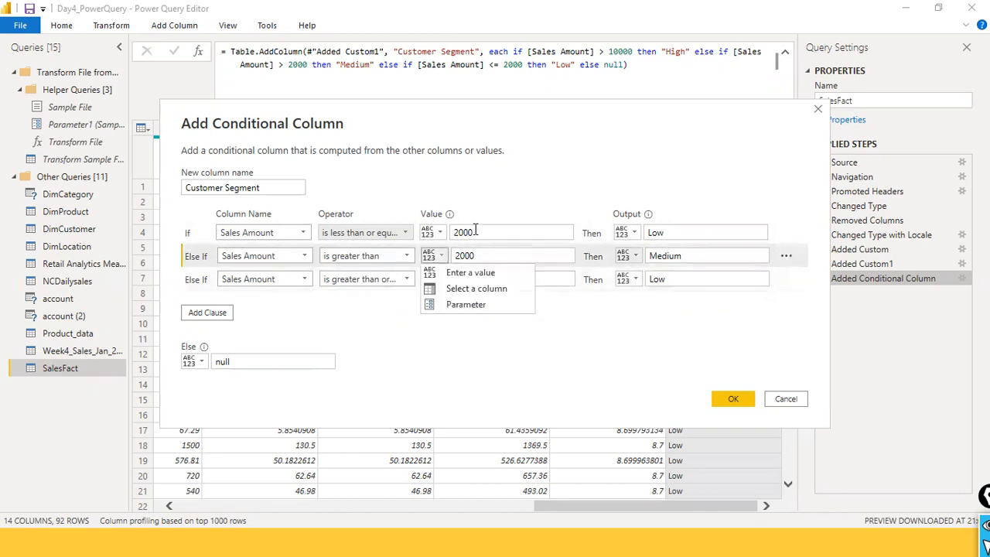
click(410, 257)
click(408, 256)
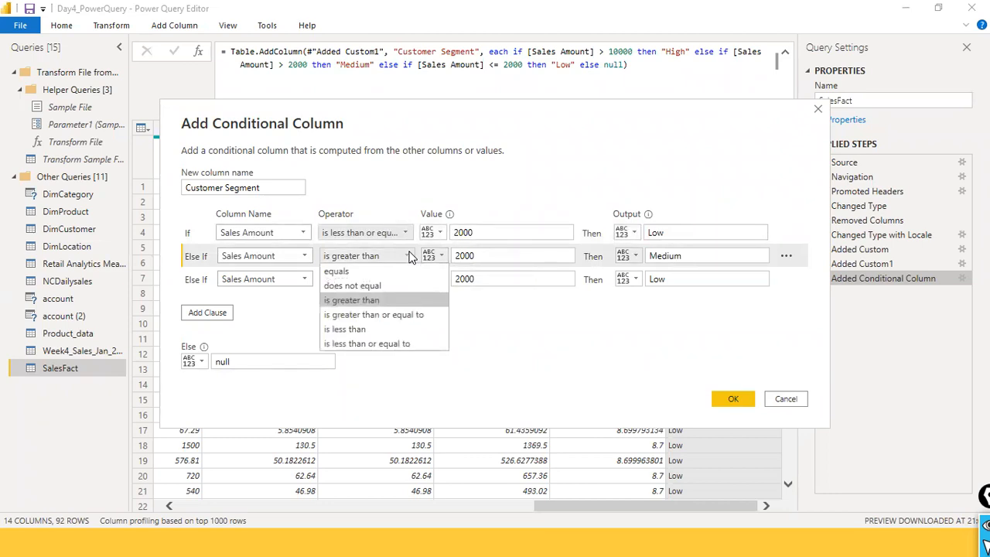
click(394, 320)
click(500, 253)
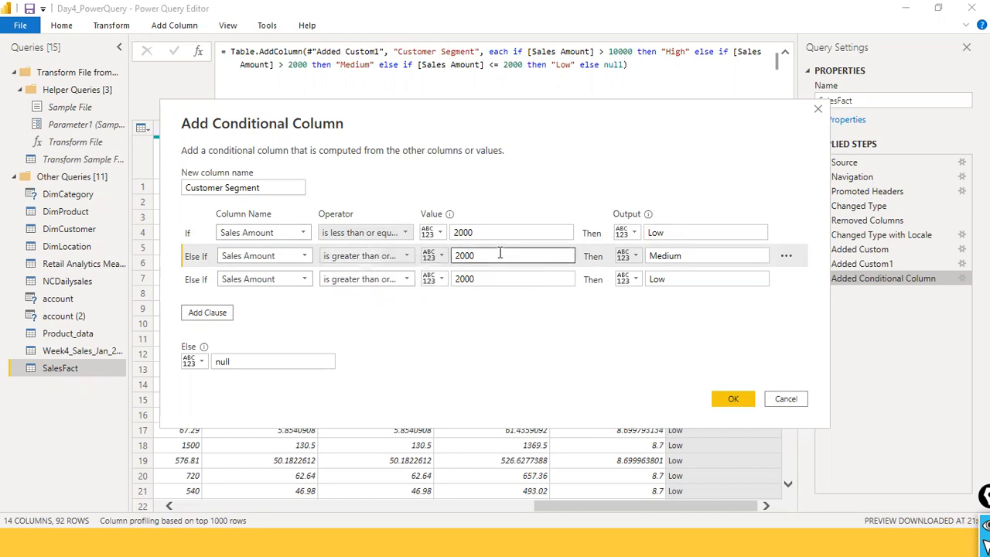
click(709, 258)
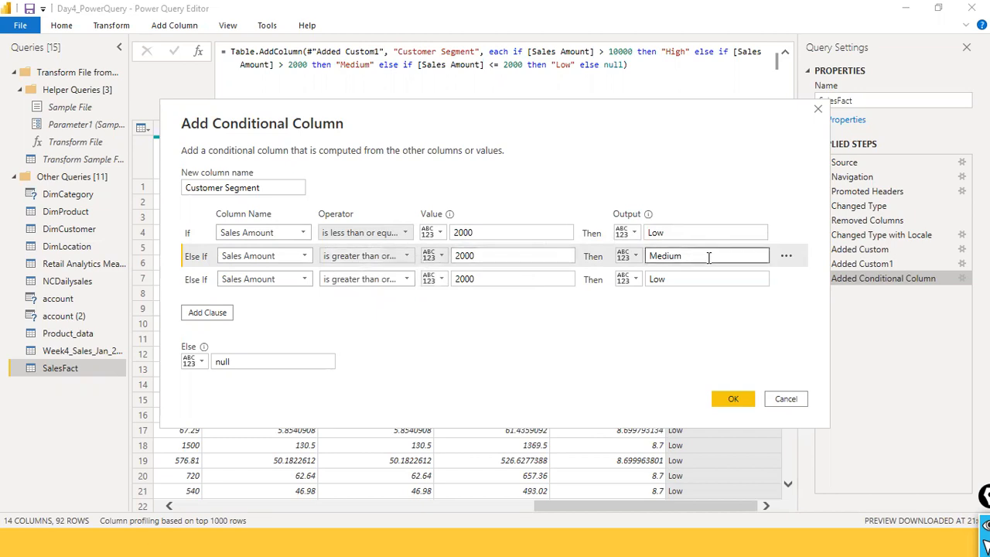
Set the third clause's value to 5000 and its output to High, and apply the conditional column changes
click(408, 279)
click(410, 278)
drag(493, 279, 453, 271)
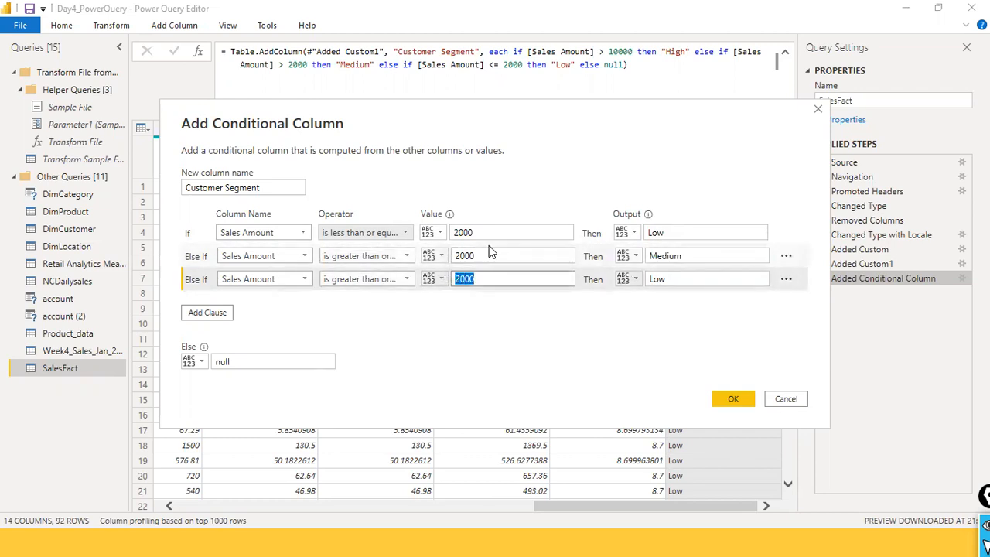
text(5000)
double_click(661, 278)
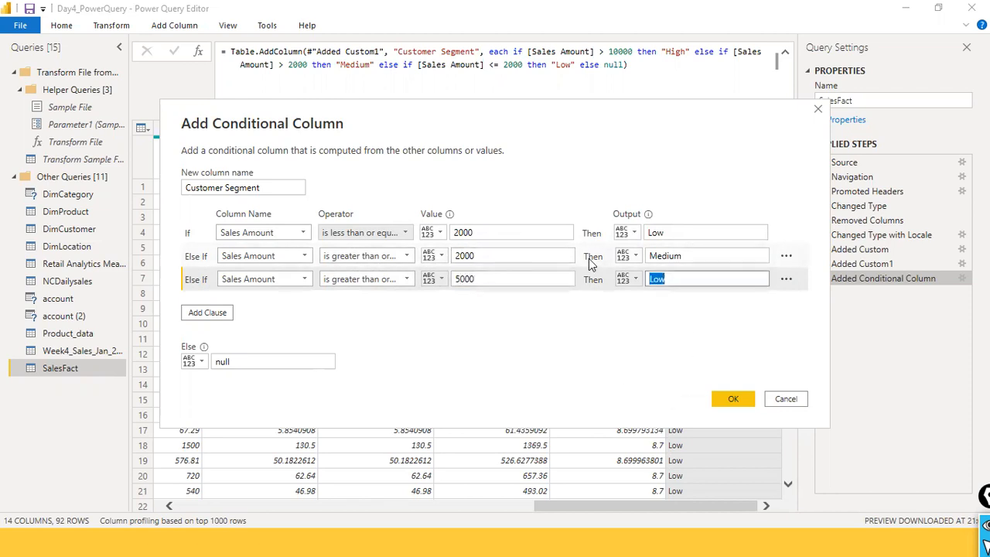
text(High)
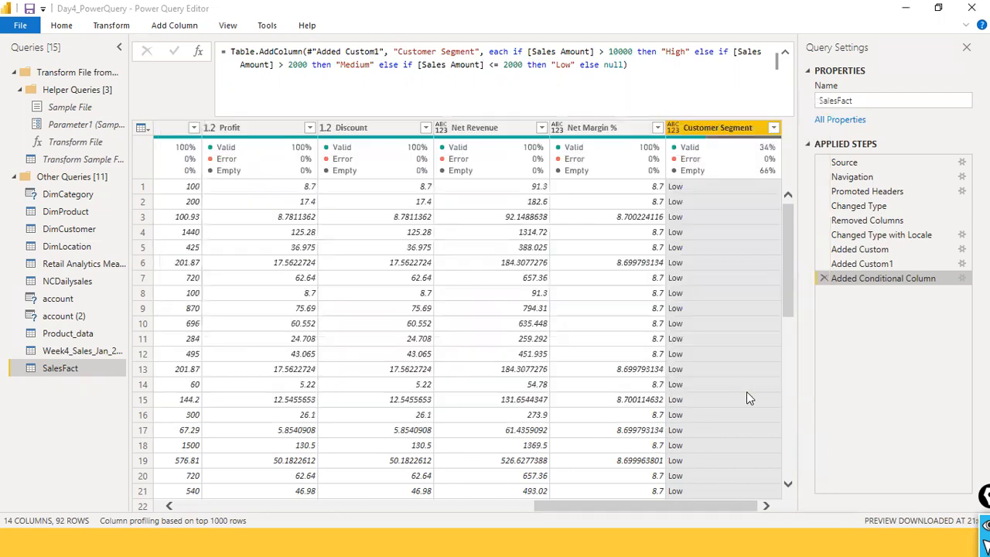
click(748, 399)
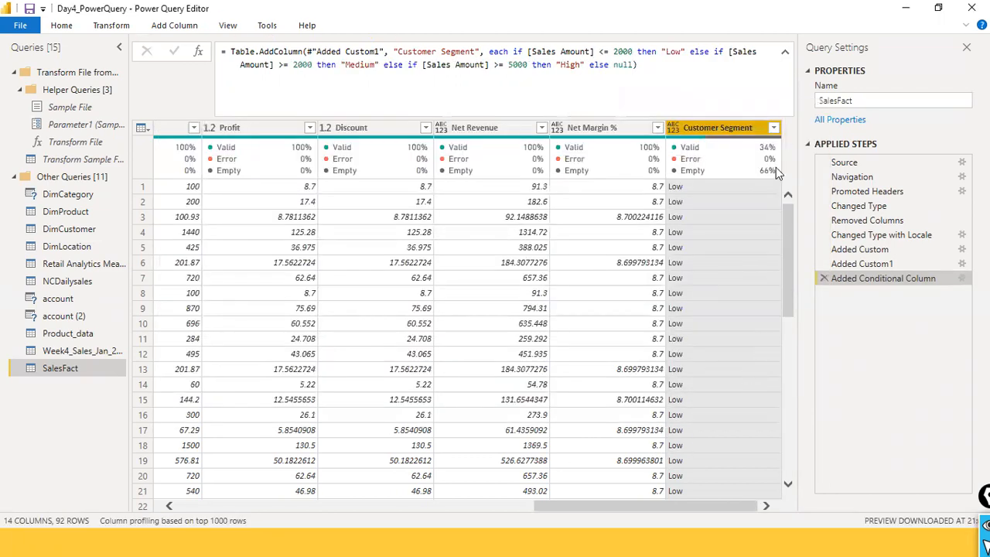
Check which distinct values the Customer Segment column contains, leaving it unfiltered
click(774, 128)
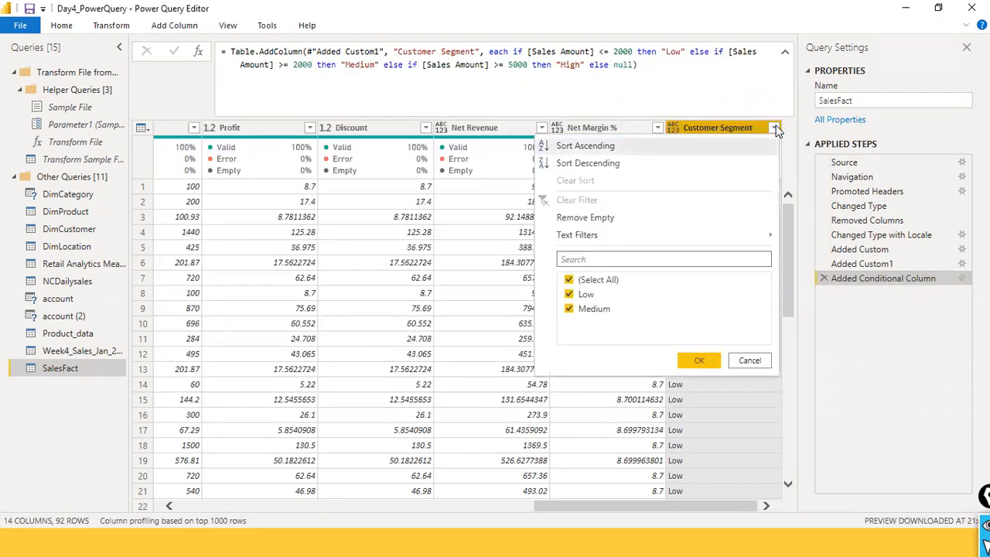
click(749, 361)
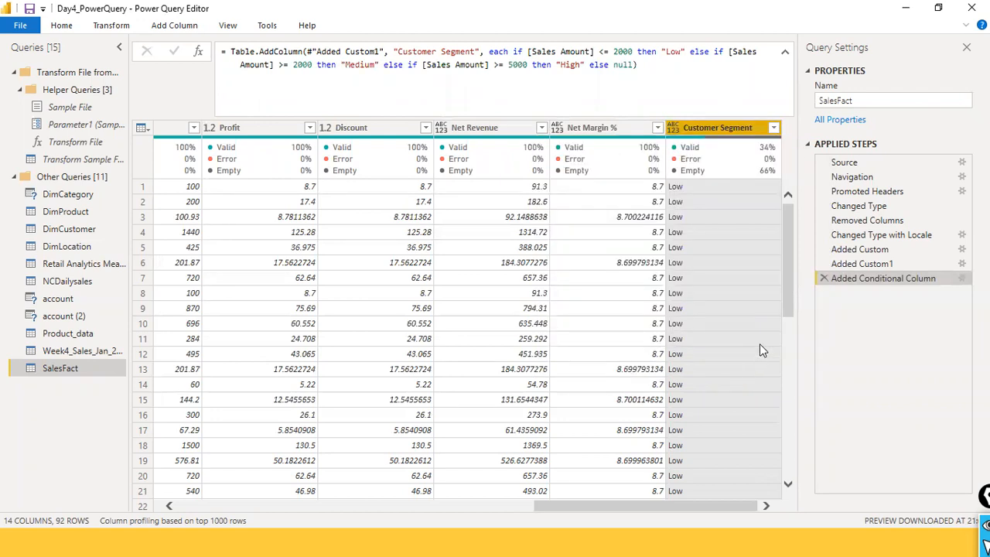
click(773, 128)
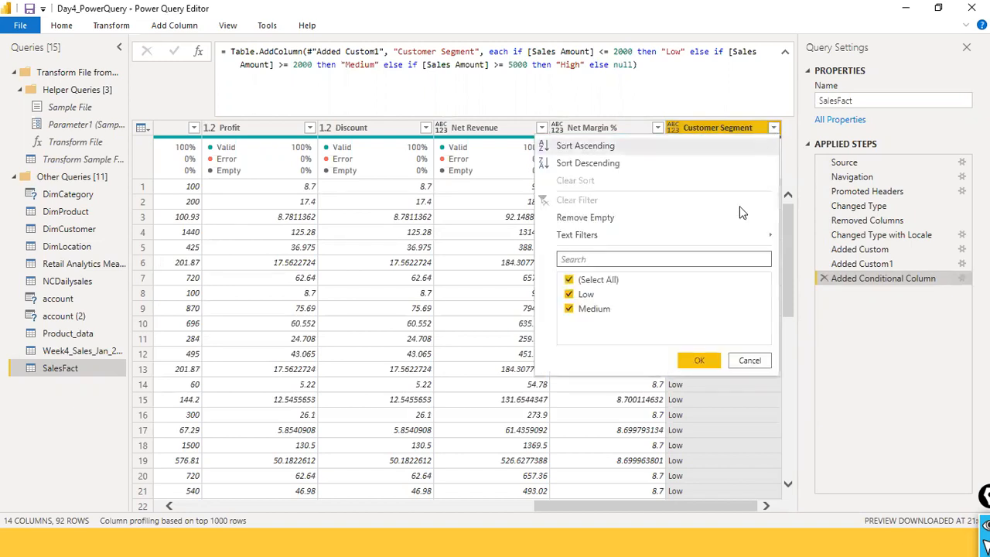
click(749, 360)
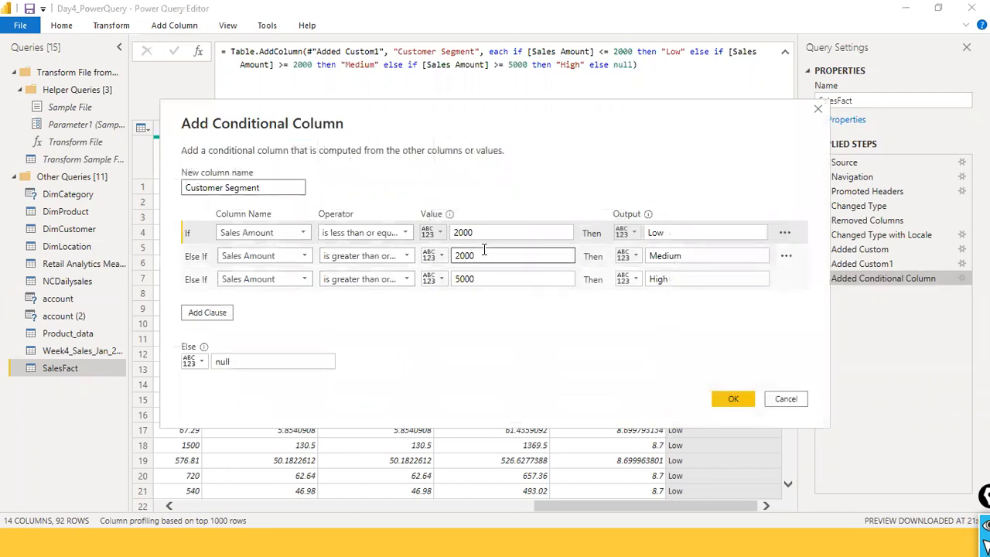
Edit the conditional column so the Medium clause's operator is "is greater than", and apply the change
click(479, 233)
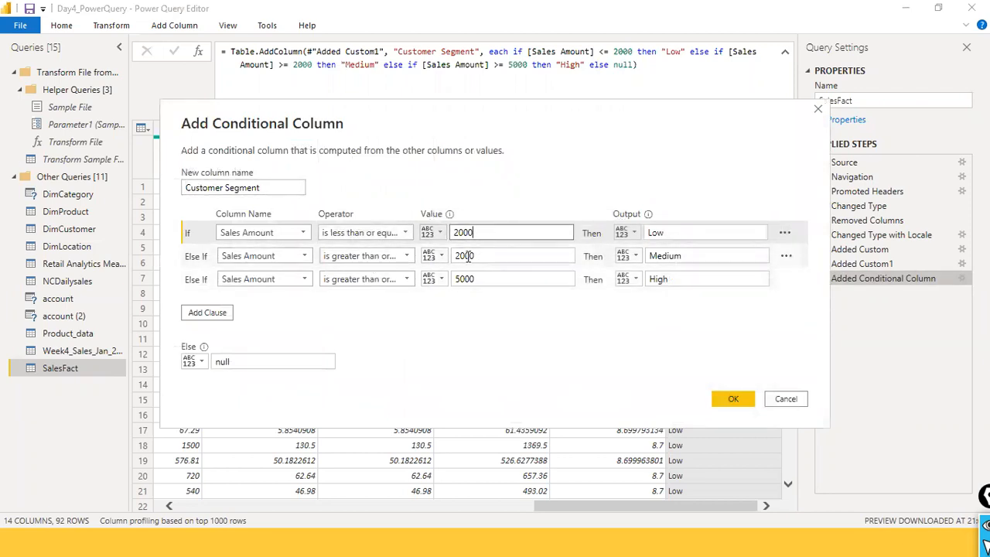
click(474, 256)
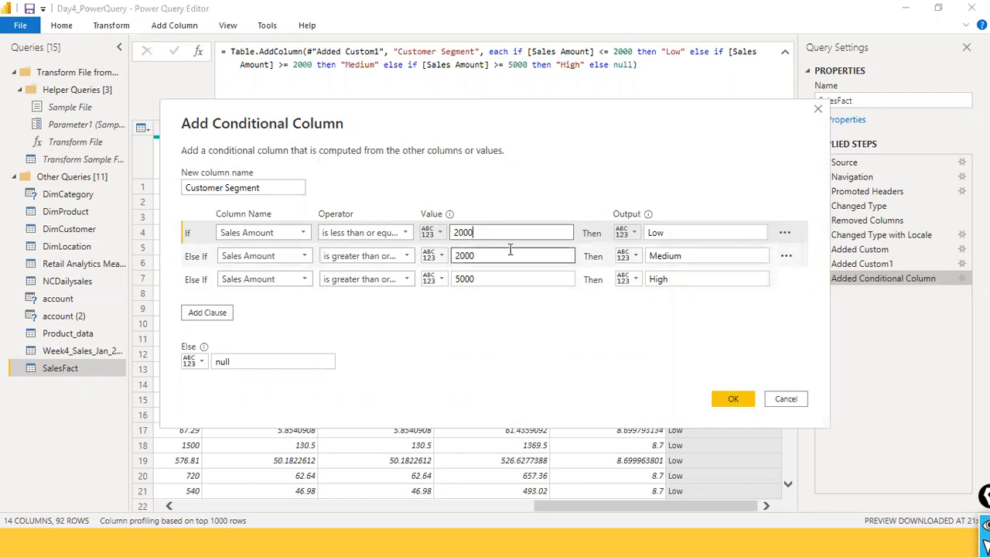
click(406, 256)
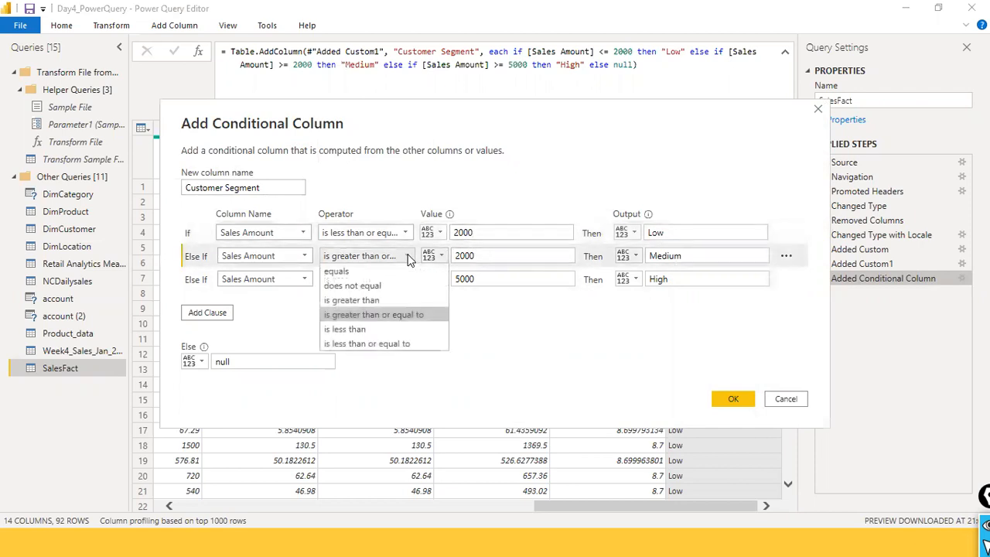
click(383, 300)
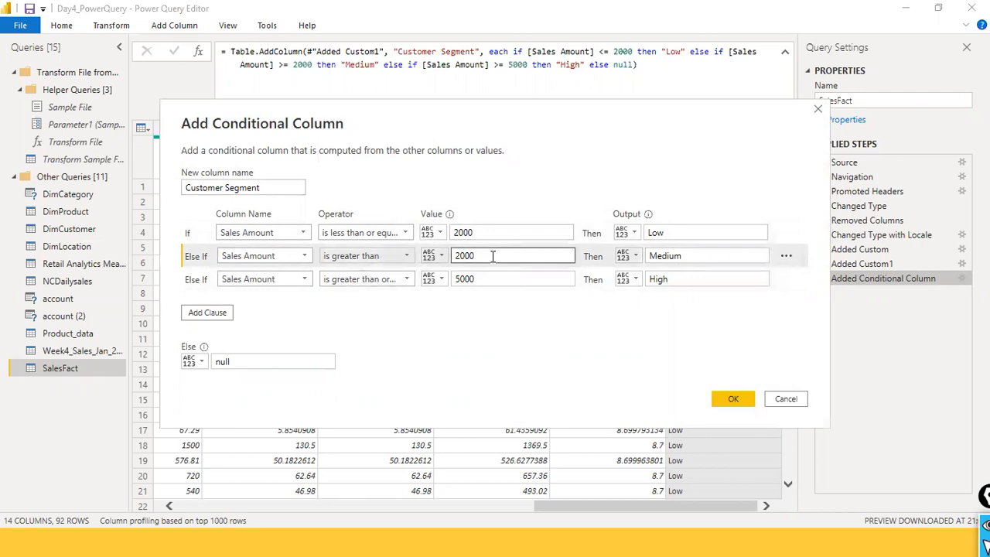
click(481, 232)
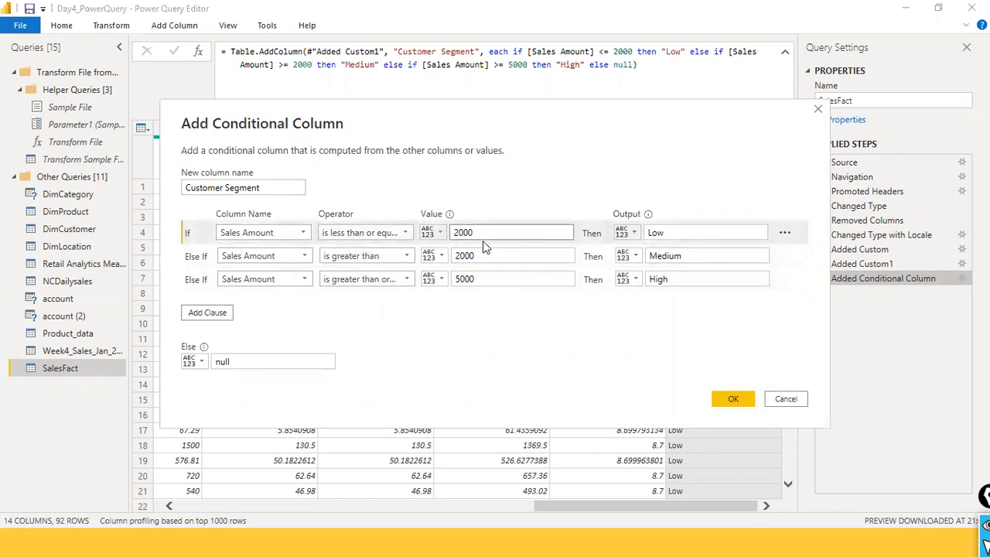
click(386, 256)
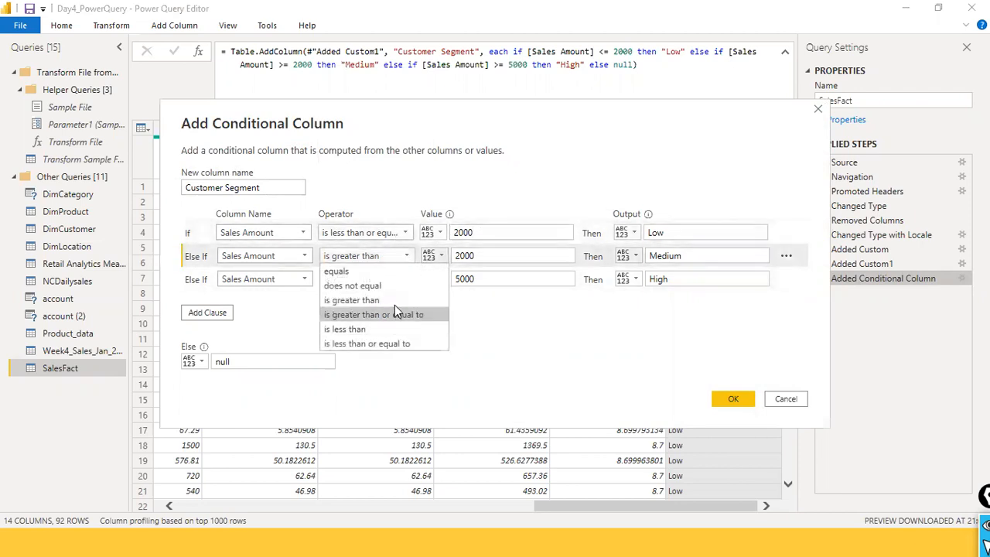
click(488, 255)
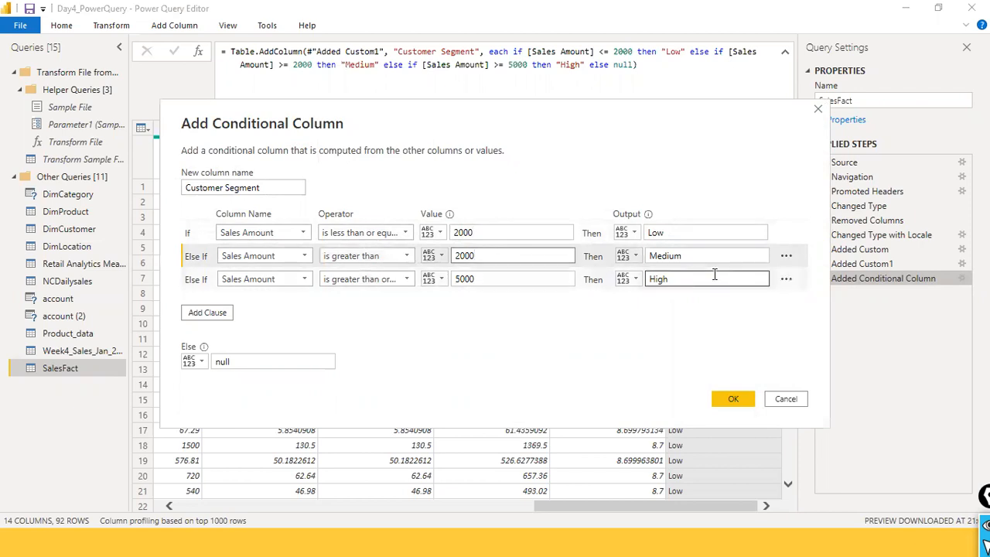
click(729, 397)
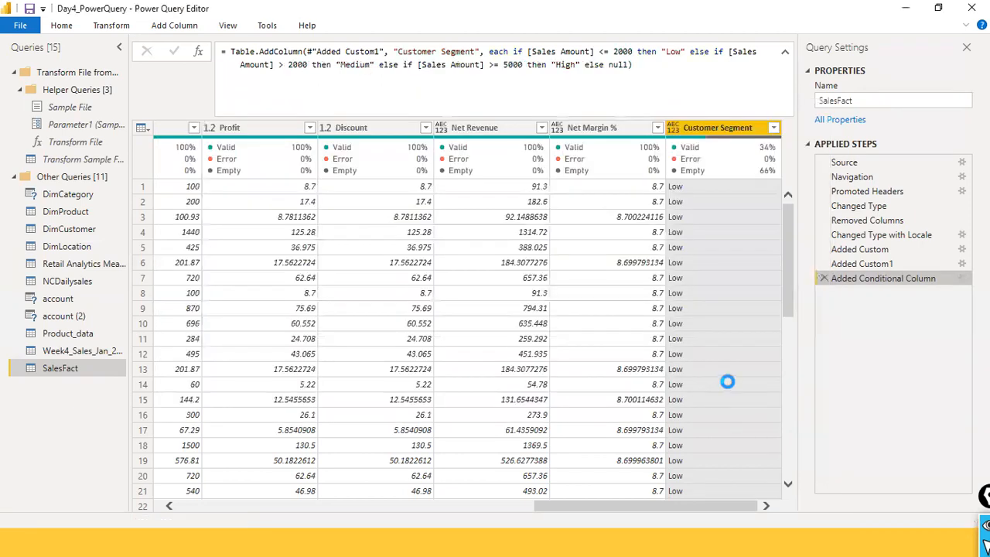
Recheck the list of segment values in the Customer Segment column without applying a filter
click(772, 127)
click(743, 362)
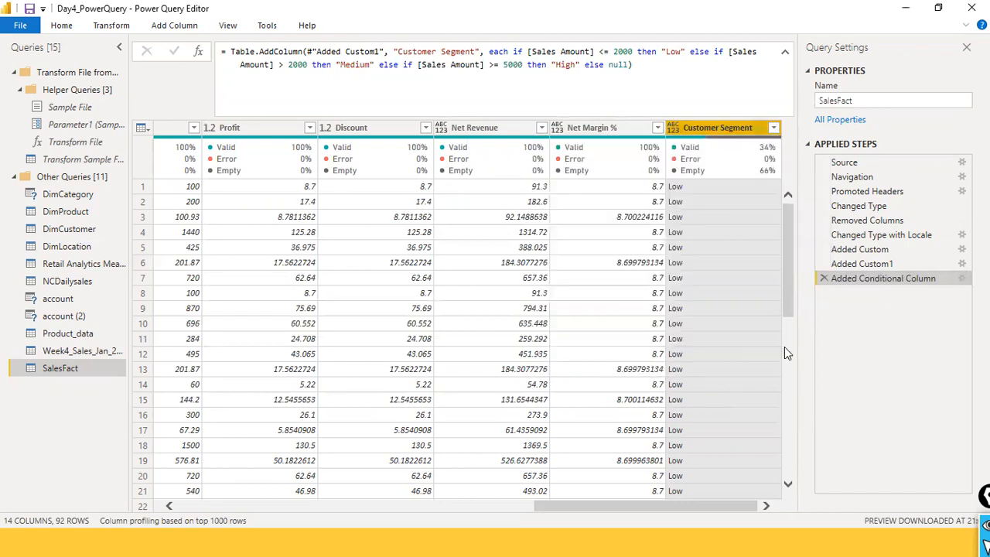
click(773, 129)
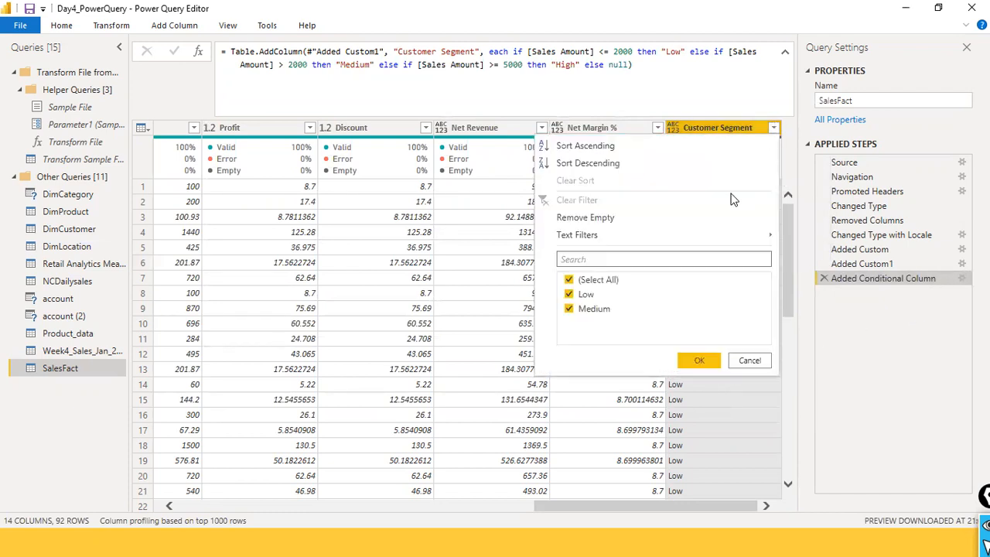
click(748, 361)
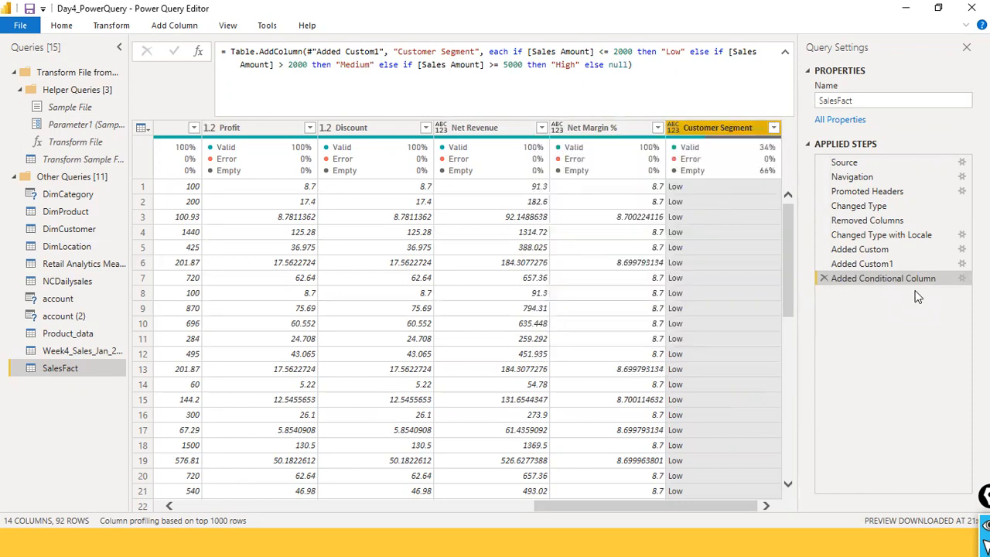
Reopen the Added Conditional Column step's settings and bring up the operator choices for the High clause
click(961, 278)
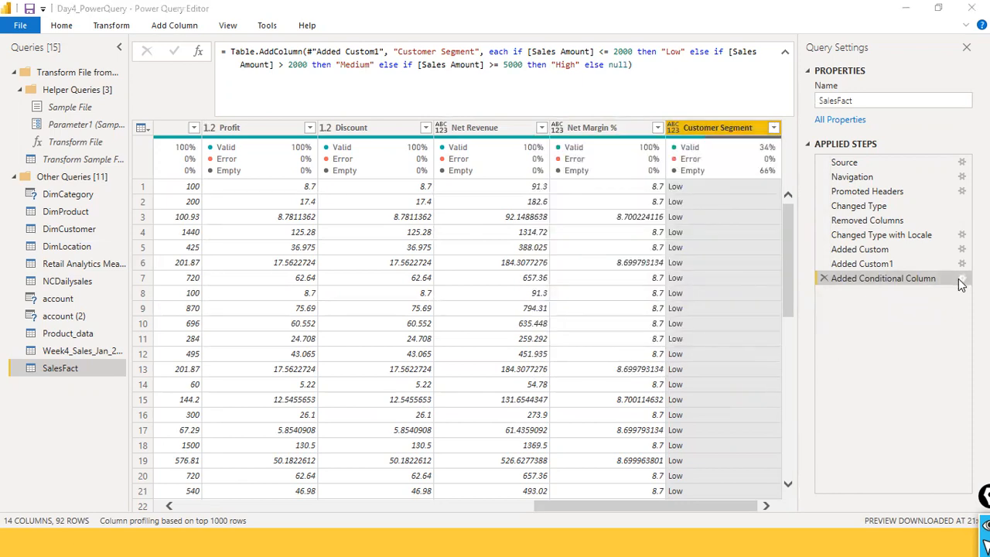
click(495, 280)
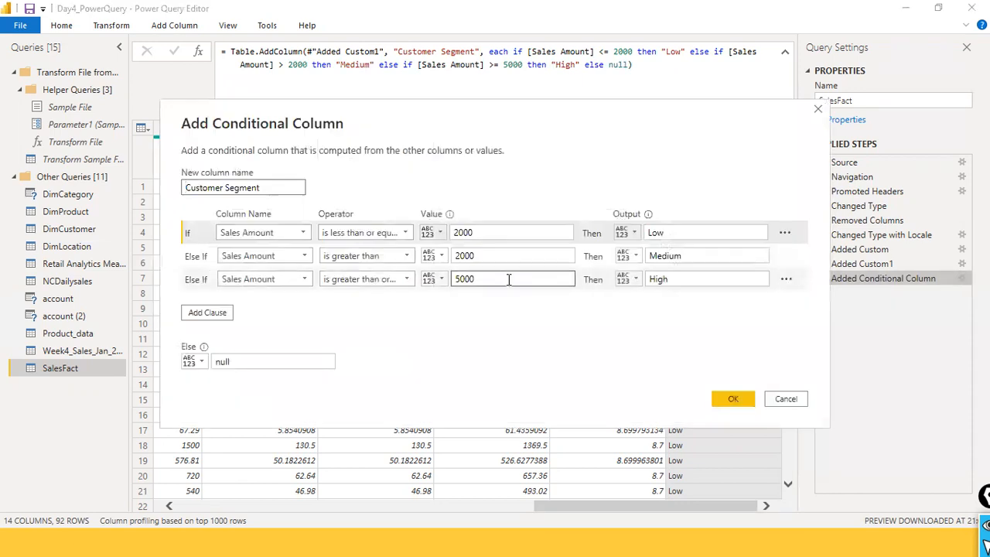
click(408, 280)
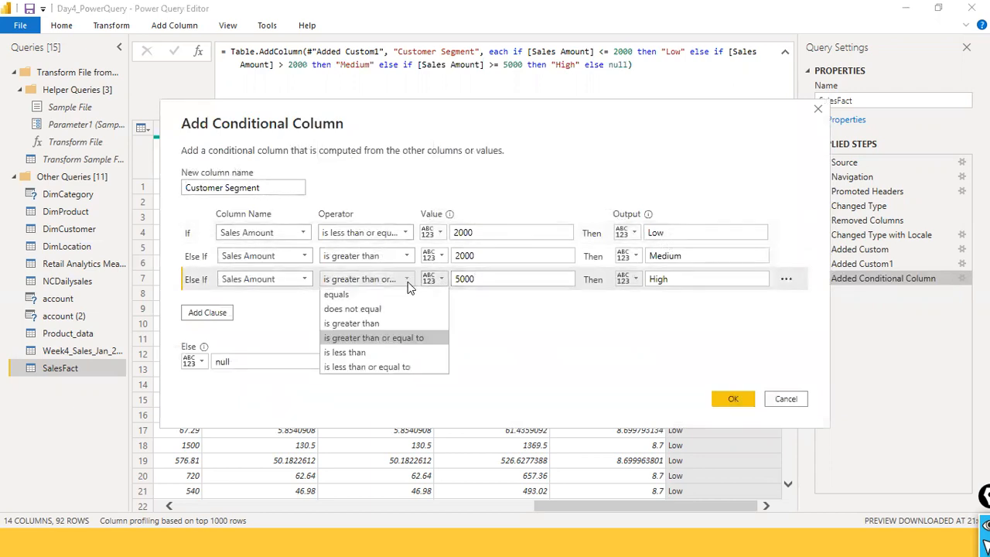
click(407, 280)
click(407, 257)
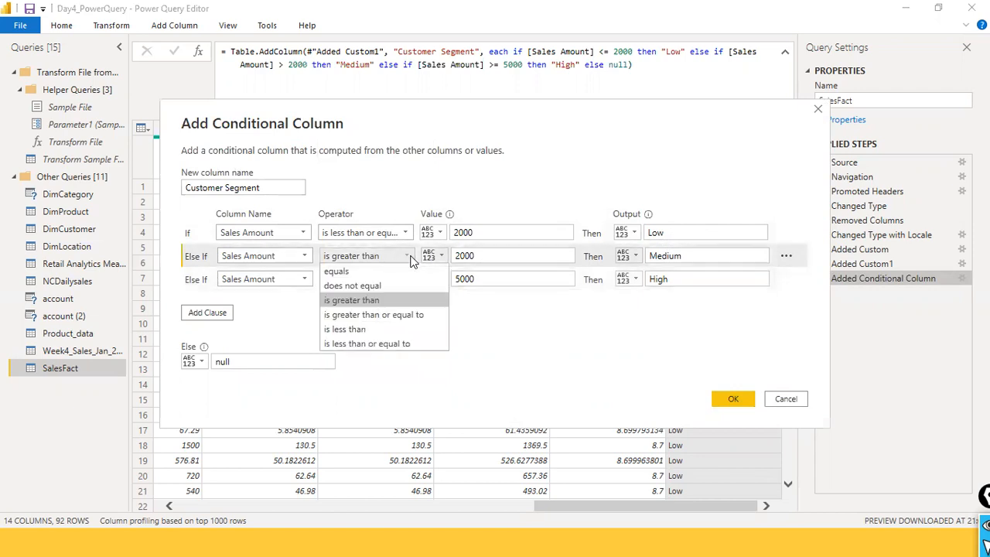
click(410, 261)
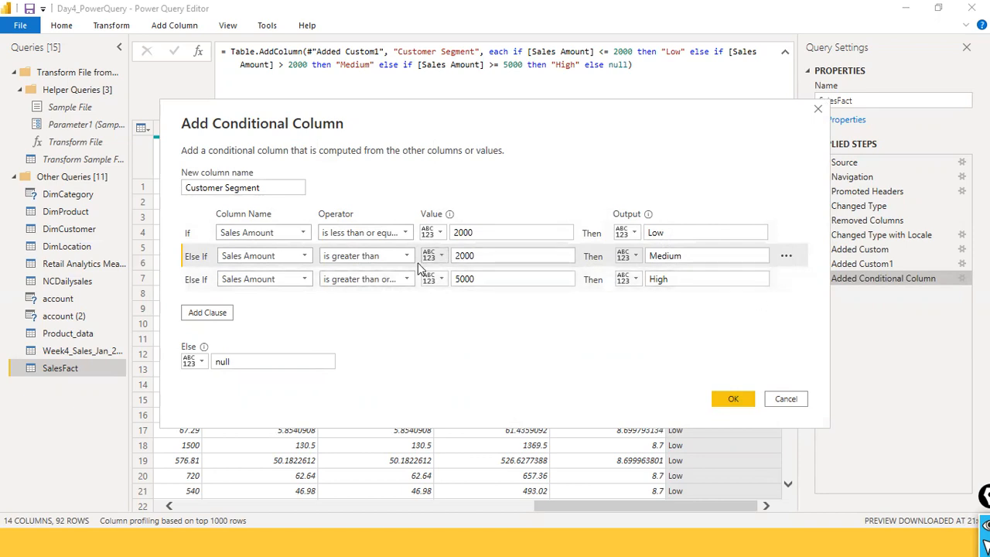
click(406, 280)
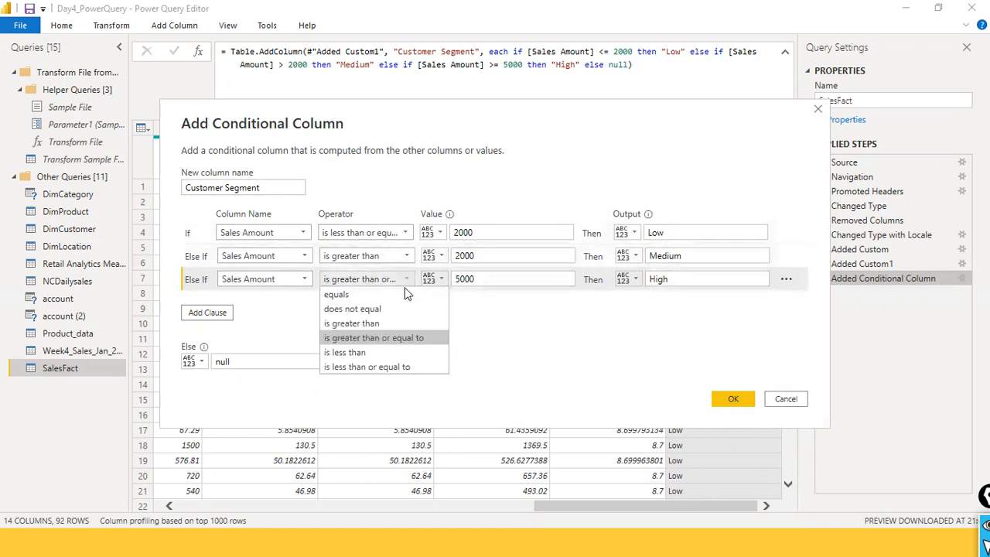
click(402, 342)
click(488, 279)
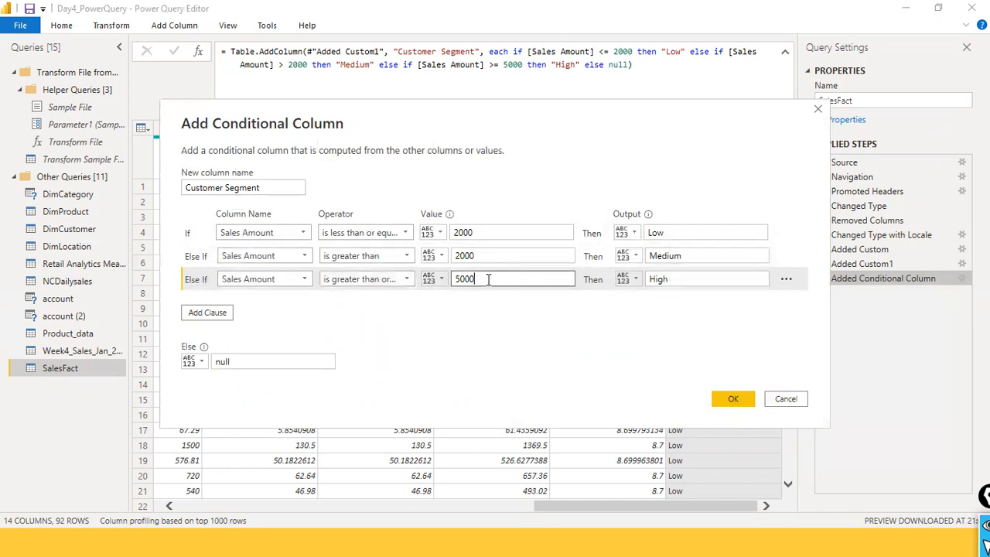
Change the Medium clause of the Customer Segment column to Sales Amount is less than or equal to 5000
click(407, 255)
drag(504, 258, 414, 258)
text(5)
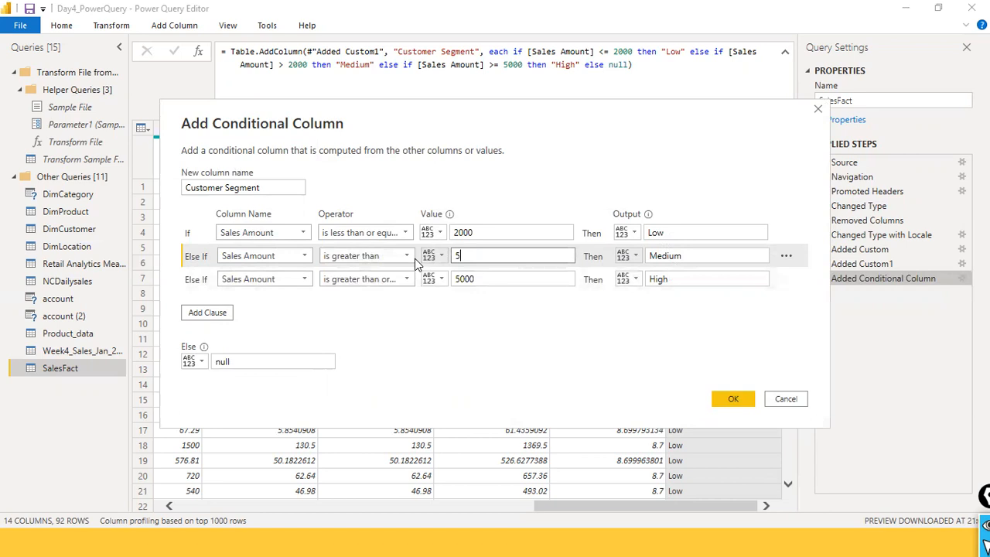
text(0000)
key(BackSpace)
click(410, 260)
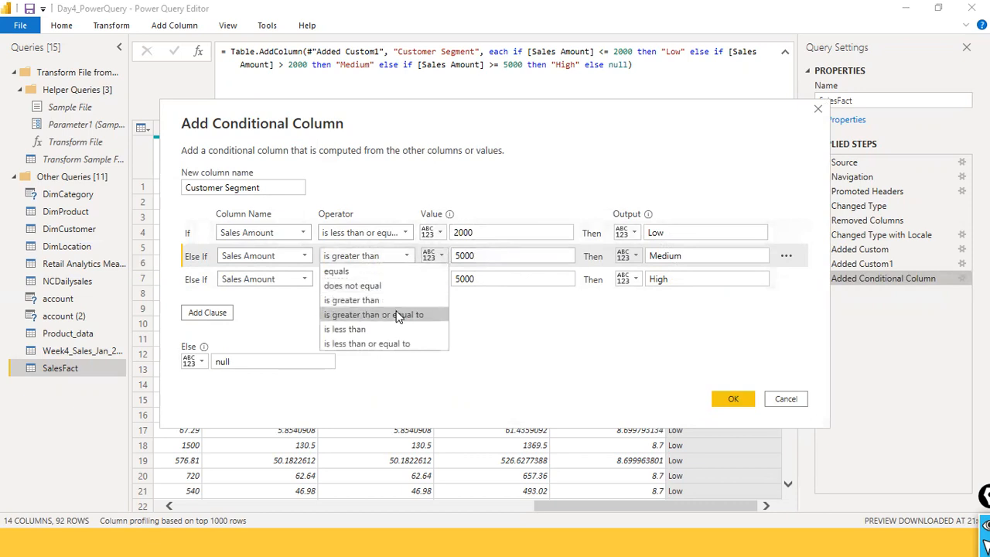
click(390, 344)
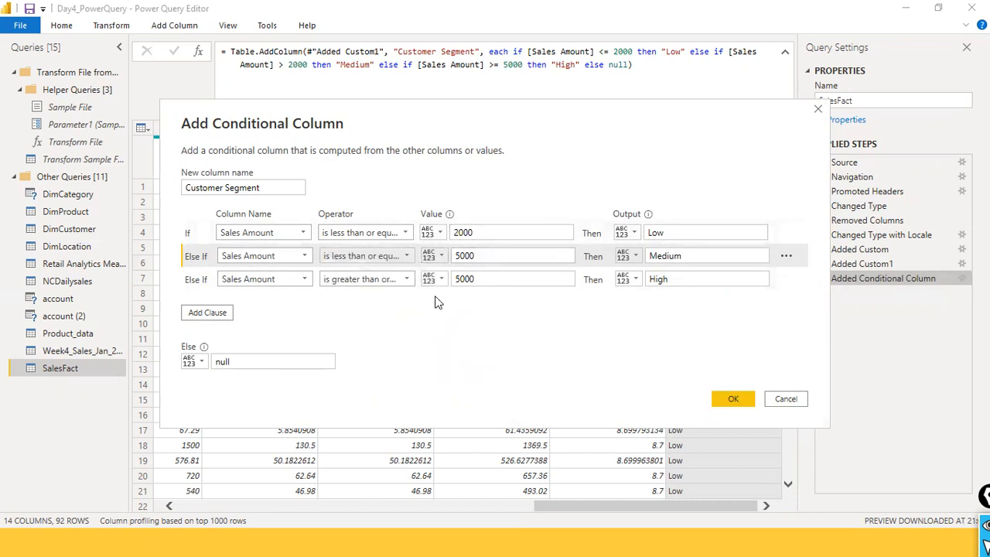
Set the Medium clause's operator to "is less than", apply the conditional column and check the Customer Segment filter values
click(469, 279)
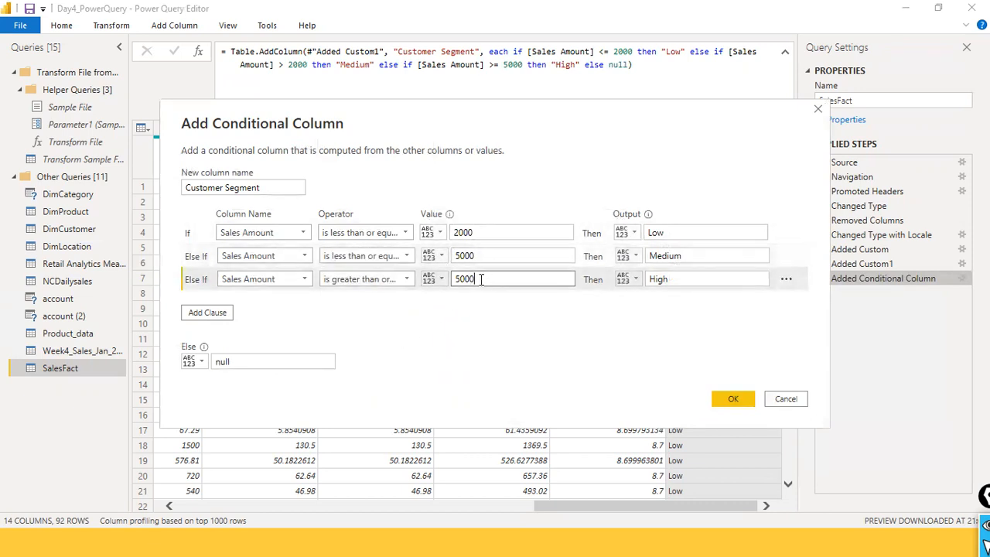
click(408, 257)
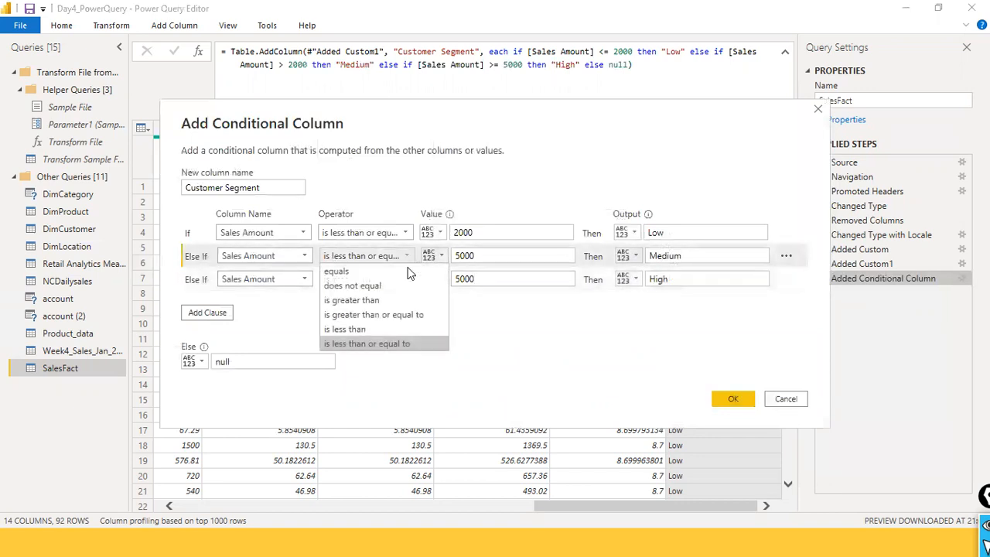
click(393, 327)
click(479, 283)
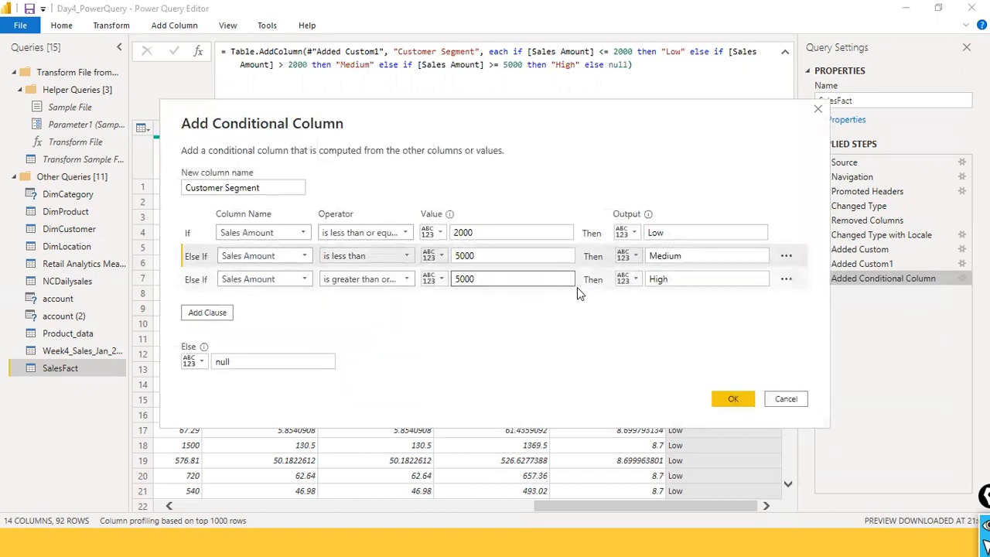
click(723, 398)
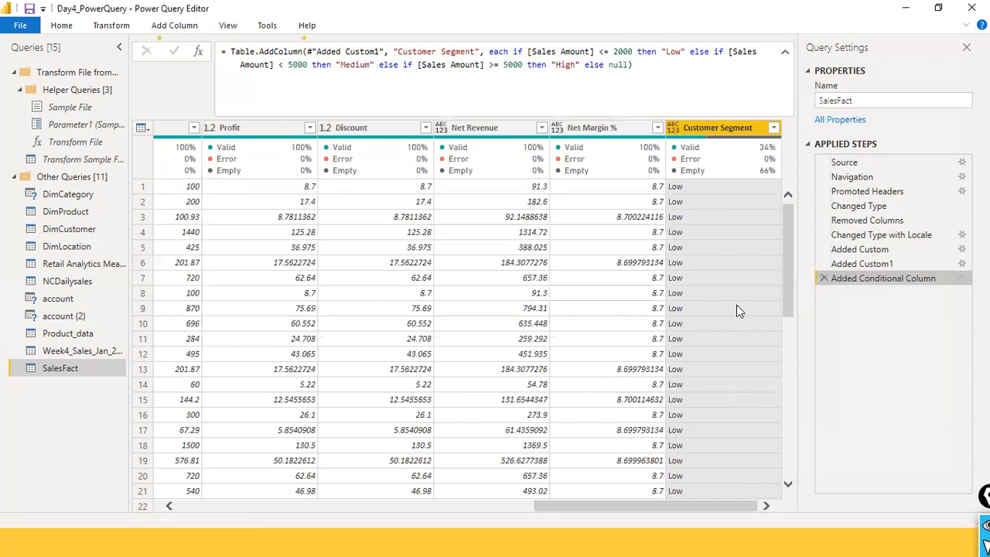
click(774, 129)
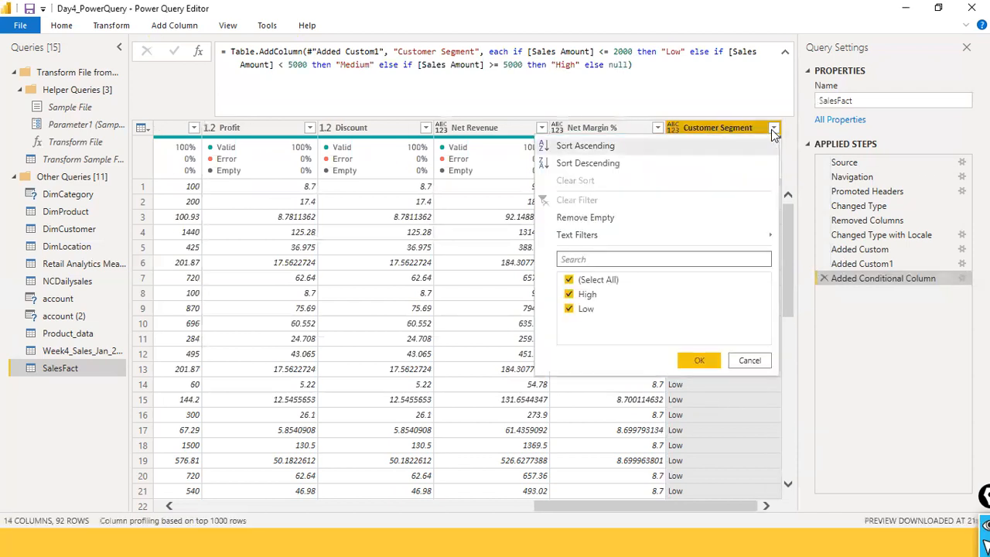
click(747, 359)
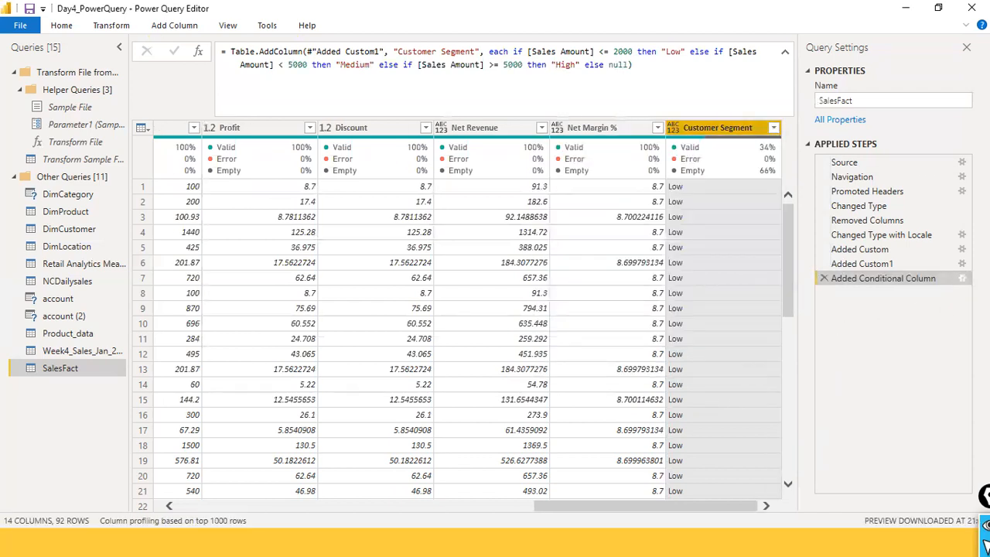
Reopen the Customer Segment conditional column settings and set the Medium clause's operator to "is less than or equal to"
click(961, 278)
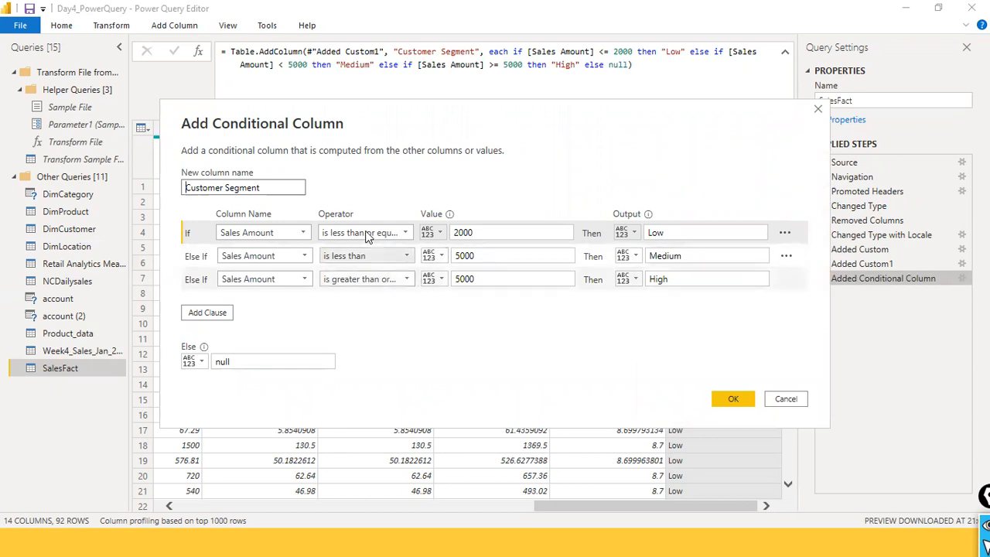
click(475, 250)
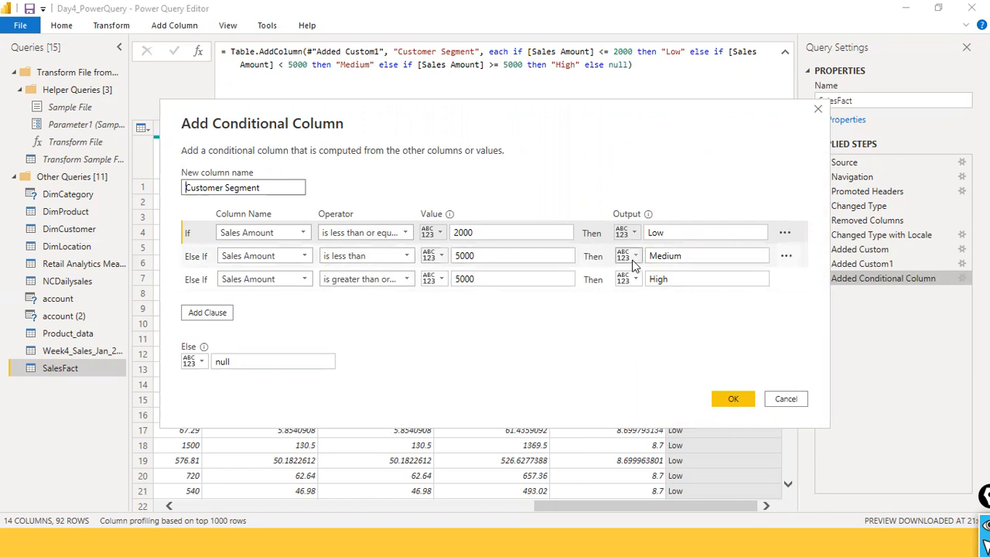
click(407, 256)
click(408, 257)
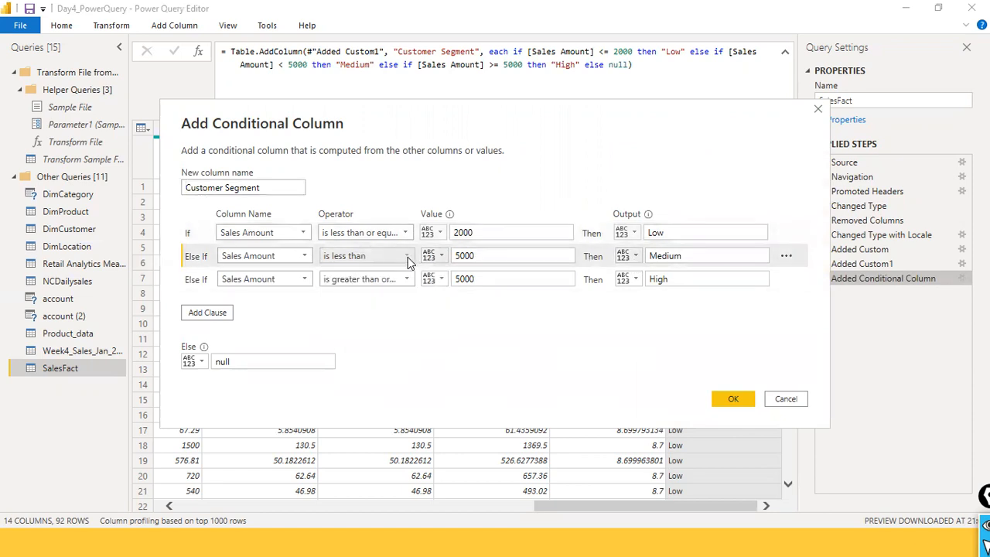
click(476, 276)
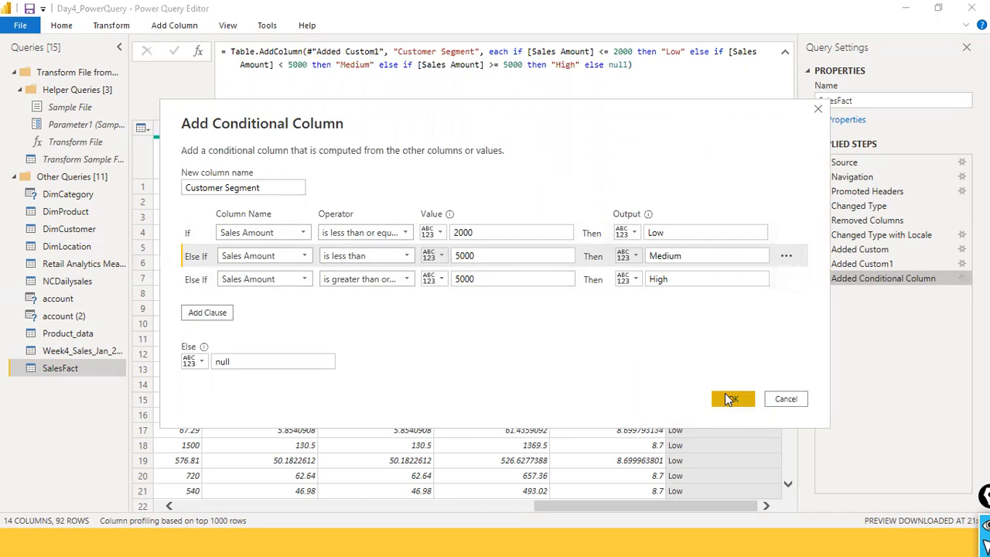
click(406, 256)
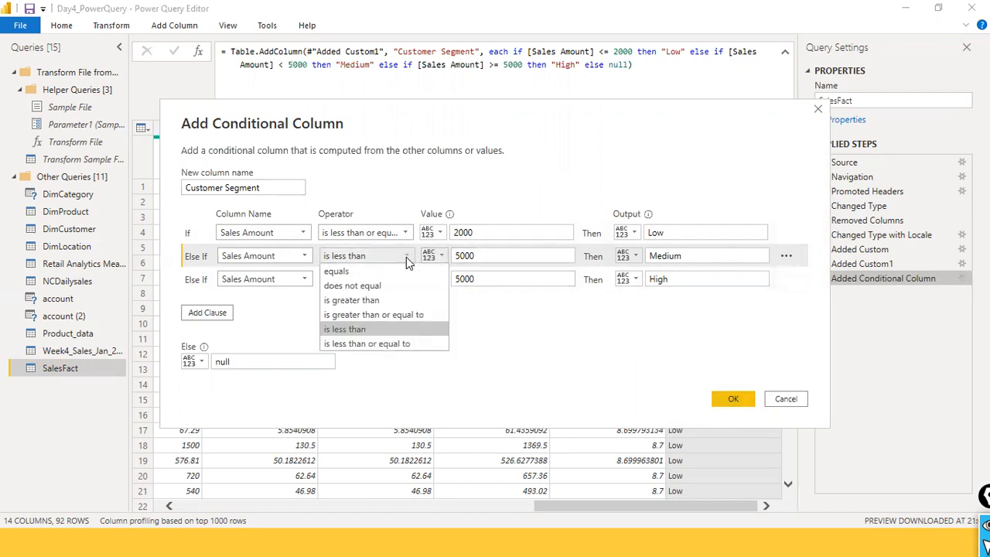
click(406, 257)
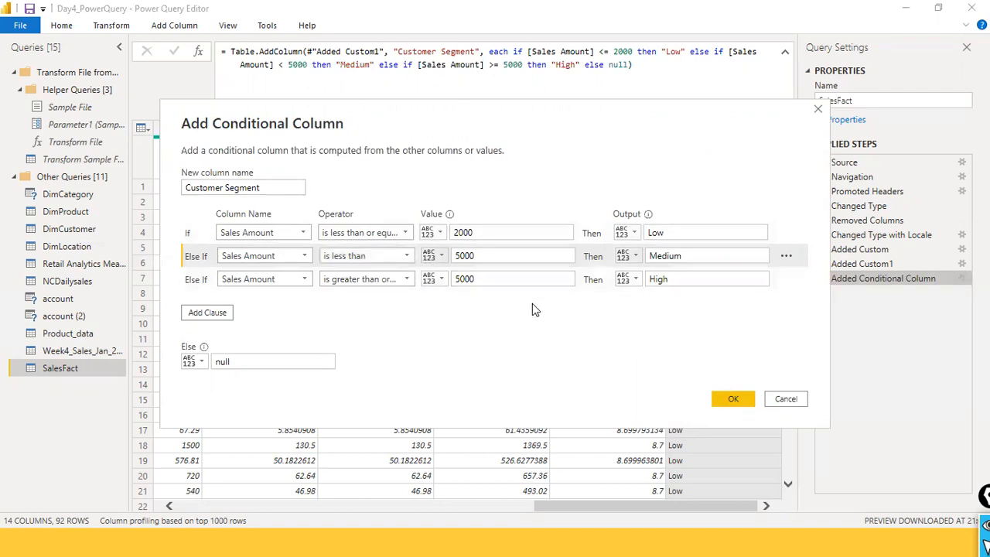
click(406, 256)
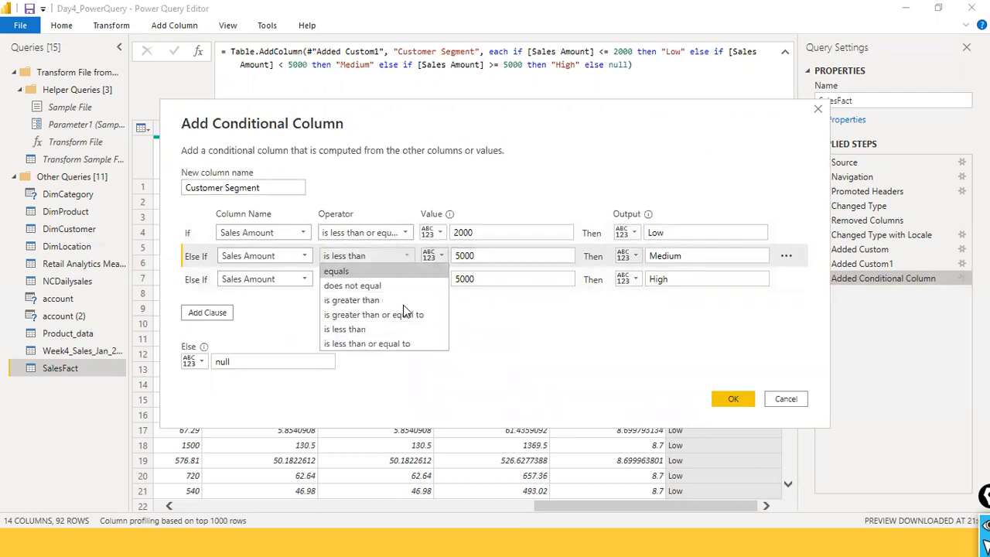
click(417, 343)
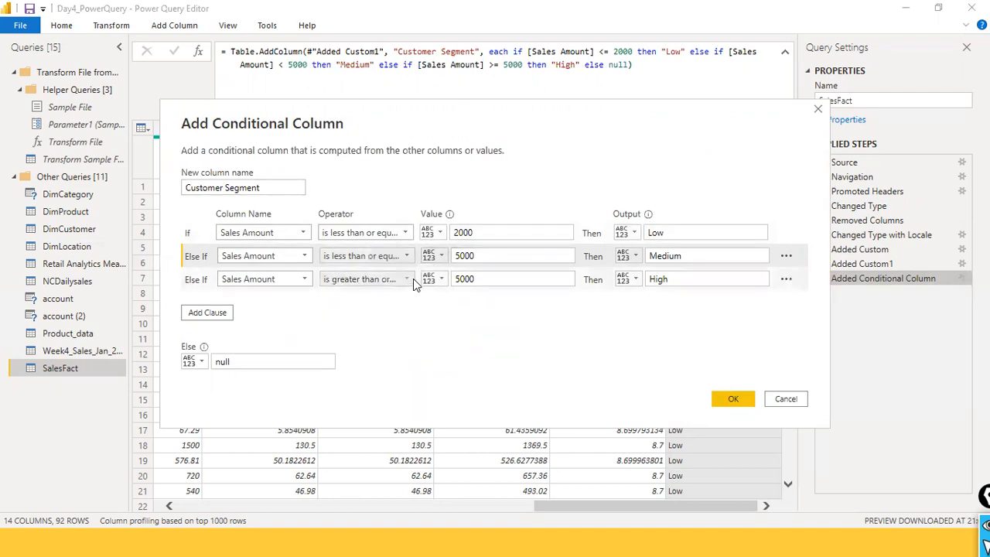
Set the High clause's operator to "is greater than", apply the conditional column and check the Customer Segment filter values
click(413, 279)
click(400, 323)
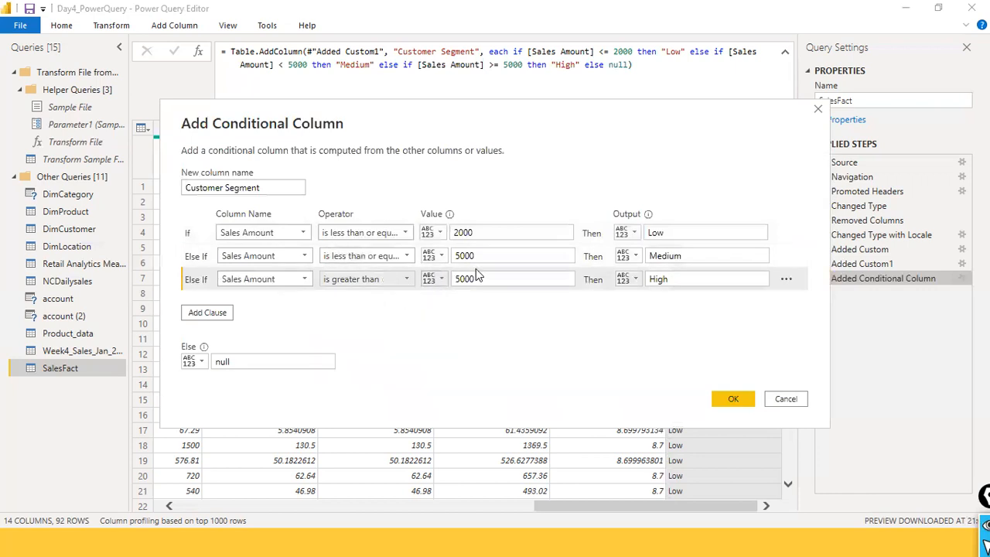
drag(493, 279, 431, 277)
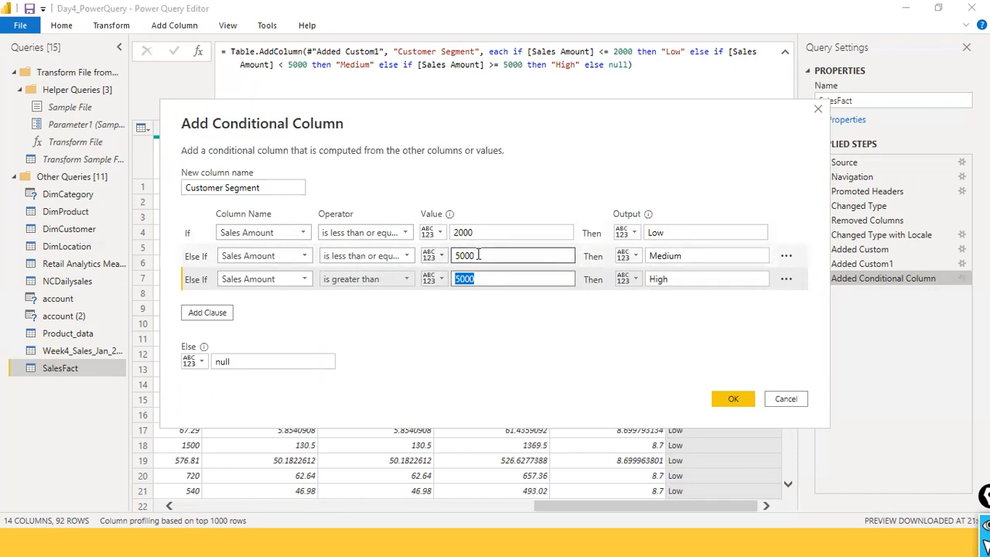
click(726, 400)
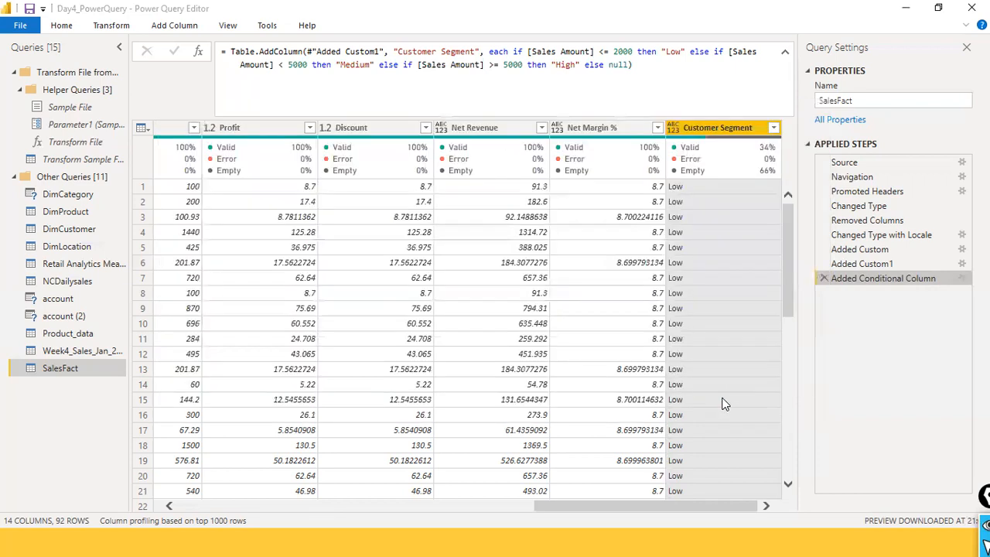
click(773, 128)
click(739, 362)
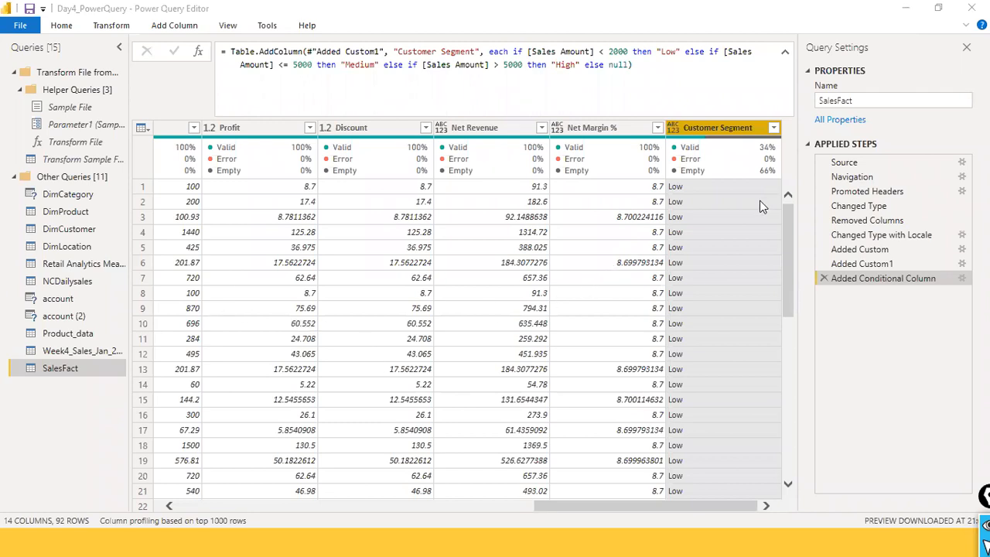
Look across the SalesFact columns and view the DimCustomer and DimLocation queries
click(174, 24)
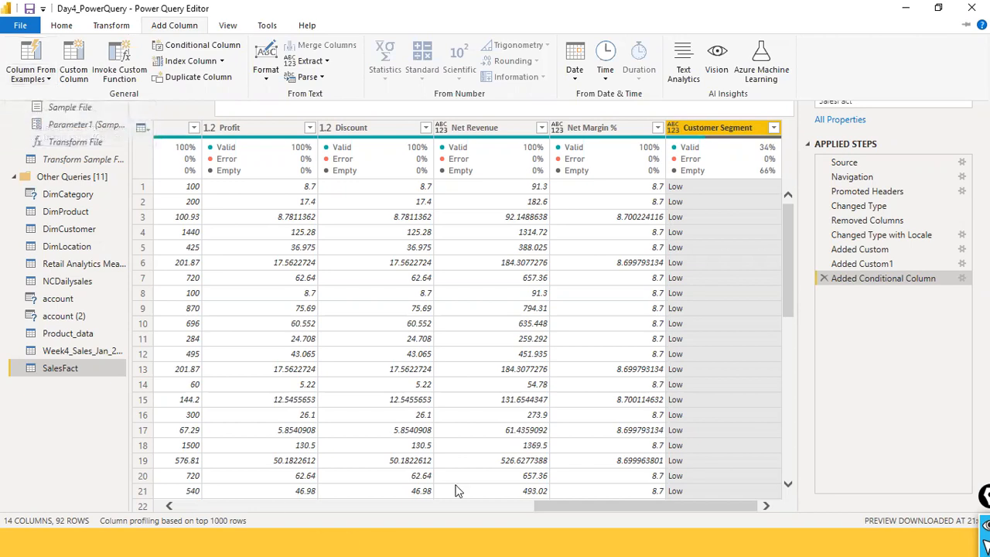
click(475, 511)
drag(545, 507, 13, 475)
drag(129, 470, 758, 495)
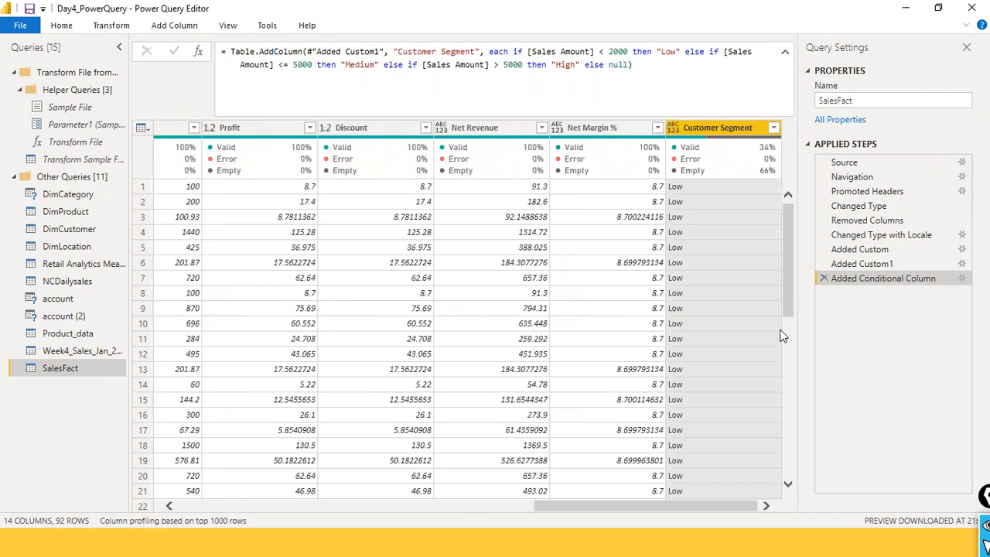
click(77, 229)
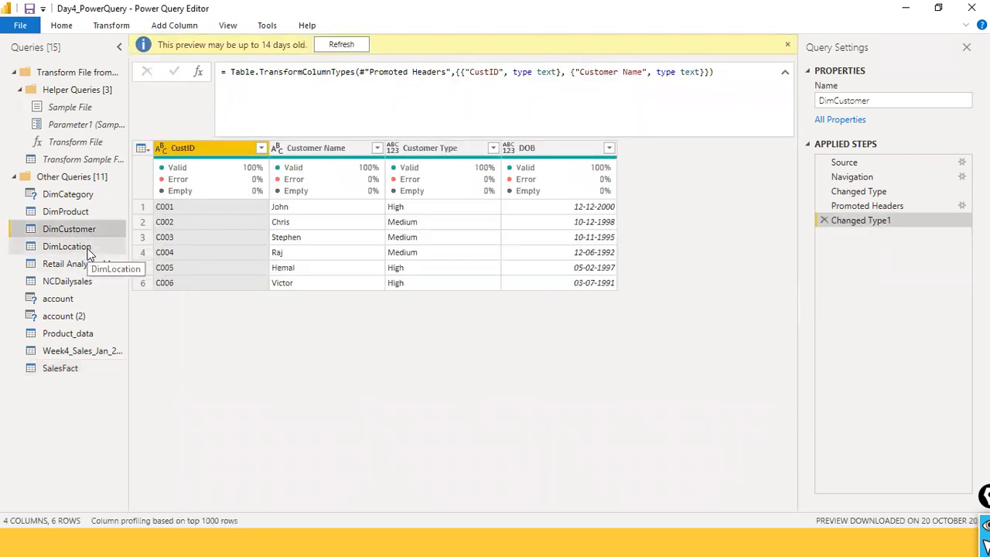
click(87, 247)
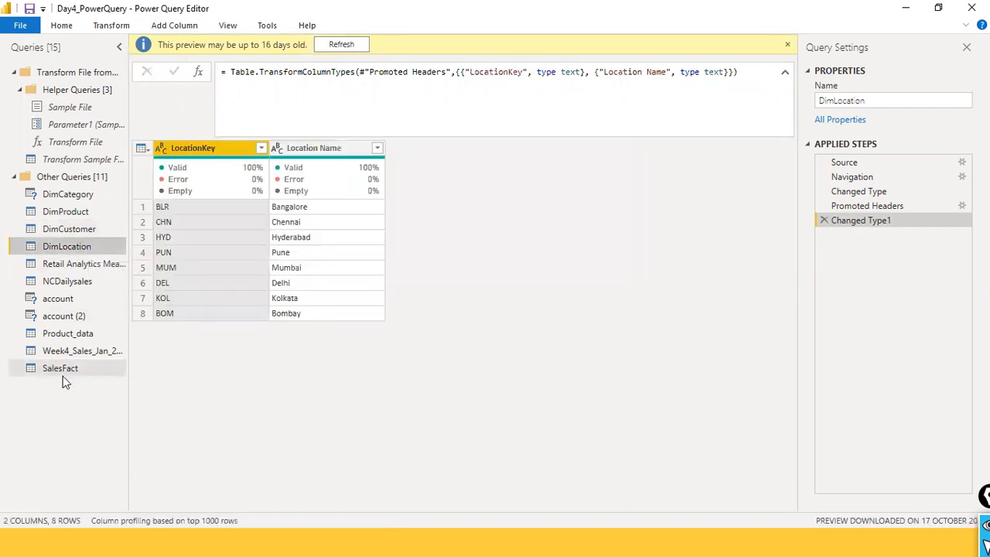
Close and apply the query changes, and bring the Day4_PowerQuery window of Power BI Desktop back to the front
click(23, 27)
click(197, 170)
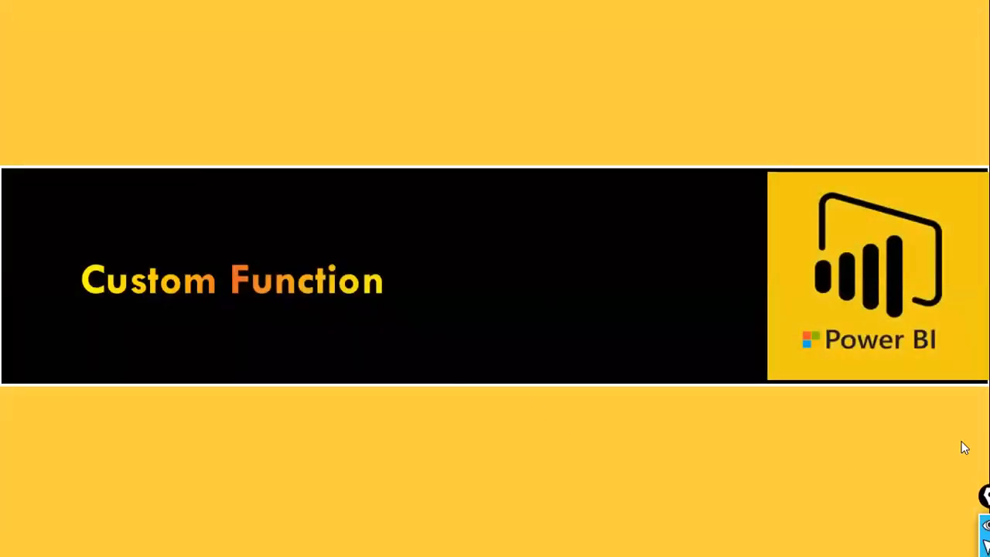
key(alt+Tab)
key(Tab)
key(Tab)
key(Tab)
key(super)
mouse_move(605, 542)
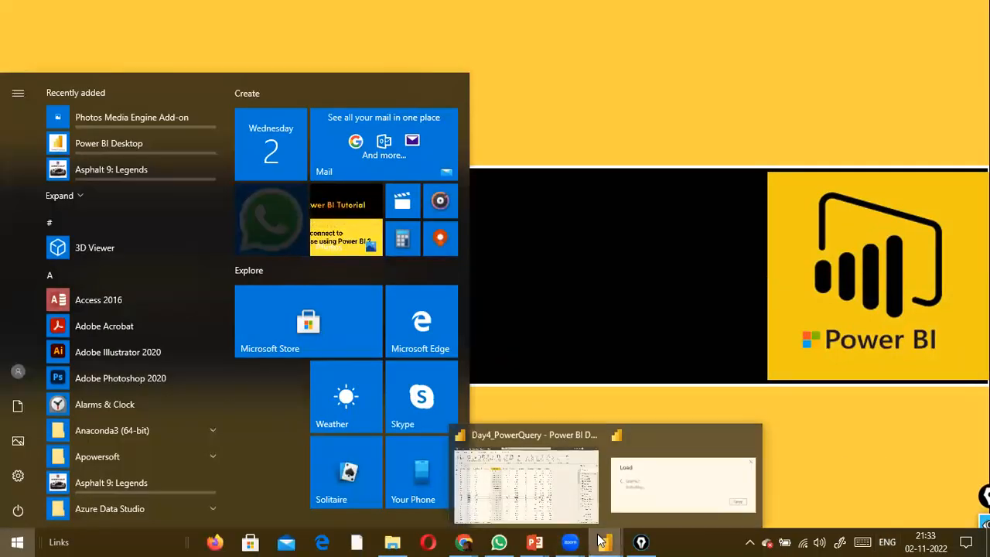
click(551, 481)
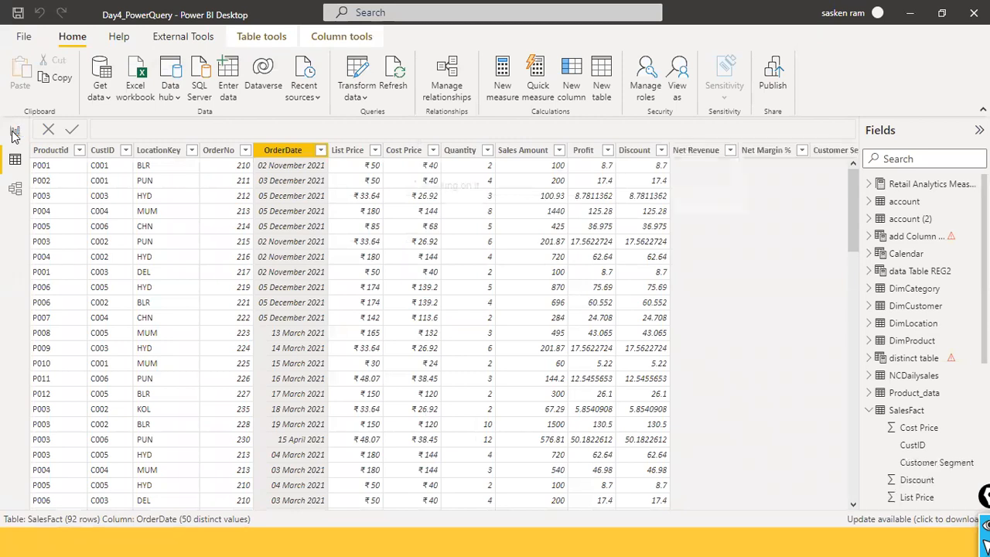
Load sales_w04.csv from the dat1 folder as a Text/CSV source and apply the pending query changes
click(101, 91)
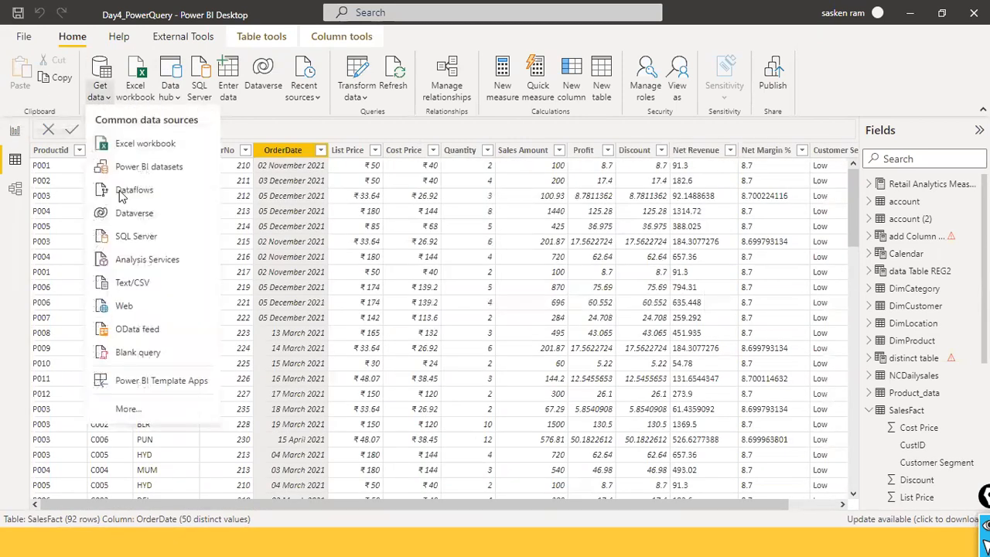
click(147, 287)
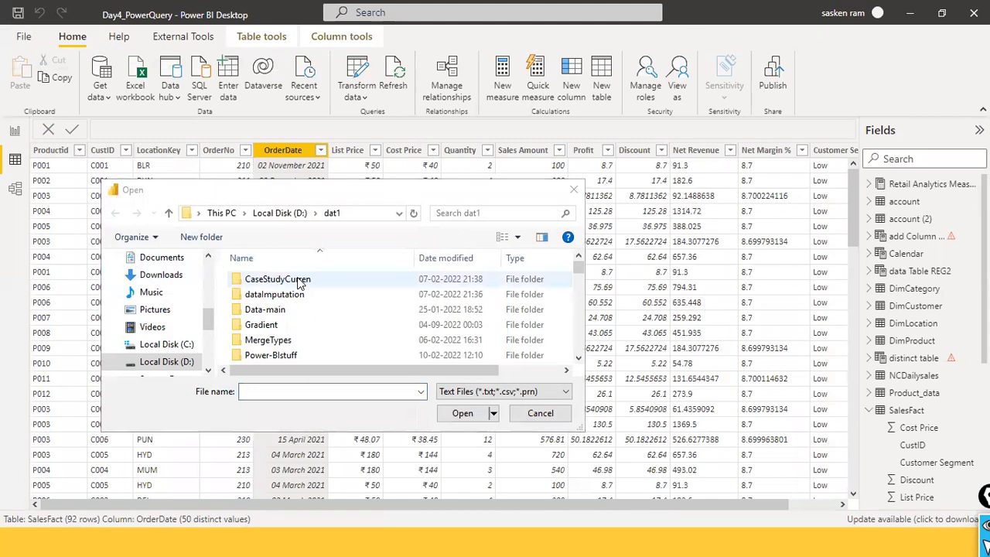
text(Sales by Region and Category.csv)
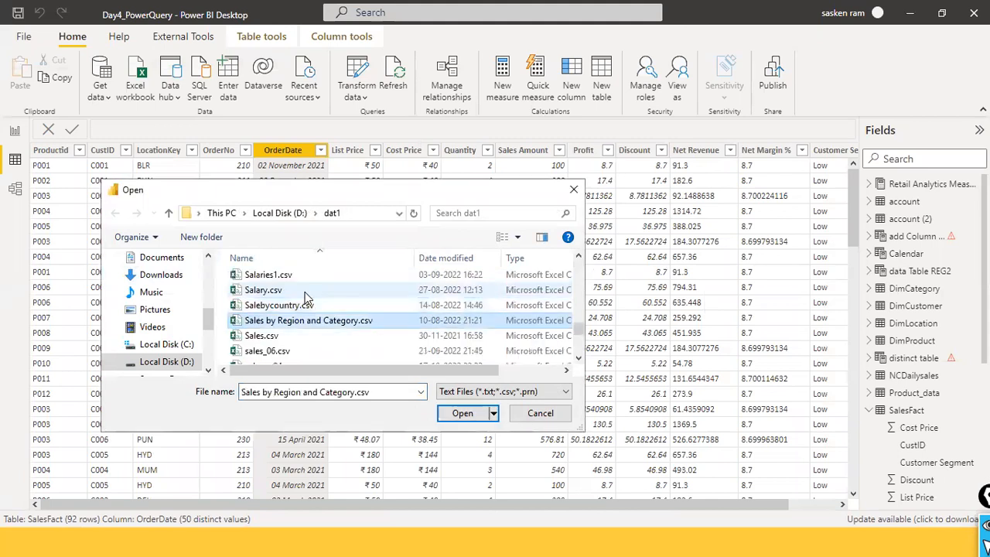
scroll(306, 298, down, 1)
click(301, 326)
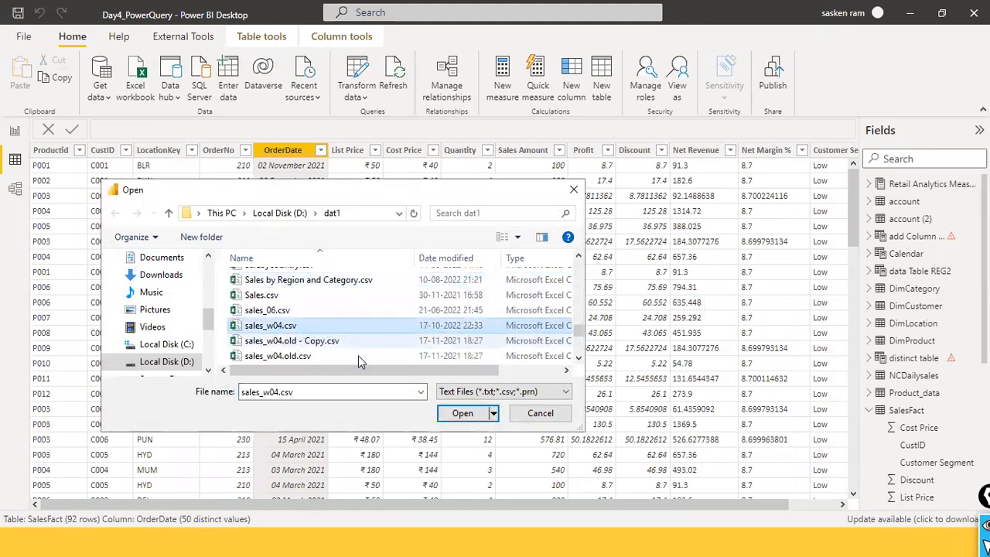
click(462, 413)
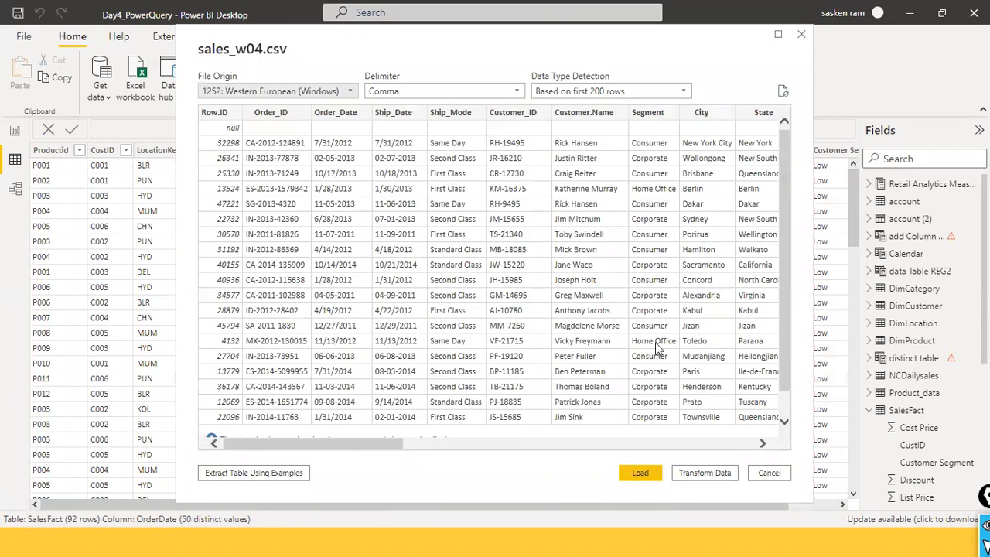
click(640, 474)
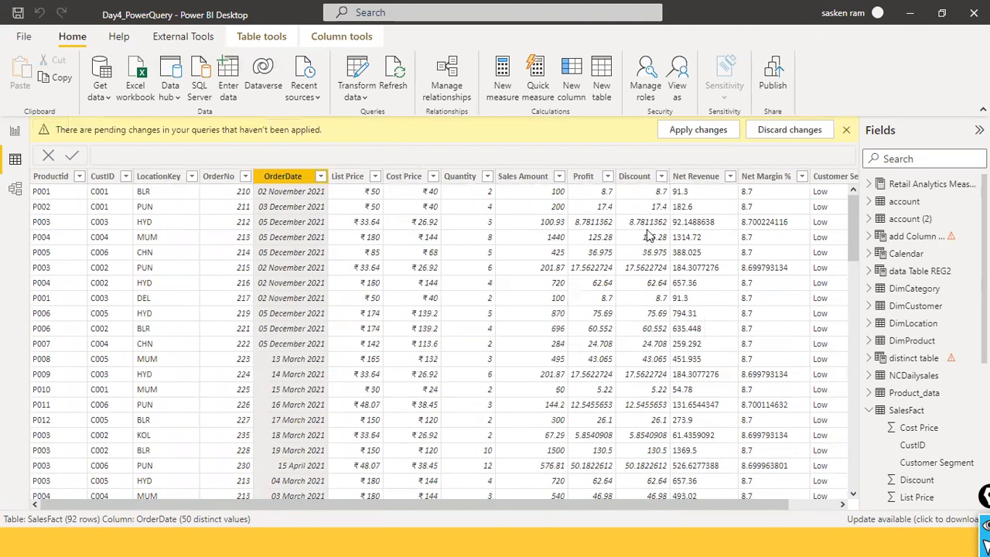
click(678, 135)
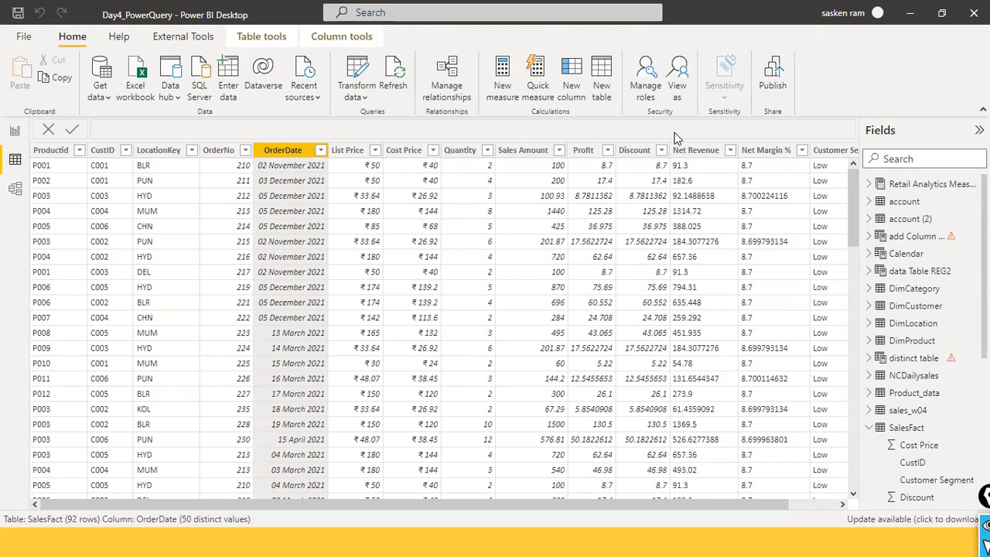
Open the Power Query Editor to transform the loaded data
click(357, 96)
click(379, 119)
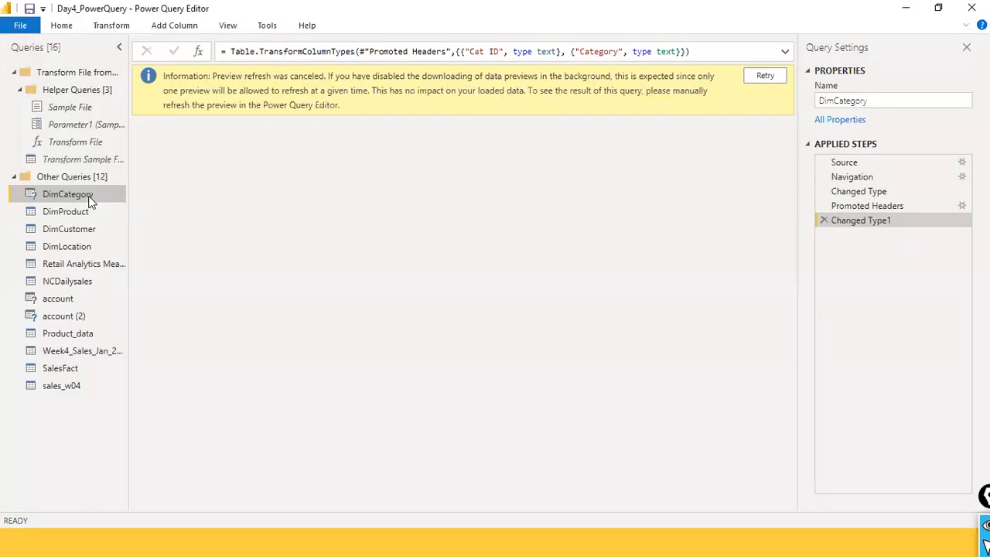
right_click(89, 195)
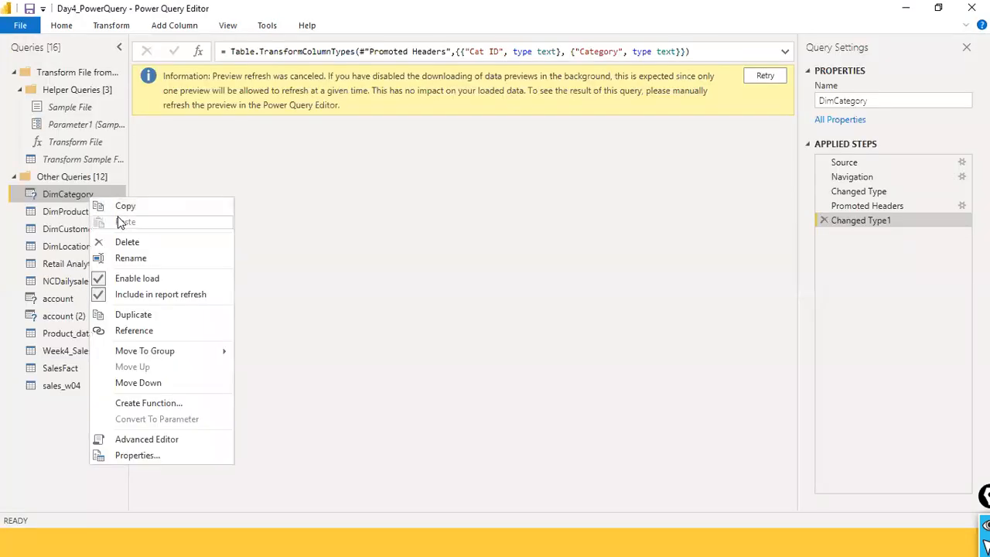
click(134, 242)
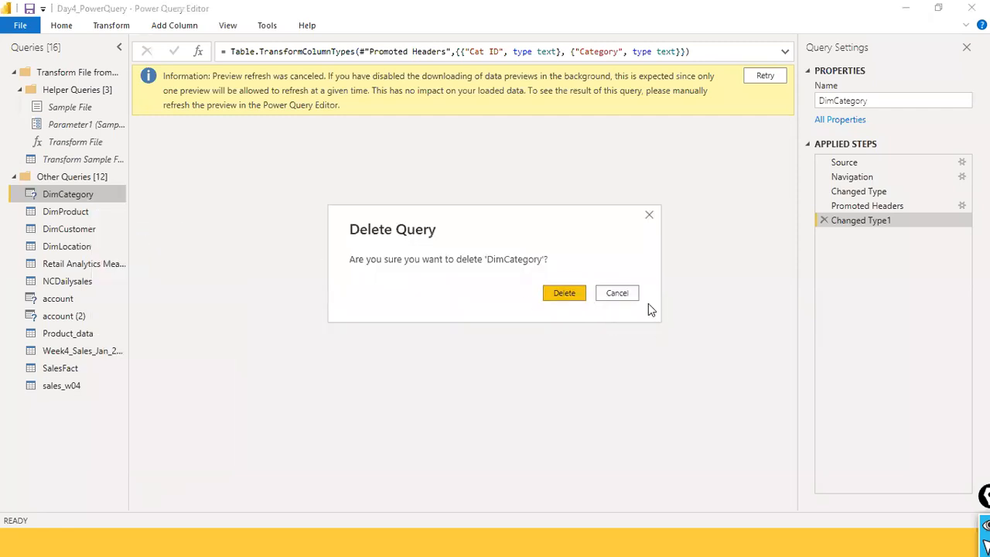
click(616, 294)
Retry the DimCategory preview and promote its first row to headers, deleting the added Changed Type2 step
click(766, 76)
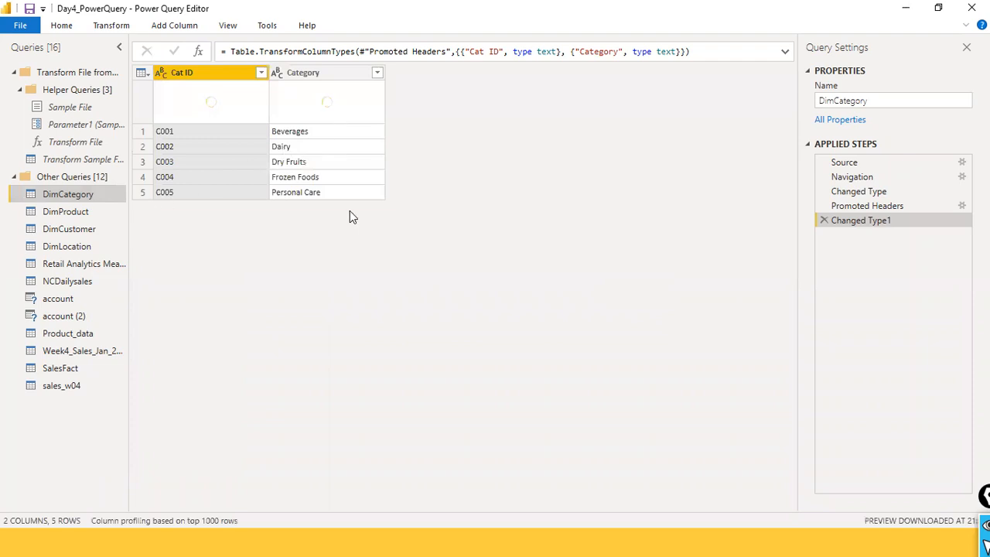
click(114, 26)
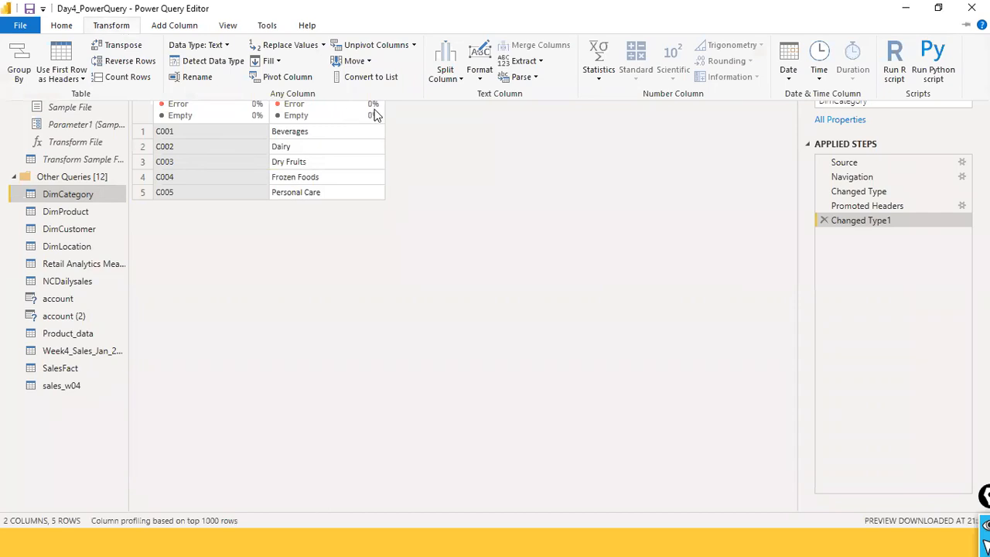
click(82, 80)
click(76, 92)
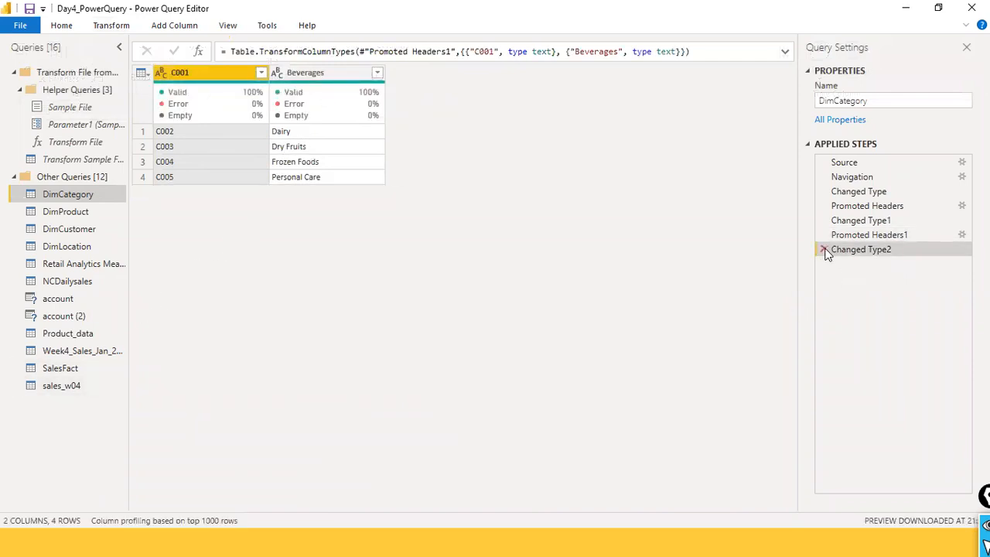
click(824, 249)
Open the sales_w04 query and remove 1 row from the top of the table
click(62, 385)
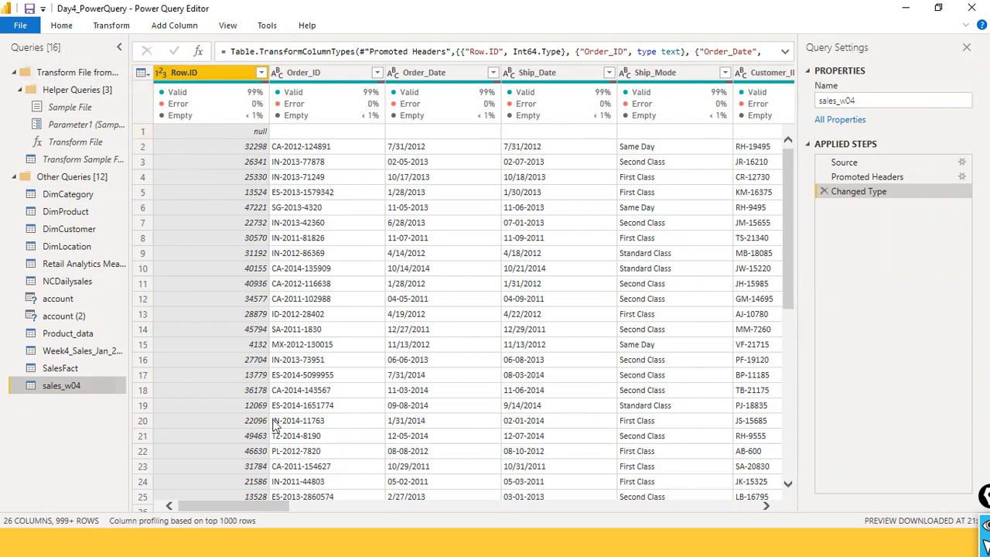
drag(251, 503, 777, 506)
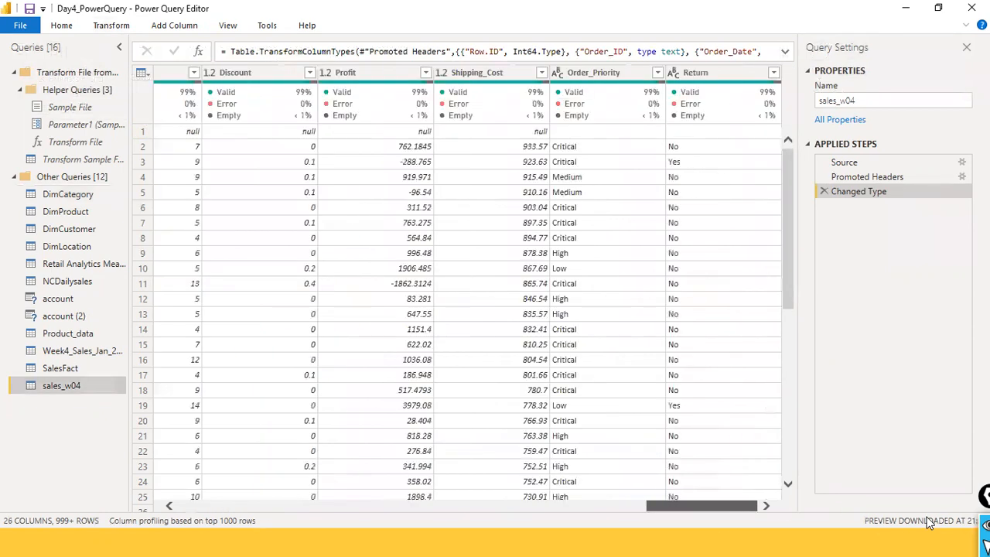
drag(702, 506, 48, 444)
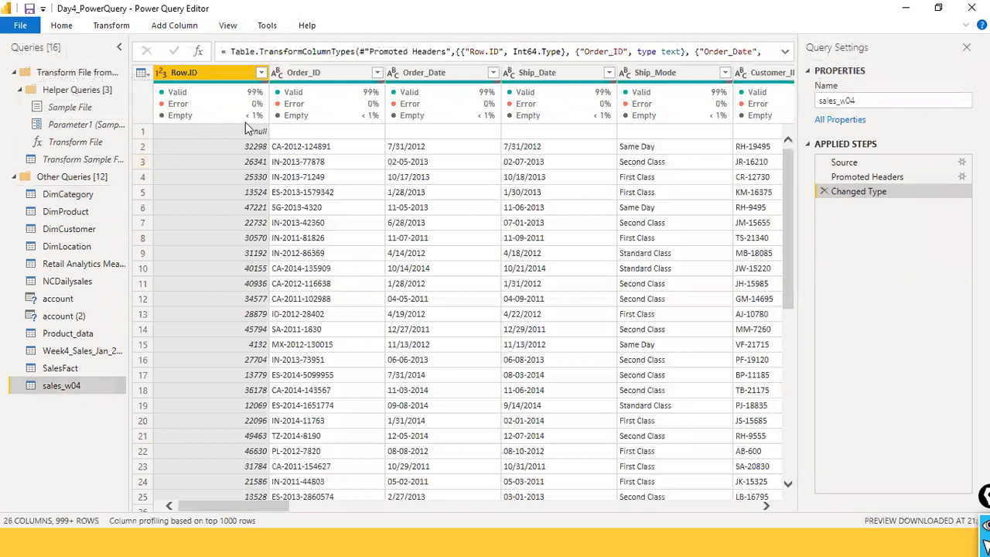
click(229, 27)
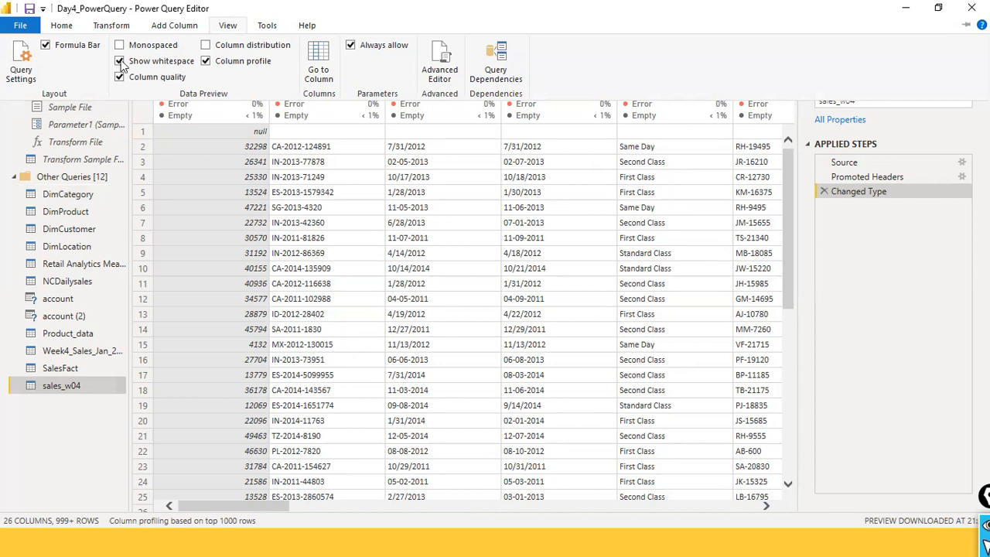
click(62, 26)
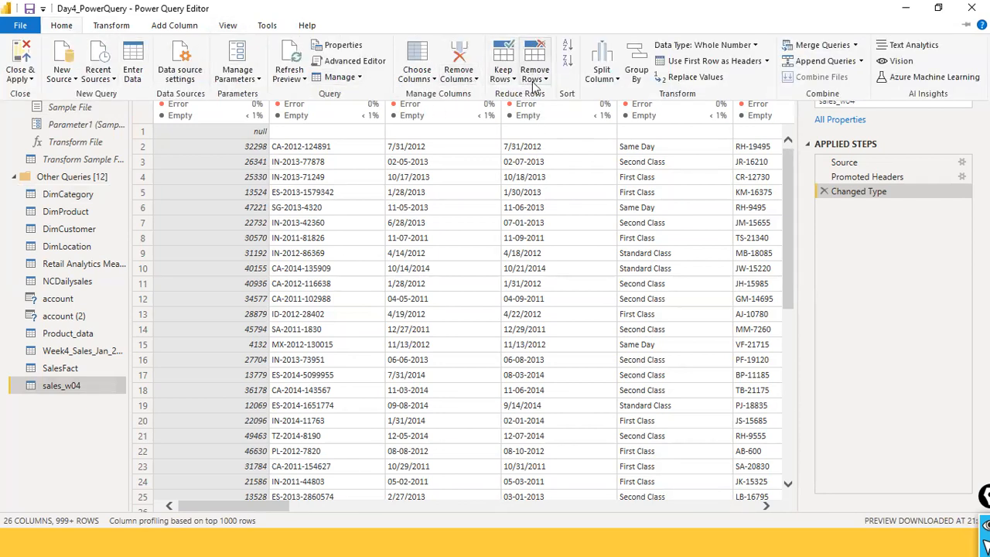
click(535, 77)
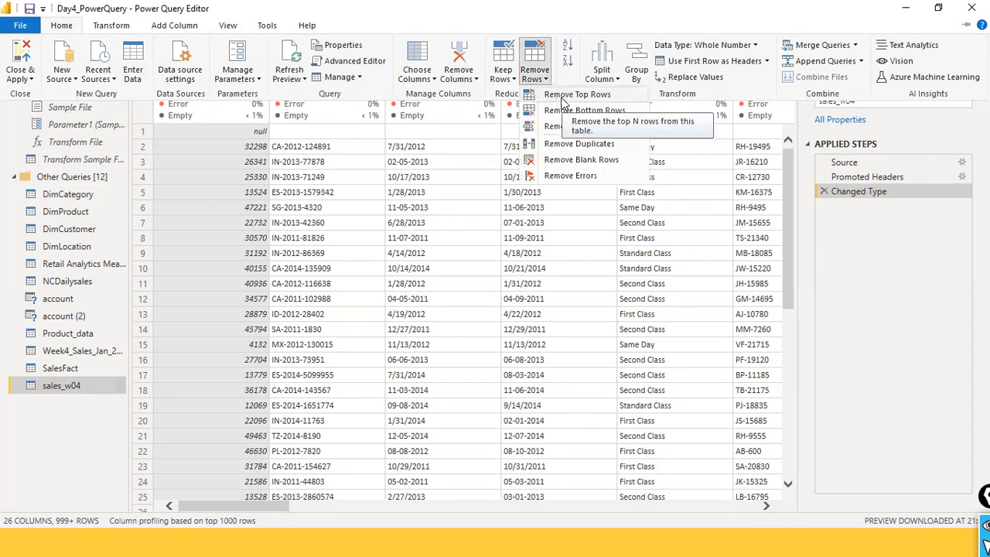
click(562, 96)
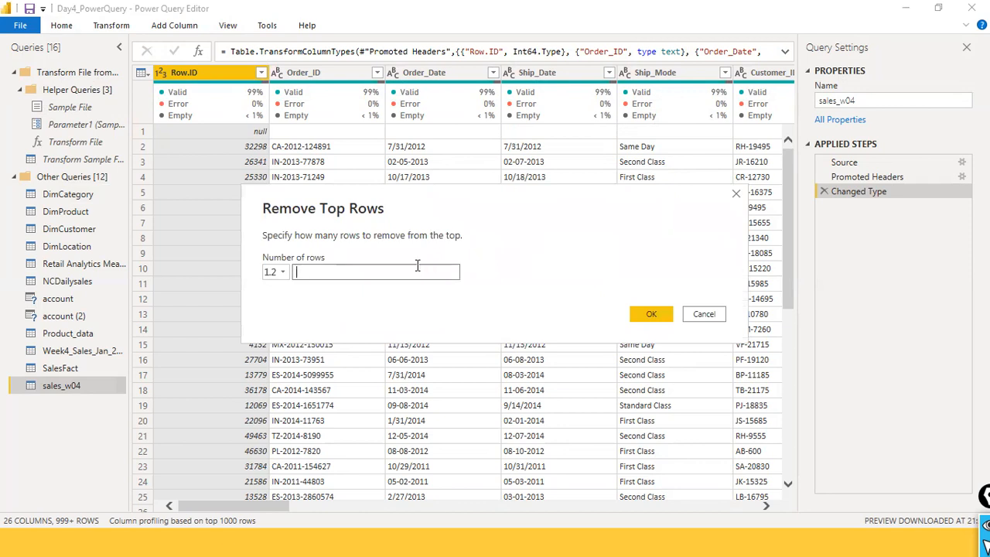
text(1)
click(650, 313)
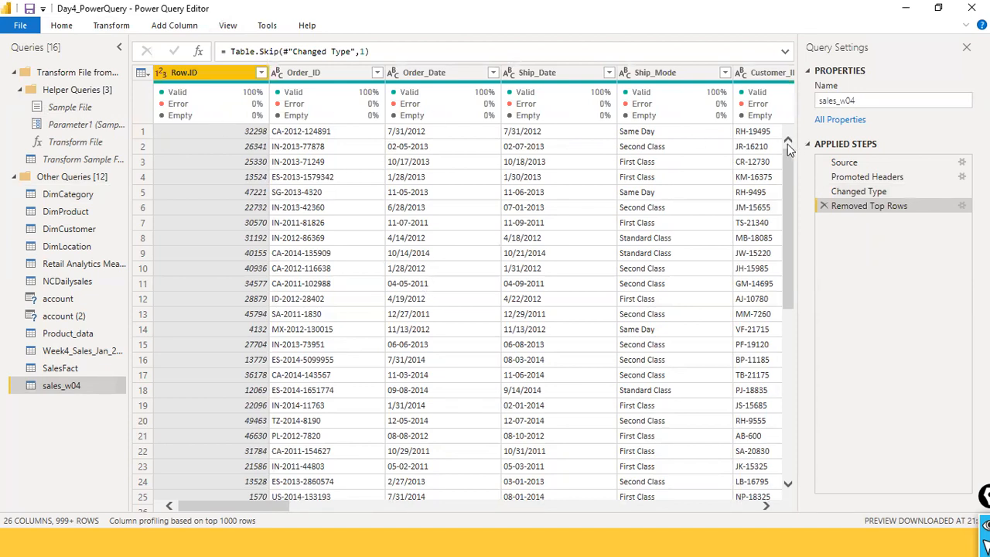
Look across the sales_w04 columns and examine the Country State column's values, shrinking its profile pane to show more rows
drag(255, 504, 519, 497)
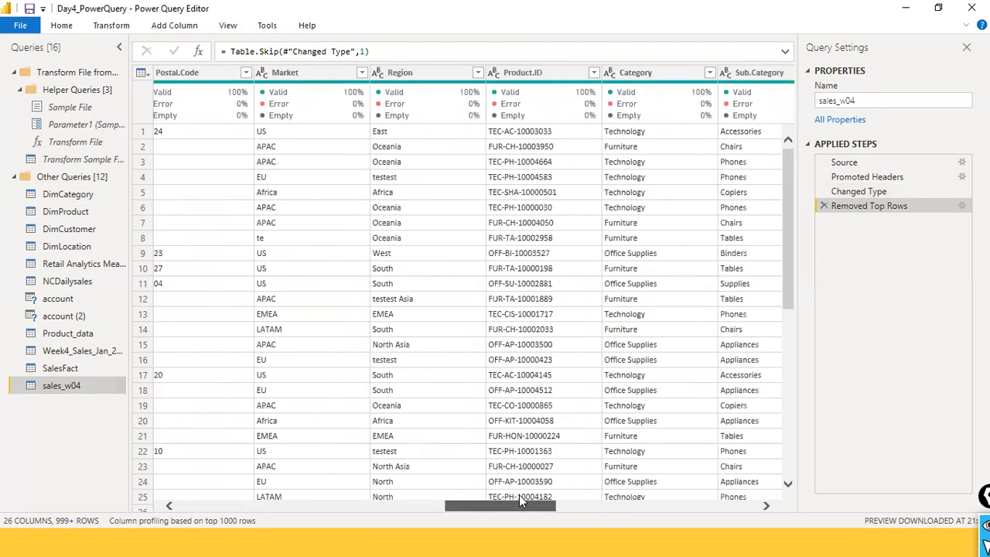
drag(519, 497, 409, 437)
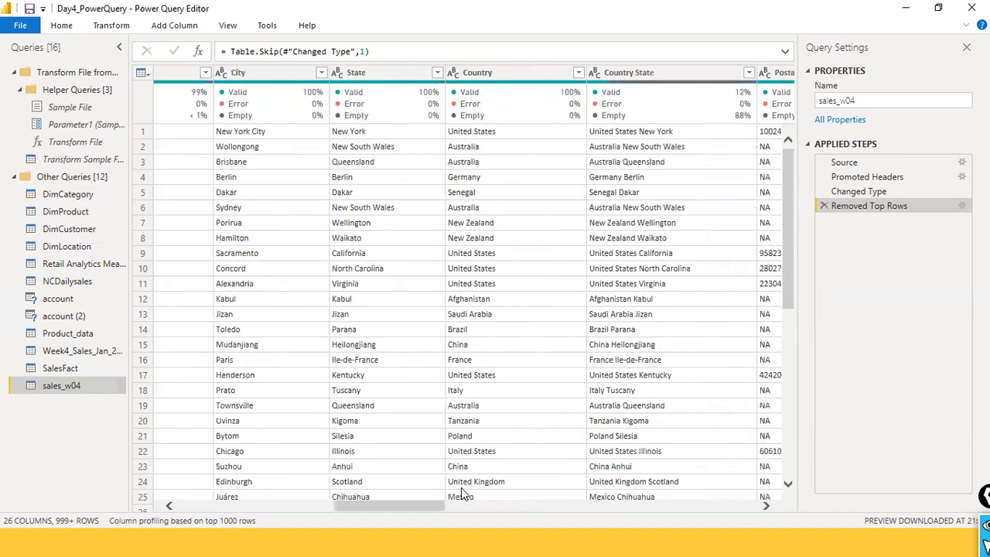
drag(442, 507, 773, 481)
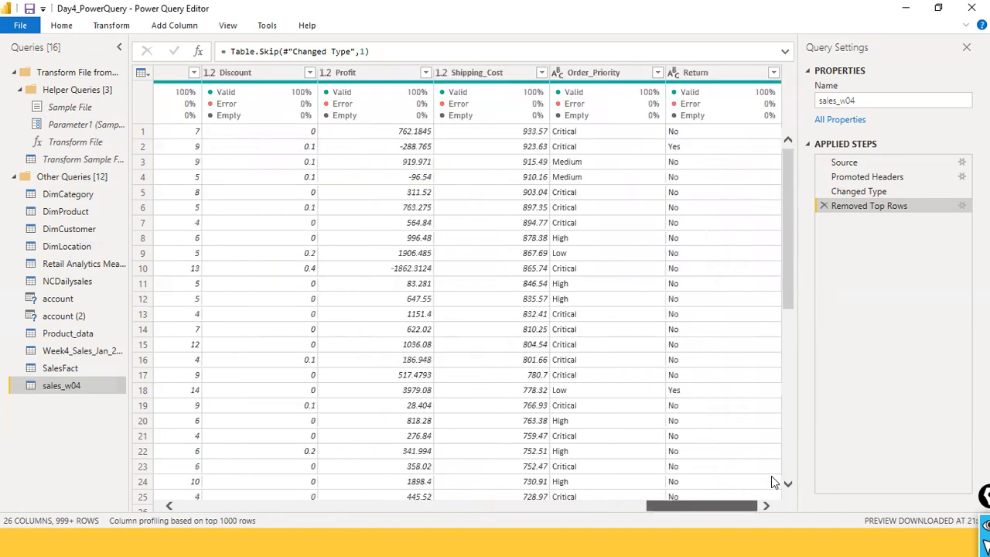
click(173, 26)
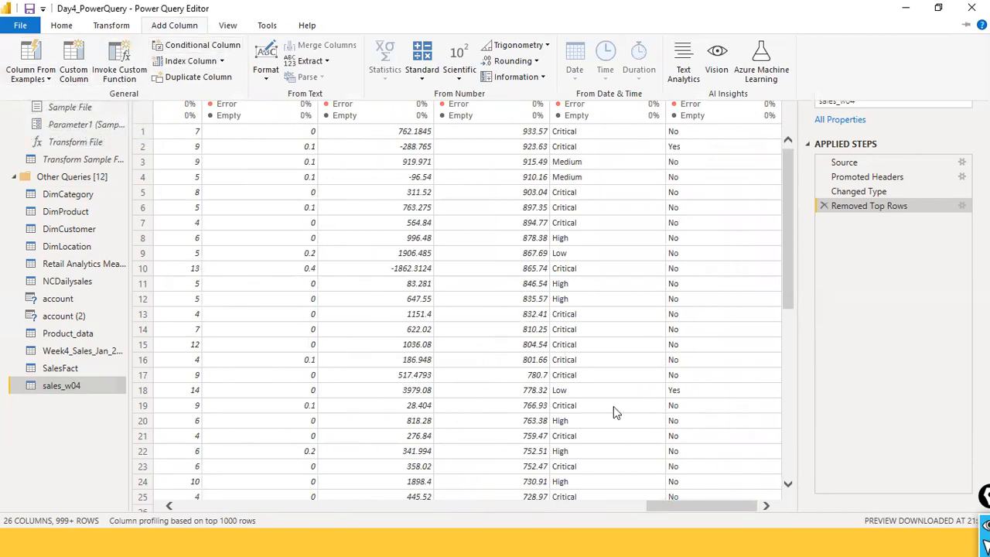
click(557, 498)
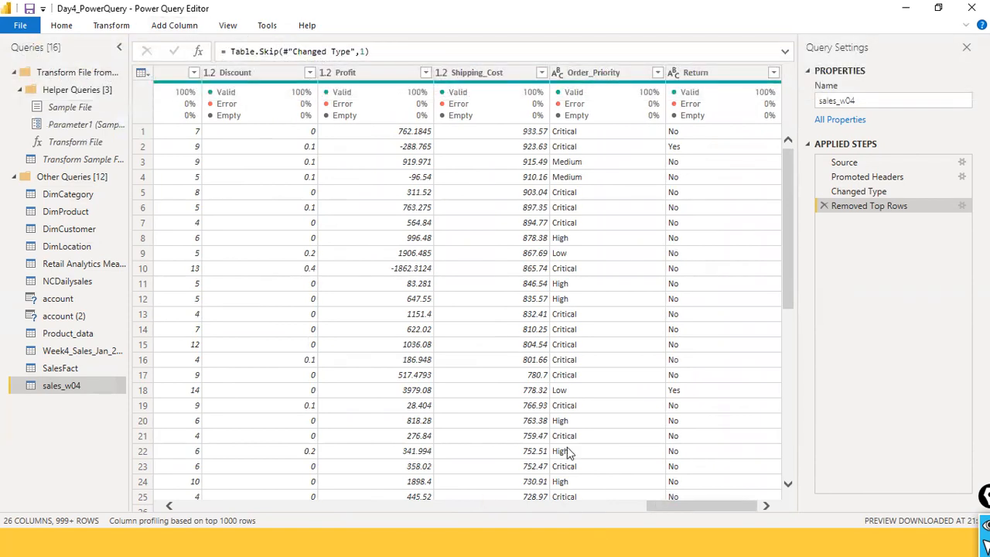
drag(651, 510, 361, 487)
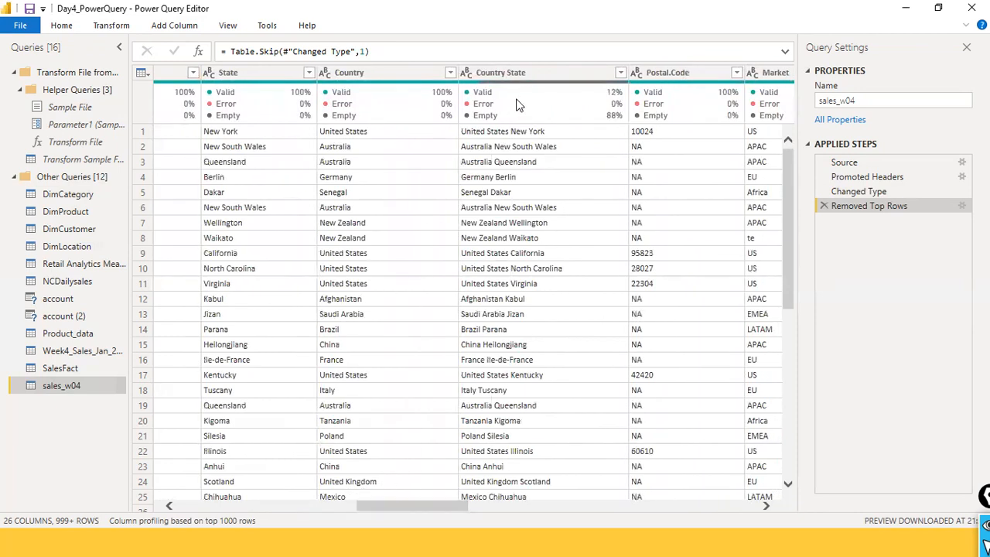
click(528, 71)
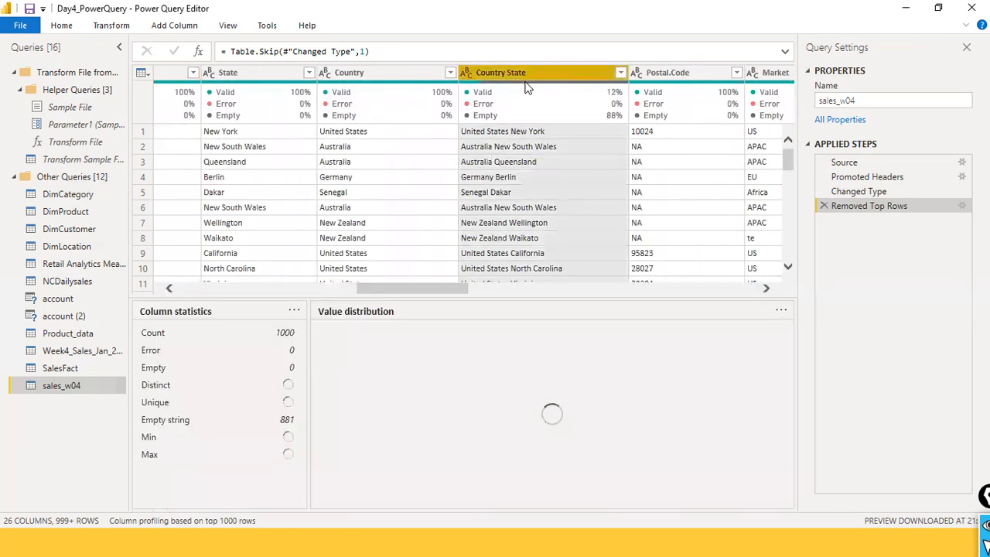
drag(515, 300, 480, 477)
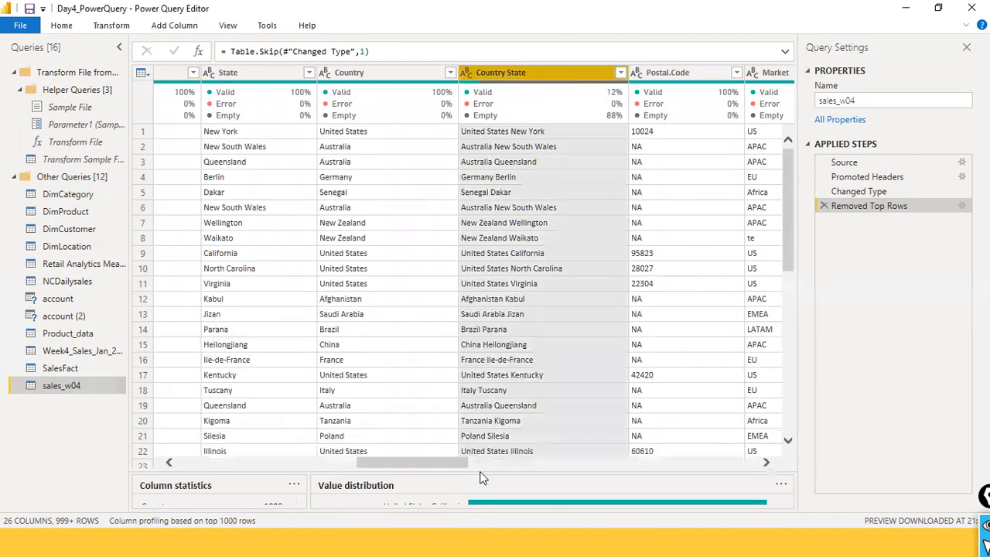
mouse_move(509, 90)
right_click(522, 73)
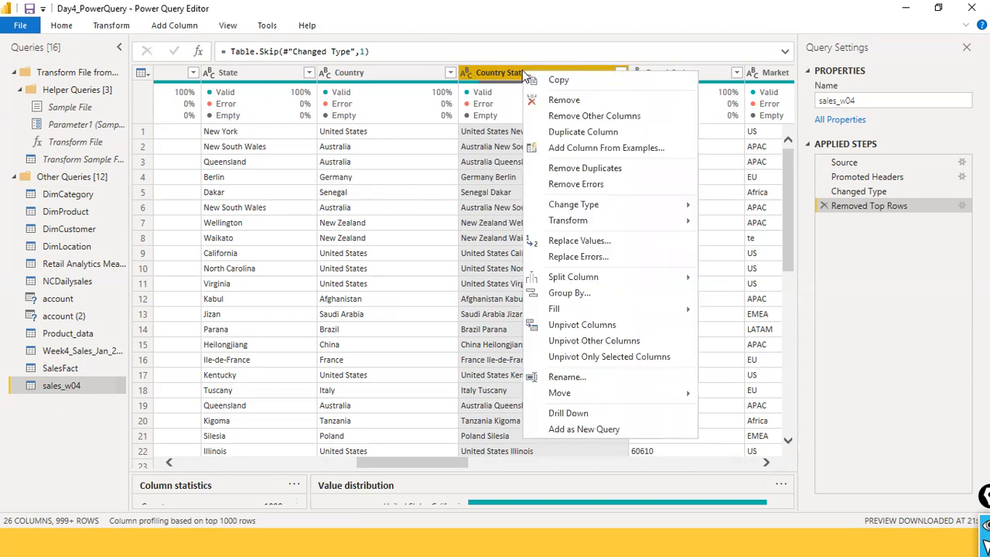
mouse_move(613, 277)
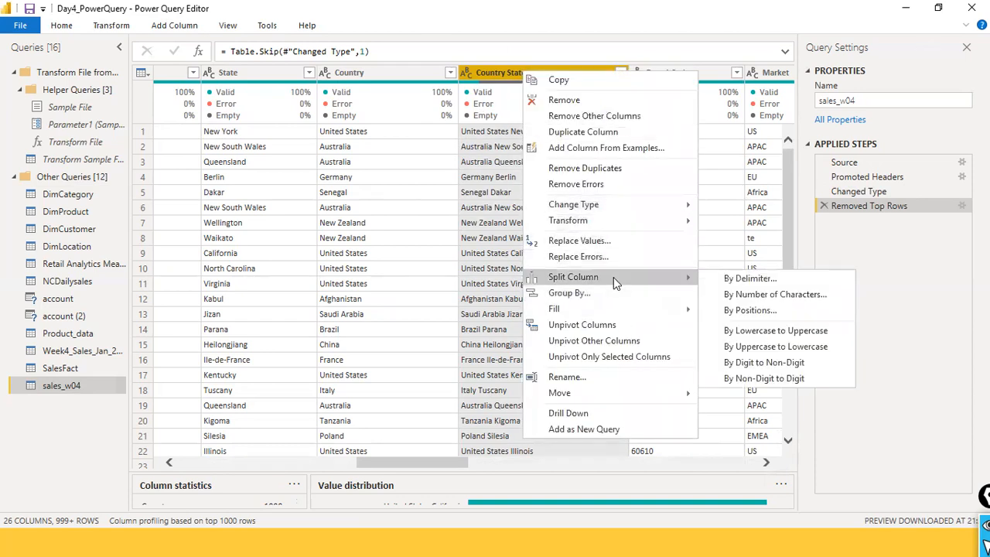
click(746, 280)
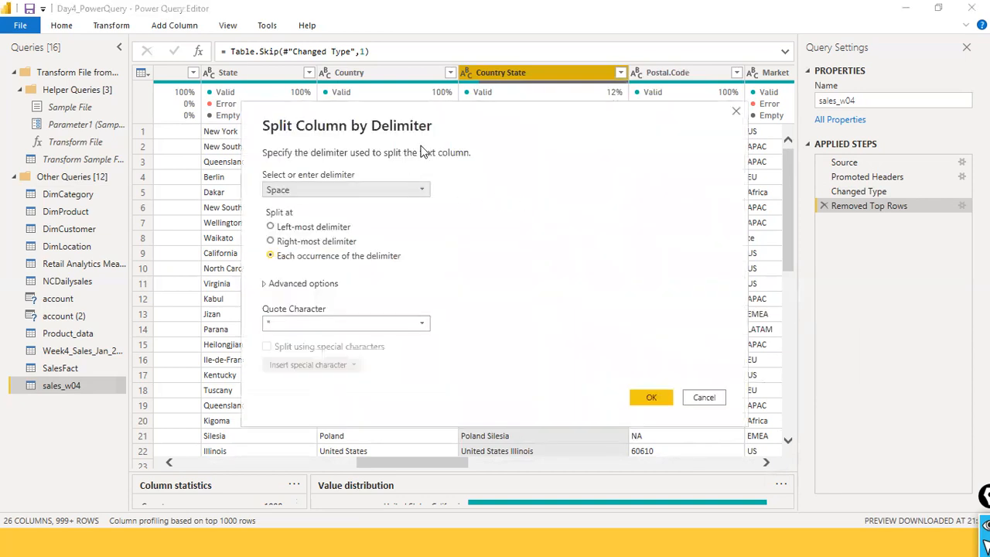
drag(473, 129, 721, 254)
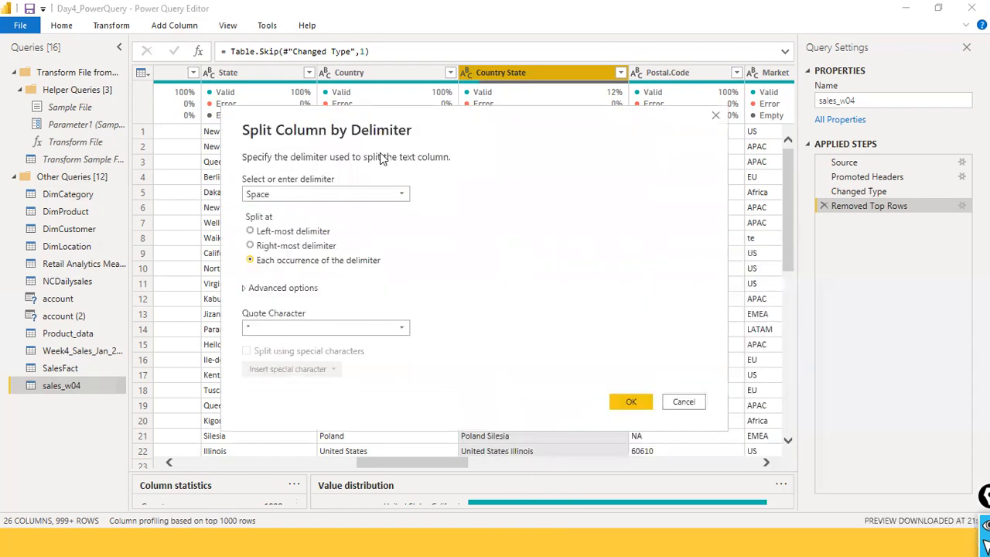
click(684, 401)
click(696, 404)
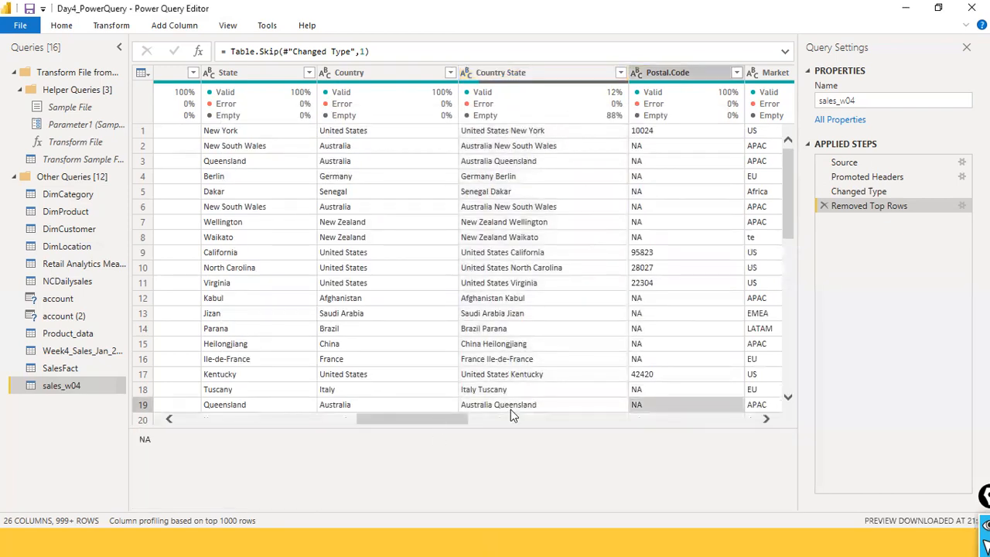
drag(404, 423, 688, 440)
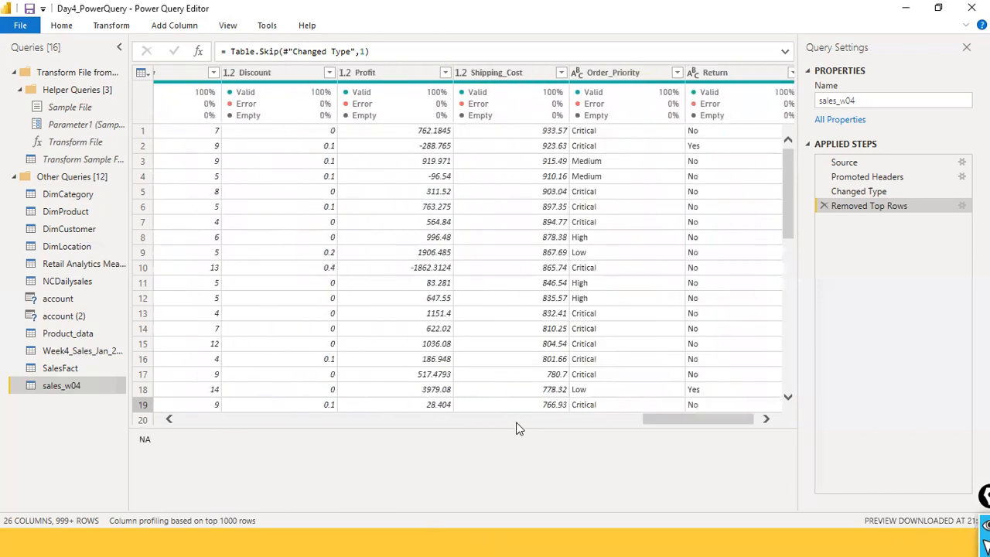
Go to the Country State column of sales_w04 by searching the column list for "coun"
drag(517, 427, 460, 499)
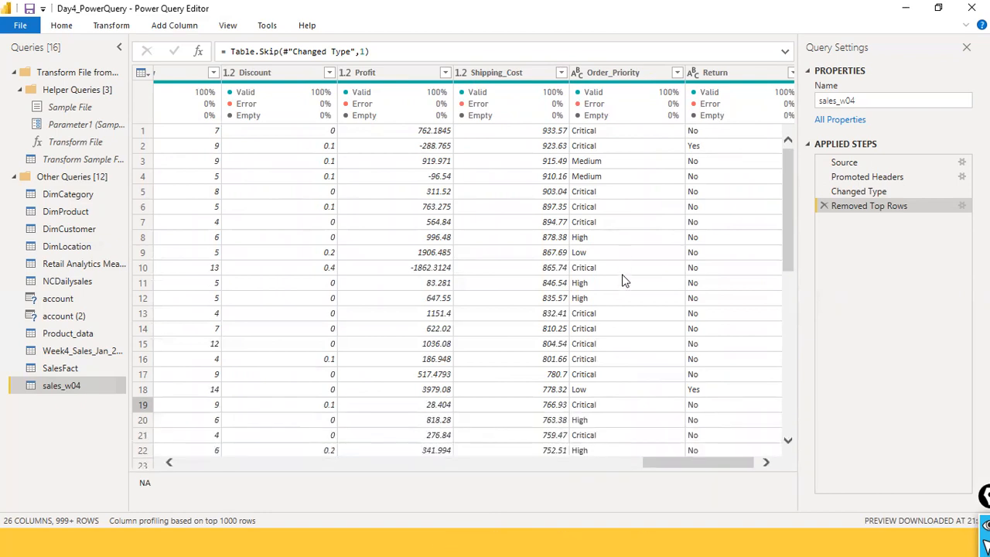
drag(668, 462, 181, 445)
drag(291, 456, 607, 454)
drag(424, 462, 701, 461)
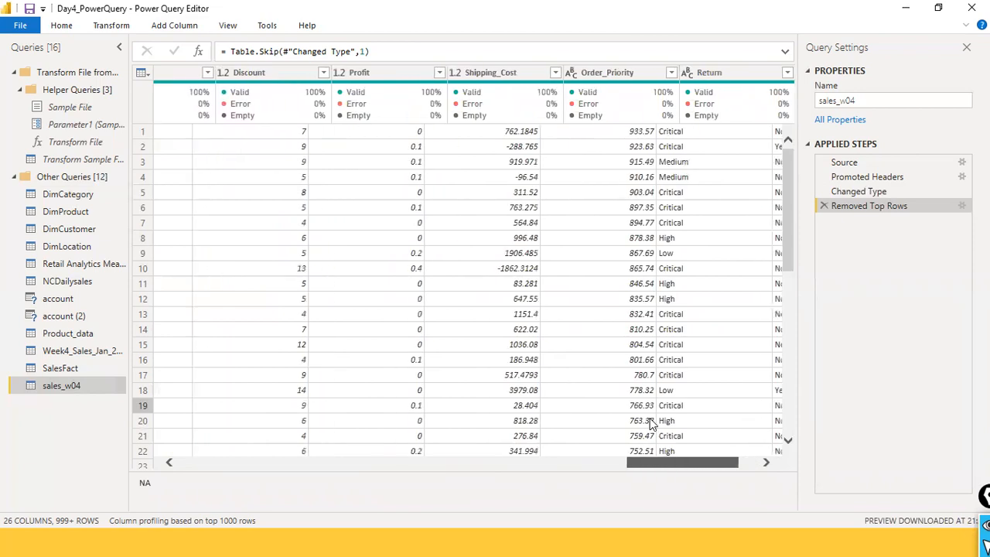
scroll(596, 413, left, 5)
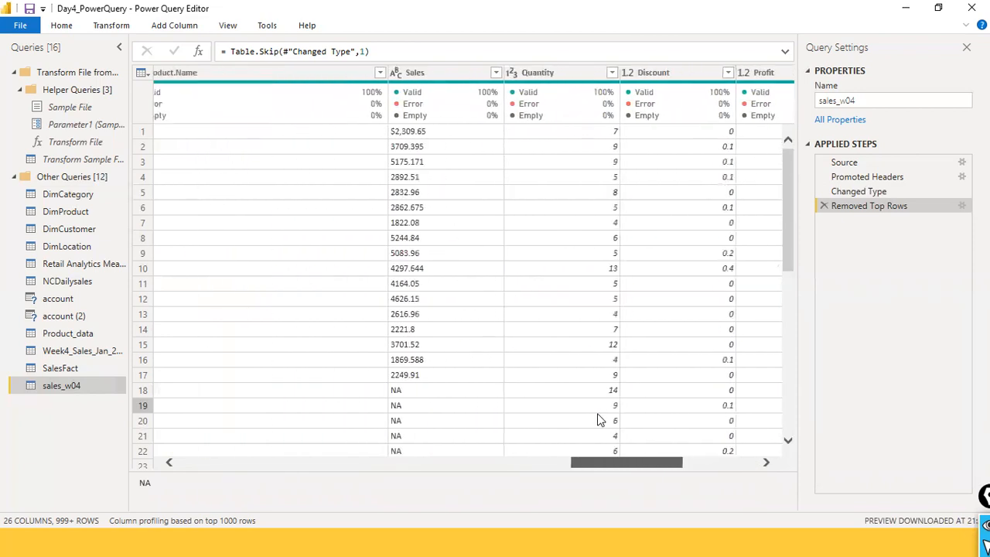
click(227, 26)
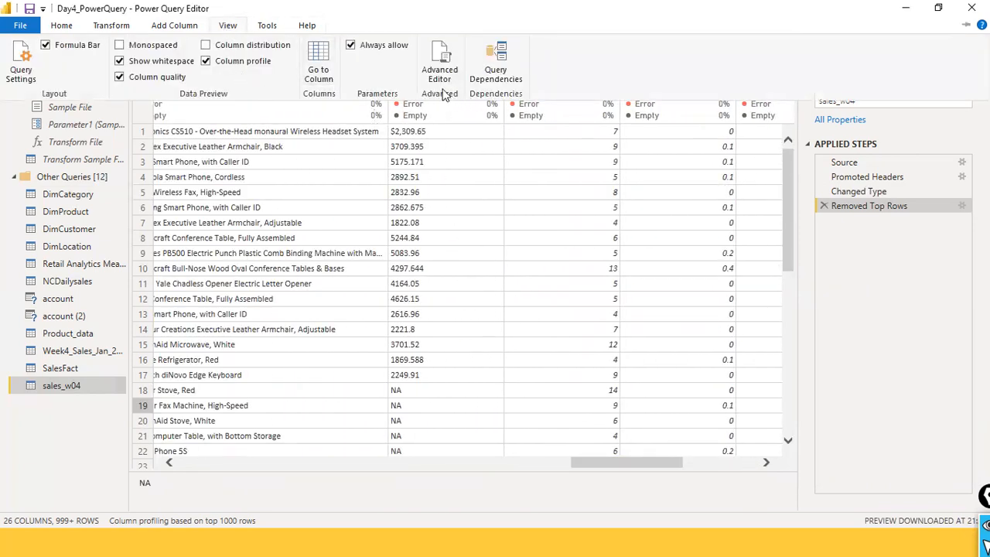
click(318, 77)
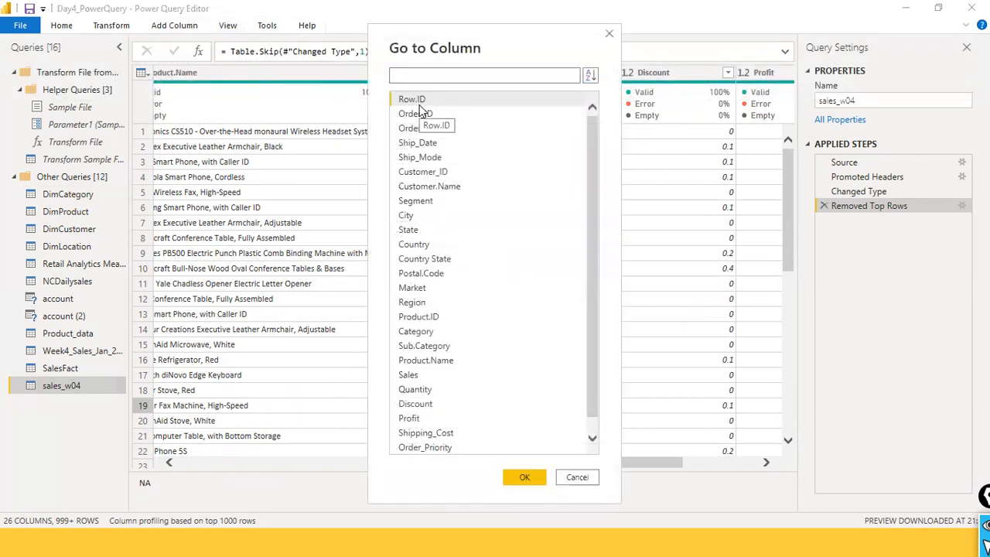
text(coun)
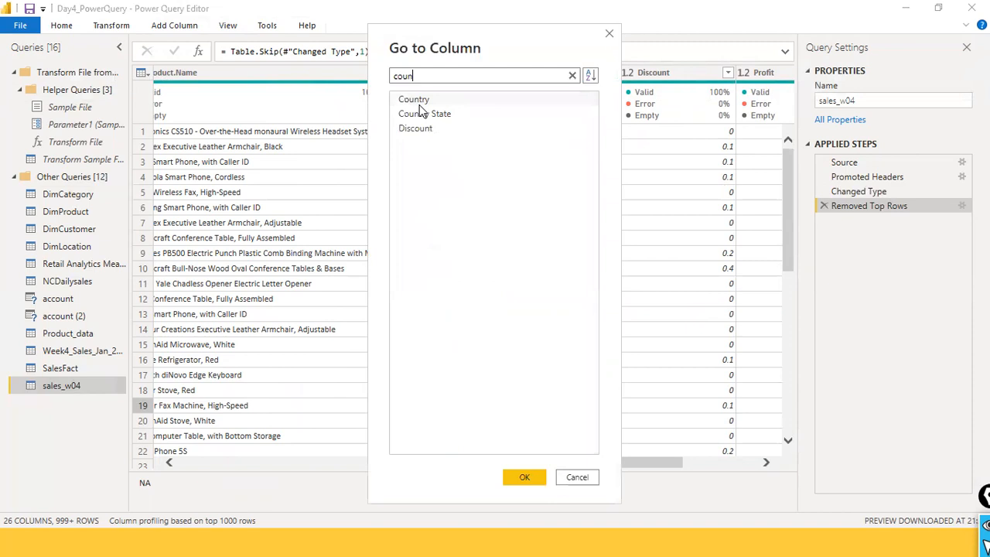
key(Down)
key(Down)
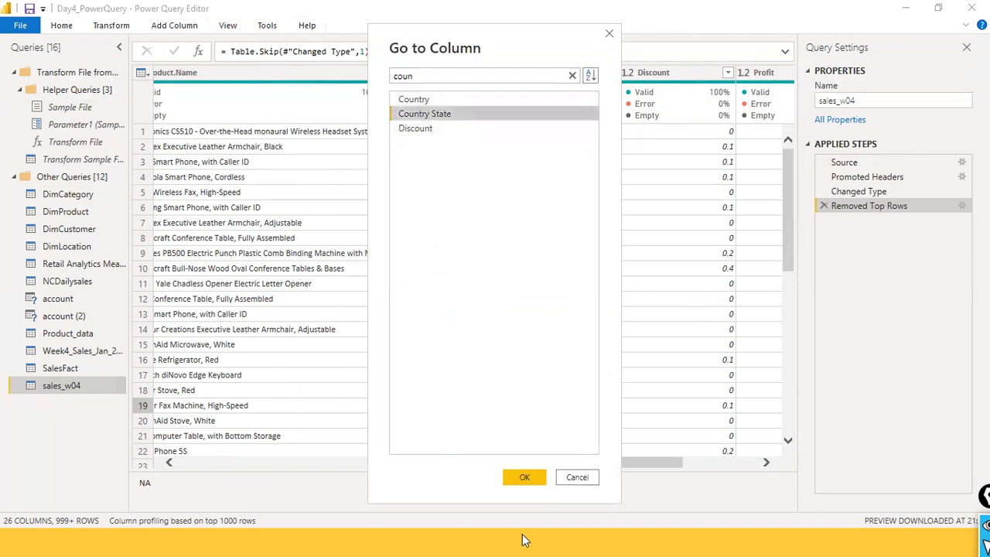
click(512, 479)
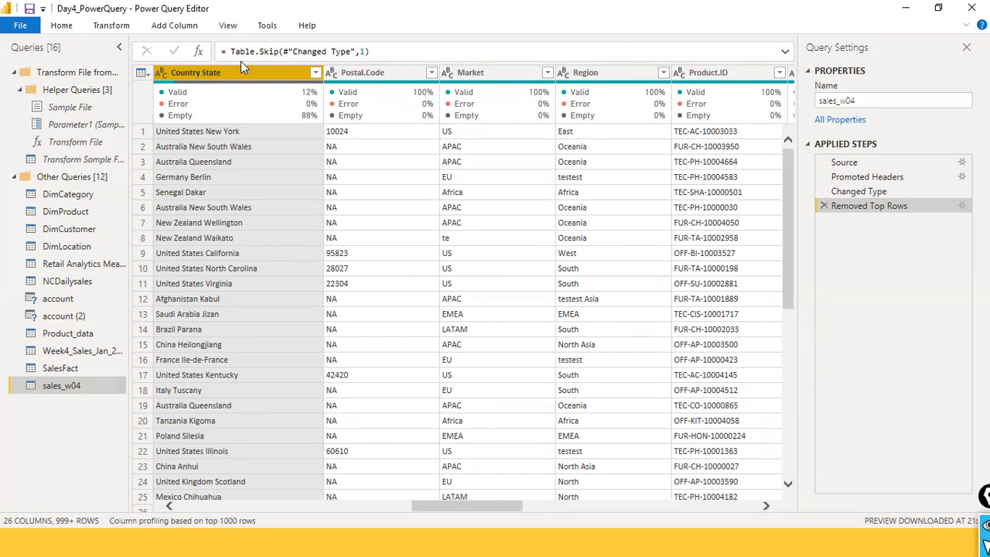
drag(507, 464, 806, 456)
click(159, 27)
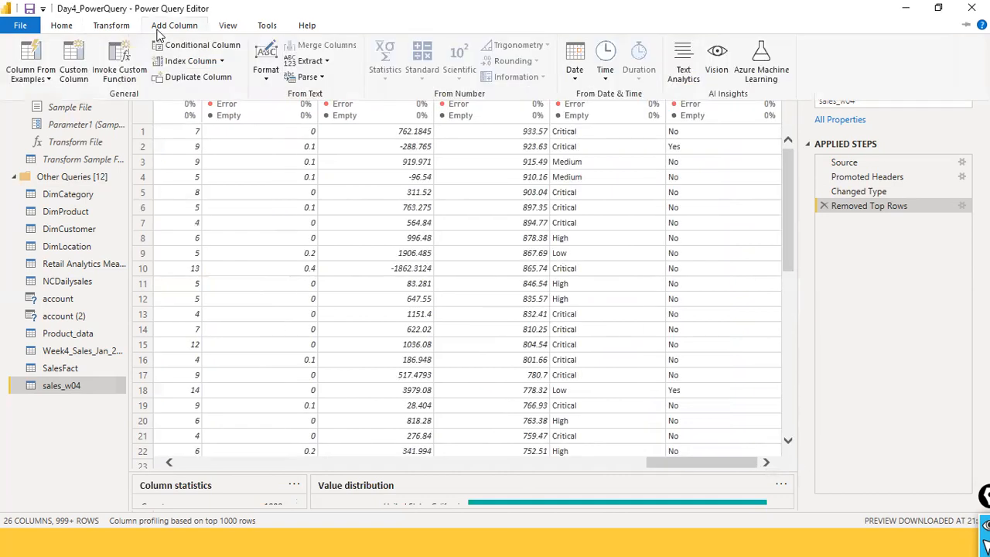
click(48, 80)
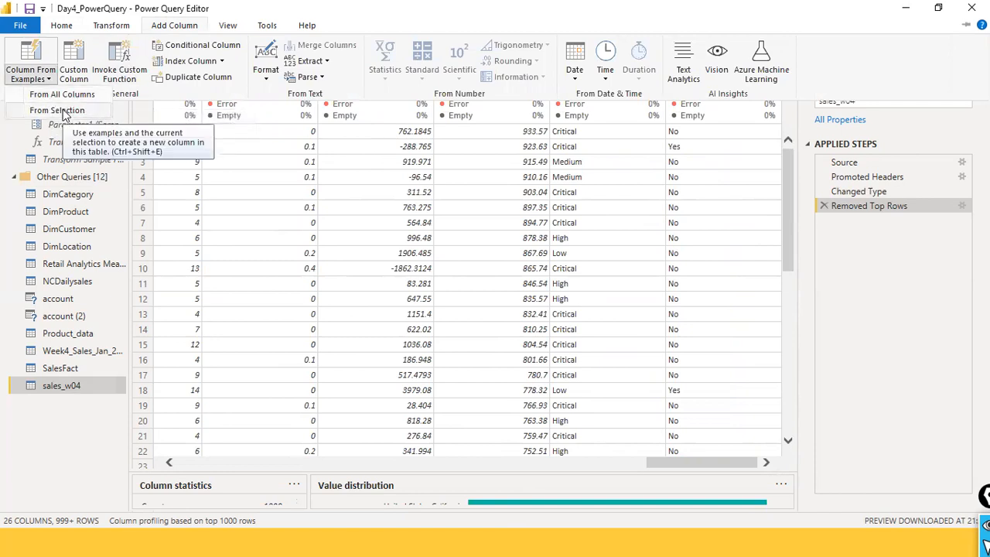
click(64, 113)
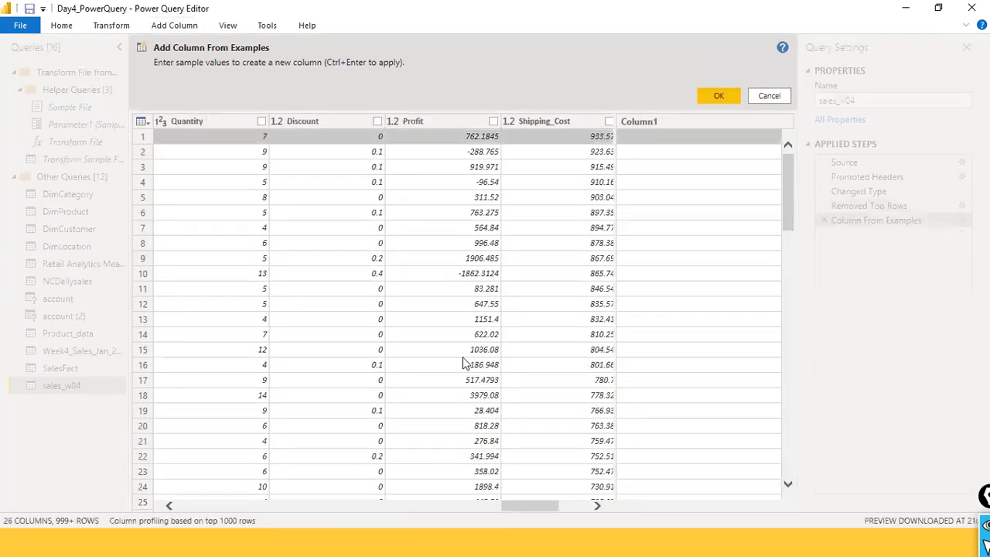
drag(487, 508, 364, 502)
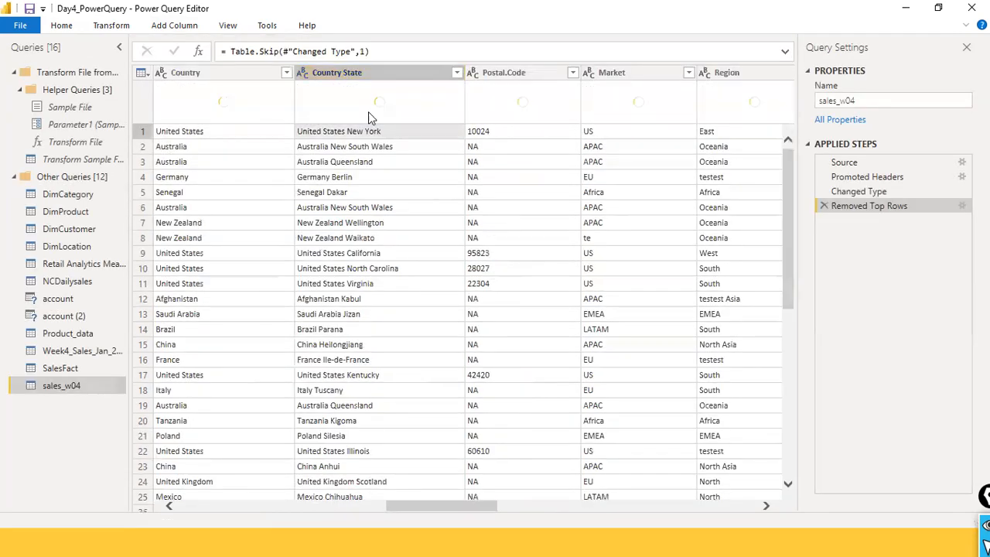
Move the Country State column to the end of the table and start a column from examples based on that selection
click(376, 72)
drag(441, 83, 826, 93)
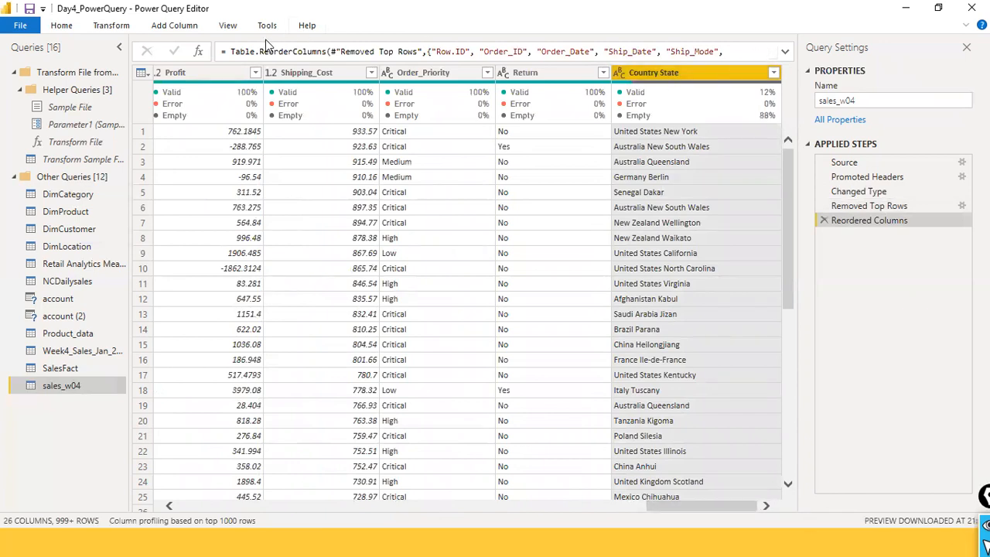
click(192, 28)
click(46, 77)
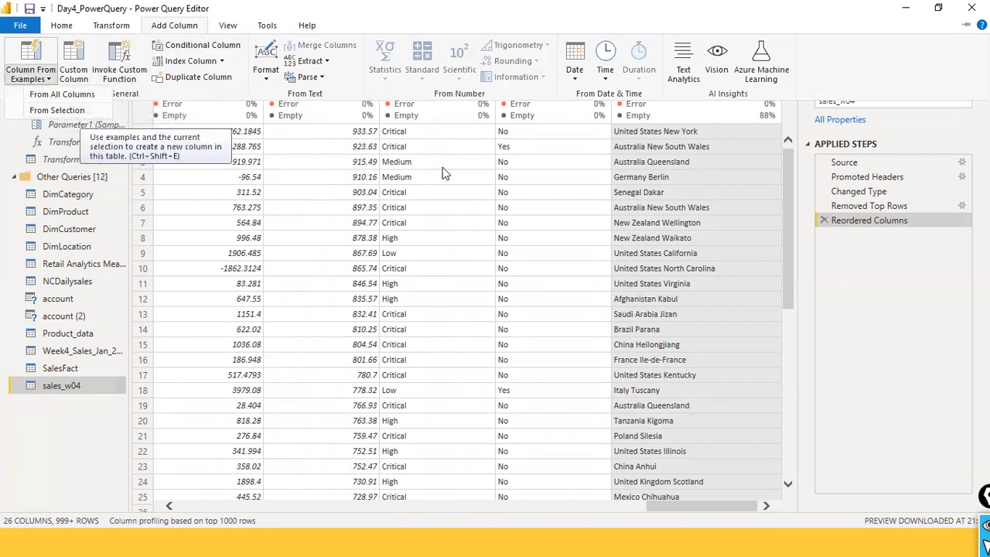
click(68, 116)
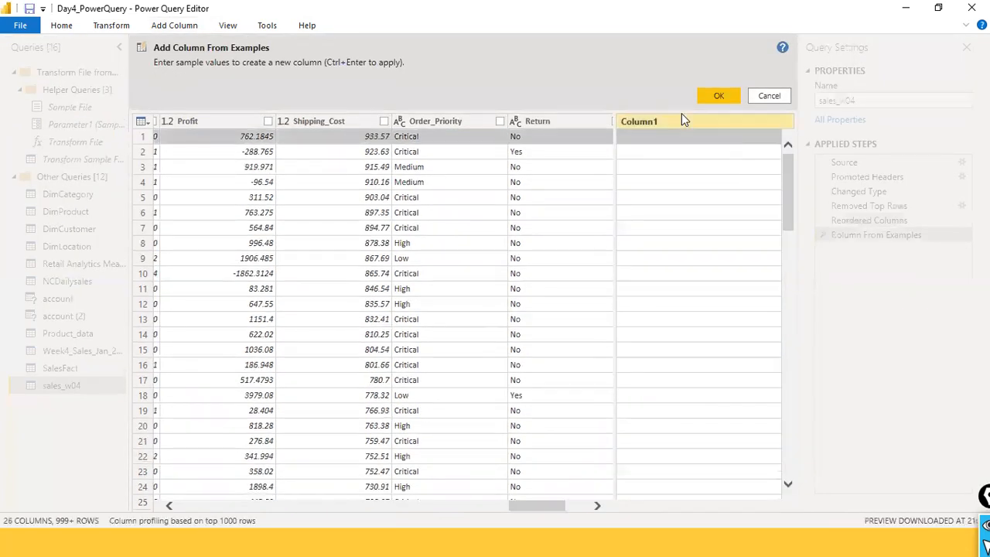
drag(556, 504, 596, 533)
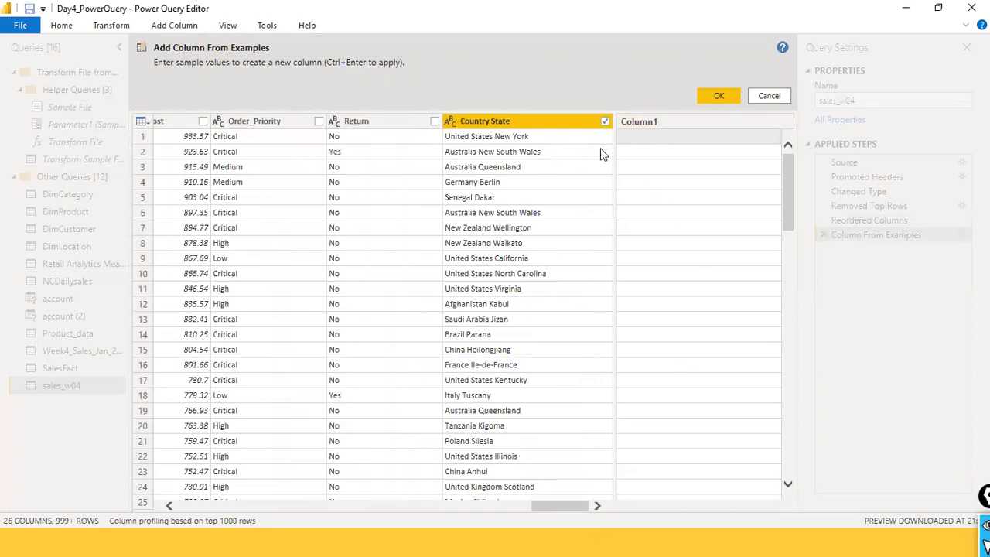
Enter United States as the example value for row 1 of the new column
click(646, 138)
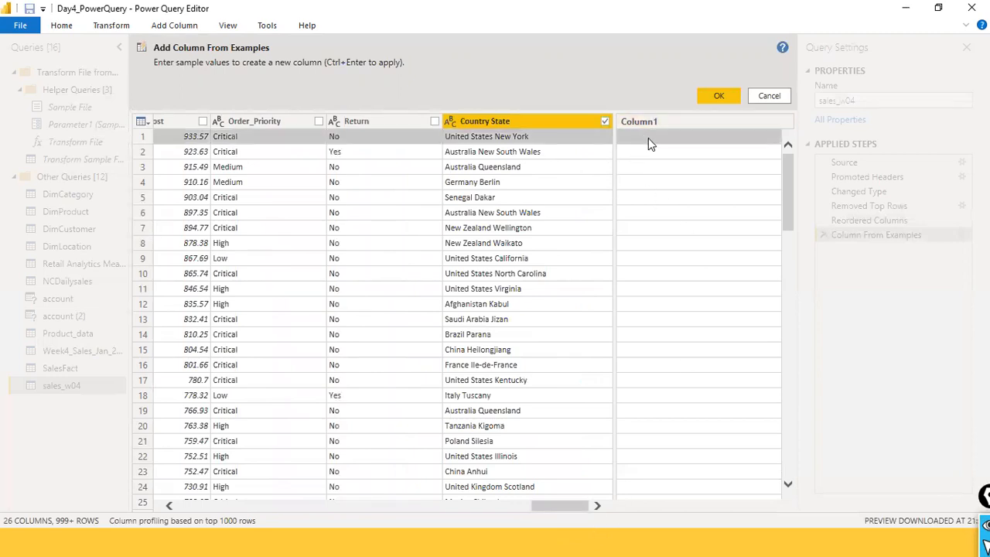
click(658, 136)
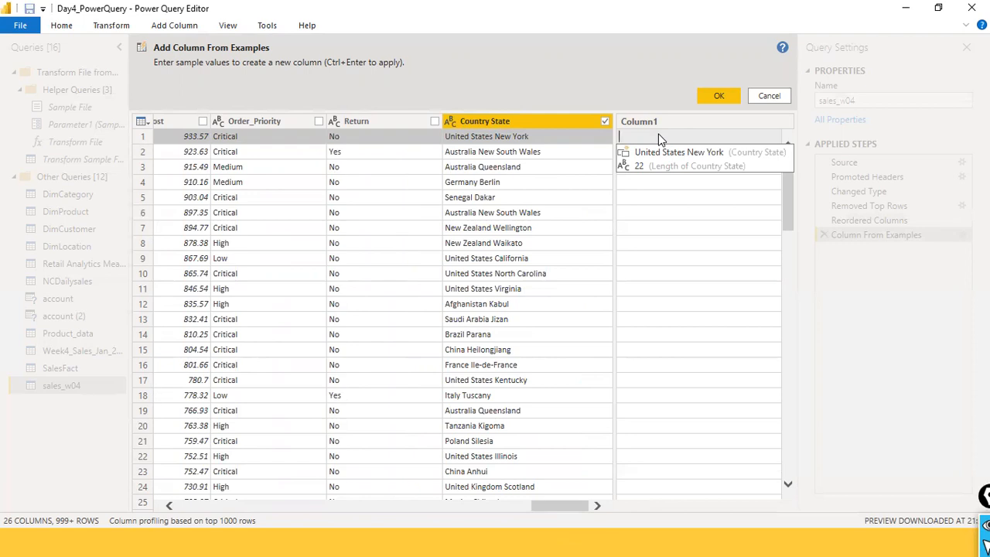
text(United)
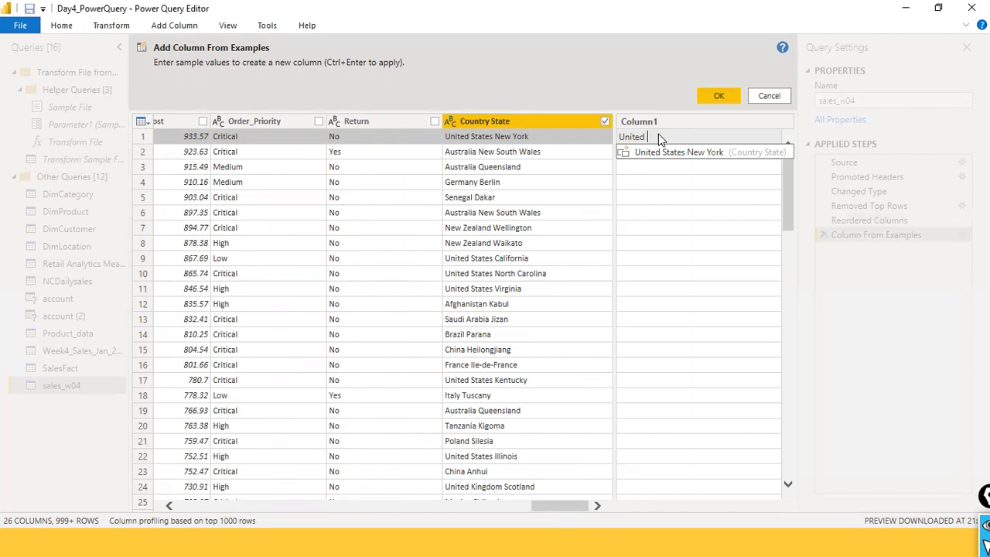
text( States)
key(Return)
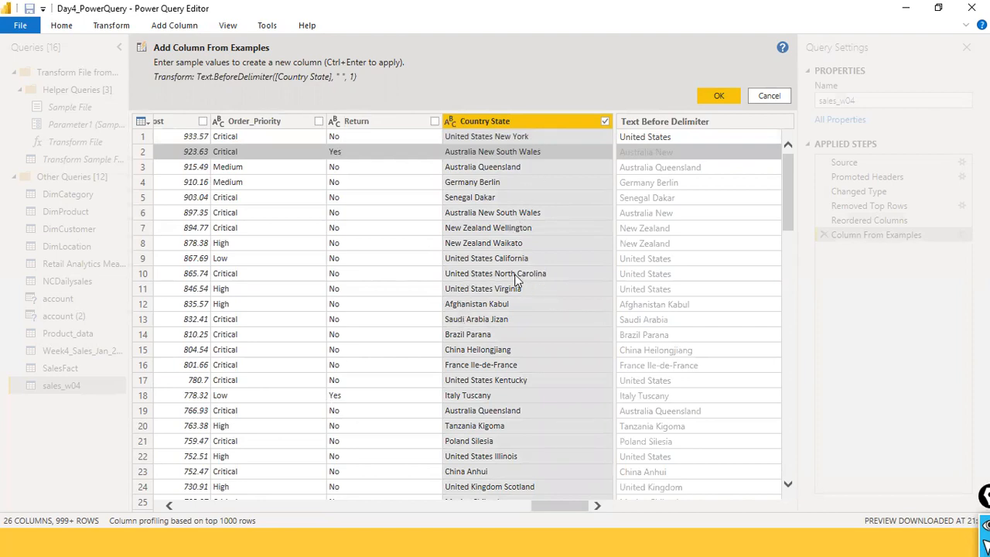
key(ctrl+shift+3)
drag(350, 270, 449, 279)
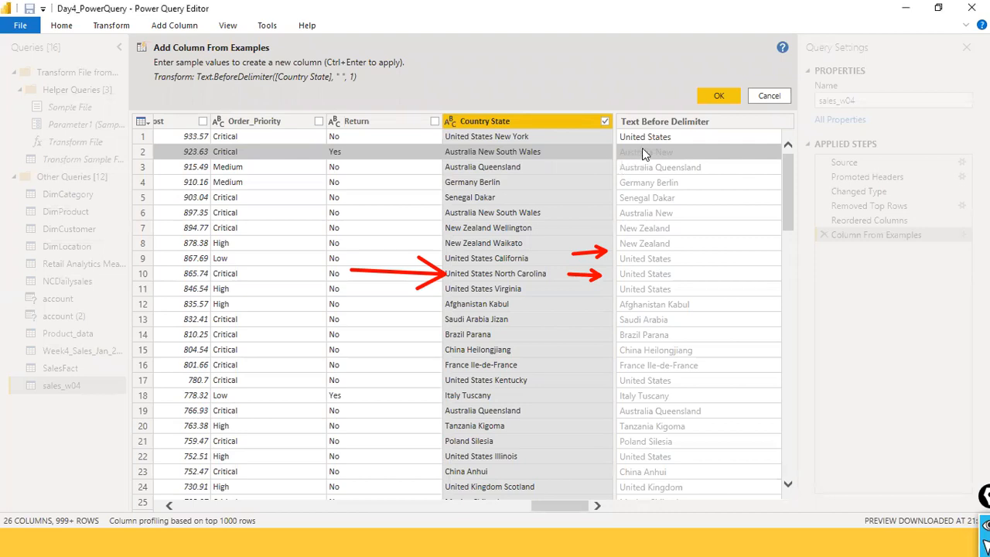
Set the example values for rows 2 and 3 of the new column to Australia
double_click(644, 151)
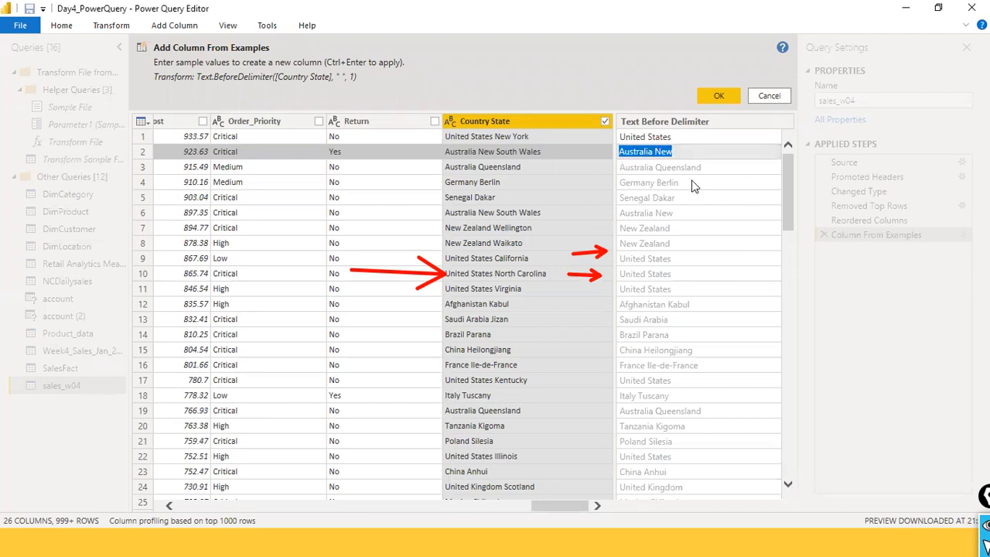
text(Australia)
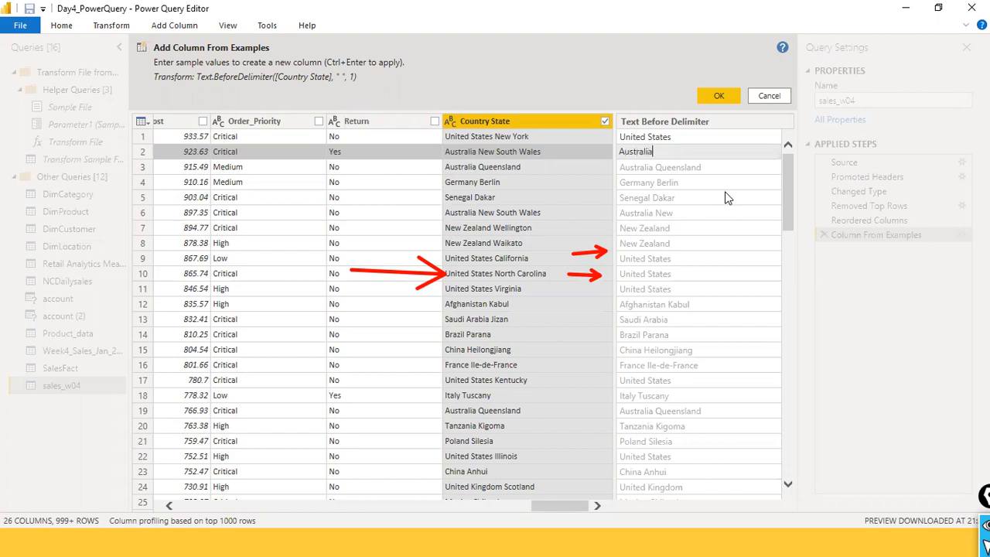
key(Return)
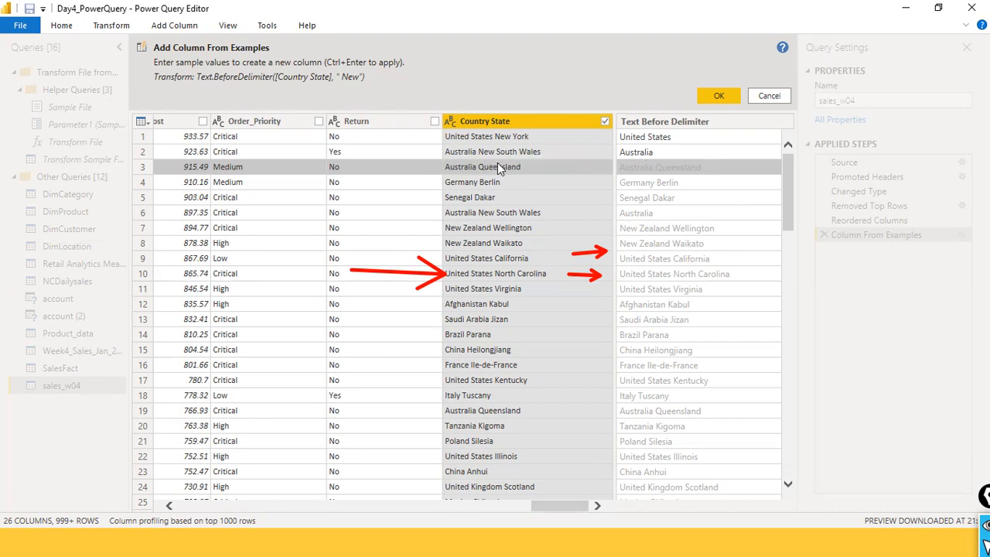
click(647, 169)
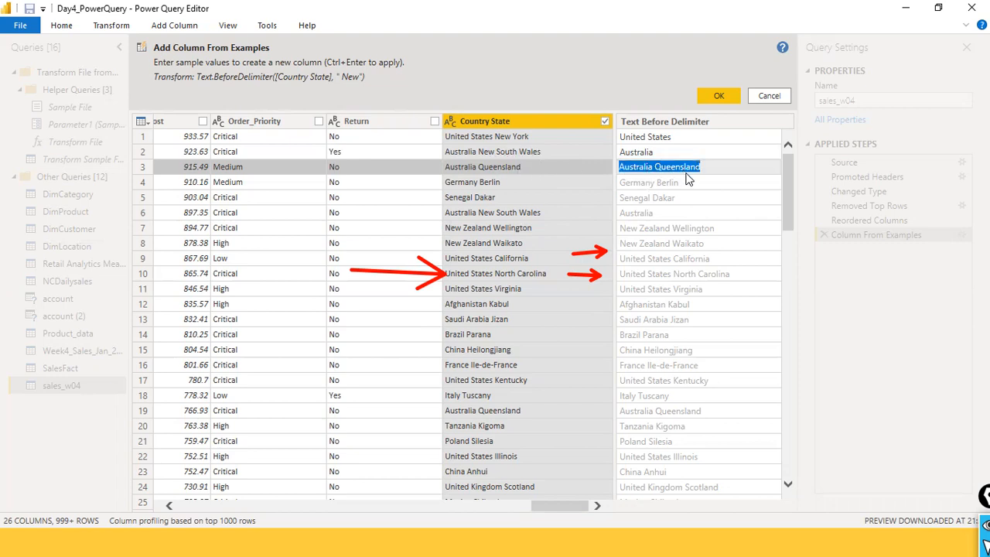
text(Au)
key(BackSpace)
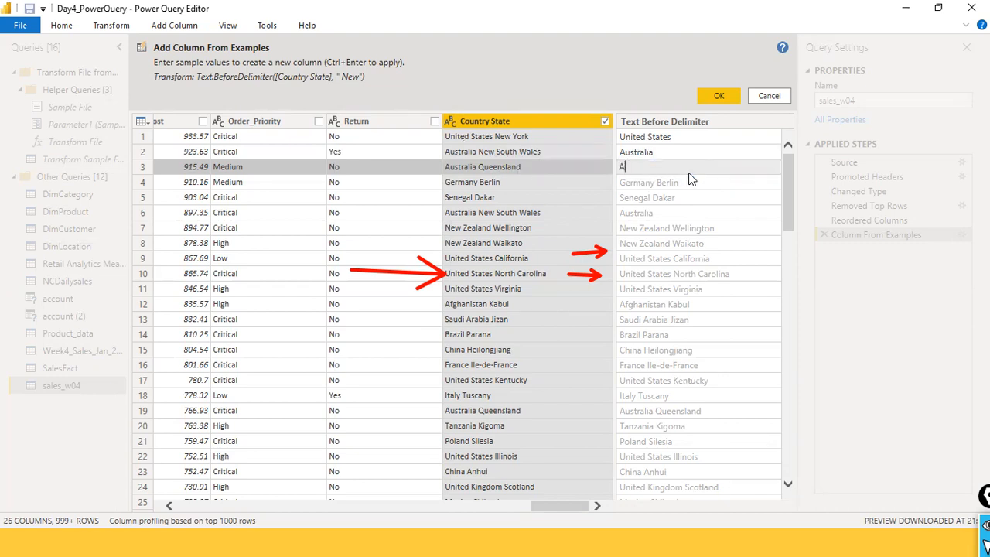
text(ustralia)
key(Return)
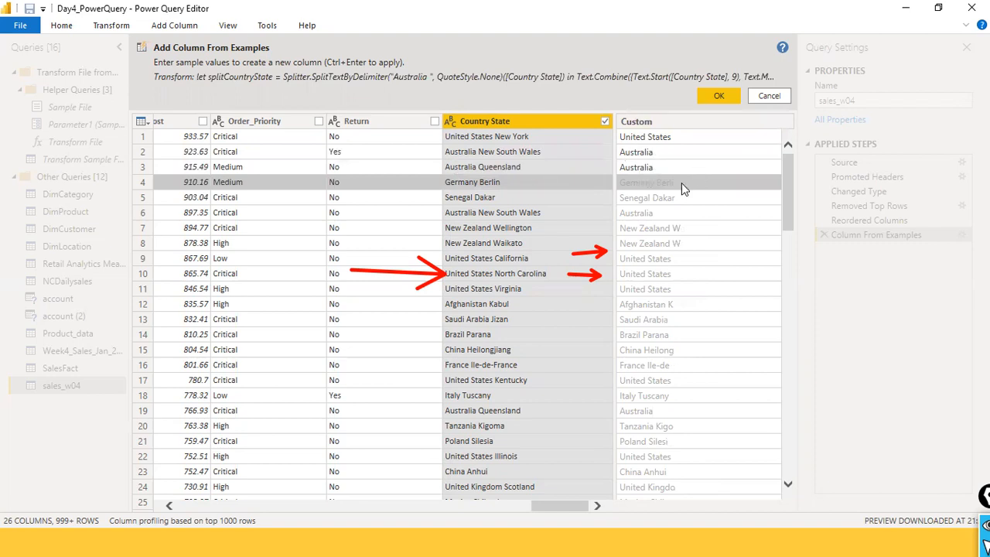
Set the example value for row 4, Germany Berlin, to Germany
click(646, 184)
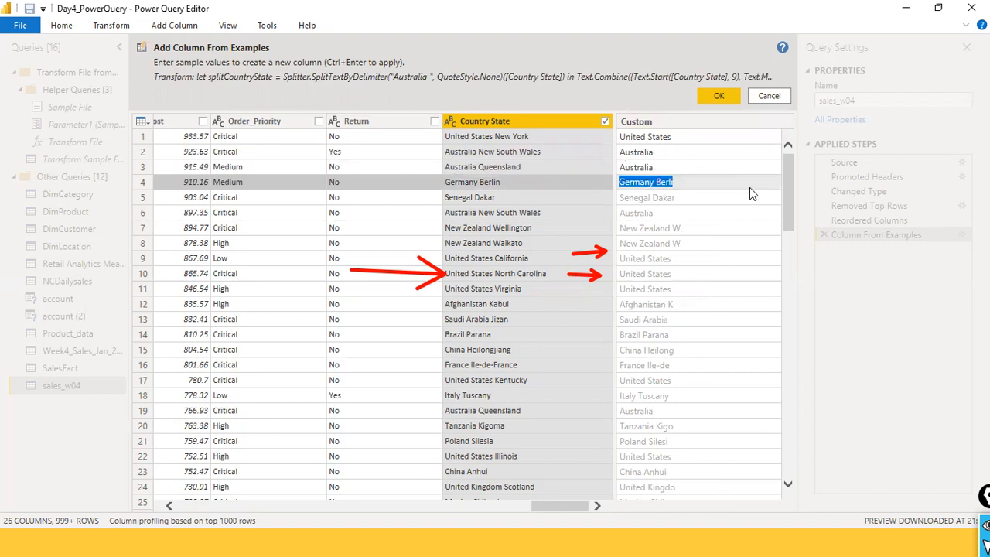
text(erman)
key(BackSpace)
key(BackSpace)
key(BackSpace)
key(BackSpace)
key(BackSpace)
text(Germany)
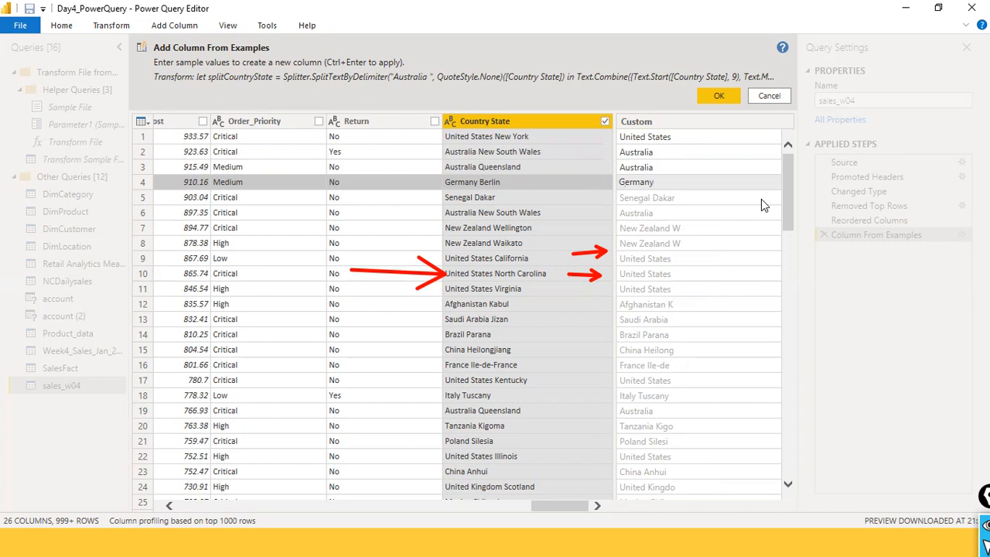
key(Return)
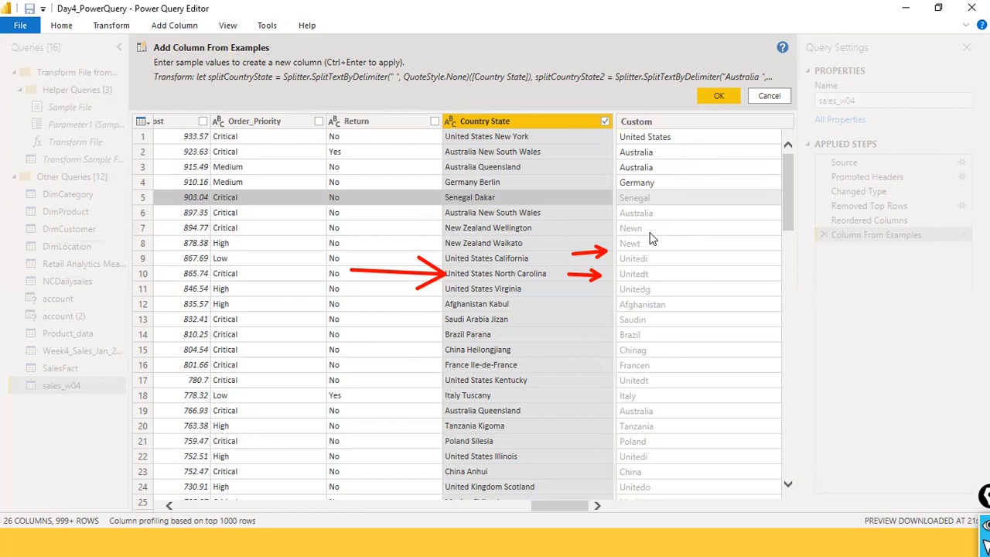
Enter "New Zeland" as the example value for row 7, New Zealand Wellington
click(679, 232)
text(N)
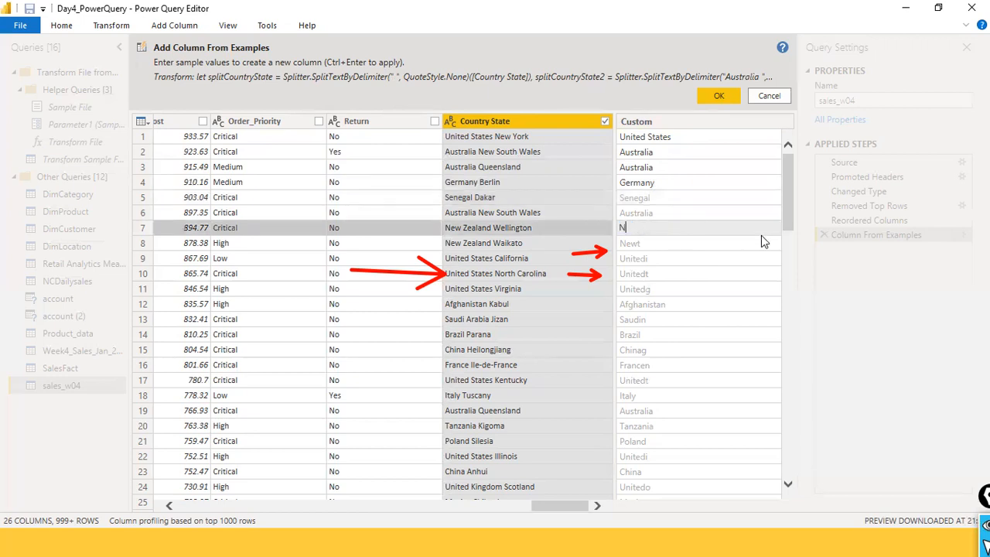
text(ew Zeland)
key(Return)
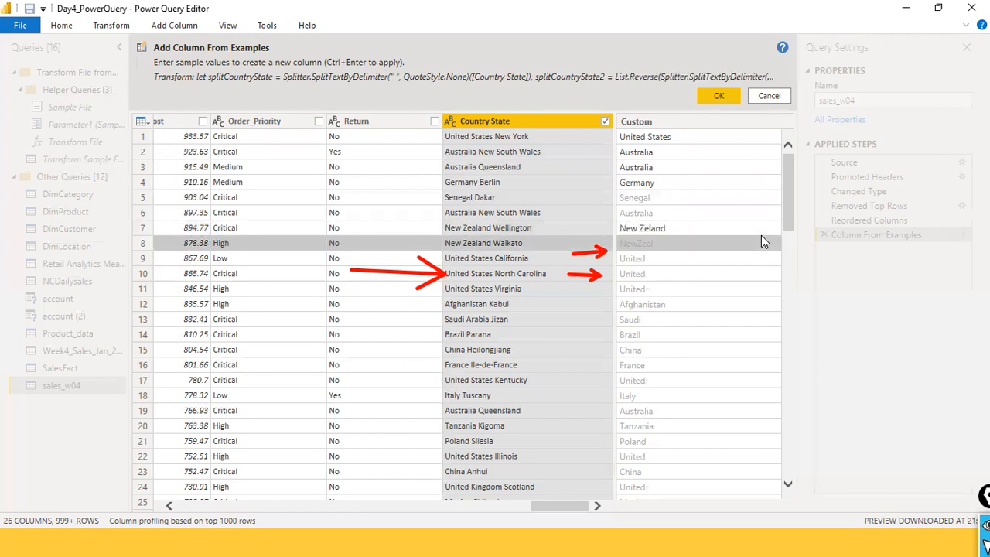
Correct the example value for row 7, New Zealand Wellington, to New Zealand
text(New)
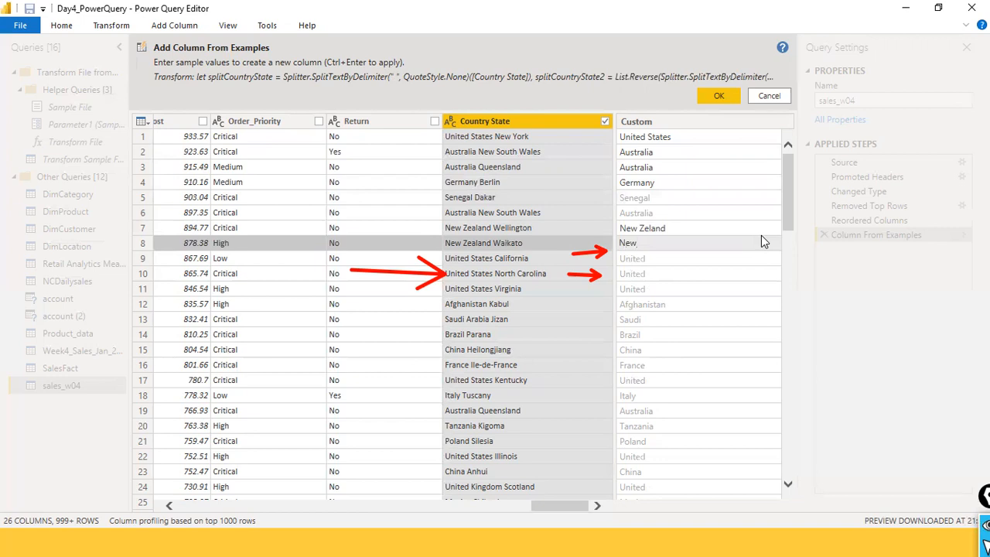
key(Up)
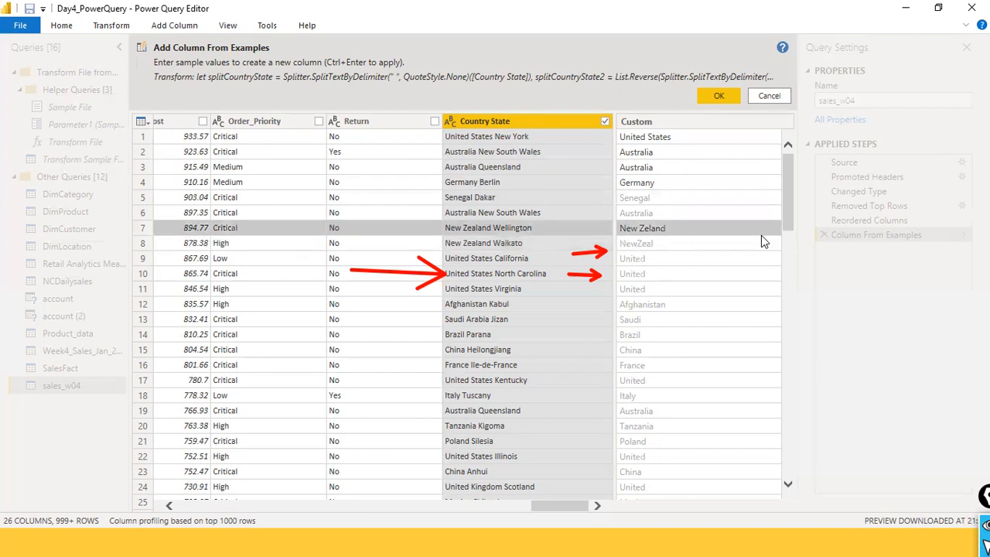
text(New Ze)
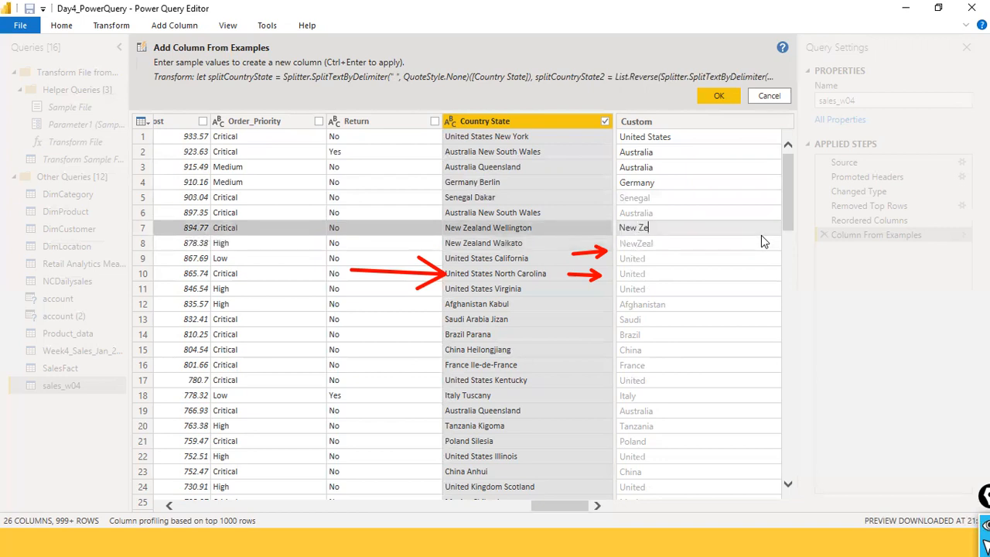
text(aland)
key(Return)
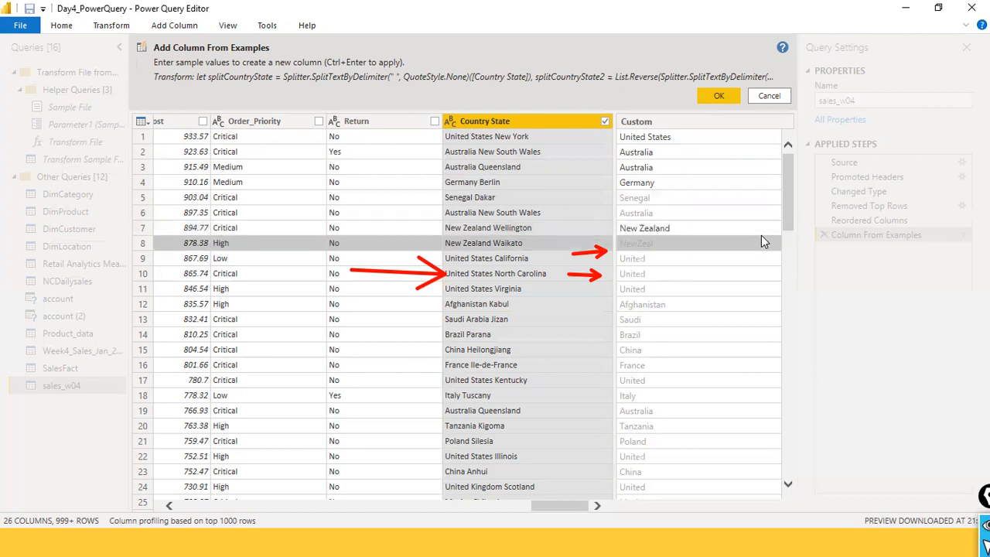
Set the example value for row 8, New Zealand Waikato, to New Zealand
text(New Zelan)
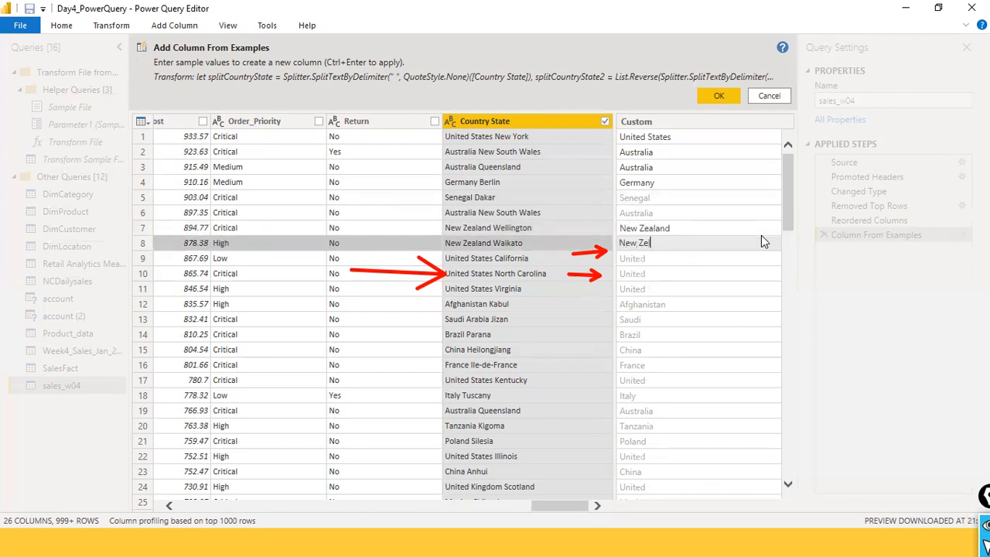
key(BackSpace)
key(BackSpace)
key(BackSpace)
key(BackSpace)
text(ealand)
key(Return)
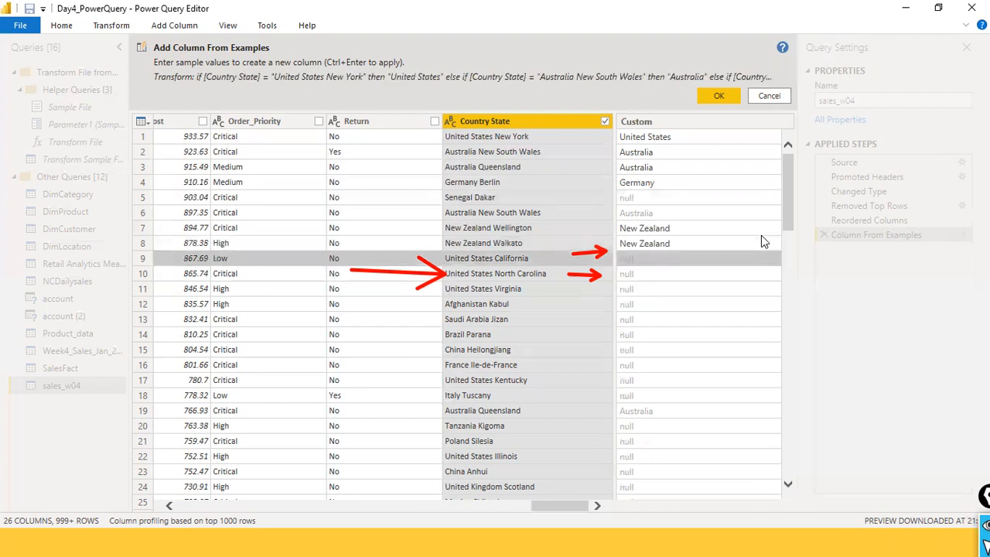
Set the example values for row 9, United States California, and row 10, United States North Carolina, to United States
text(United States)
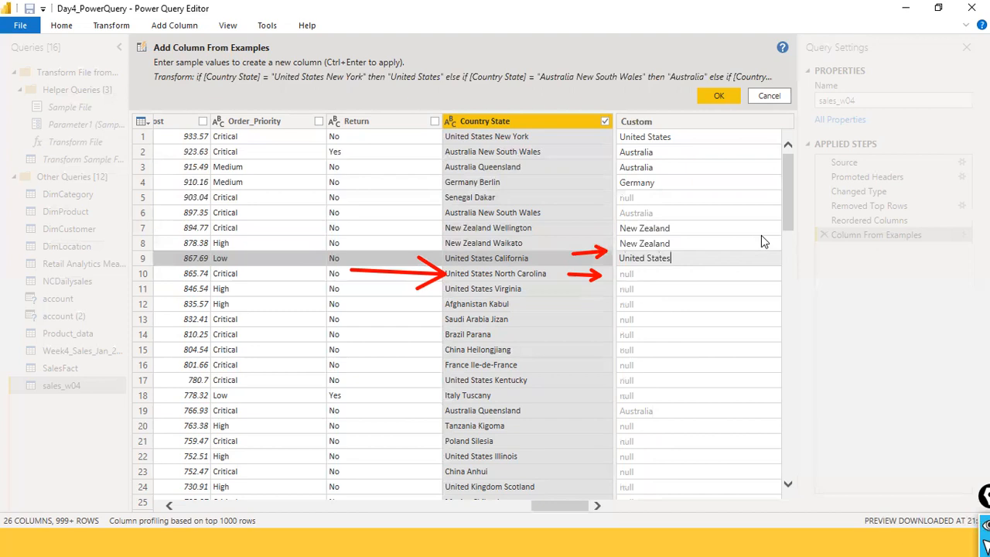
key(Return)
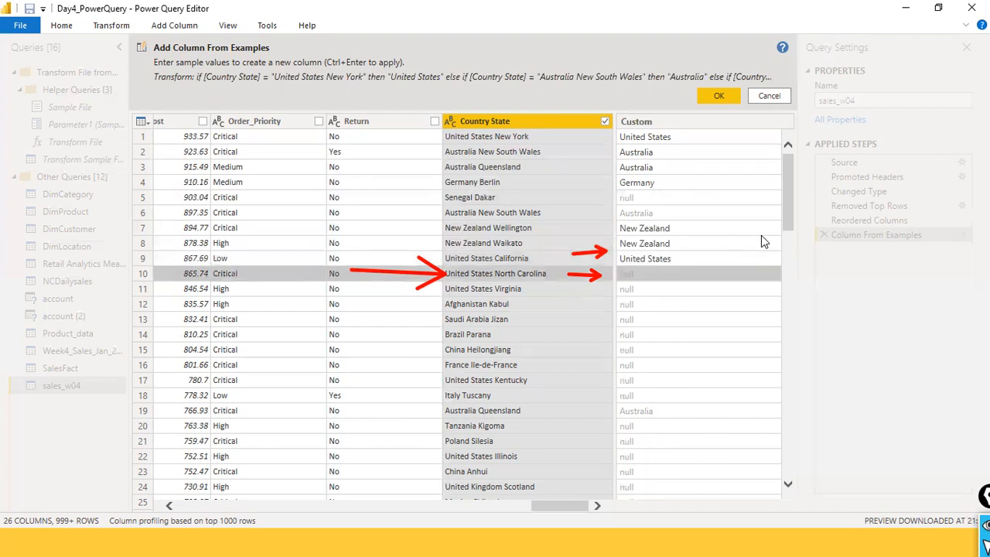
text(Unite)
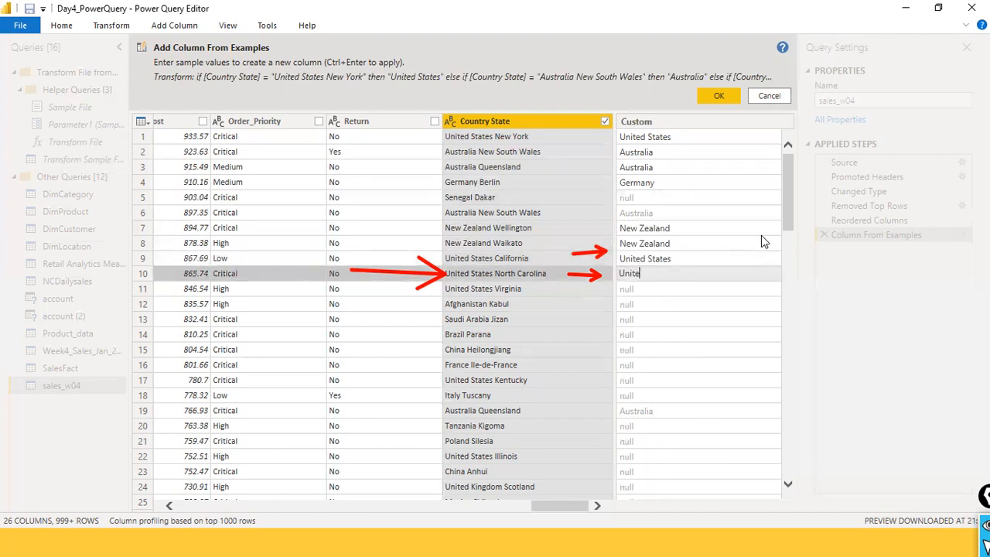
text(d States)
key(Return)
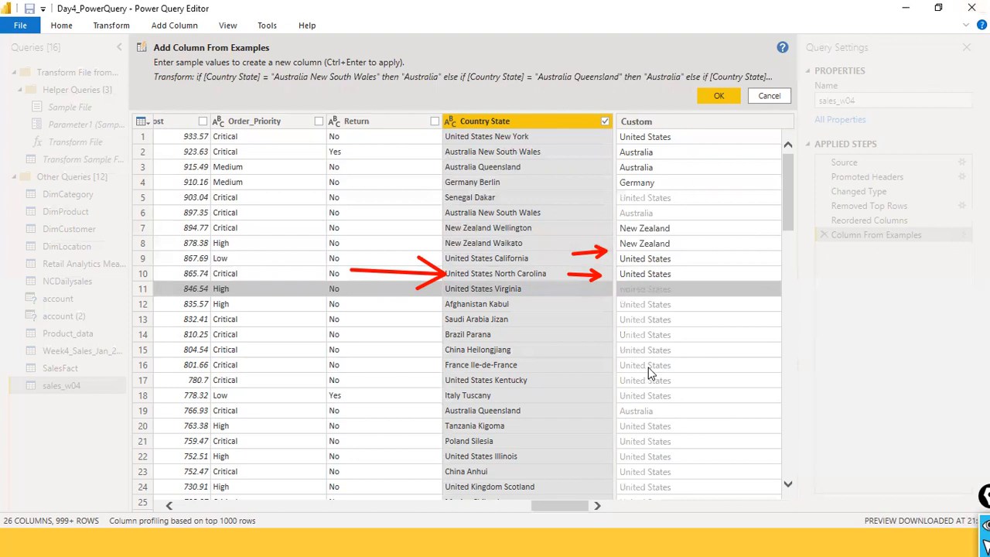
Check the suggested values down the Custom column and add the column from examples to sales_w04
scroll(648, 386, down, 4)
scroll(656, 449, up, 4)
scroll(718, 348, down, 4)
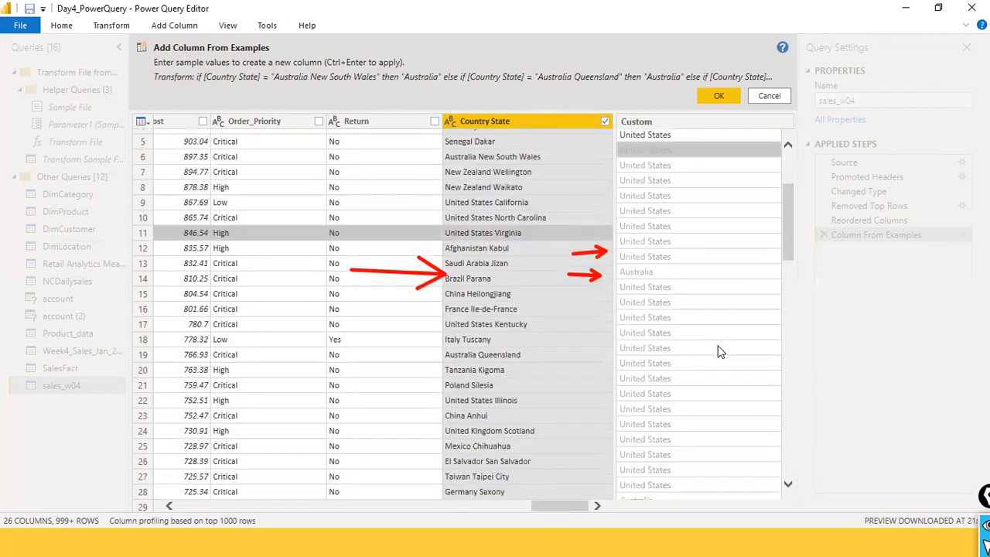
scroll(709, 358, down, 2)
scroll(714, 360, up, 6)
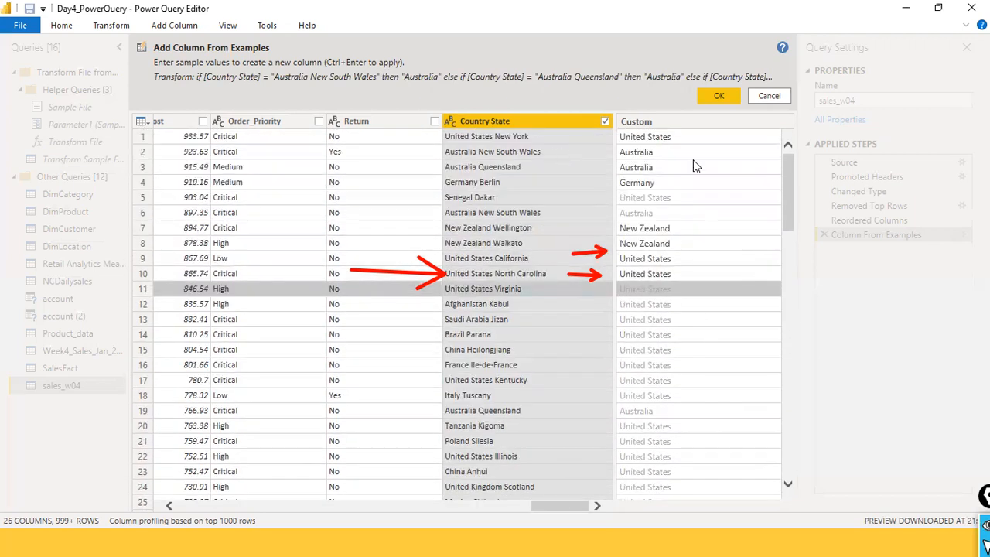
click(713, 98)
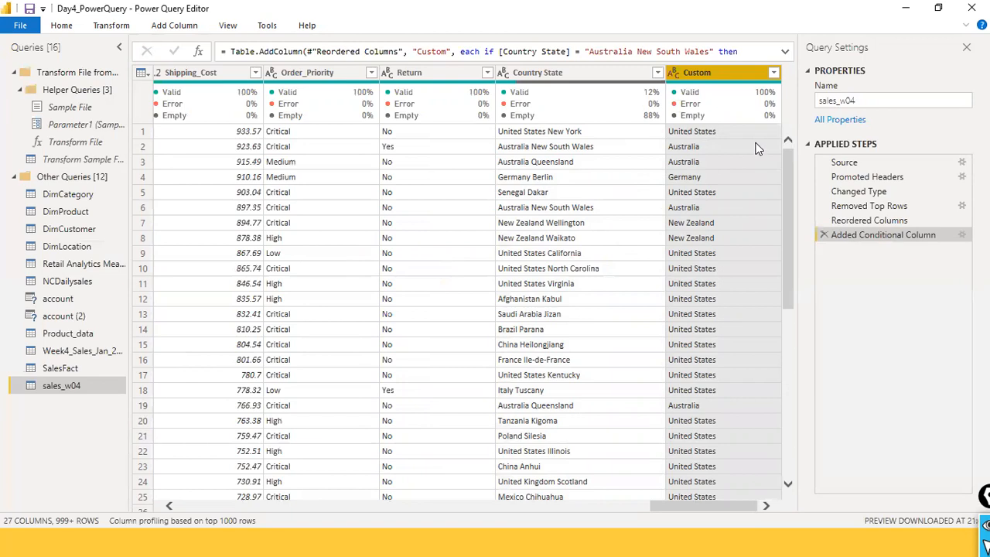
Show the complete formula of the Added Conditional Column step and examine its conditions
click(784, 53)
click(132, 4)
drag(234, 57, 770, 149)
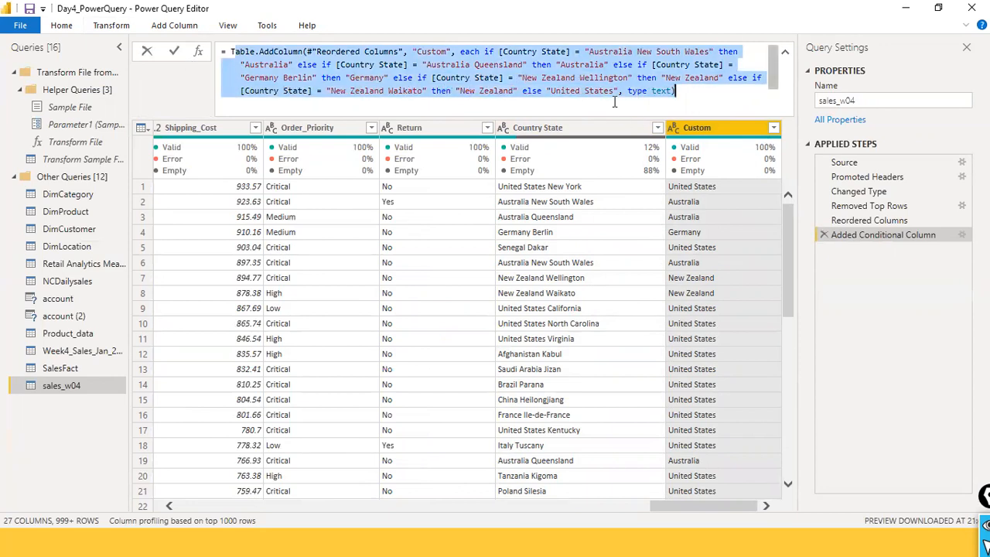
click(622, 114)
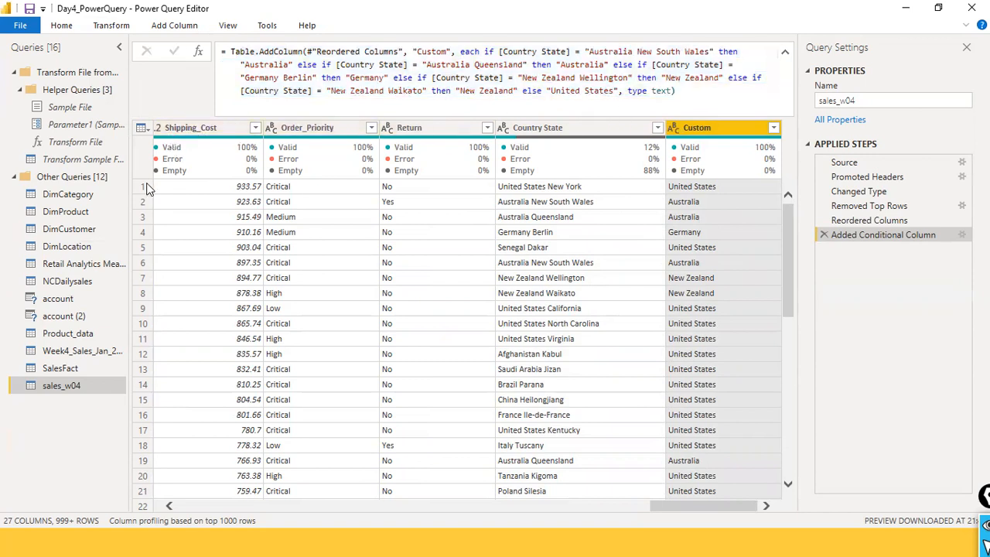
drag(722, 507, 394, 499)
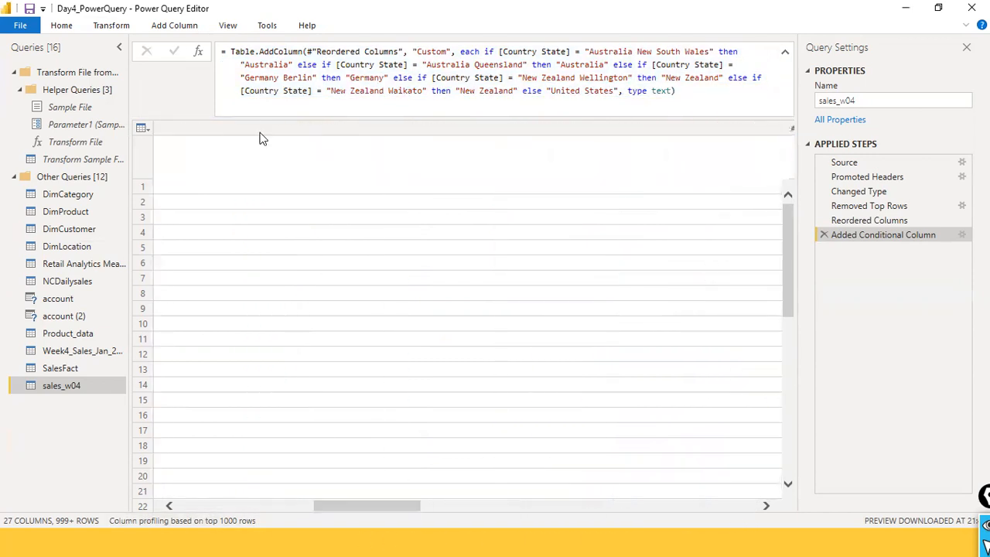
click(162, 25)
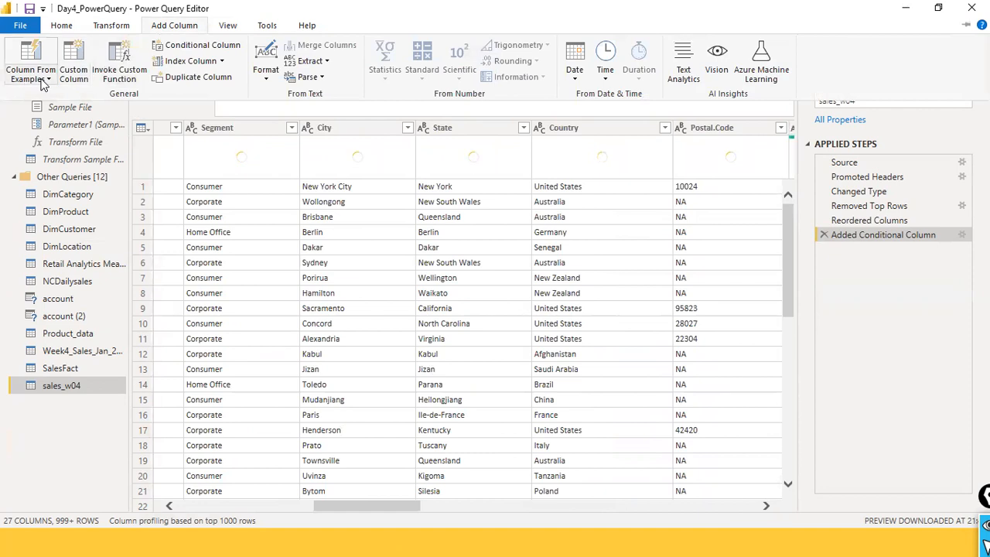
click(33, 82)
click(571, 168)
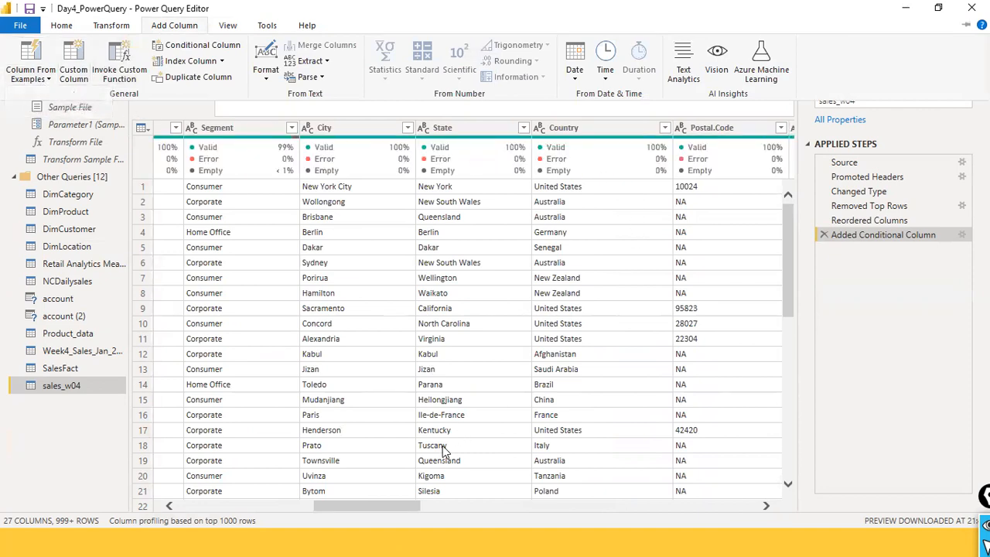
click(368, 504)
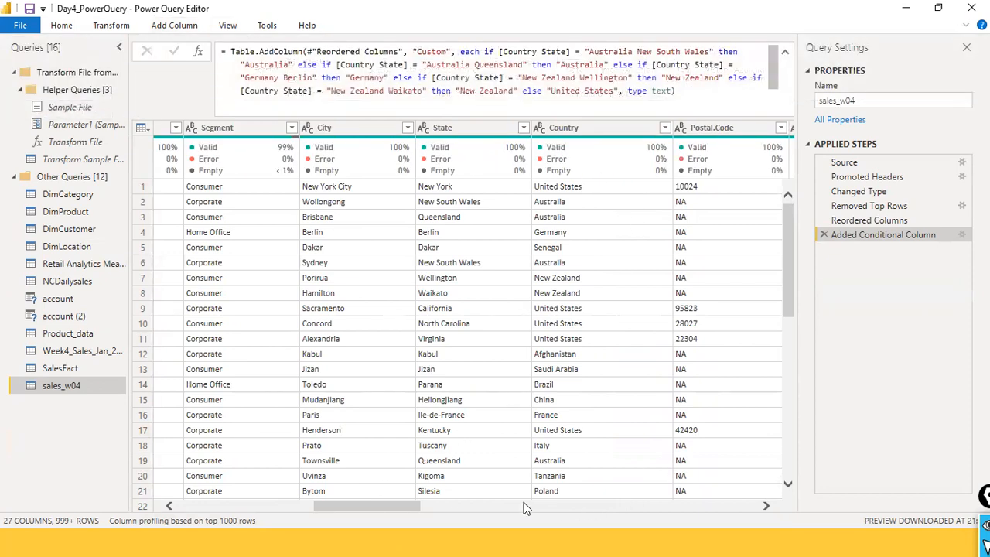
drag(416, 507, 777, 518)
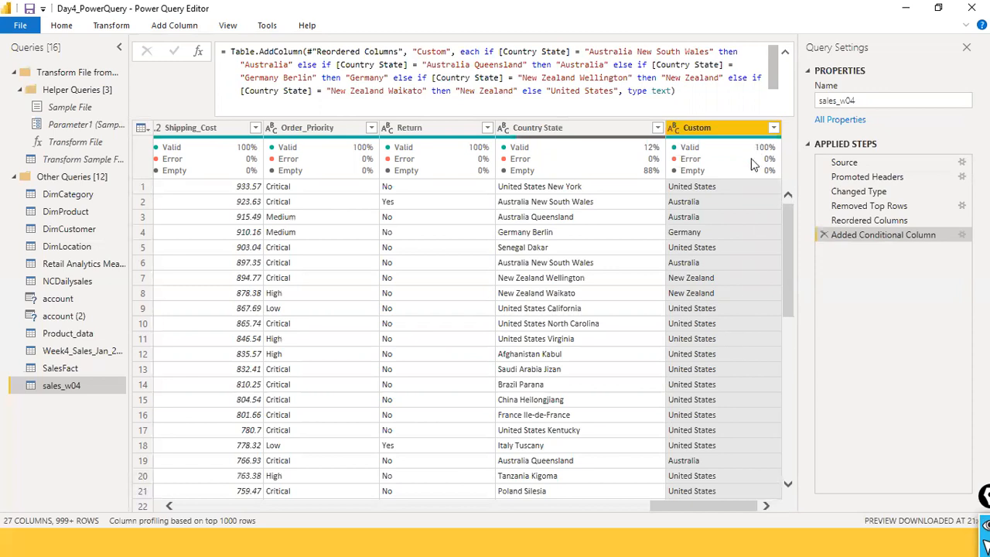
scroll(750, 334, down, 3)
scroll(749, 336, up, 3)
Replace every "-" with "/" in the Order_Date column
drag(669, 511, 197, 510)
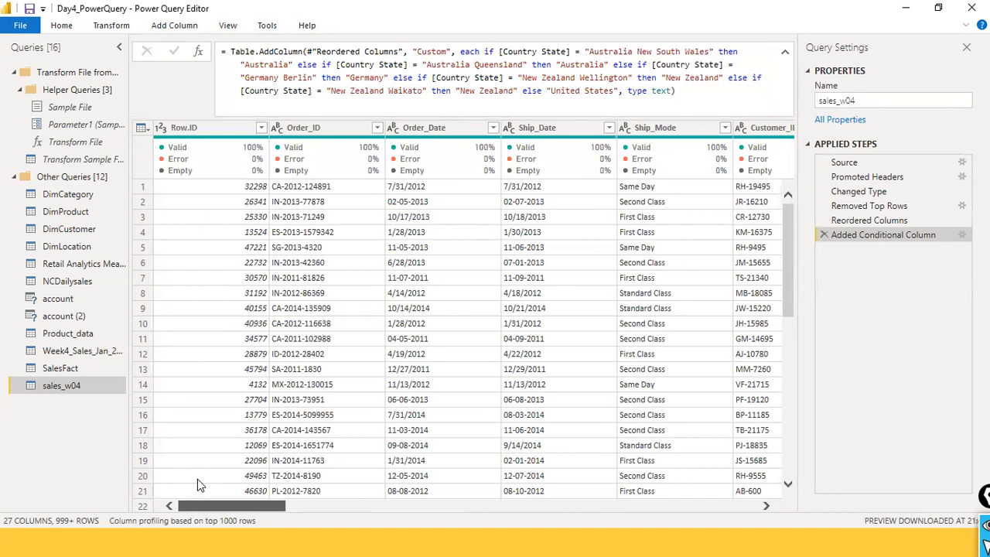
right_click(429, 130)
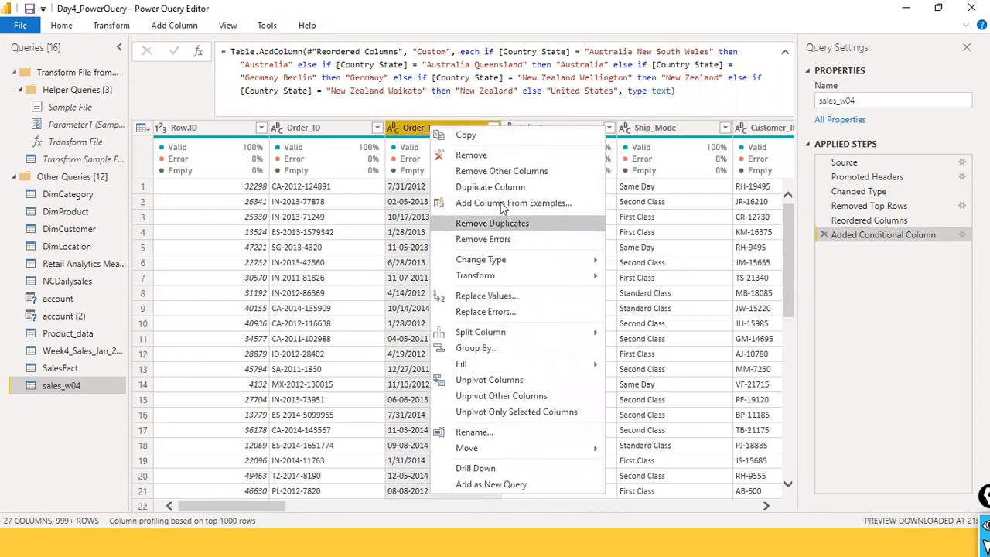
click(511, 297)
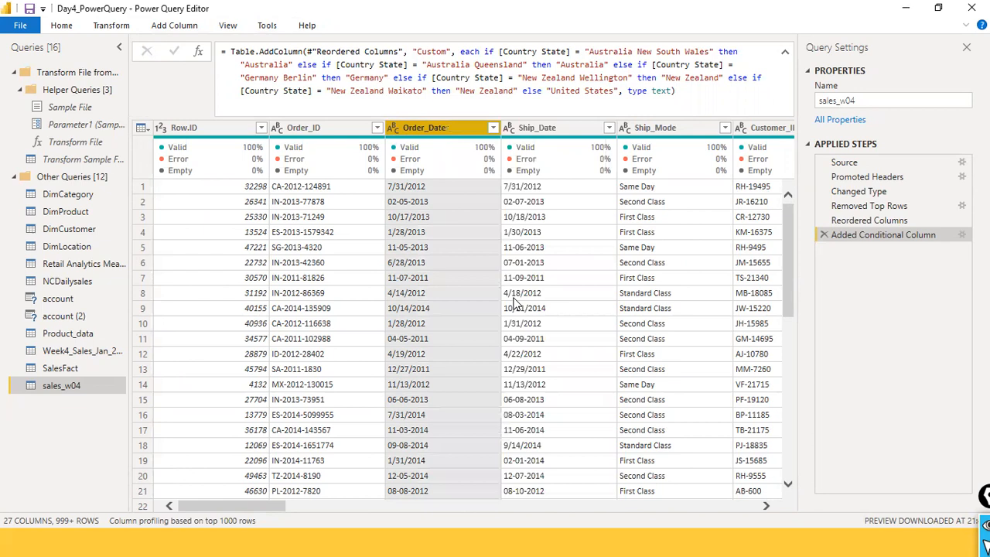
text(-)
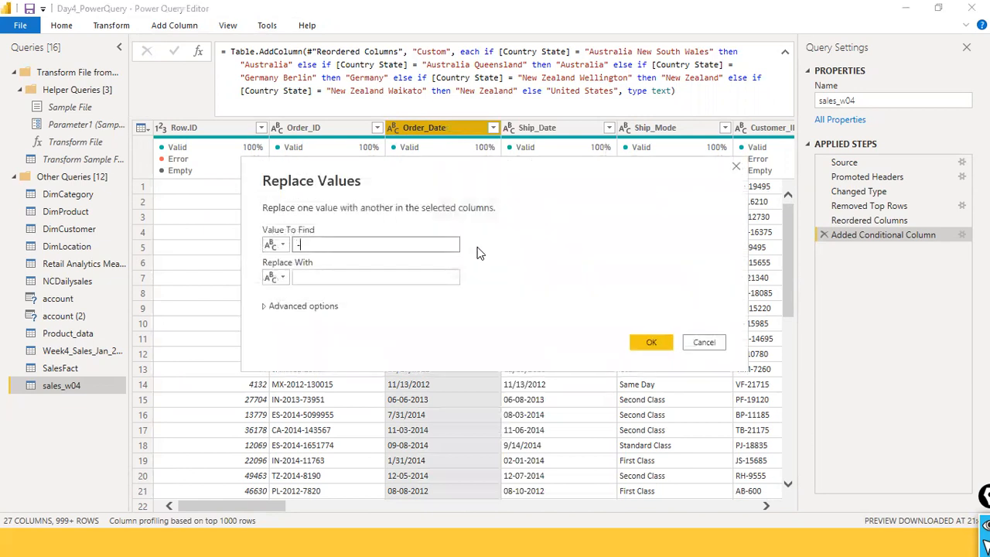
key(Tab)
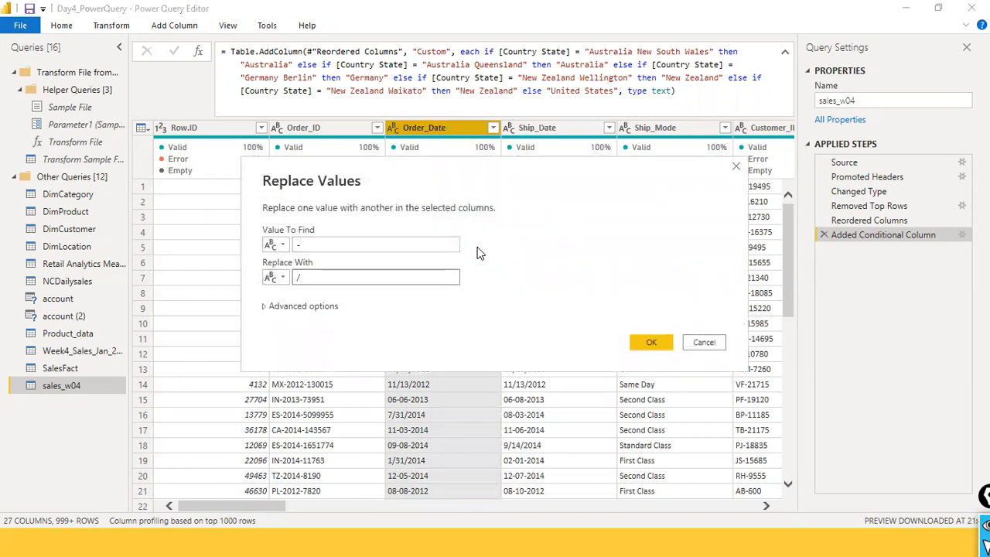
click(649, 343)
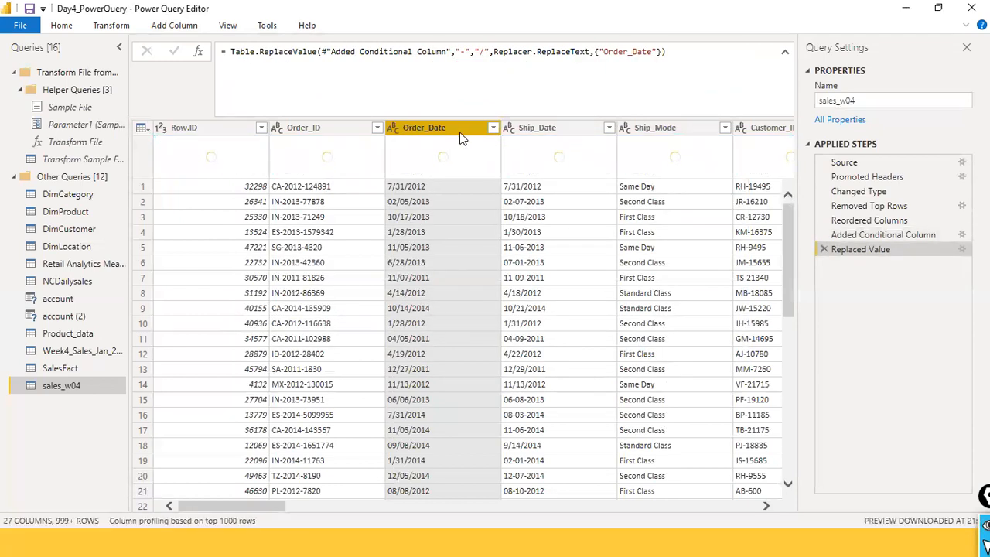
Change the Order_Date column's type using locale, with data type Date and locale English (United States)
click(391, 129)
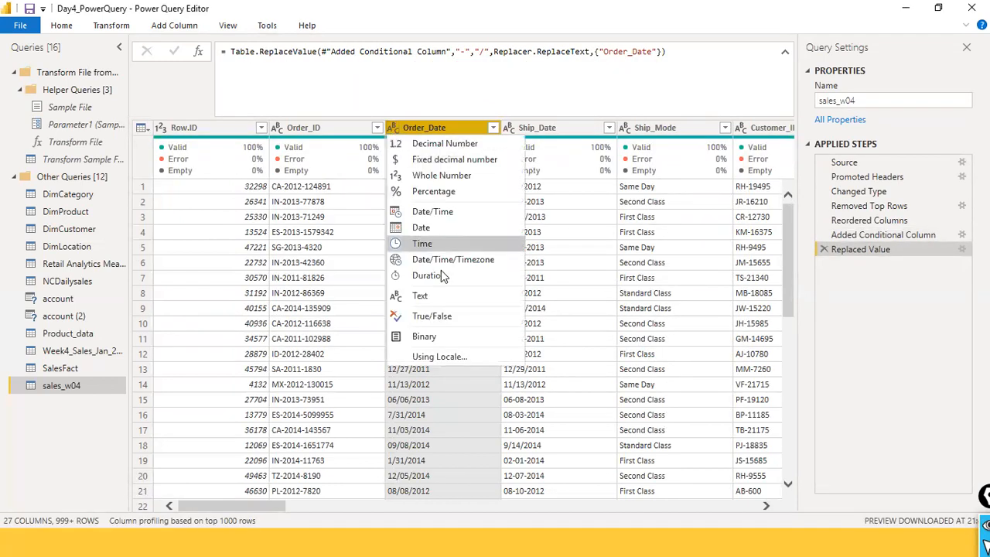
key(Escape)
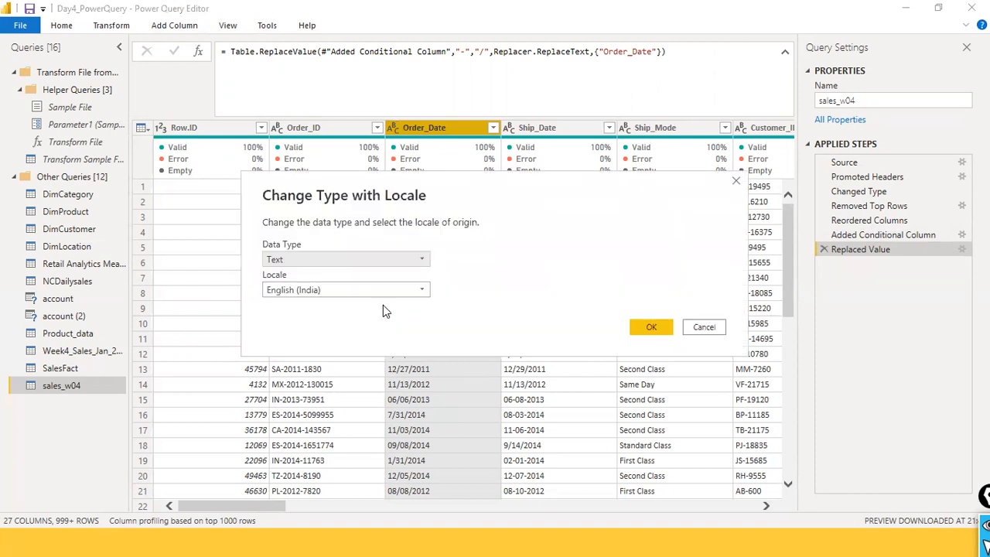
click(397, 258)
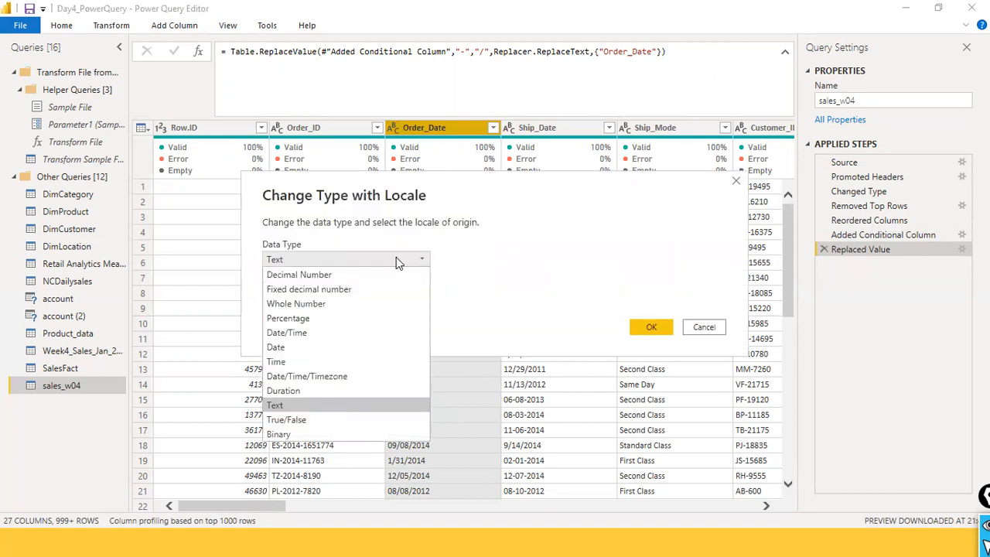
click(322, 346)
click(375, 291)
scroll(379, 449, down, 7)
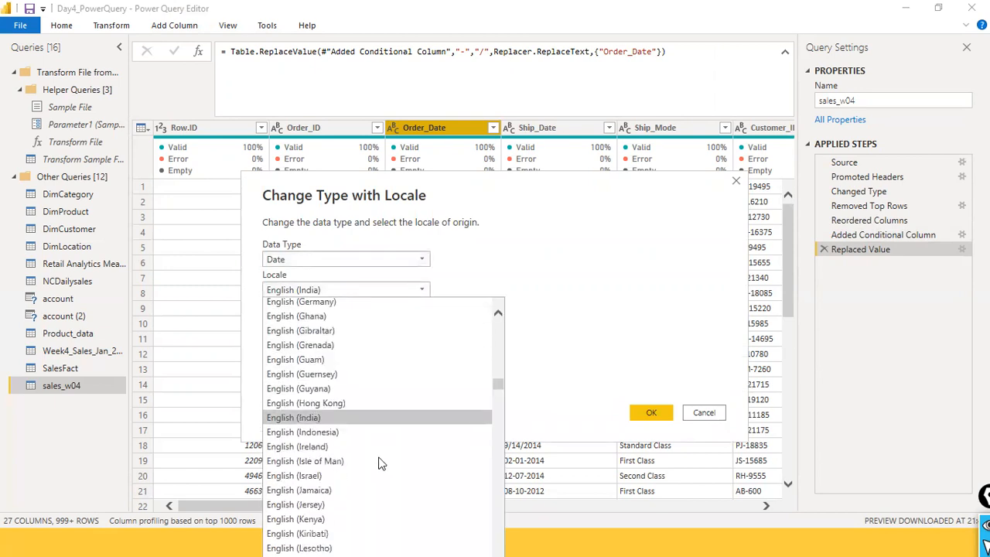
scroll(380, 472, down, 14)
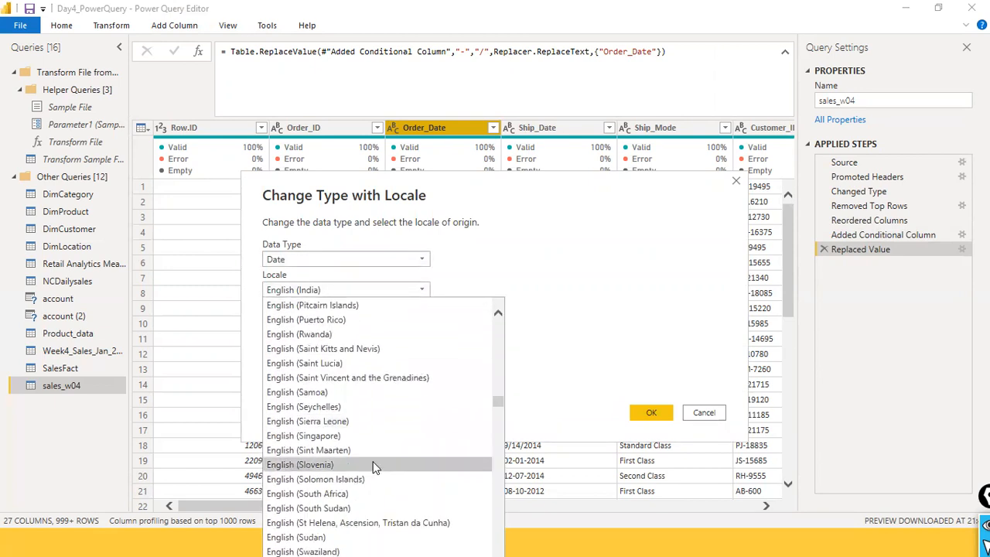
scroll(371, 463, down, 3)
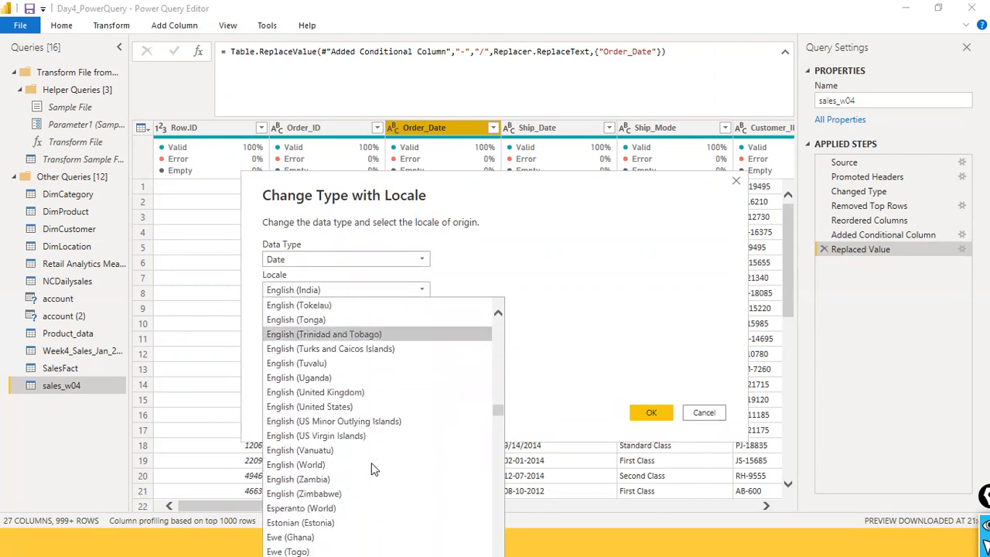
click(372, 405)
click(650, 412)
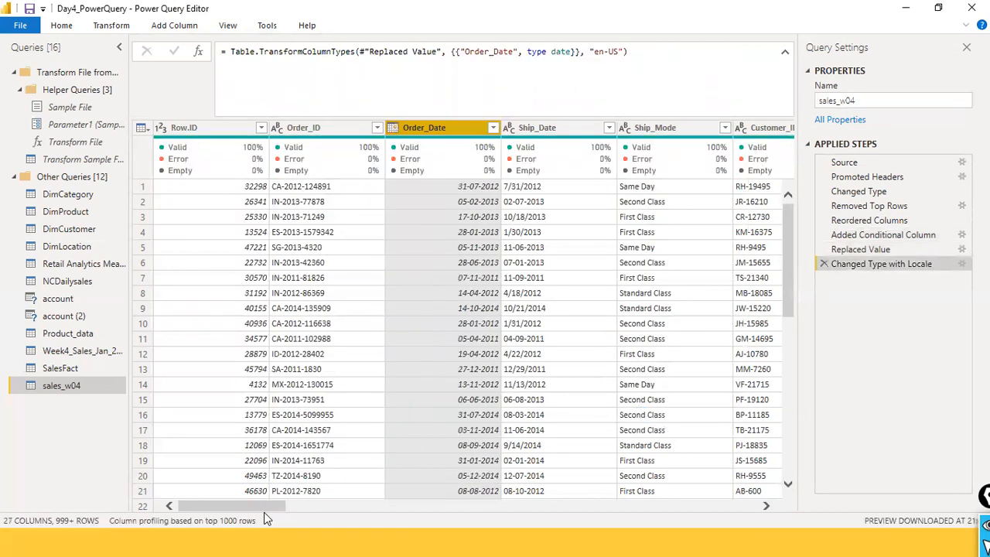
Start a column from examples based only on the Order_Date column and enter 2012-07-31 as the first row's example
drag(262, 507, 290, 501)
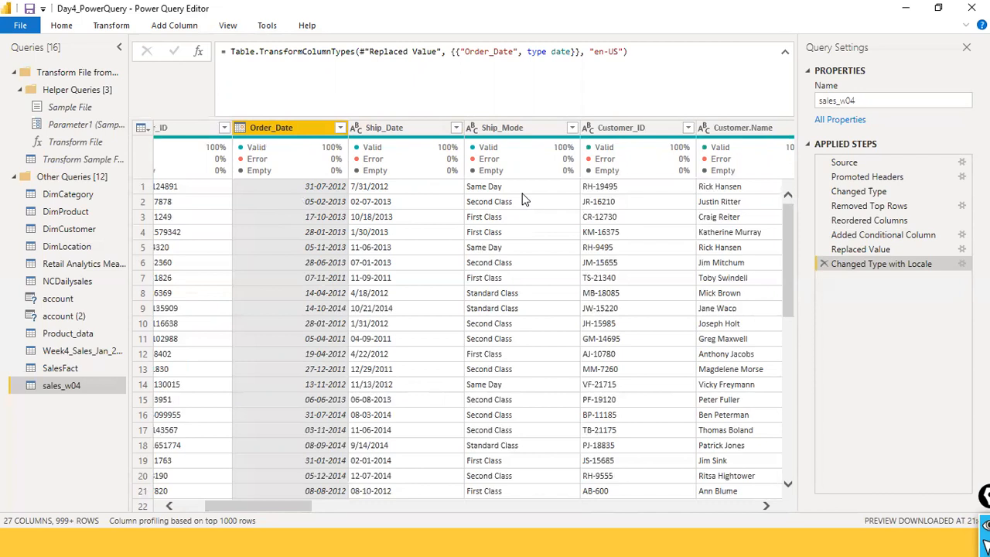
click(193, 27)
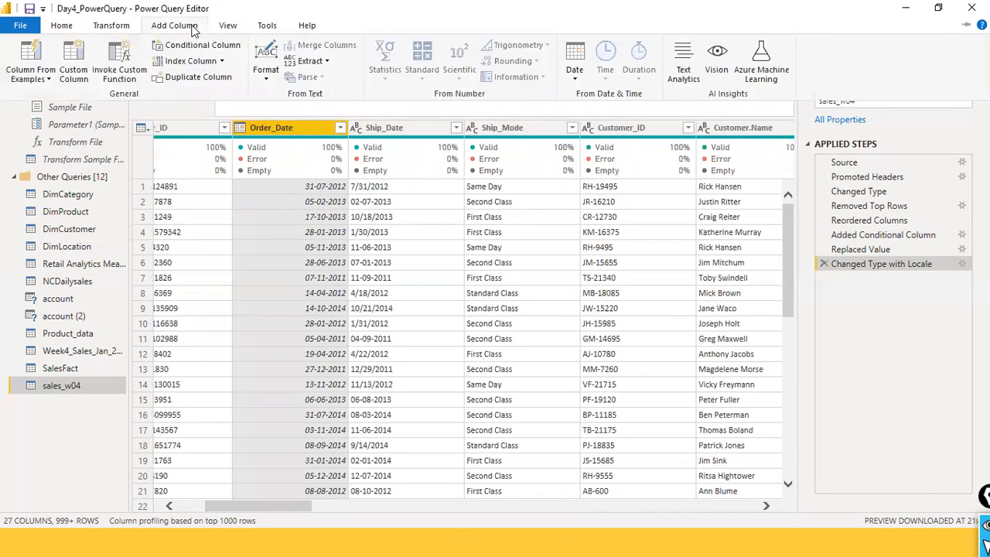
click(49, 79)
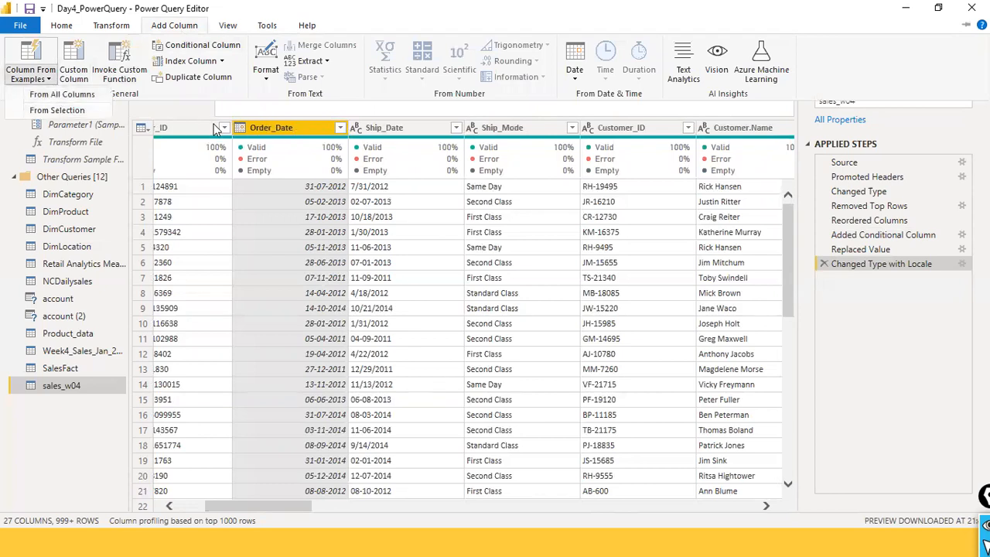
click(78, 116)
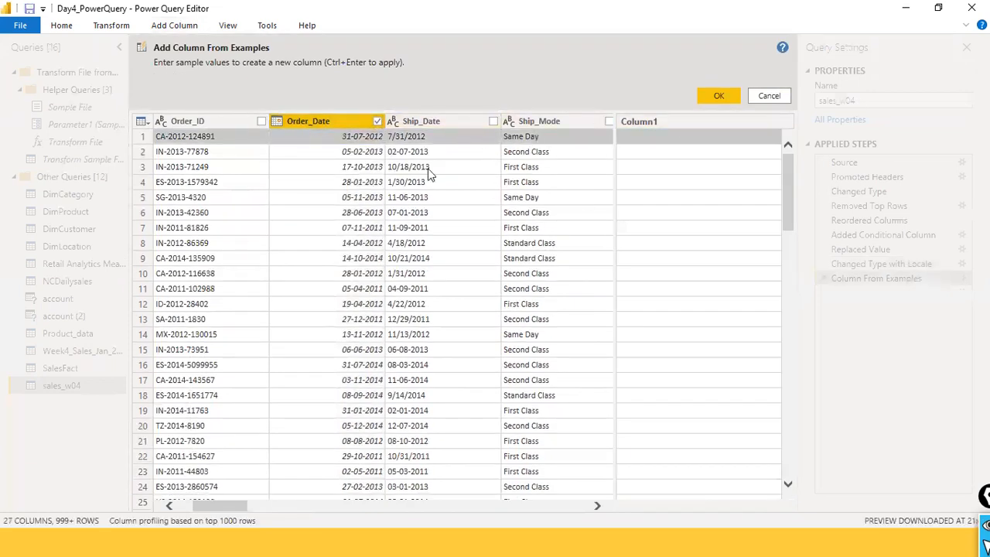
double_click(638, 141)
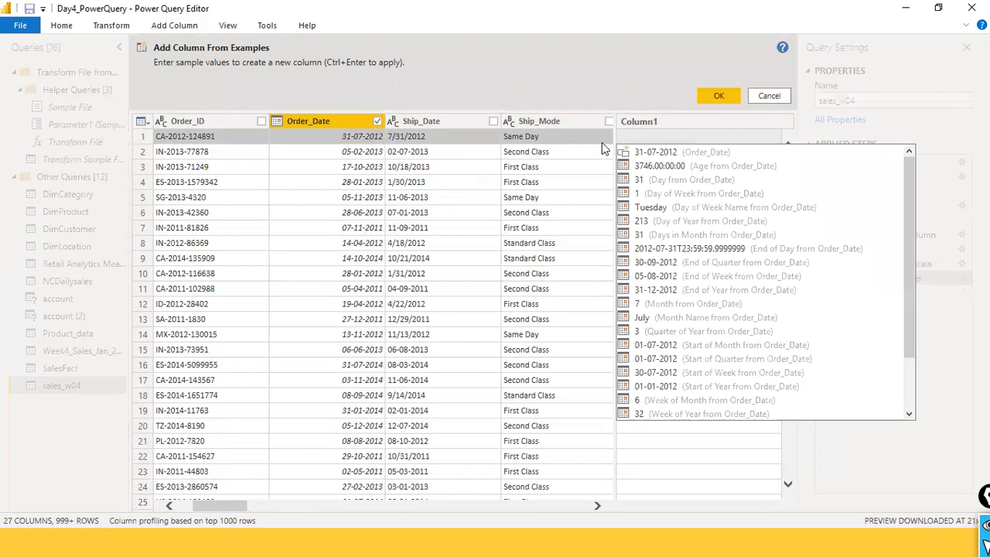
text(2012)
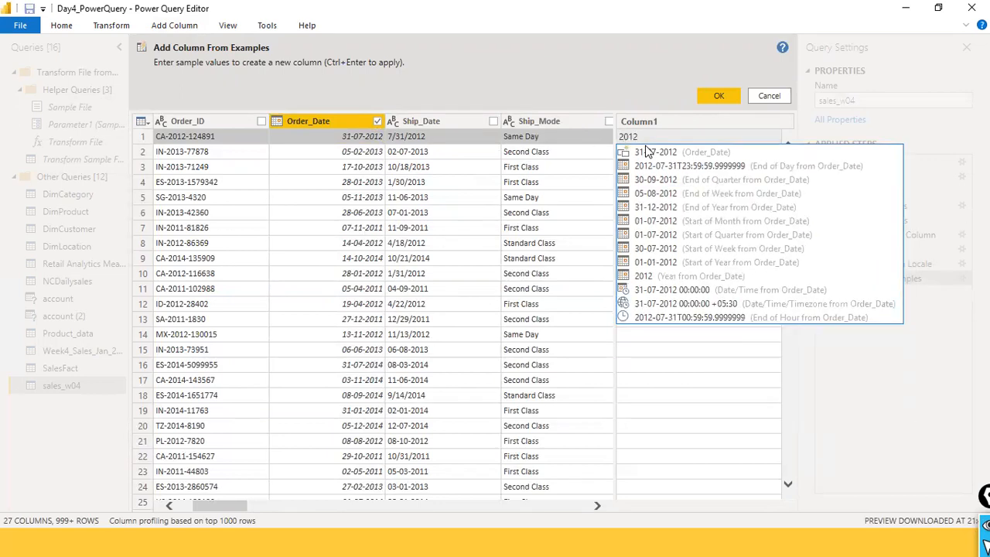
text(-07-31)
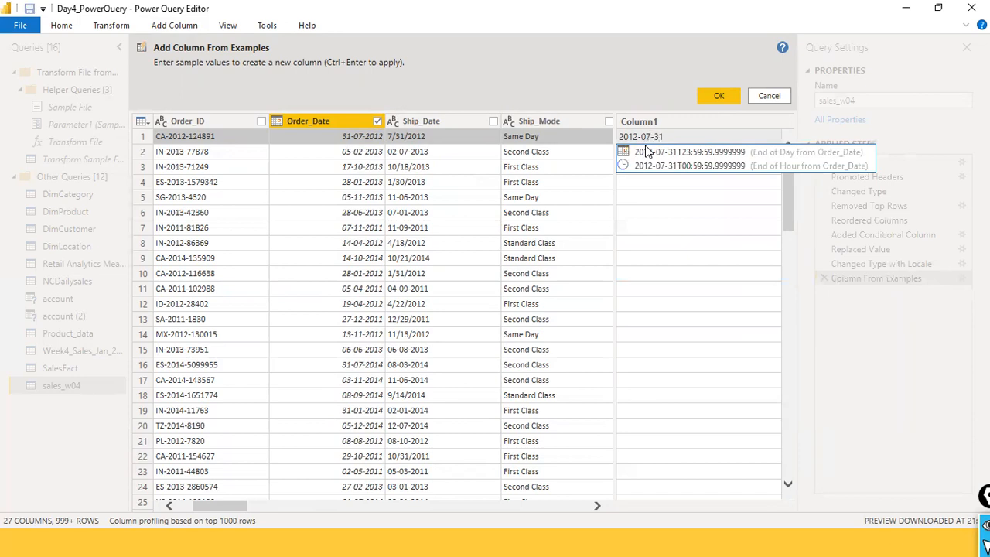
key(Return)
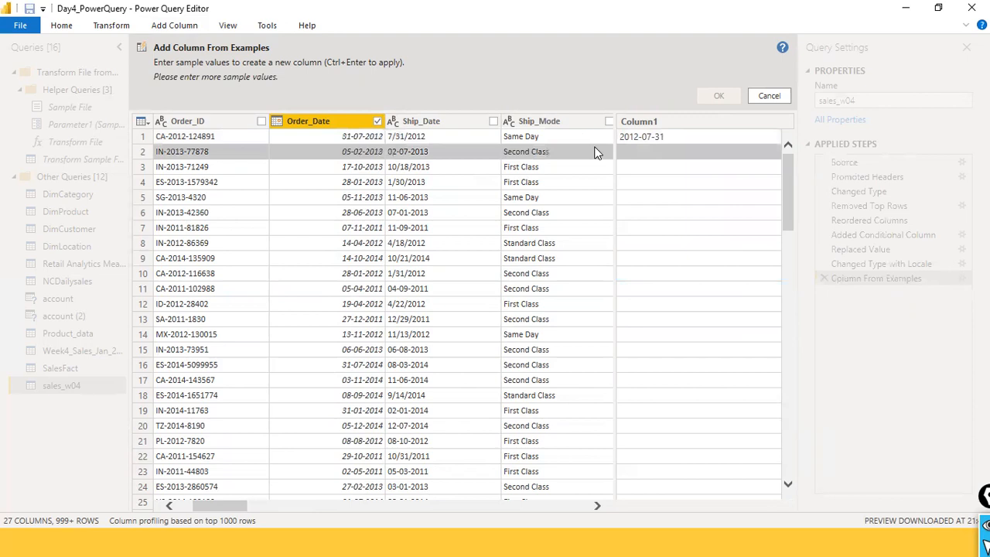
Enter 2013-02-05 and 2013-10-17 as the examples for the second and third rows of the new column
click(652, 156)
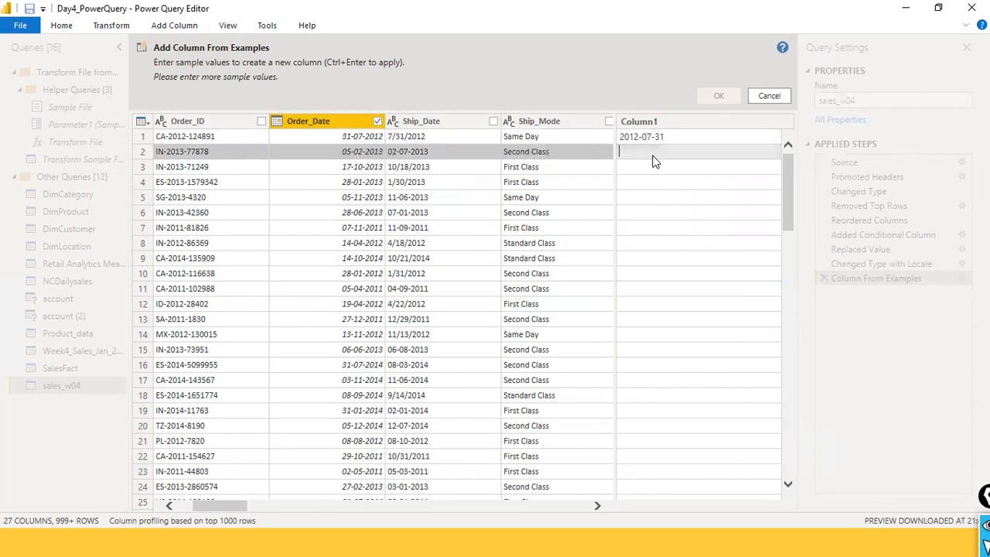
text(2013-02-05)
key(Return)
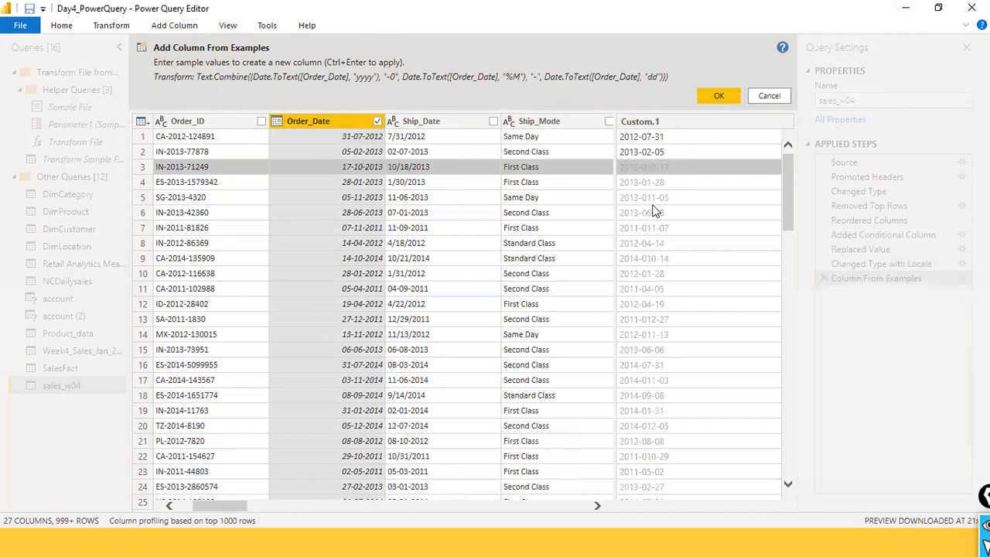
click(644, 168)
text(2)
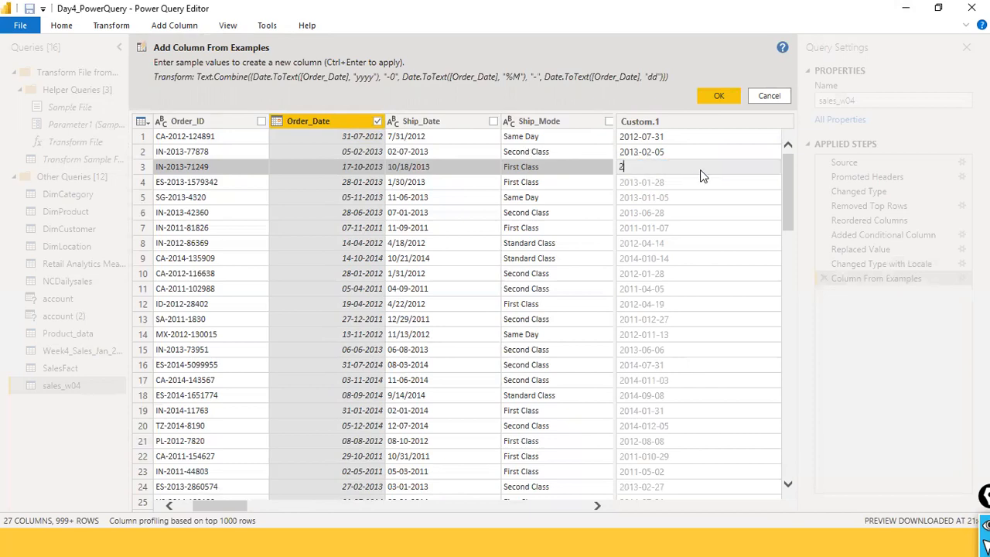
text(013-10-17)
key(Return)
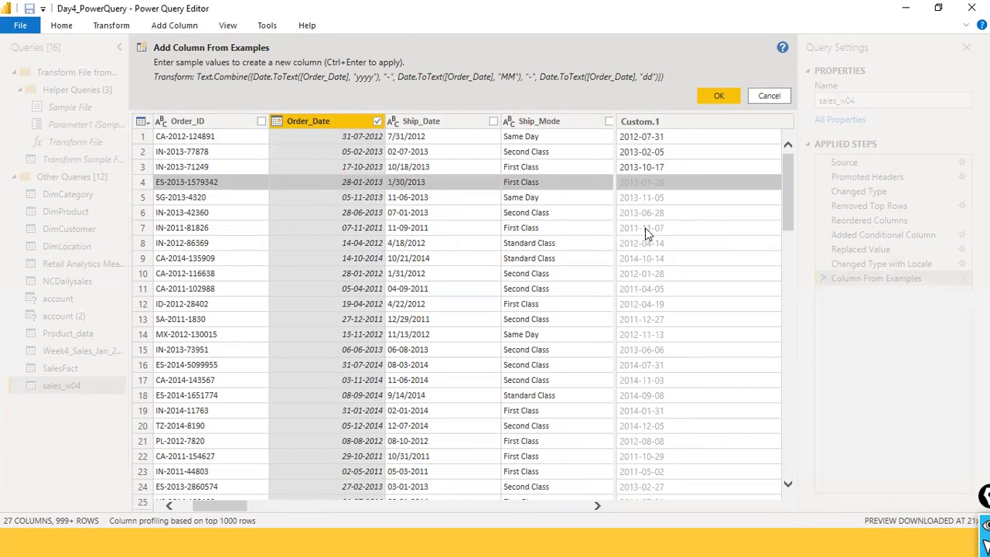
Check the suggested dates down the new column and add the column from examples to sales_w04
scroll(663, 247, down, 9)
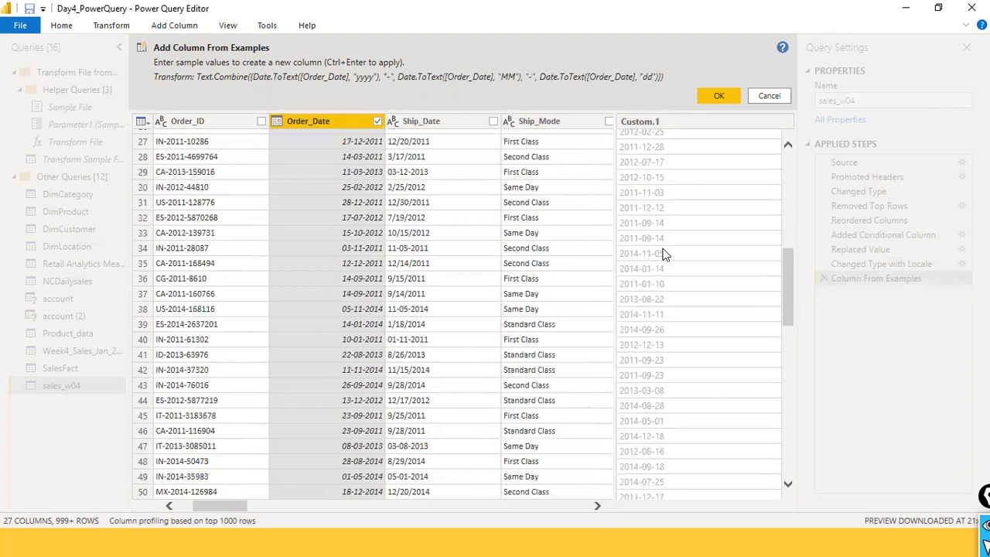
scroll(662, 255, down, 15)
scroll(663, 260, up, 20)
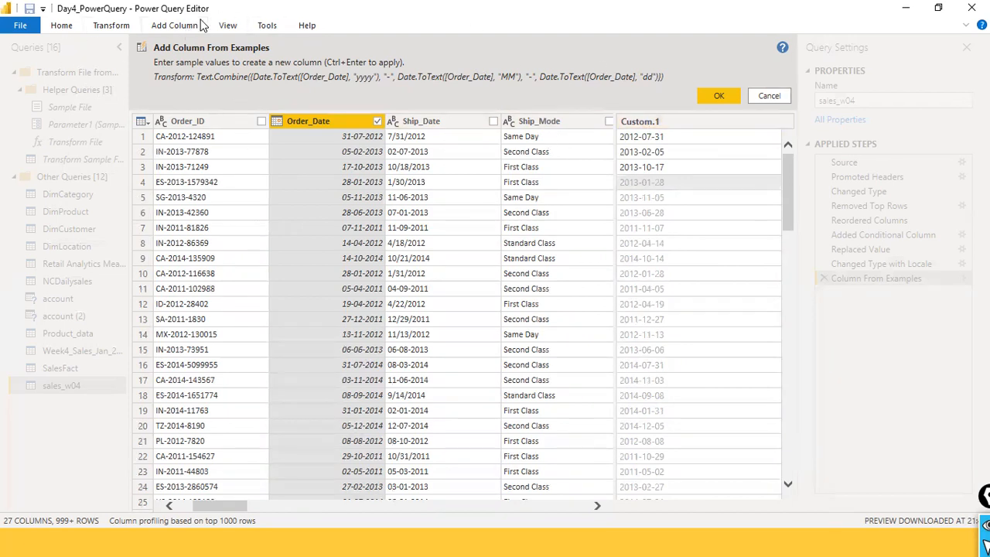
click(723, 99)
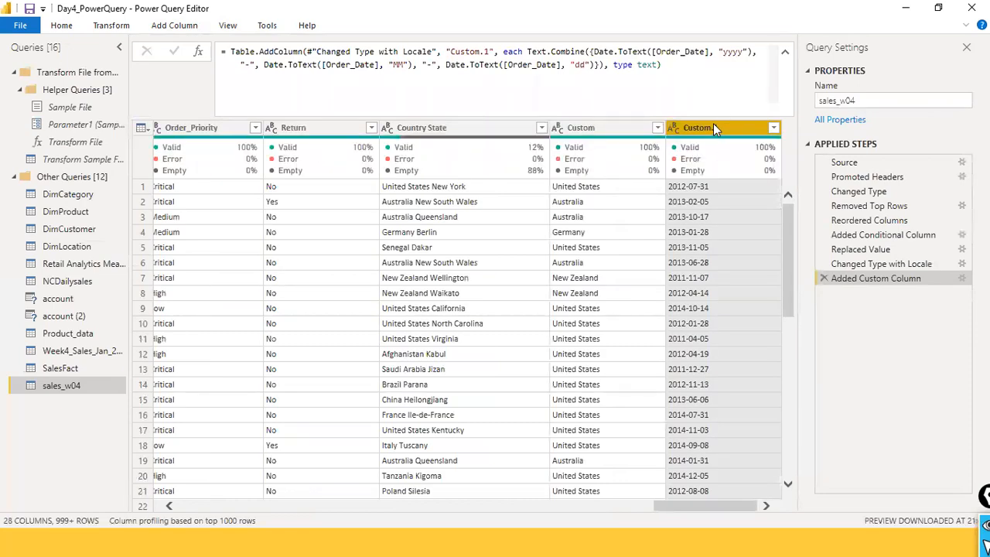
Rename the newly added Custom.1 column as Date-YYYY-MM-DD
double_click(715, 127)
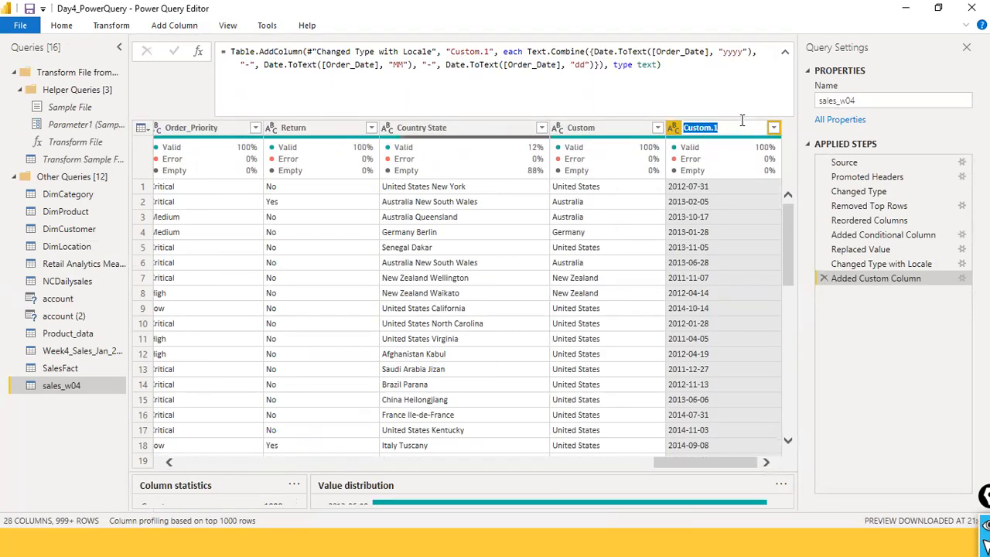
text(Date-YYYY-MM-DD)
key(Return)
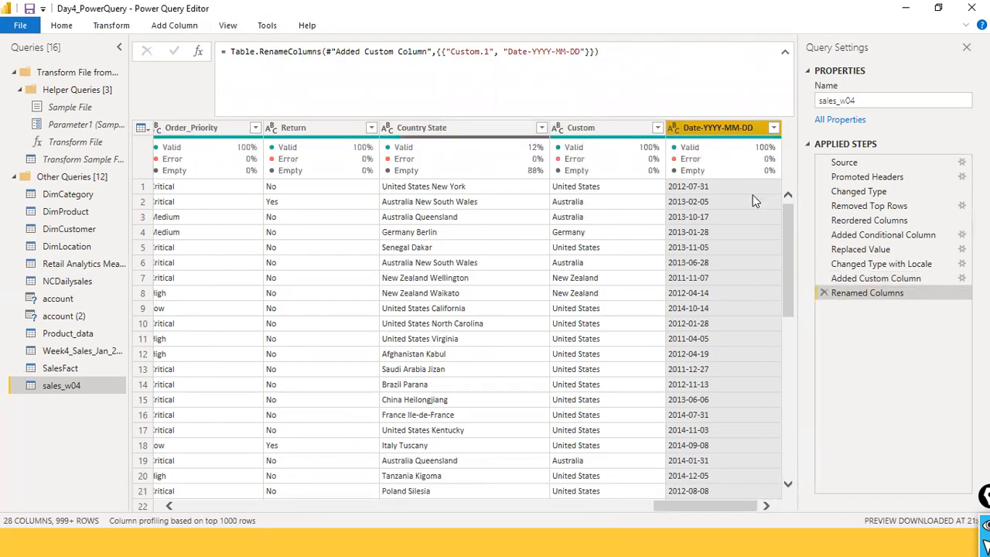
mouse_move(670, 500)
mouse_down()
mouse_move(493, 500)
mouse_move(672, 501)
mouse_up()
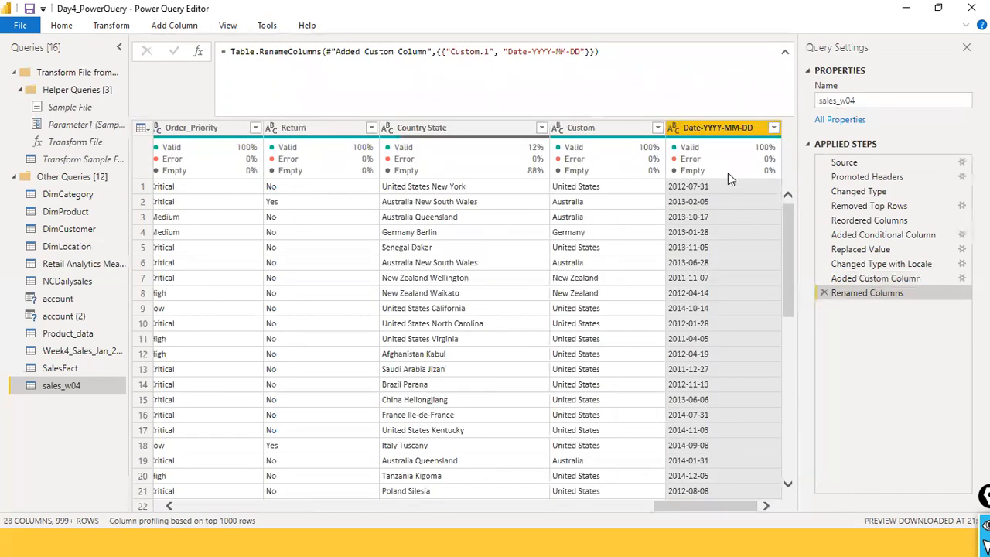
mouse_move(716, 147)
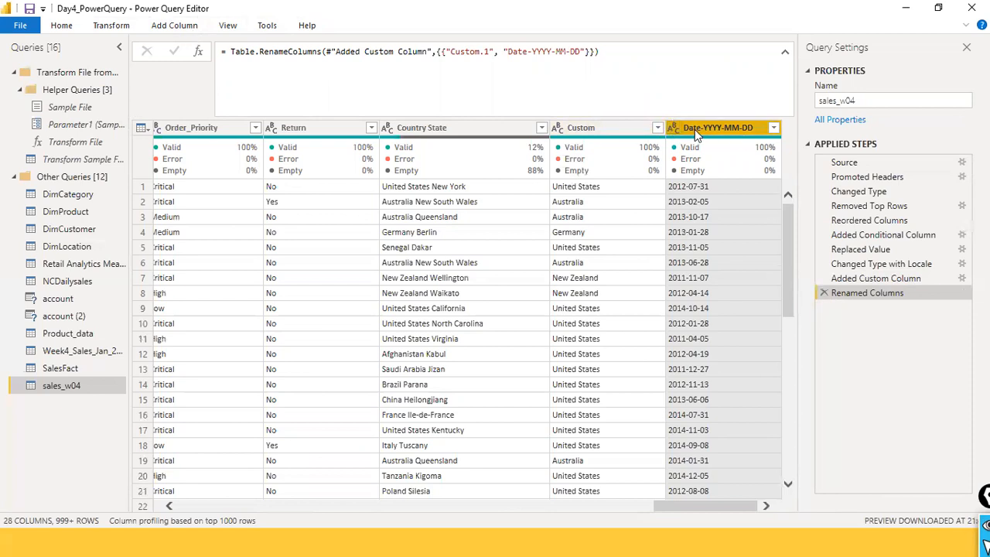
click(227, 28)
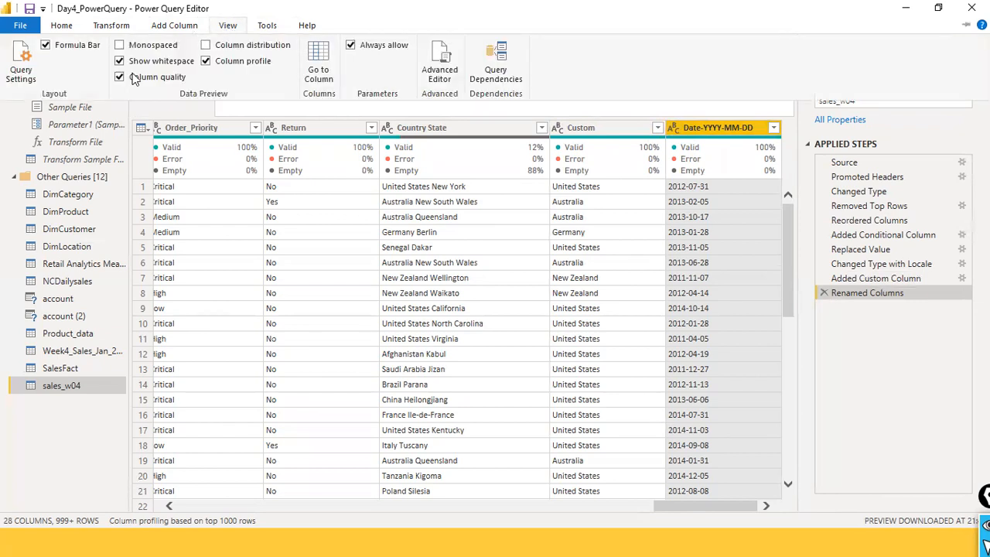
click(176, 26)
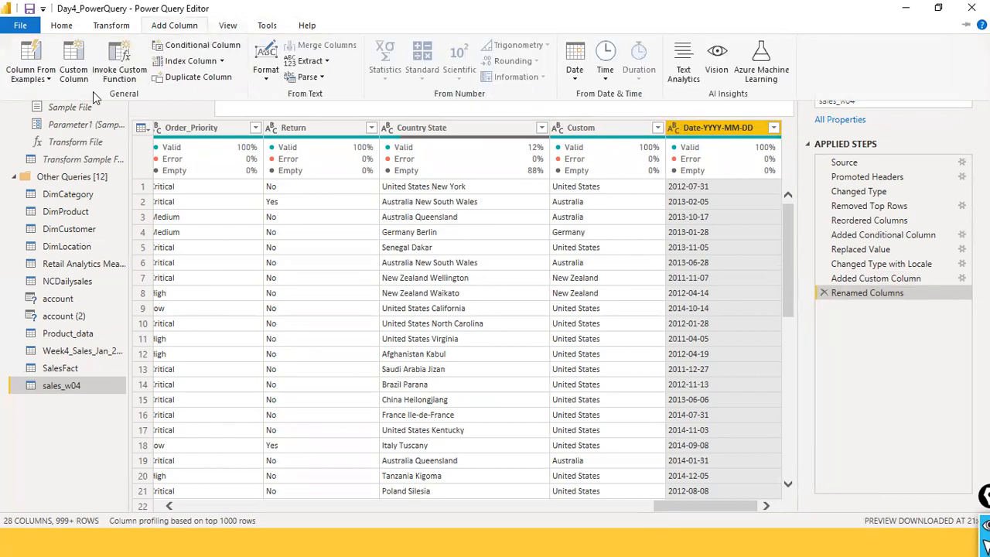
click(598, 129)
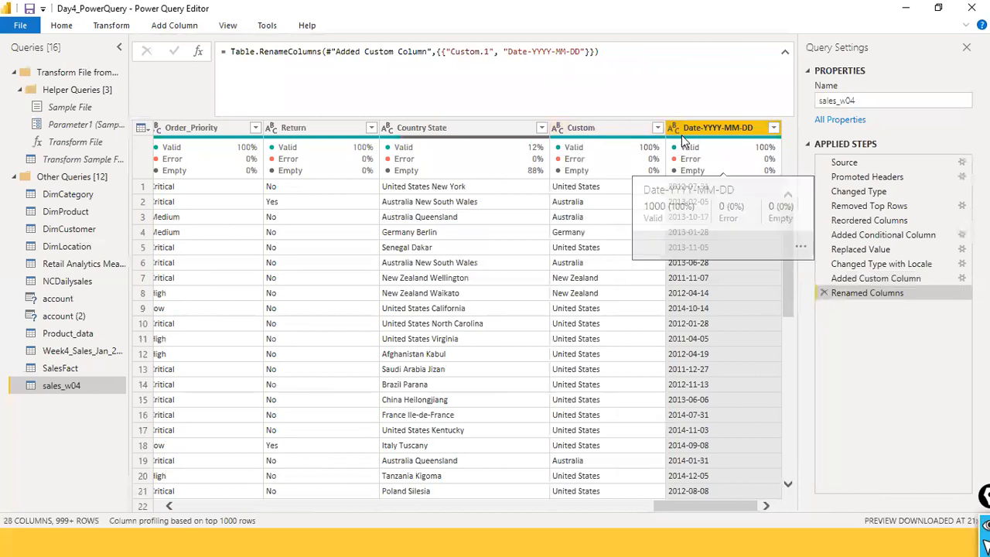
click(582, 129)
double_click(582, 129)
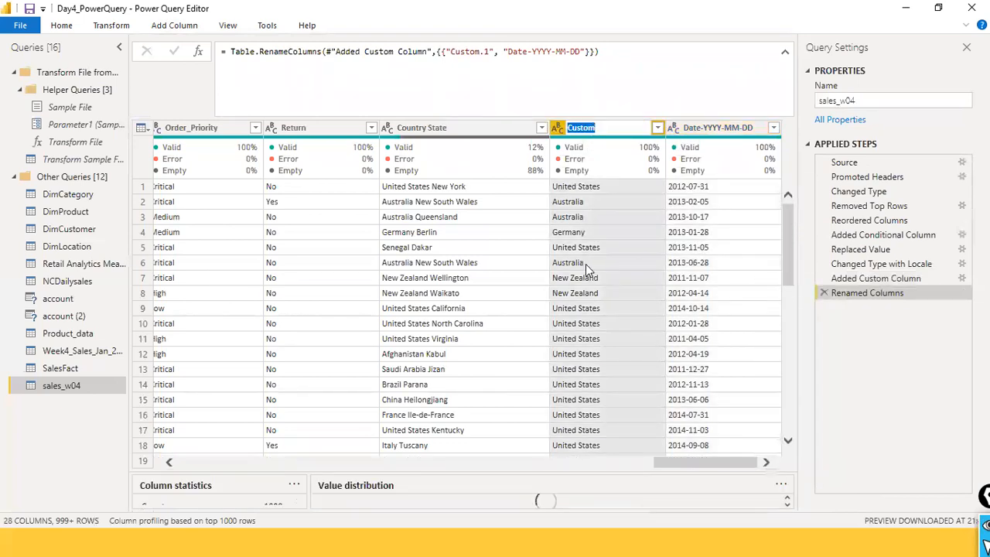
key(Escape)
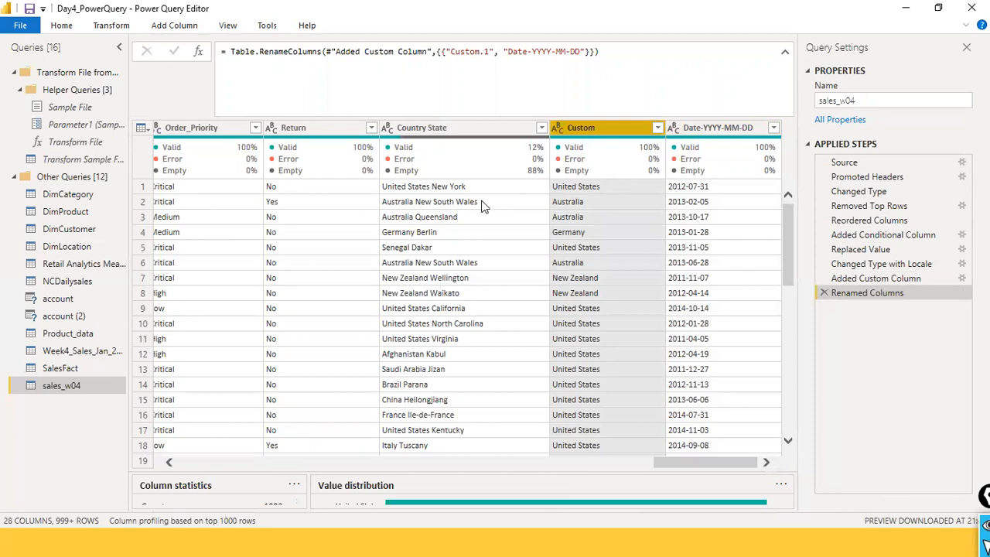
click(464, 129)
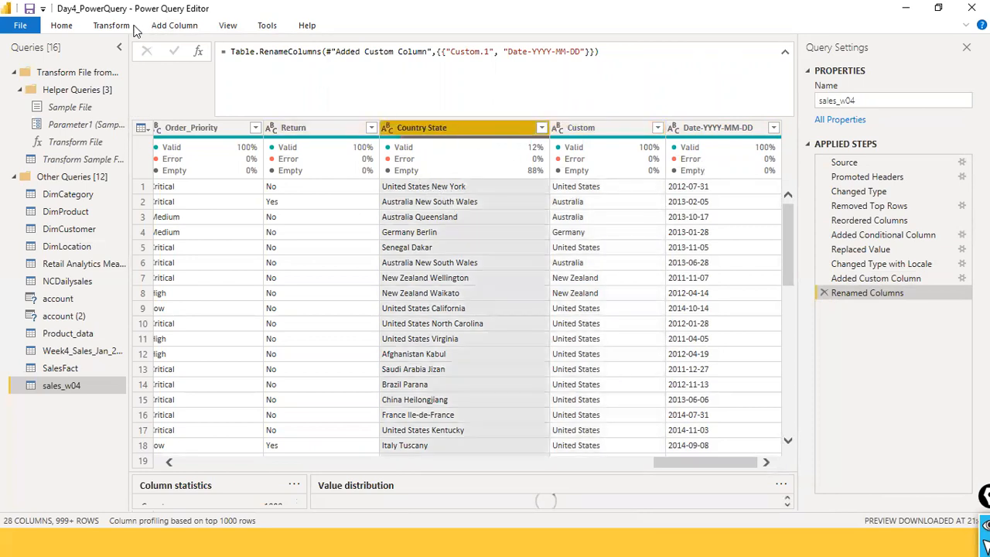
click(192, 24)
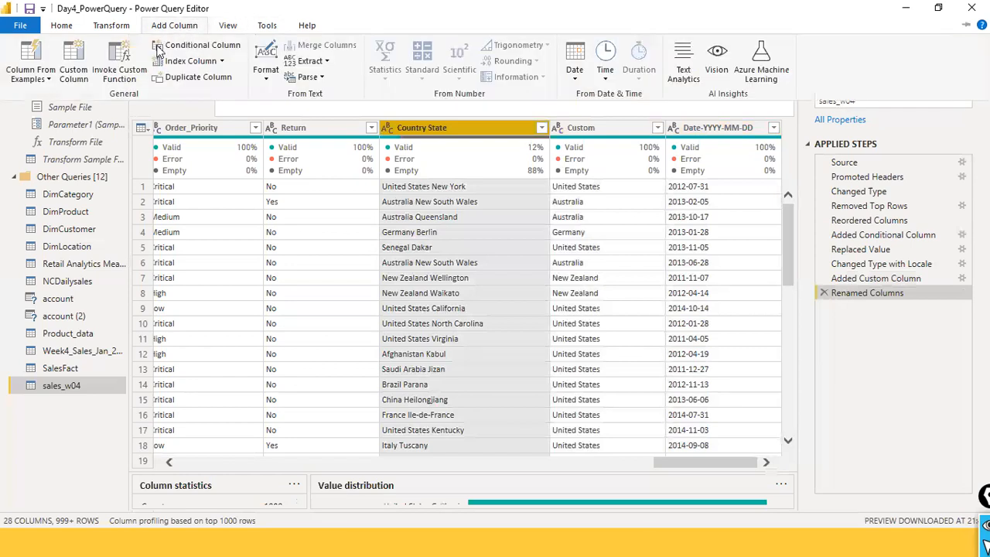
click(48, 79)
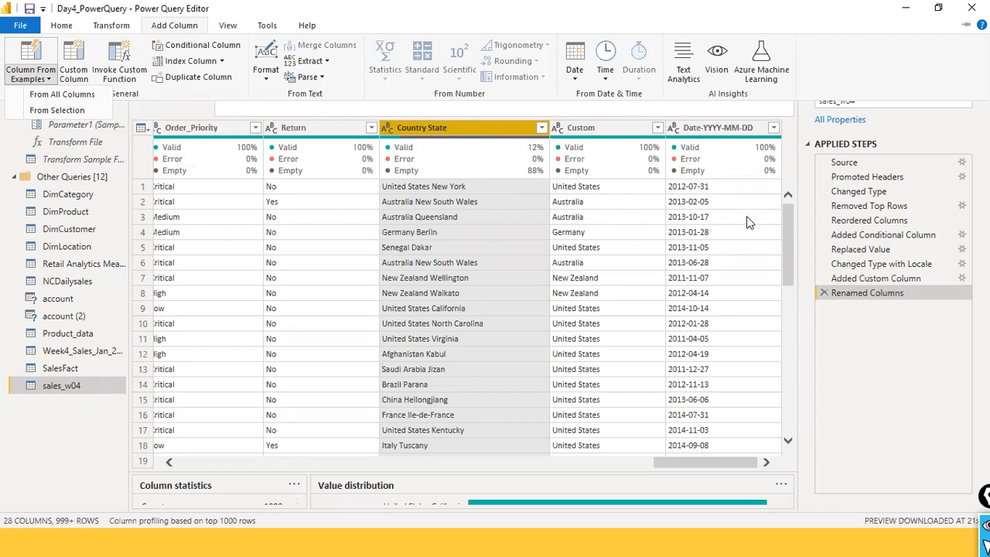
click(621, 133)
click(672, 128)
click(583, 123)
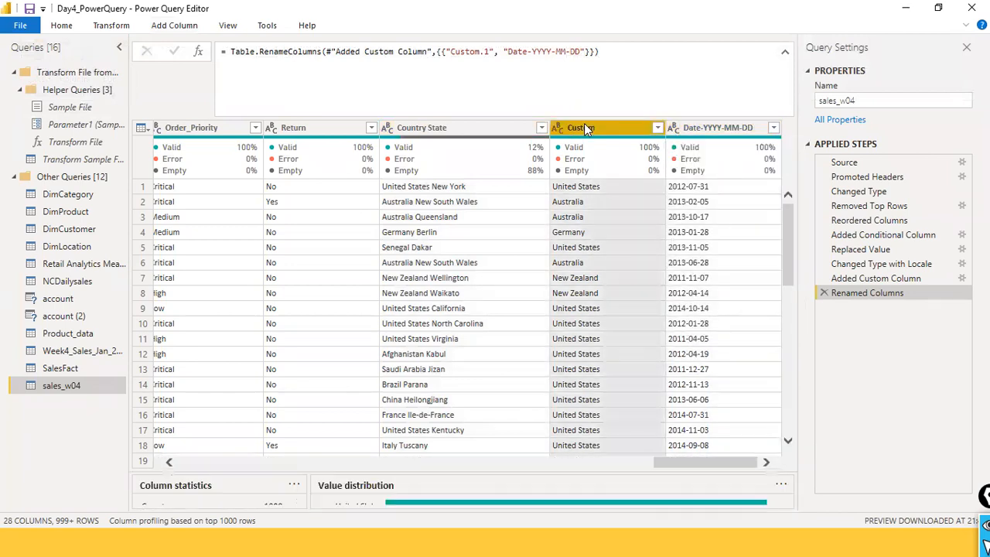
click(174, 27)
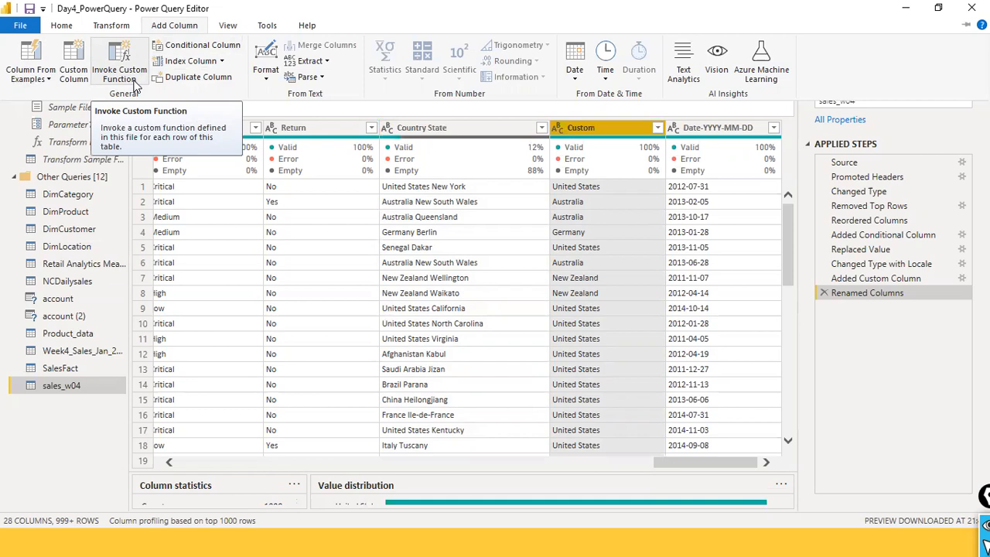
Switch to the PowerPoint slide show to view the Custom Function slide
key(alt+Tab)
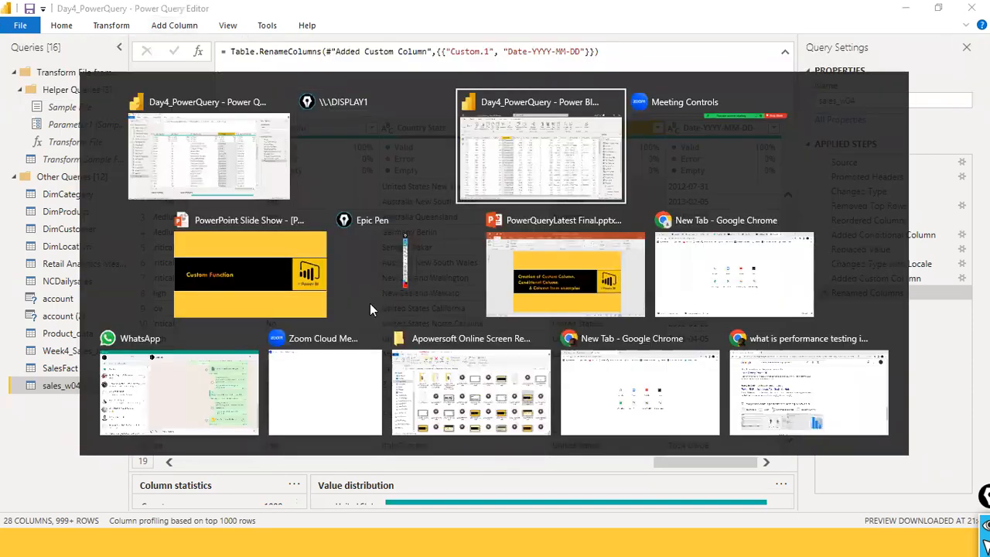
key(alt+Tab)
key(alt+Tab)
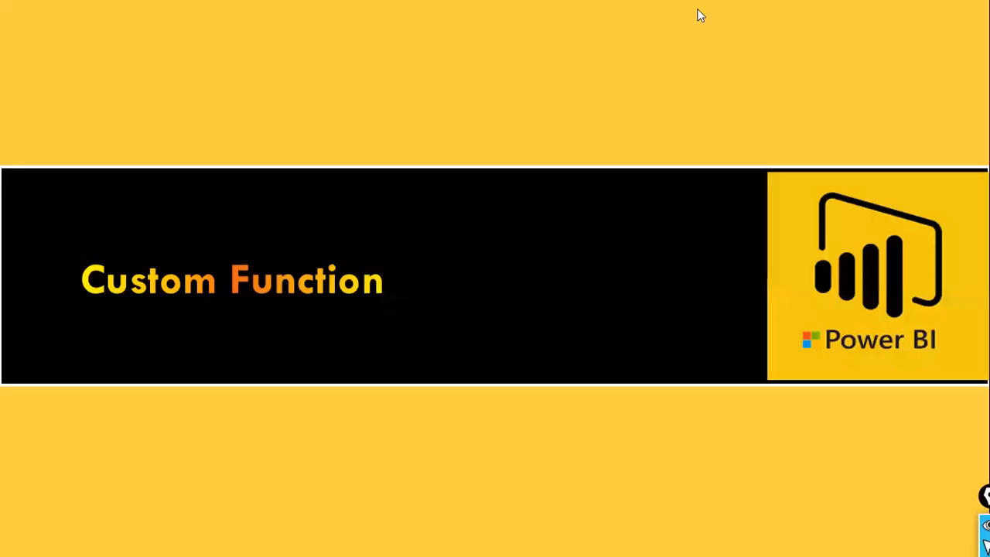
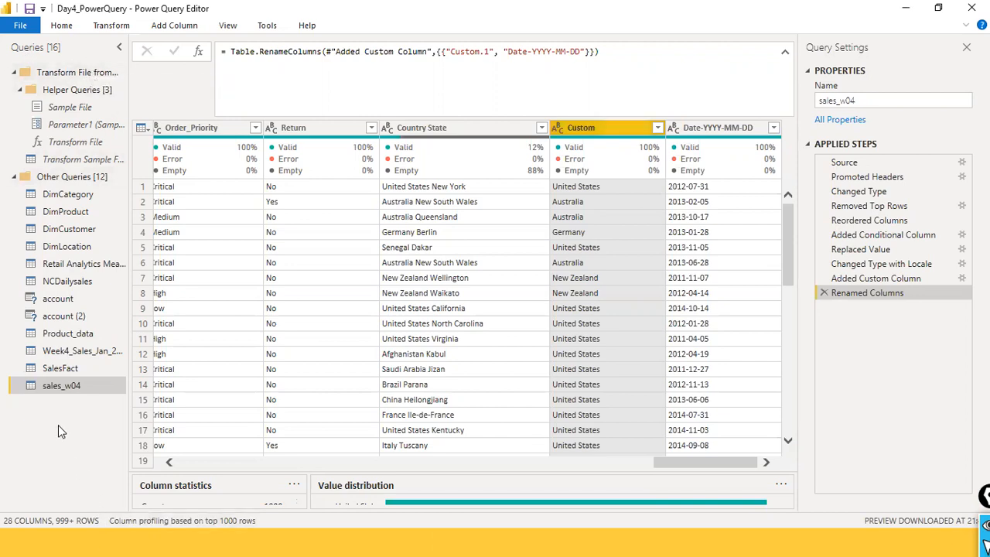
Return to the Power Query Editor and create a new blank query among the other queries
right_click(58, 425)
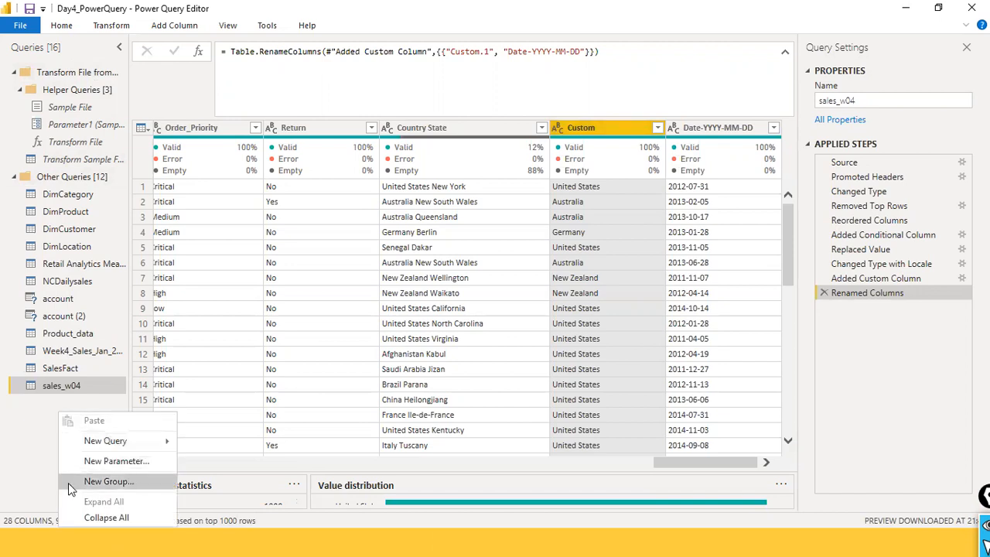
mouse_move(124, 441)
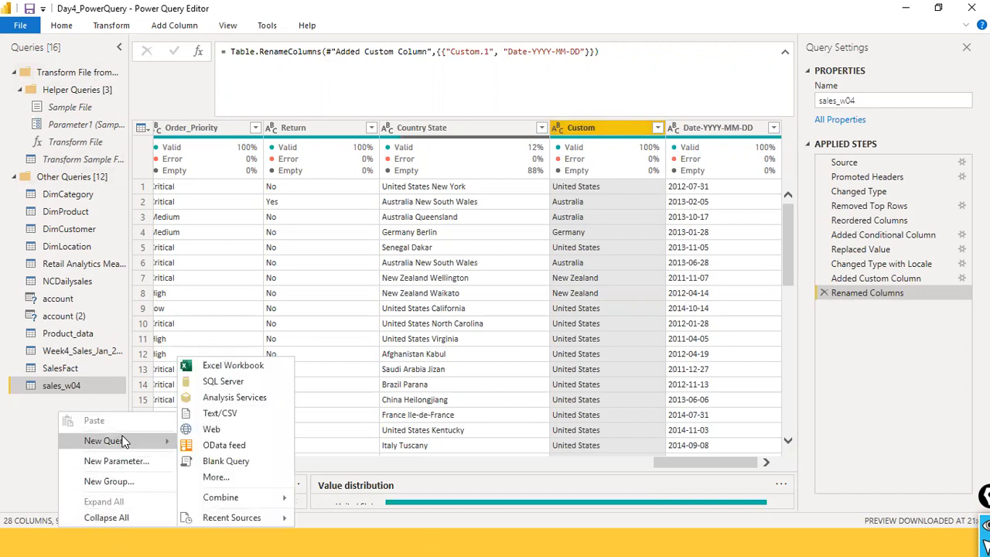
click(245, 462)
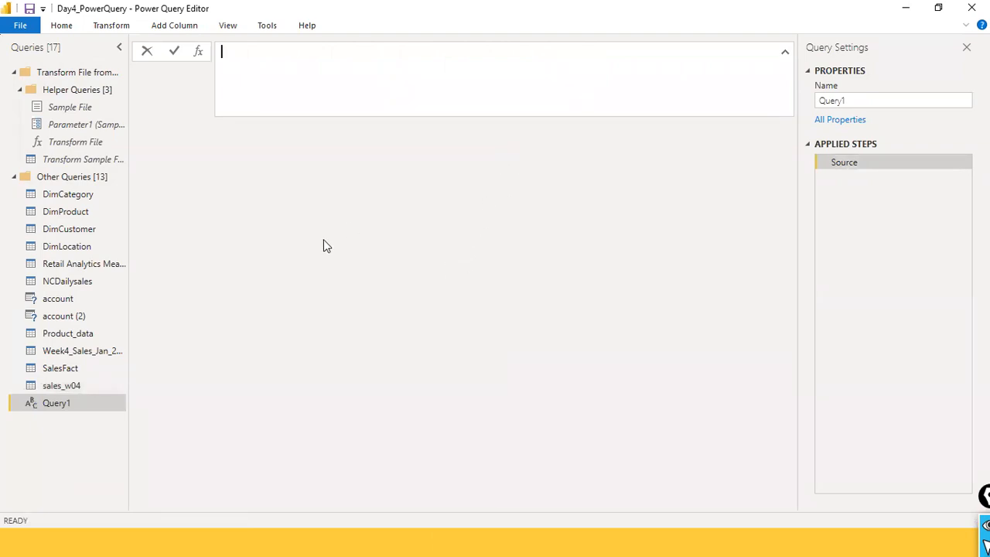
Define the blank query as a function with the formula =(x as number) => x
text(=(x as number)
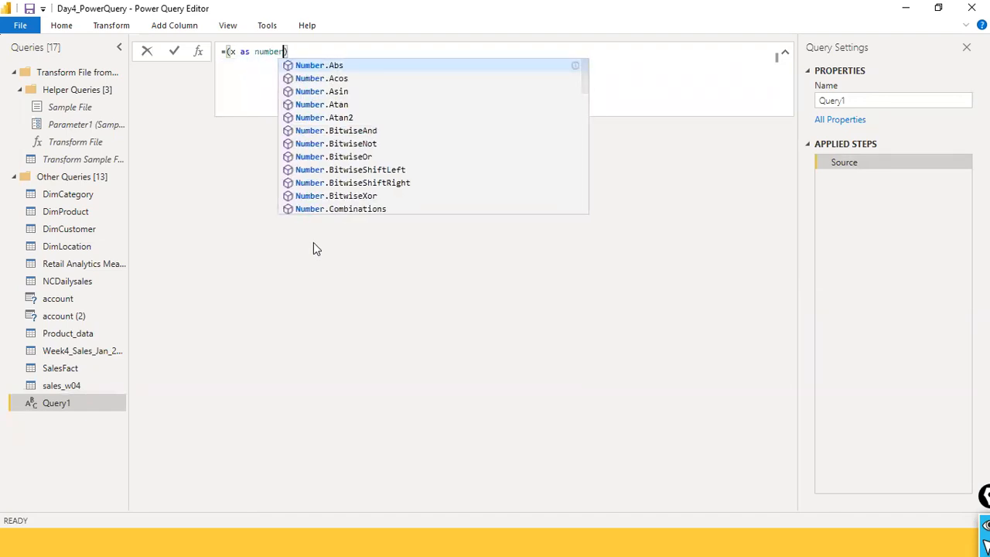
text() )
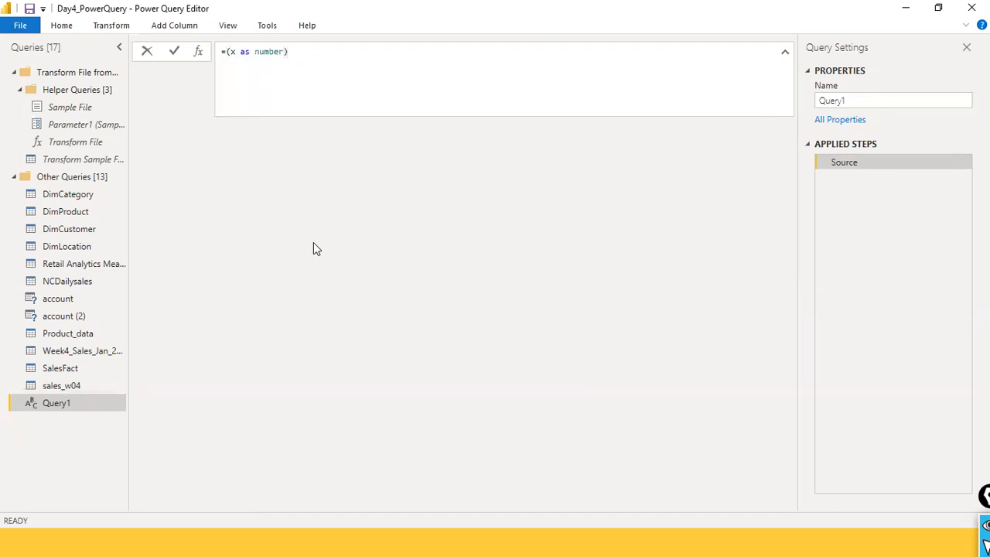
text(=>)
key(alt+f)
key(Escape)
text(x)
key(Return)
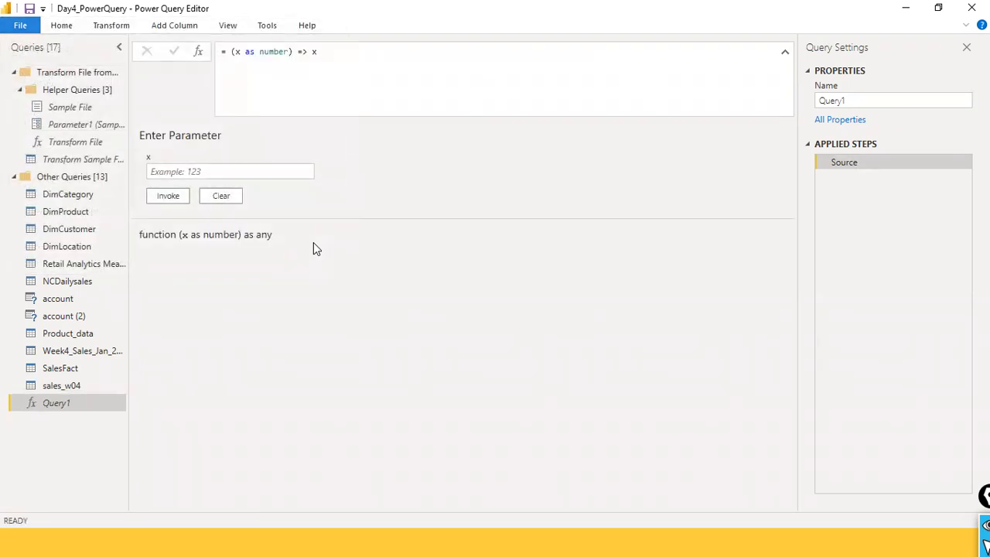
Extend the function's expression to x * x so it multiplies the parameter by itself
click(366, 59)
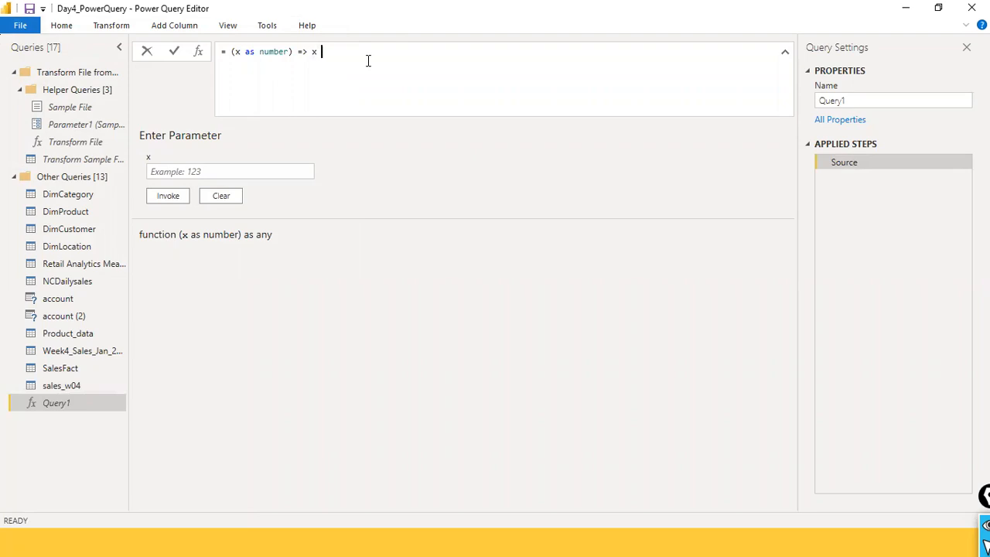
text(* x)
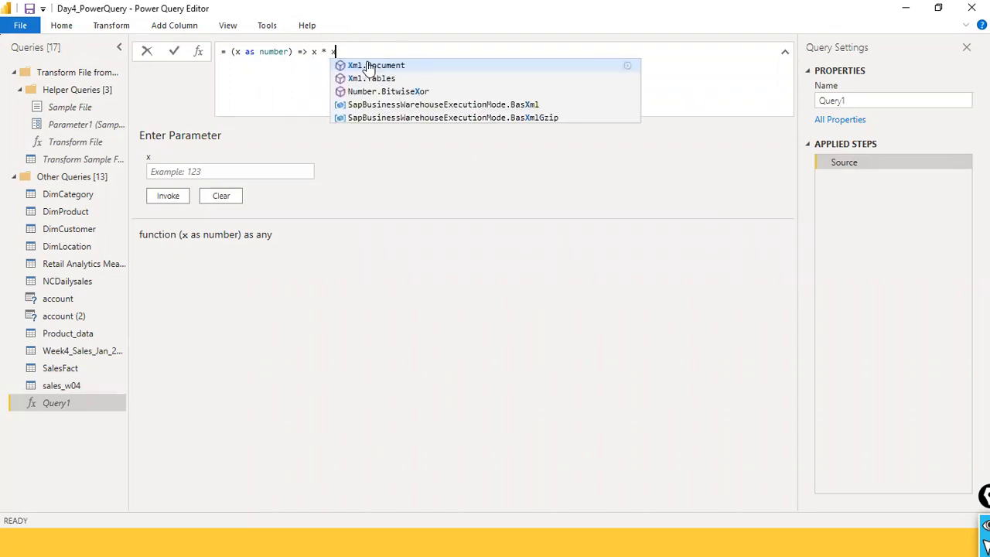
key(Escape)
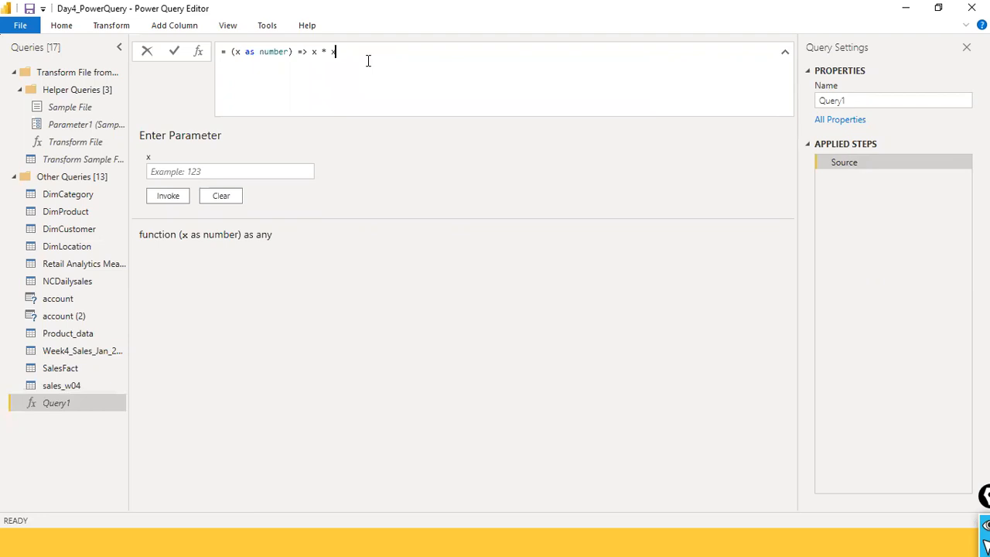
key(Return)
Examine the parameter, its number type and the x * x expression in the function's formula, and collapse the formula bar
click(239, 51)
double_click(252, 51)
key(End)
double_click(252, 51)
click(279, 52)
click(312, 52)
drag(310, 51, 337, 52)
click(373, 57)
key(Return)
click(784, 54)
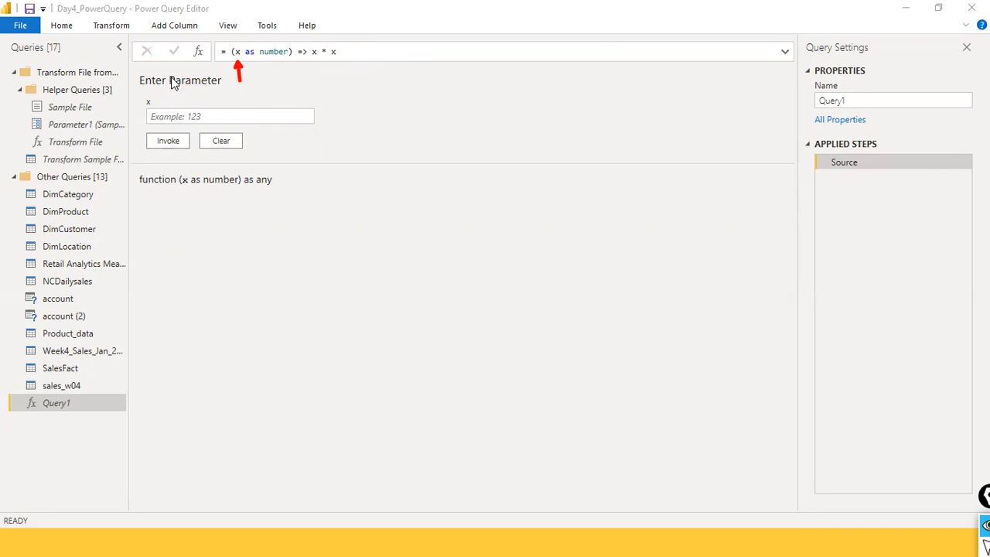
Invoke the Query1 function with 2 as the value of parameter x
drag(131, 68, 352, 187)
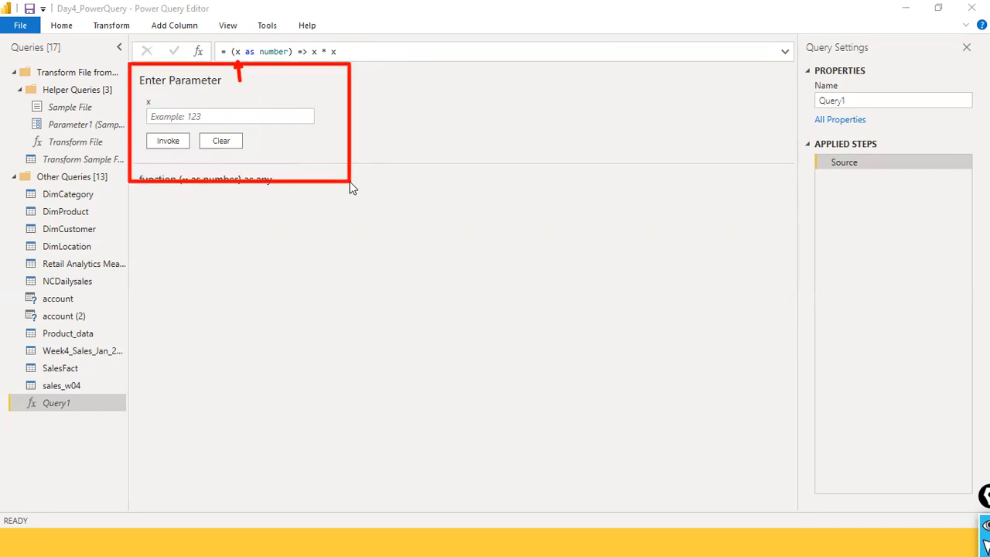
click(216, 116)
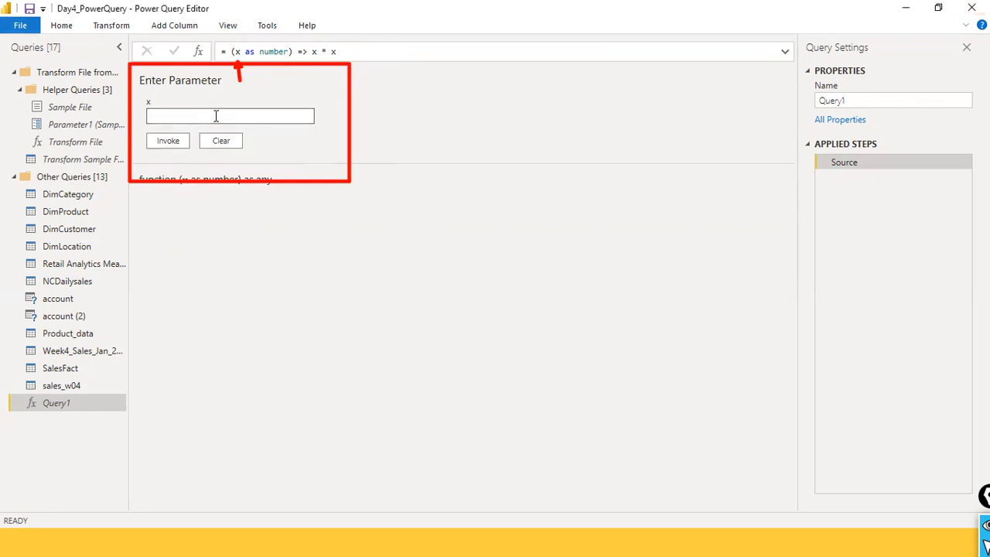
text(2)
double_click(149, 116)
click(165, 142)
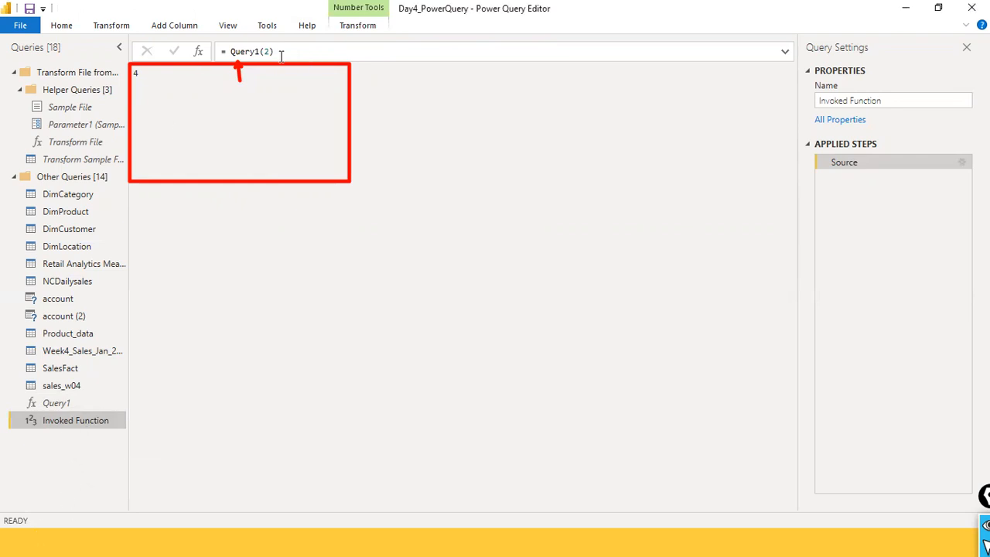
Rename the Query1 function as Square me
click(61, 404)
click(61, 405)
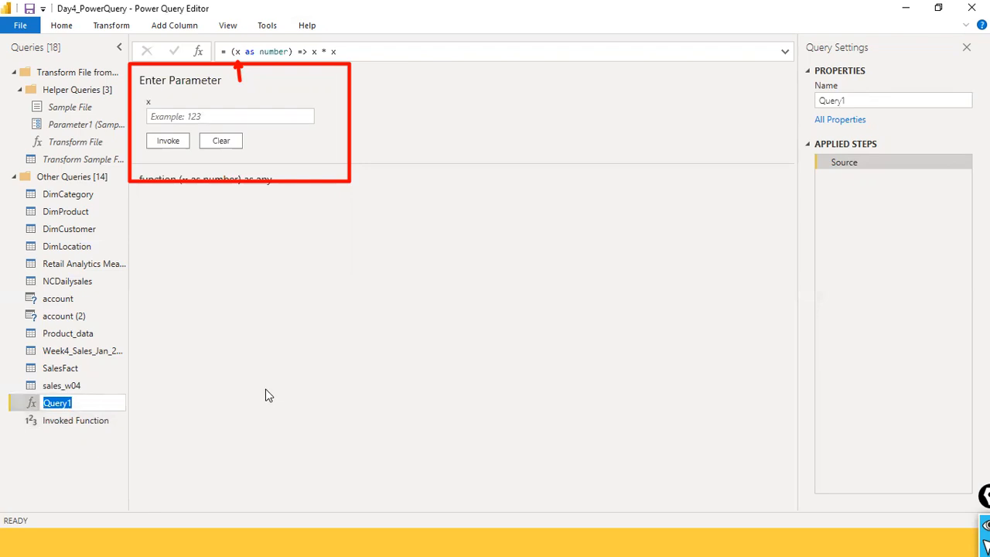
text(Square me)
key(Return)
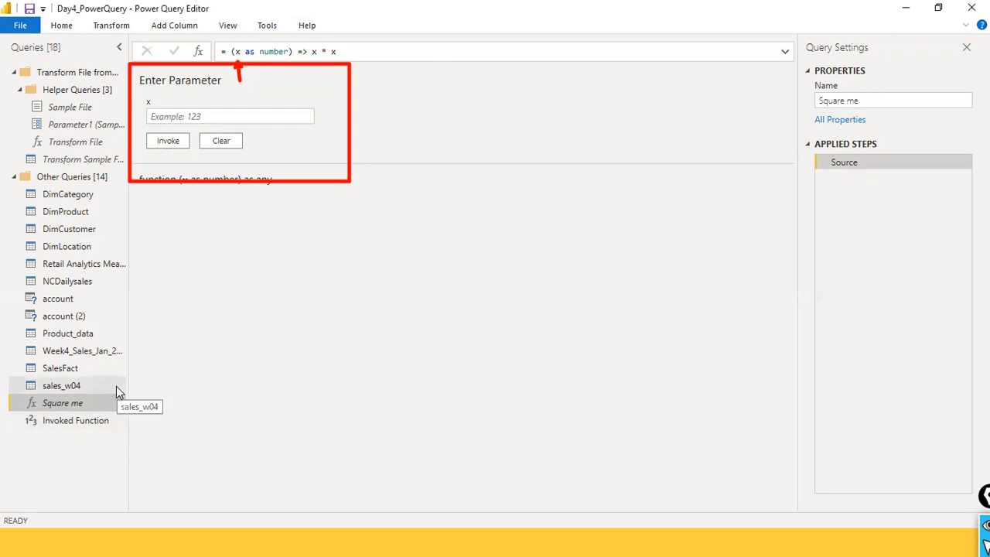
Invoke the Square me function with 16 as the value of parameter x
click(224, 120)
text(2)
key(BackSpace)
text(16)
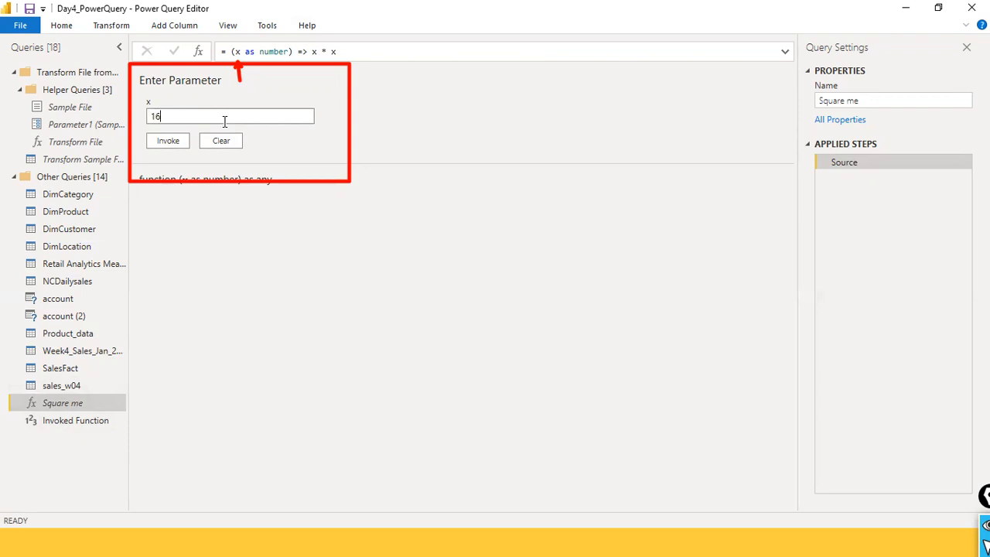
click(182, 144)
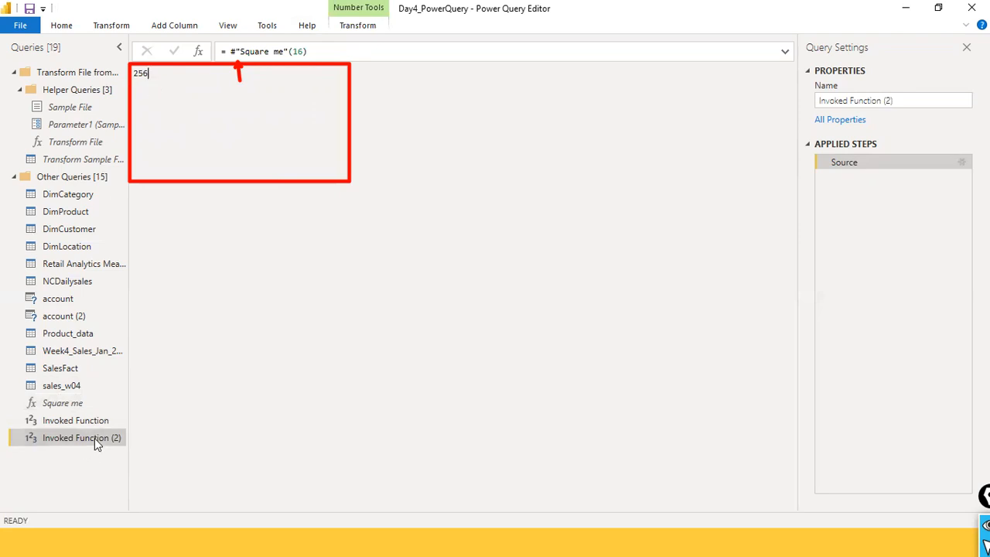
View the M code of the Square me function in the Advanced Editor and close it without changes
click(37, 402)
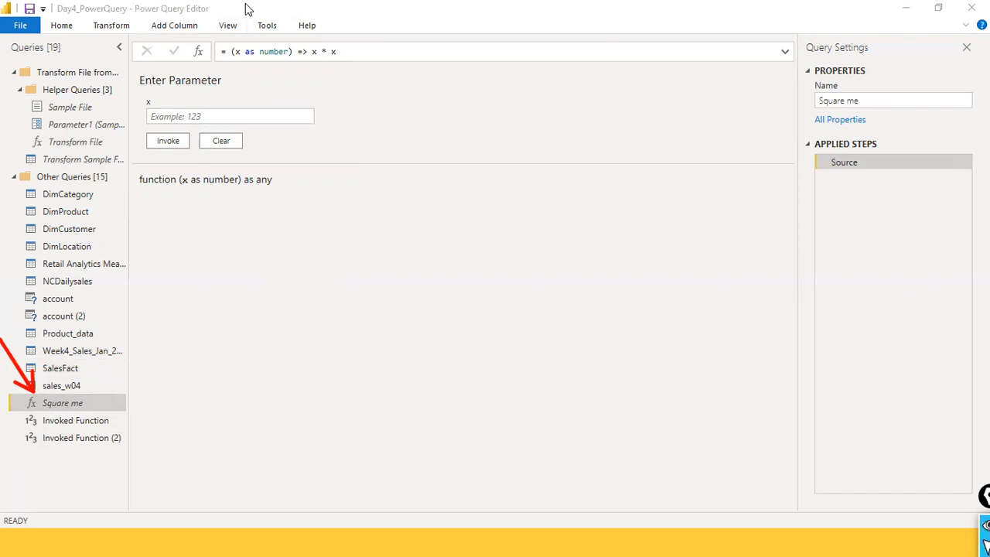
click(224, 29)
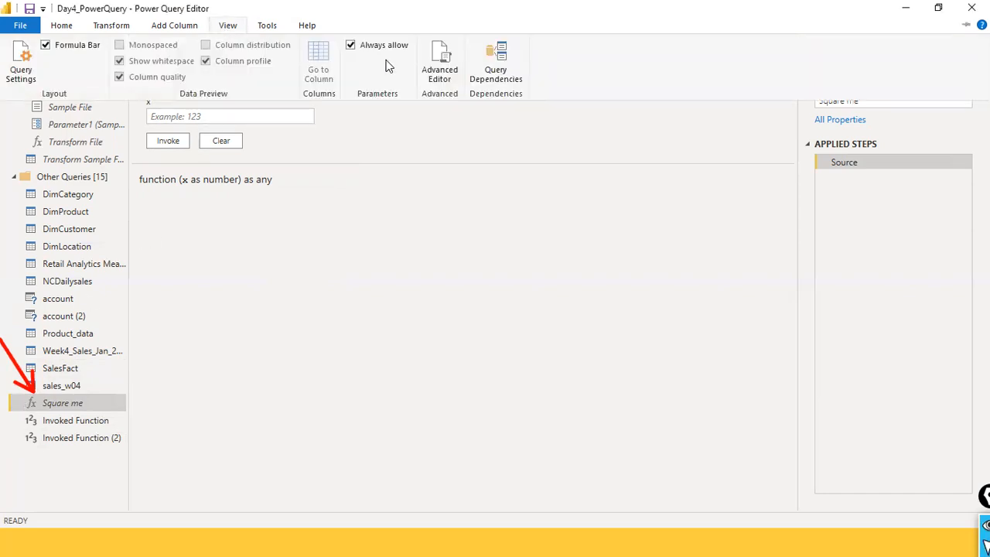
click(442, 75)
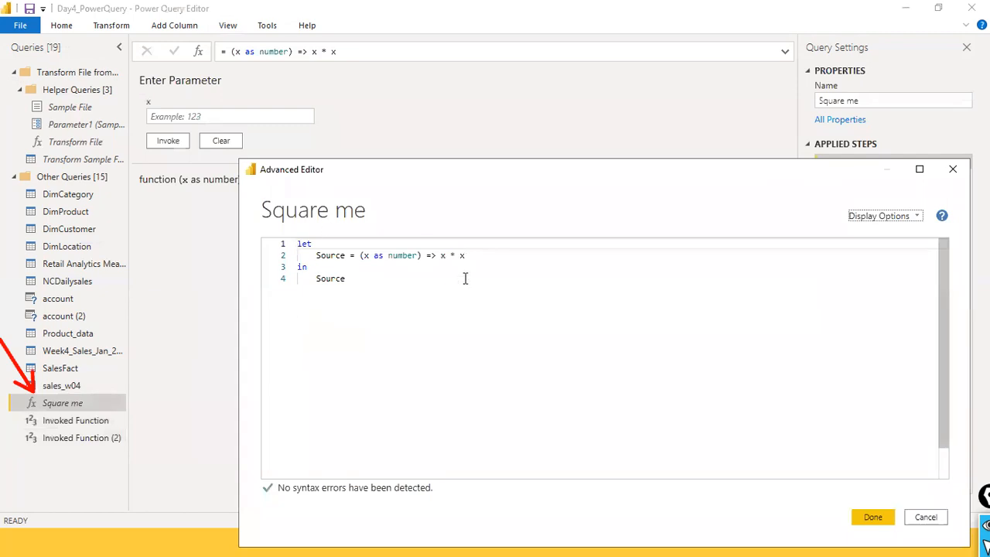
click(922, 518)
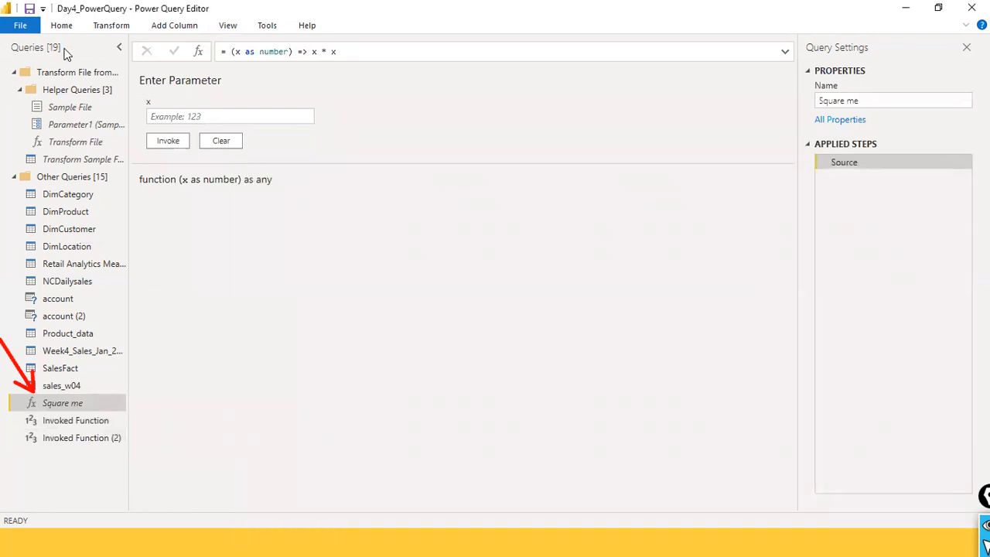
right_click(36, 474)
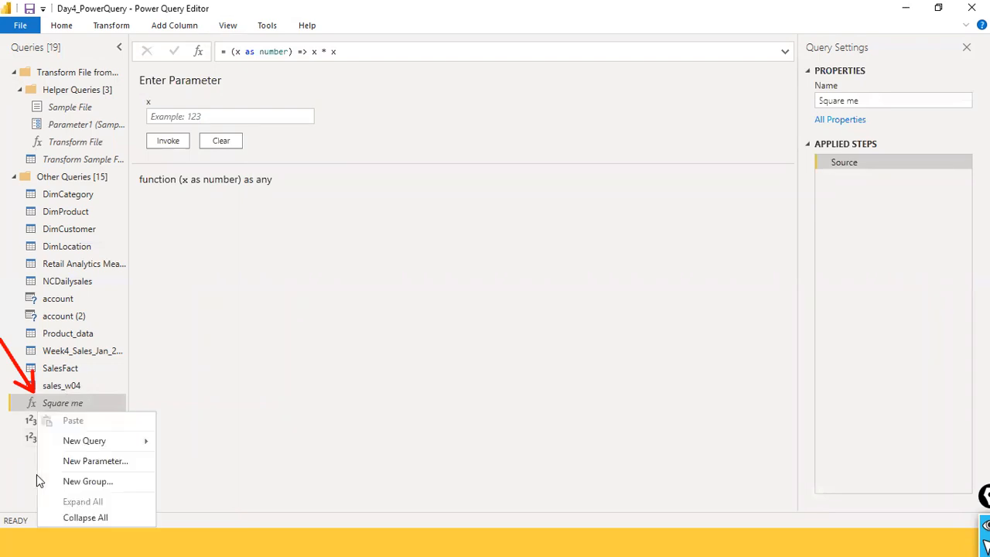
mouse_move(128, 443)
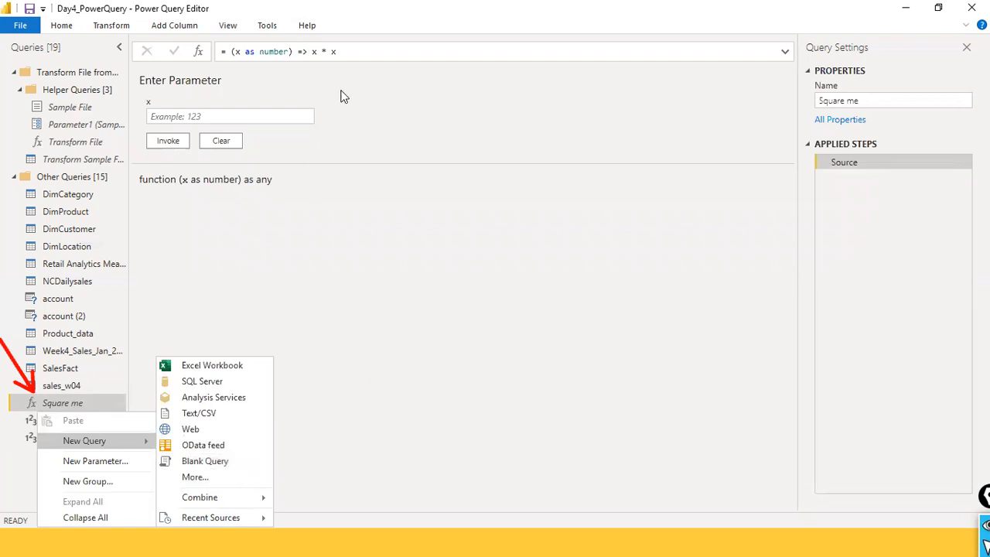
click(405, 281)
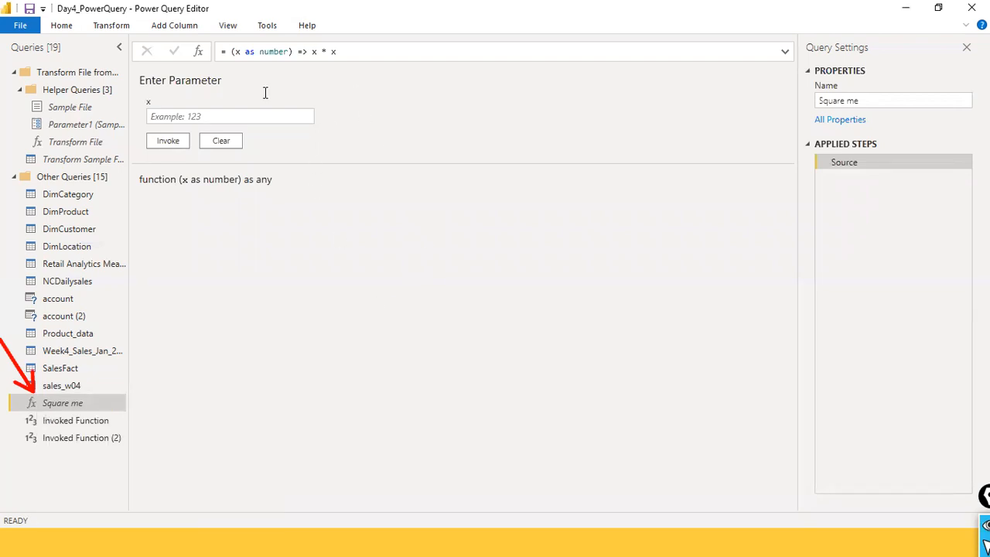
Reopen the Advanced Editor for Square me and examine the let block, the Source function definition and the in clause
click(233, 30)
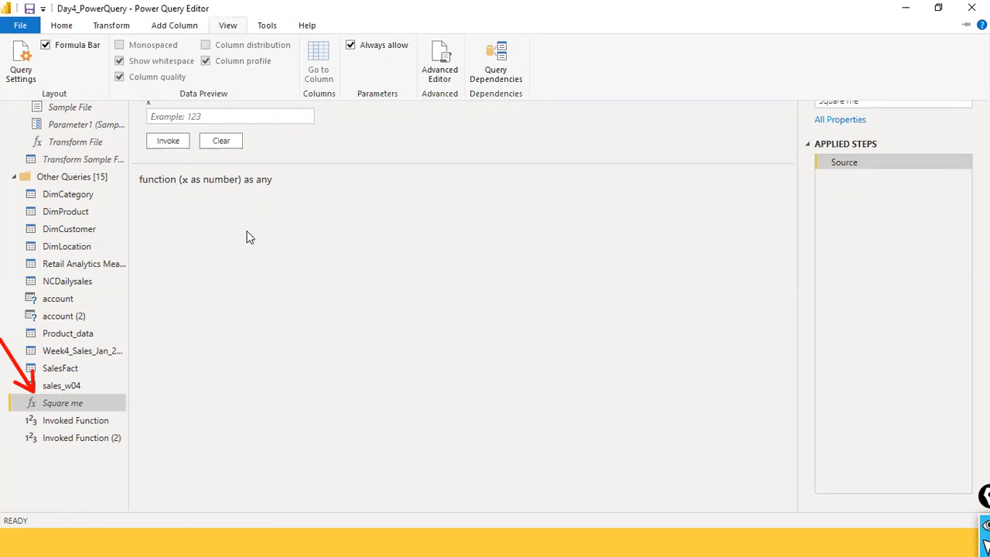
click(441, 65)
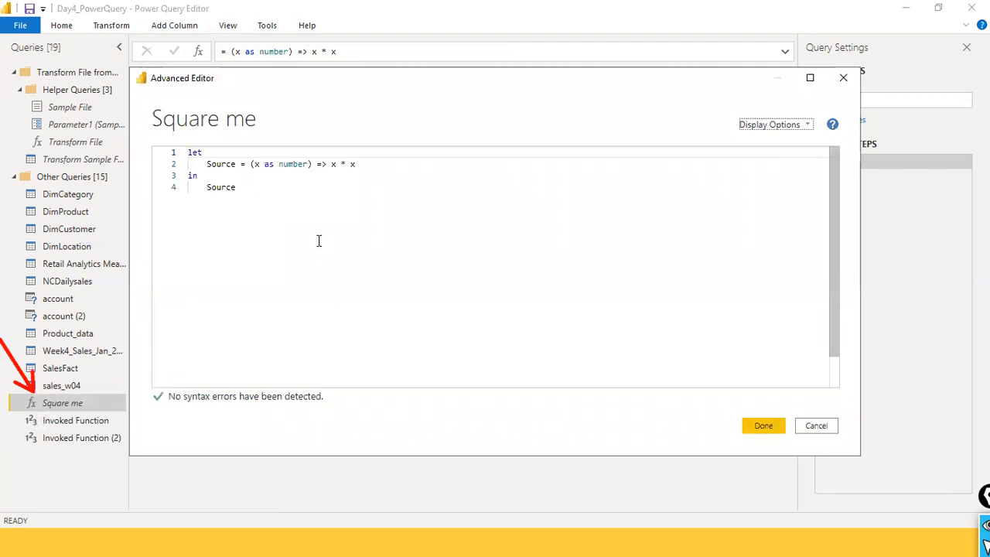
shift+click(190, 147)
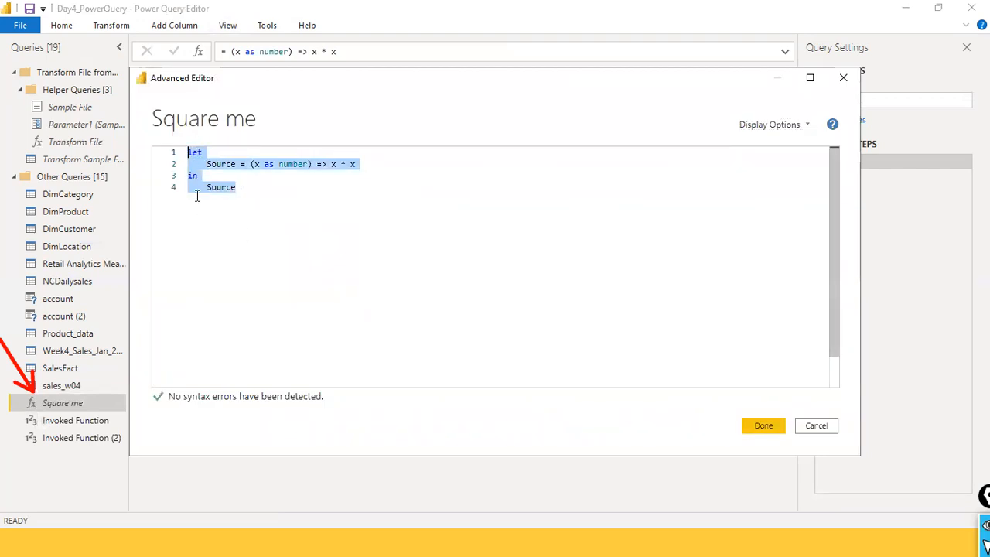
click(255, 201)
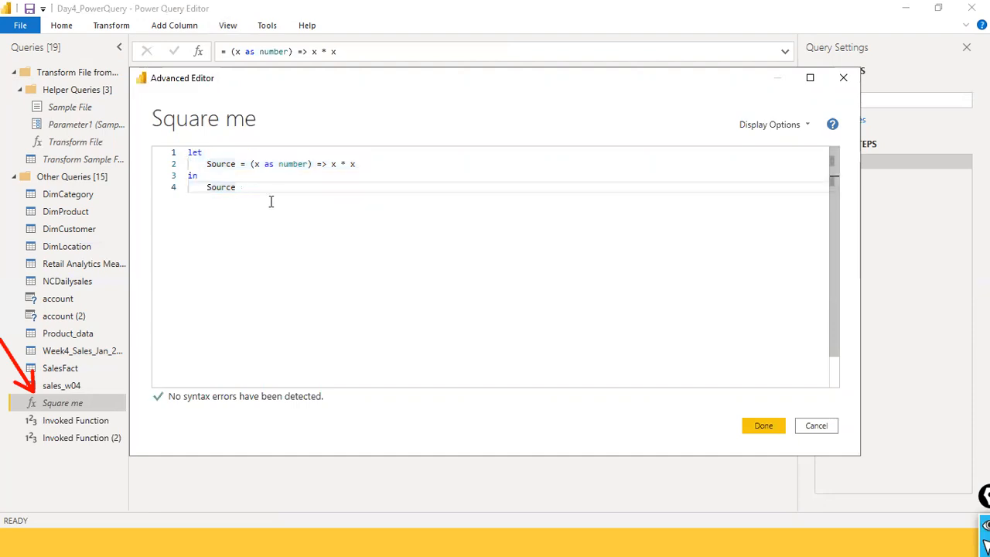
shift+click(182, 151)
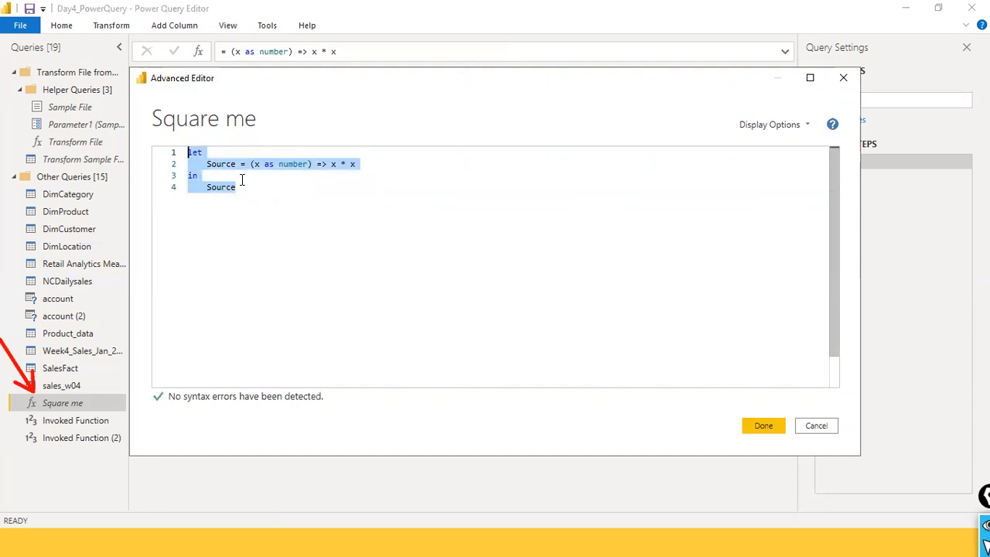
click(214, 150)
click(207, 164)
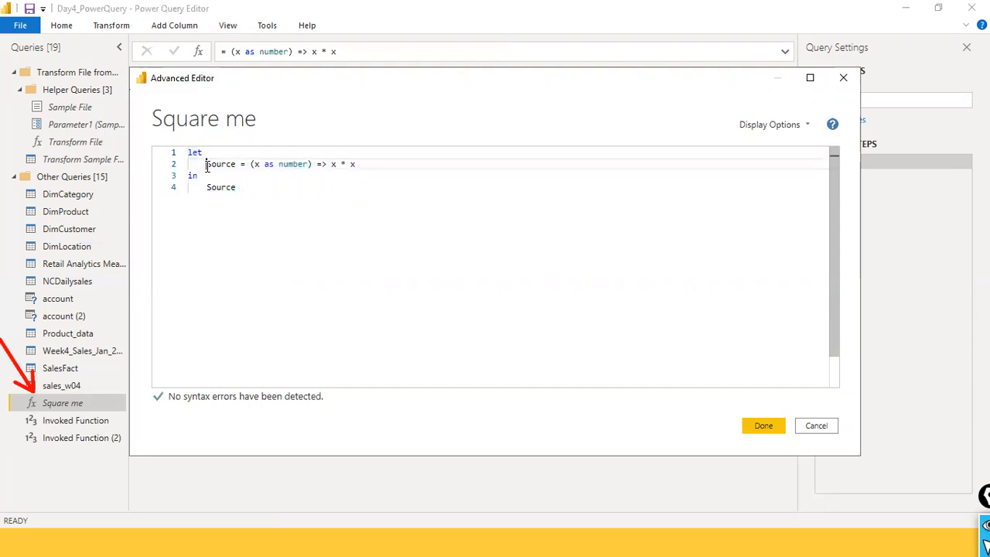
double_click(210, 164)
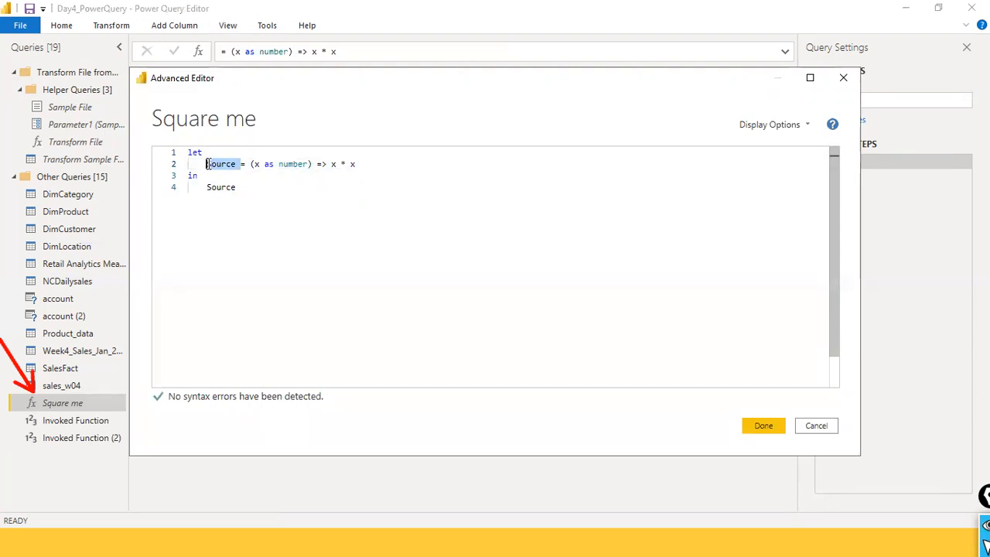
click(265, 163)
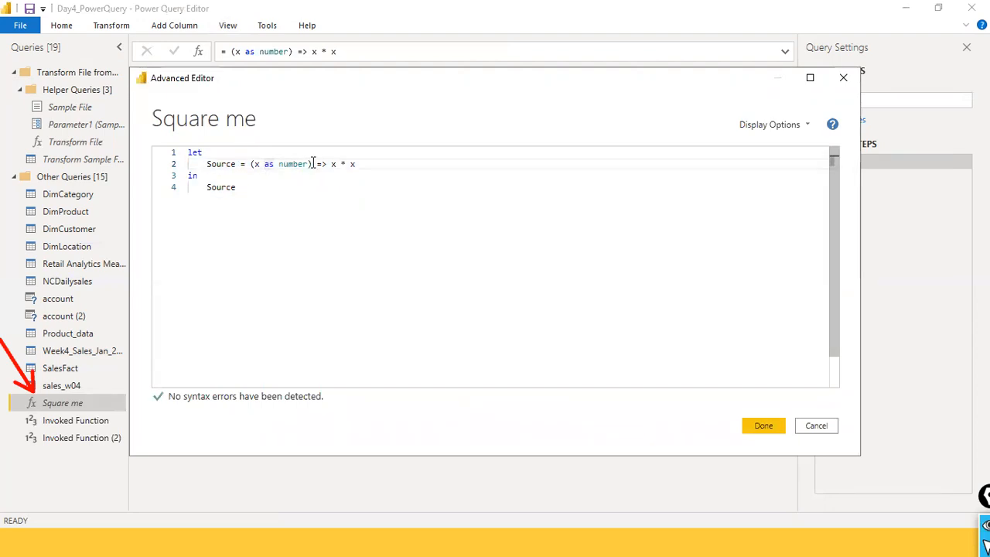
click(260, 168)
click(200, 178)
click(222, 188)
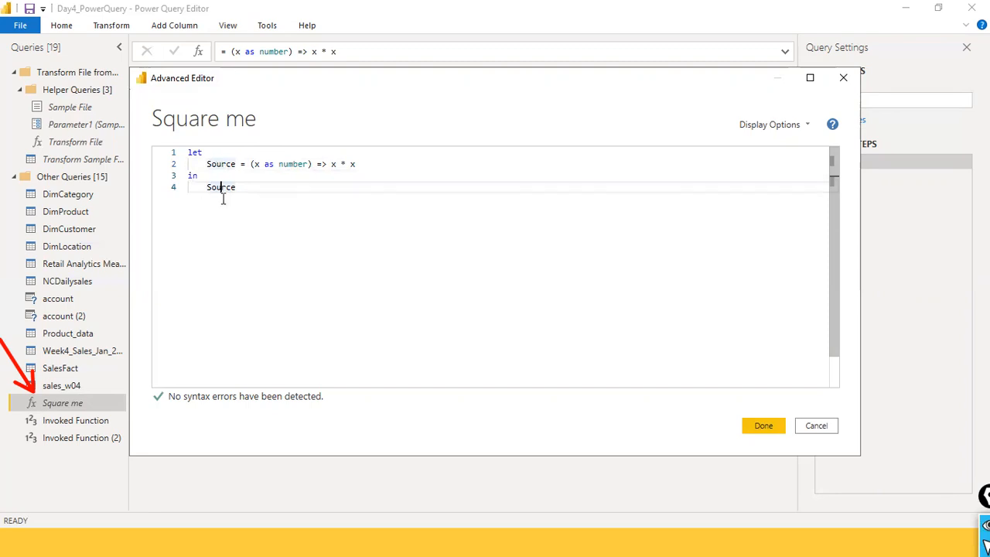
drag(354, 163, 255, 164)
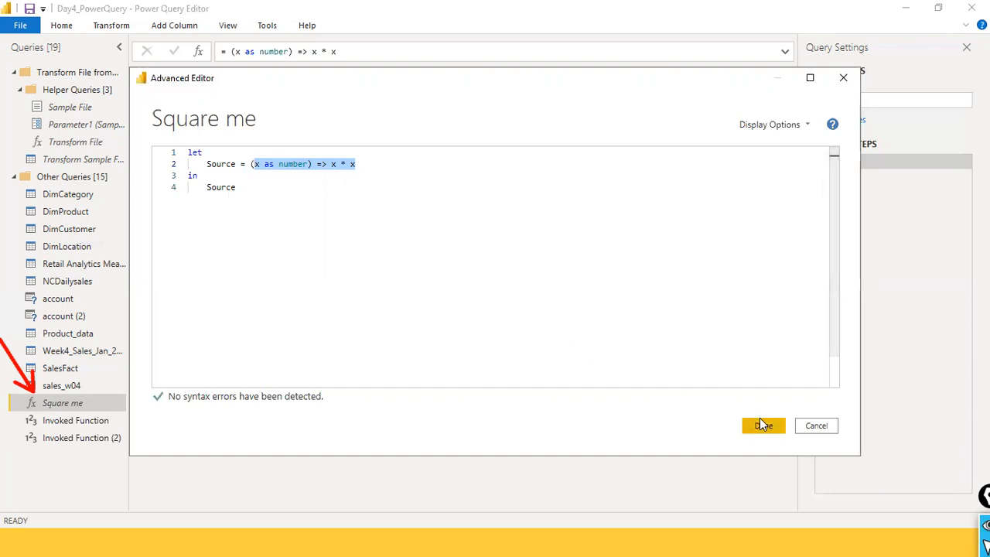
click(201, 158)
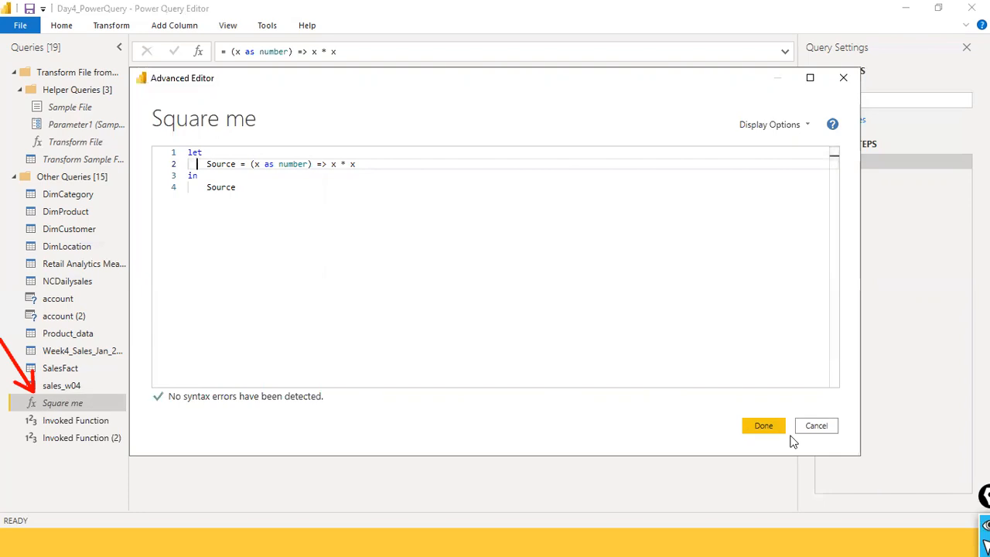
click(763, 426)
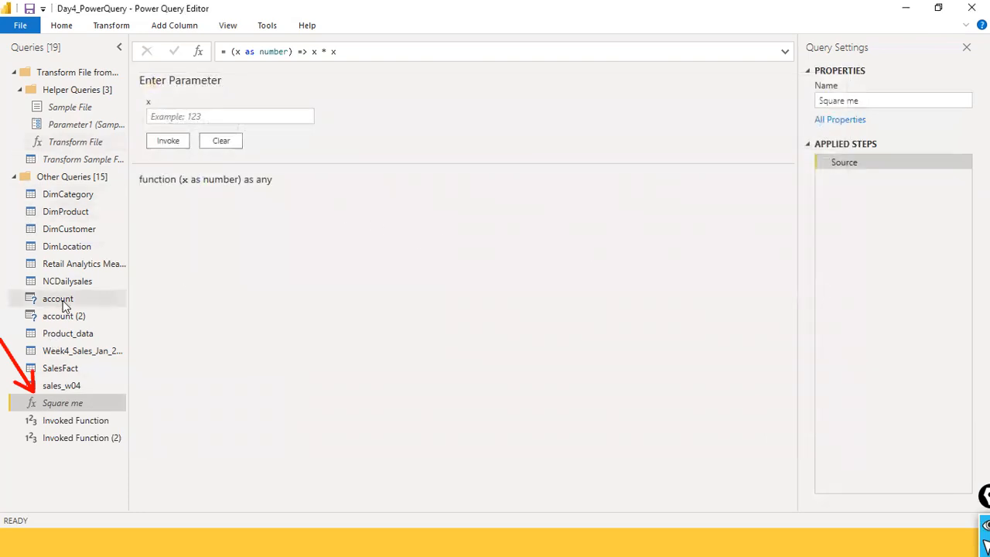
Open the DimCustomer query and refresh its outdated data preview
click(82, 231)
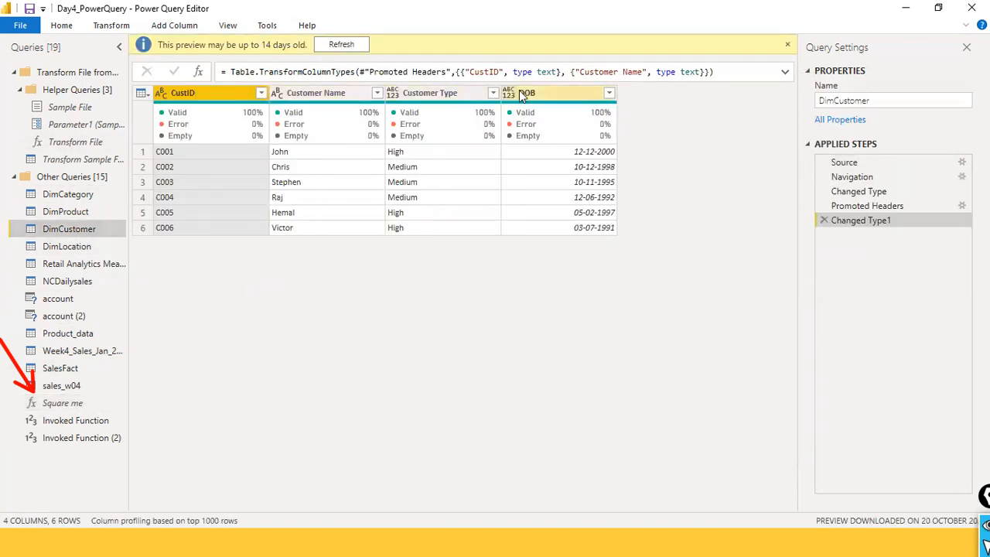
click(341, 45)
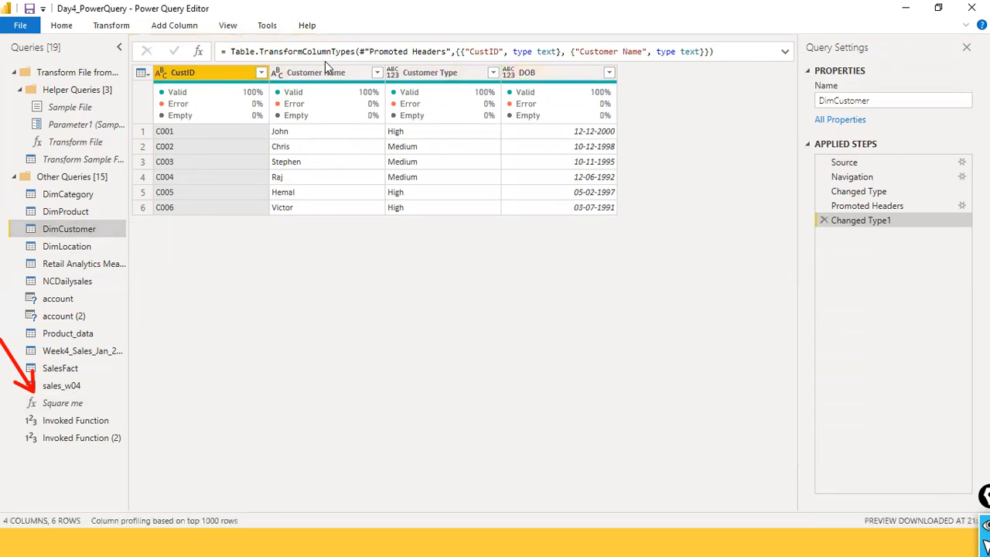
Create a new blank query and open its code in the Advanced Editor
mouse_move(545, 85)
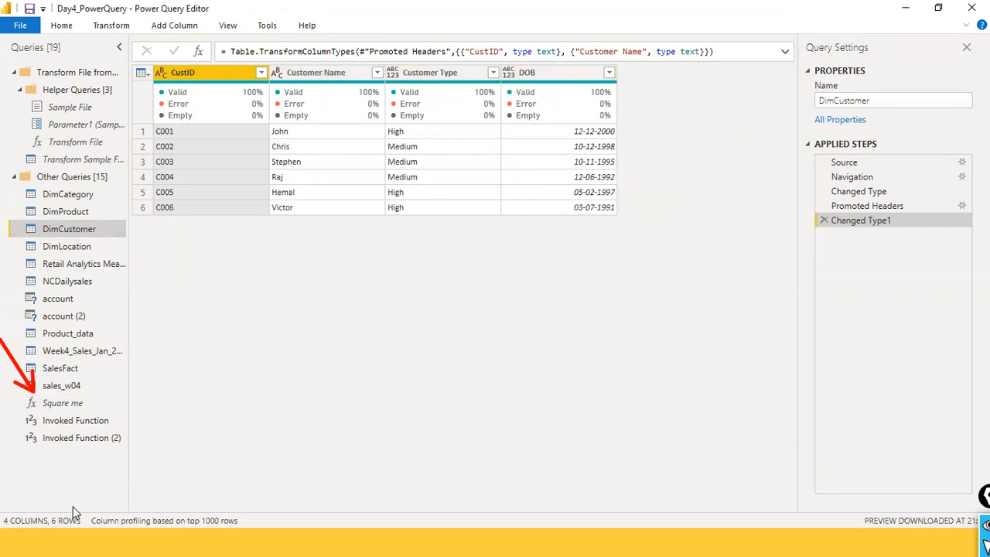
right_click(76, 475)
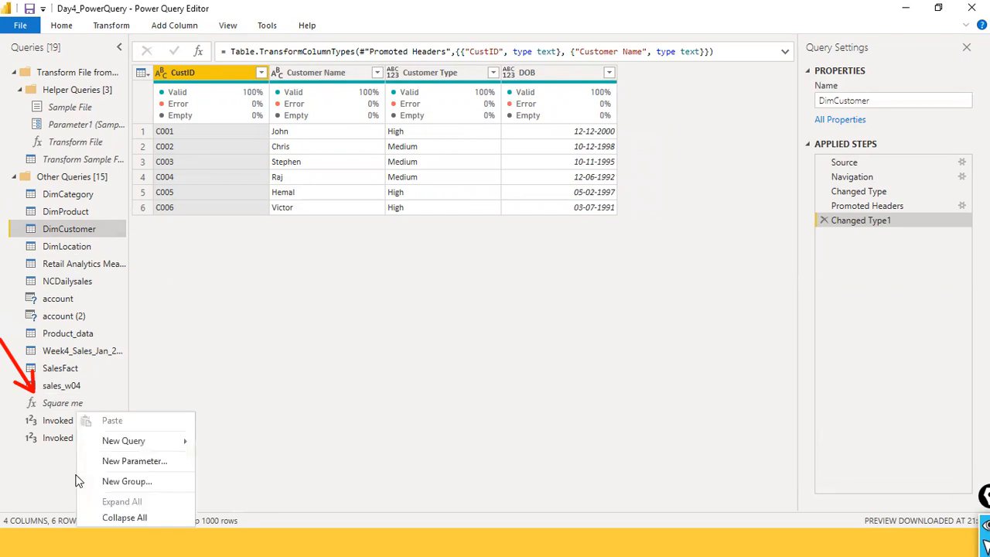
mouse_move(182, 447)
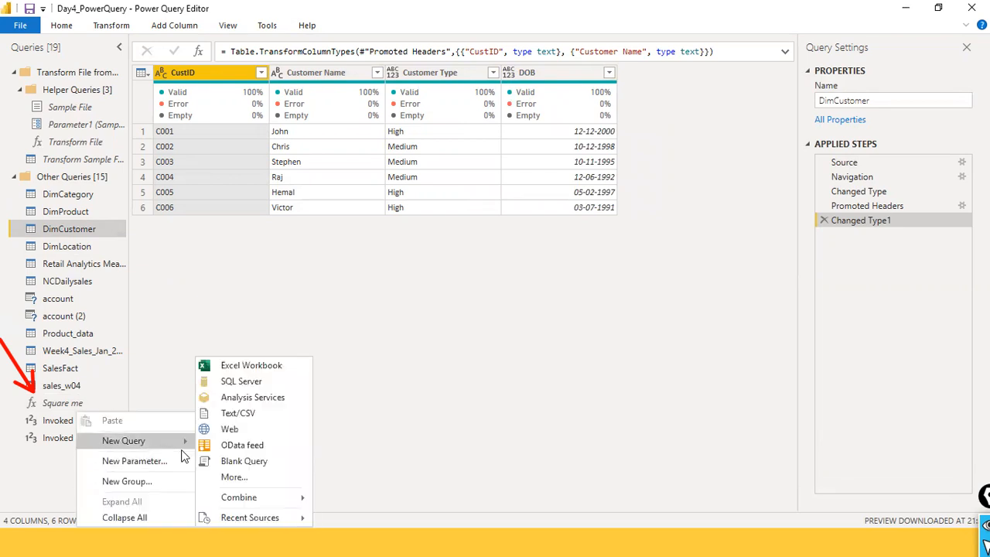
click(269, 462)
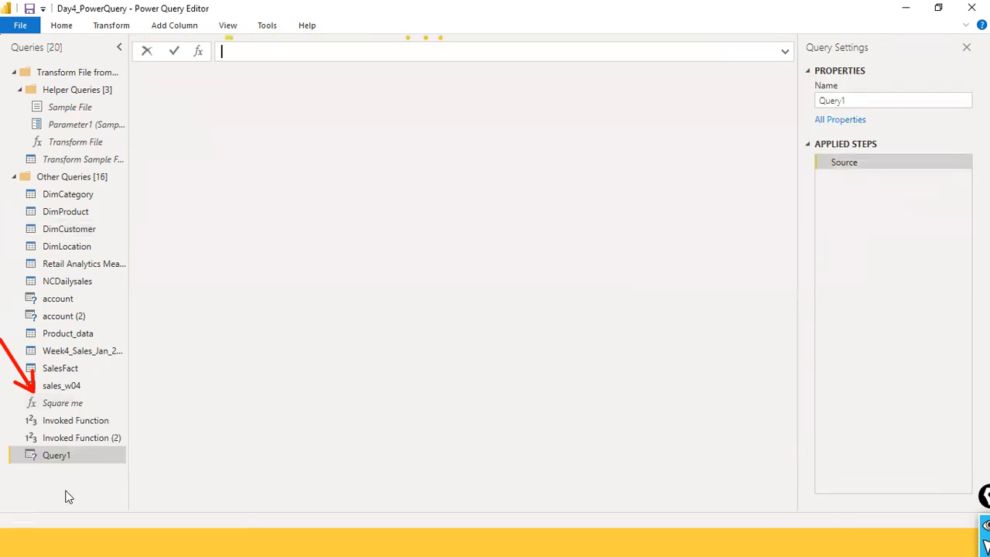
click(228, 26)
click(430, 69)
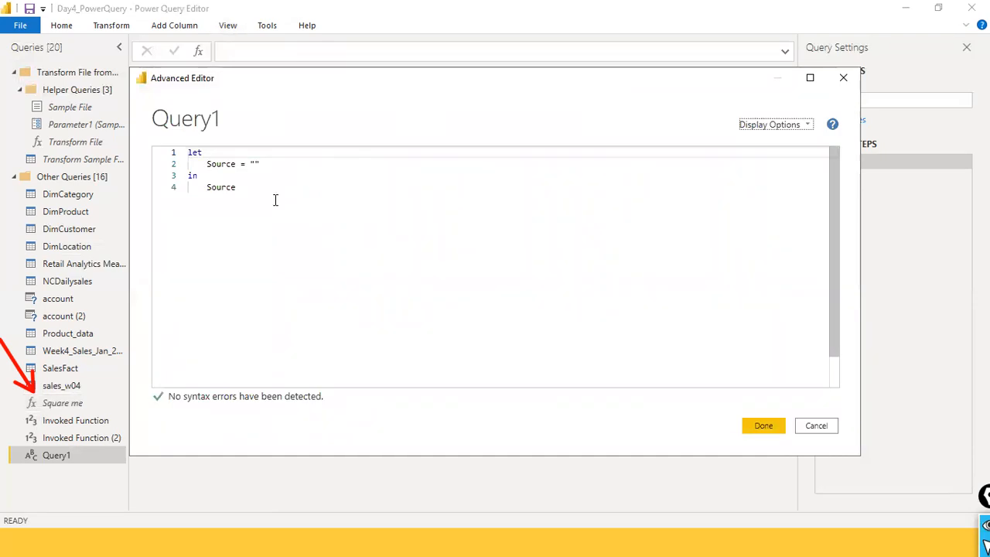
key(Return)
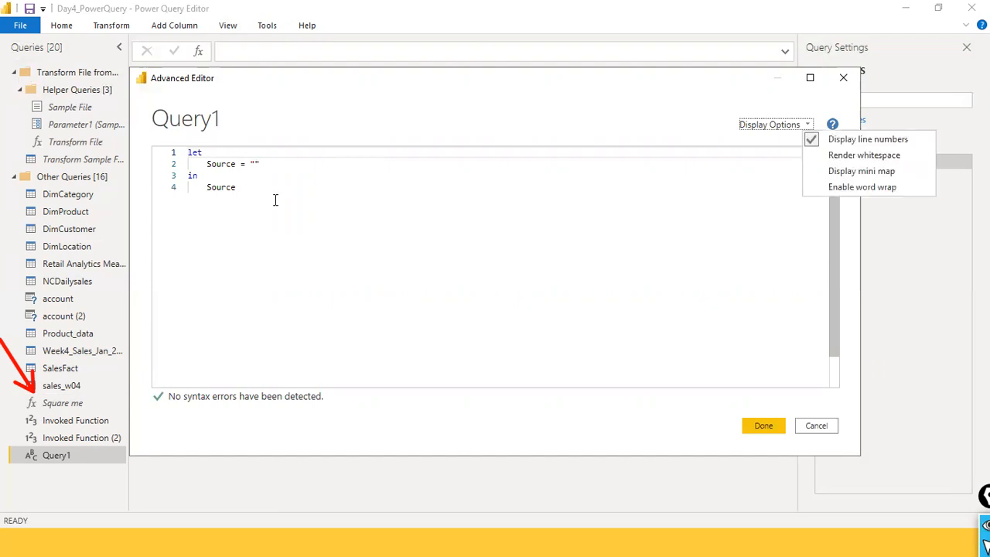
click(396, 239)
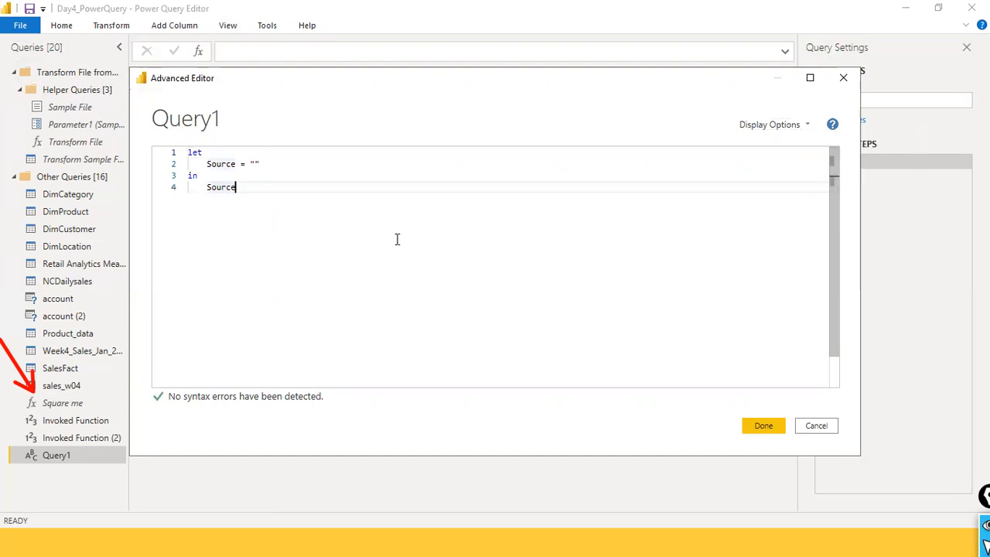
Insert an empty line above the let keyword in the Query1 code
key(Up)
key(Up)
key(Up)
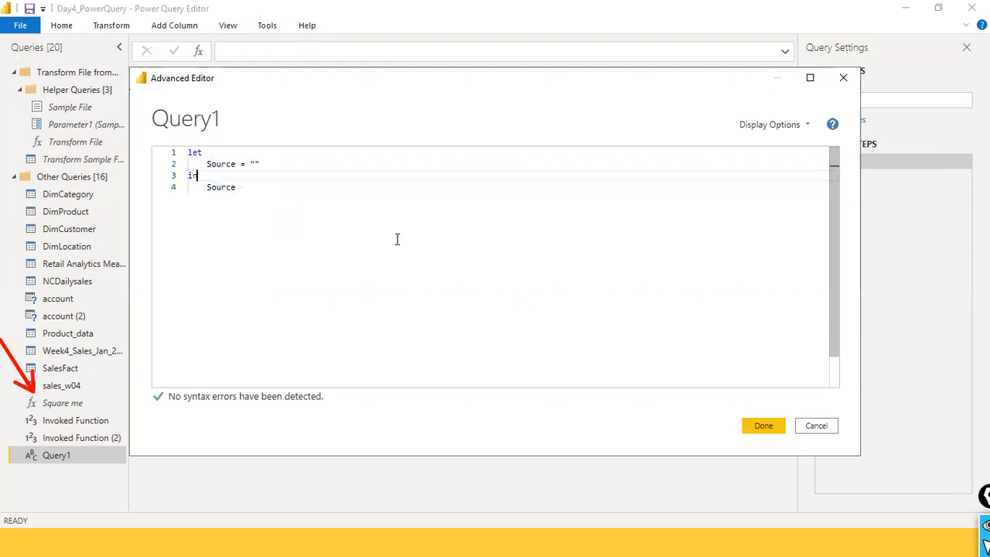
key(Home)
key(Return)
key(Up)
text(= )
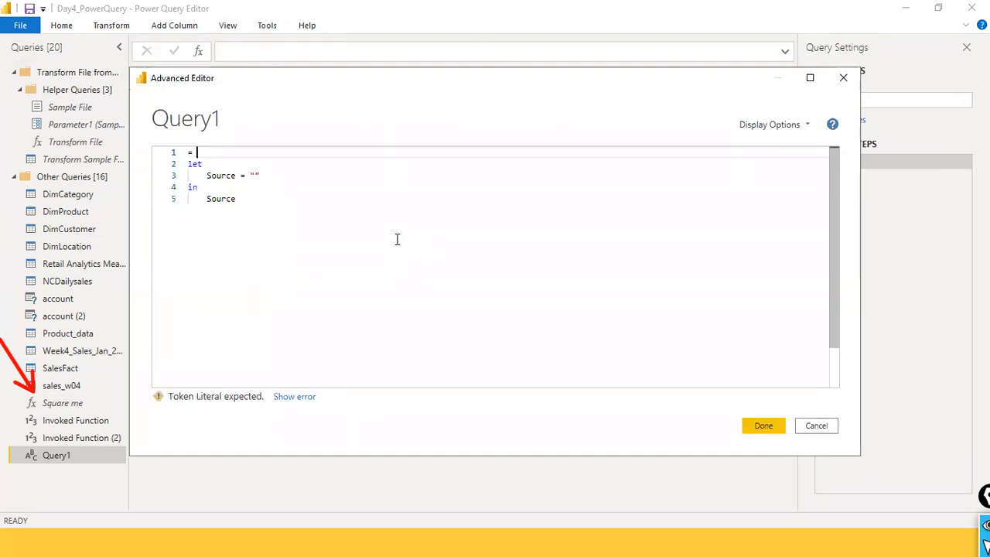
text((DOB) =>)
key(BackSpace)
key(BackSpace)
key(BackSpace)
key(BackSpace)
key(BackSpace)
key(BackSpace)
key(BackSpace)
key(BackSpace)
key(BackSpace)
key(BackSpace)
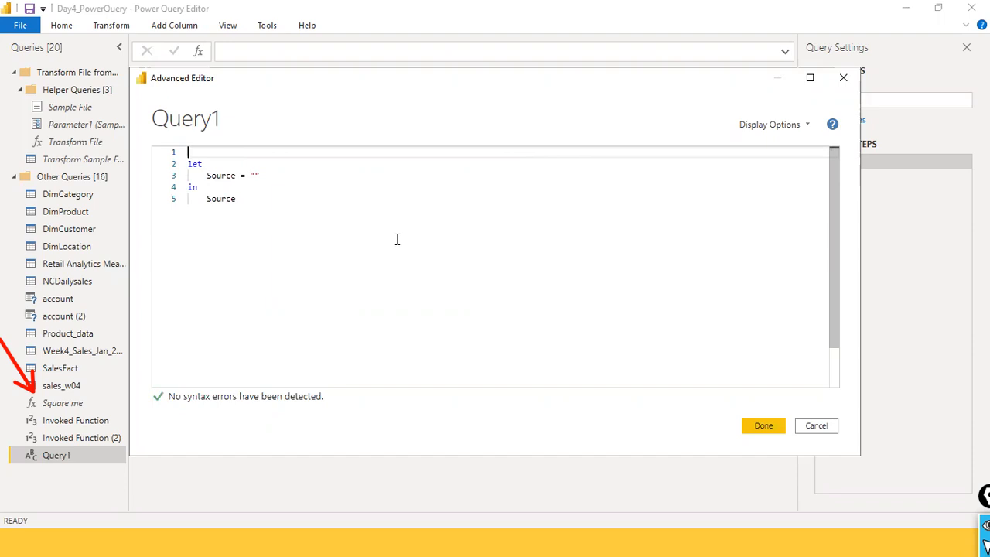
Write the function header "= (DOB) =>" on the empty first line above let
text(=)
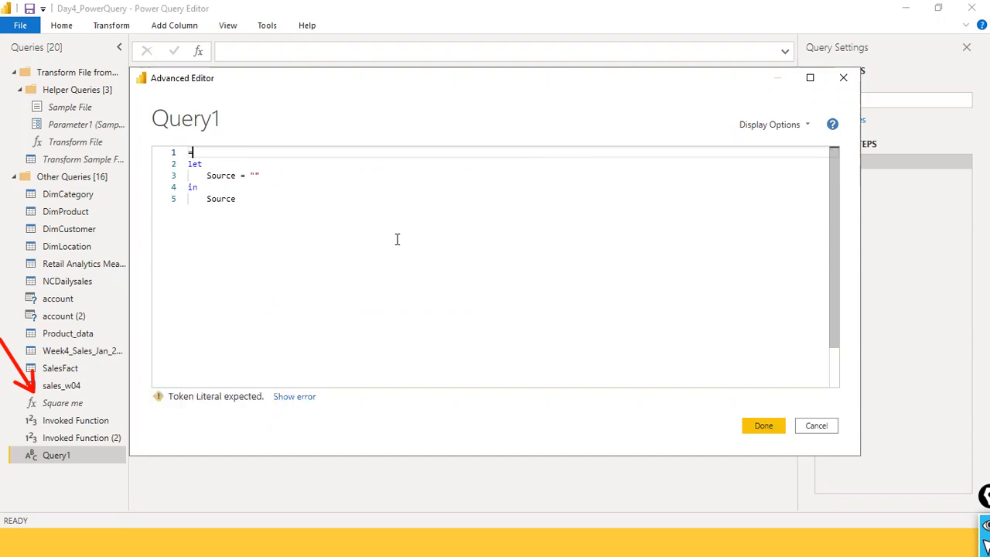
text( (DOB)
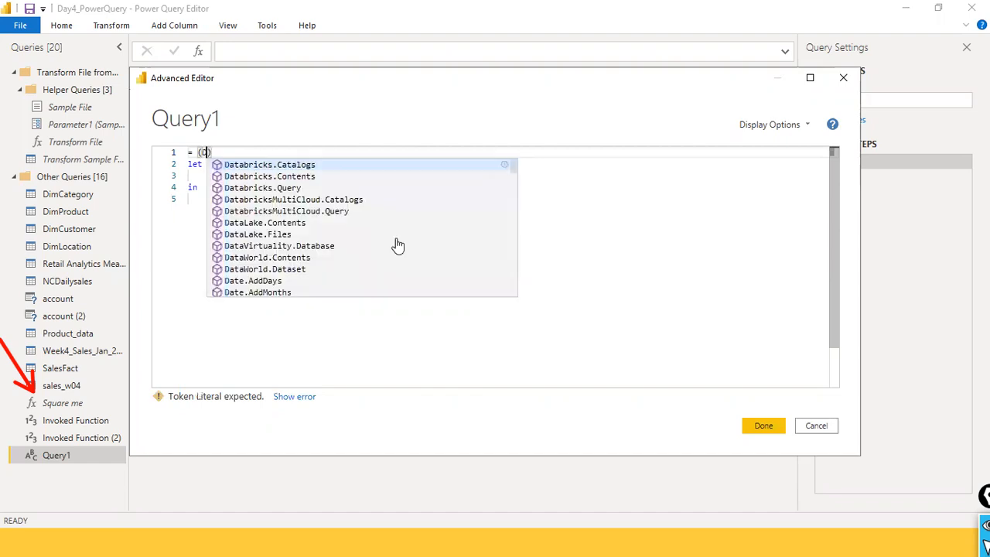
text() )
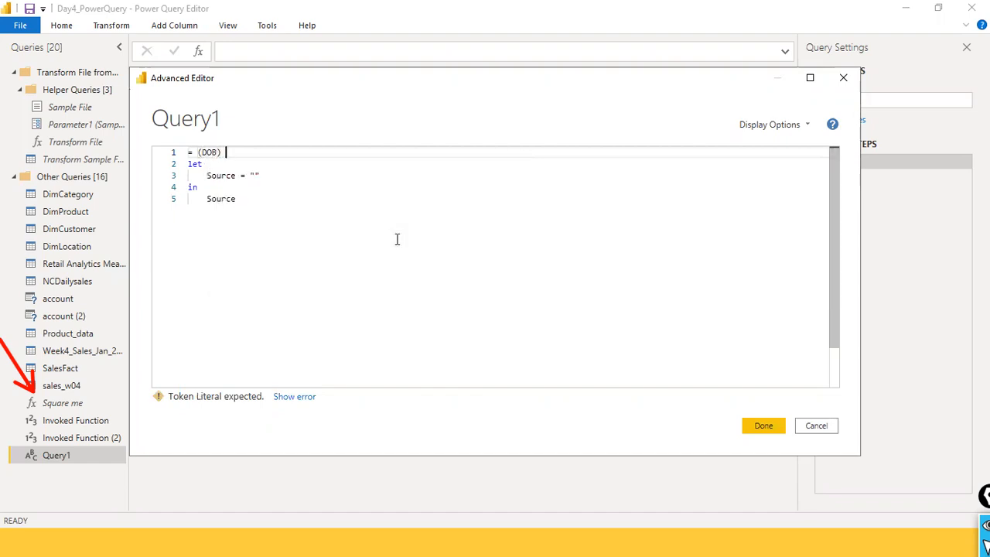
text(=>)
Delete the Source = "" definition from the let block
key(Down)
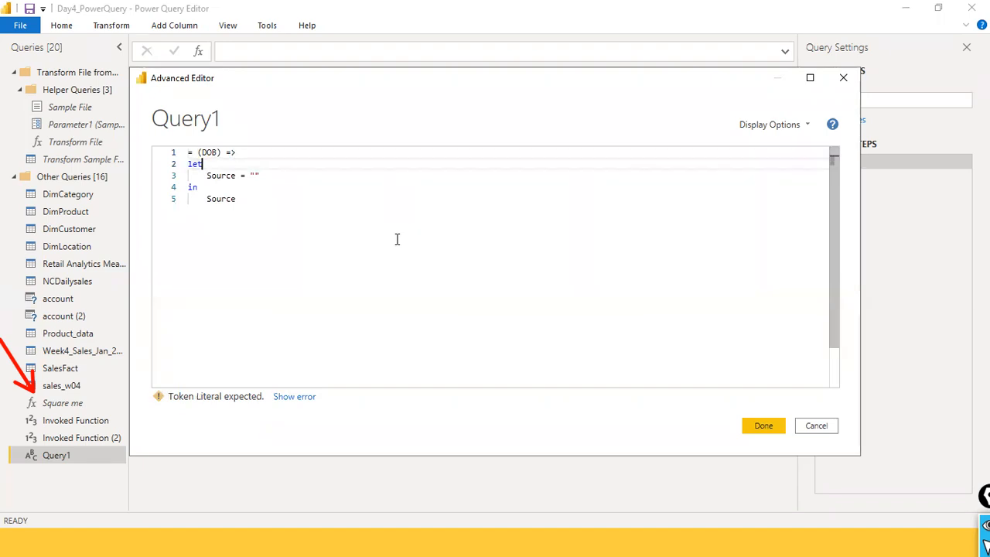
key(Down)
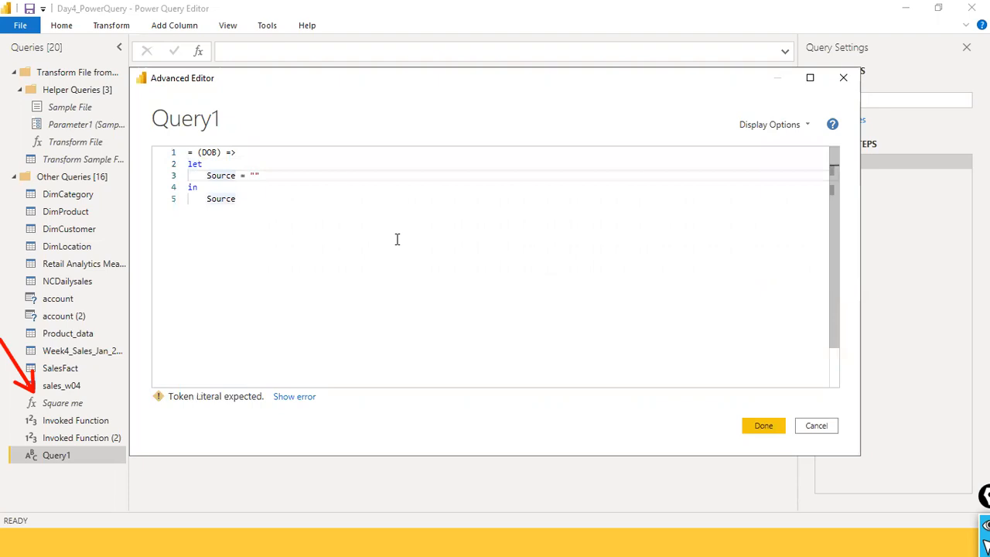
key(shift+Right)
key(shift+Right)
key(shift+Right)
key(shift+Right)
key(shift+Right)
key(shift+Right)
key(shift+Right)
key(shift+Right)
key(shift+Right)
key(shift+Right)
key(shift+Right)
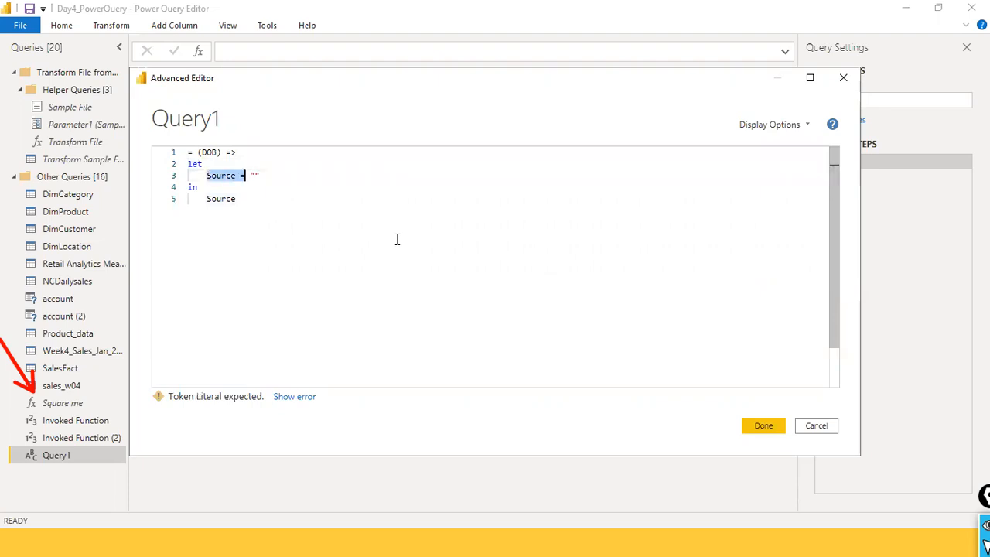
key(BackSpace)
key(BackSpace)
key(BackSpace)
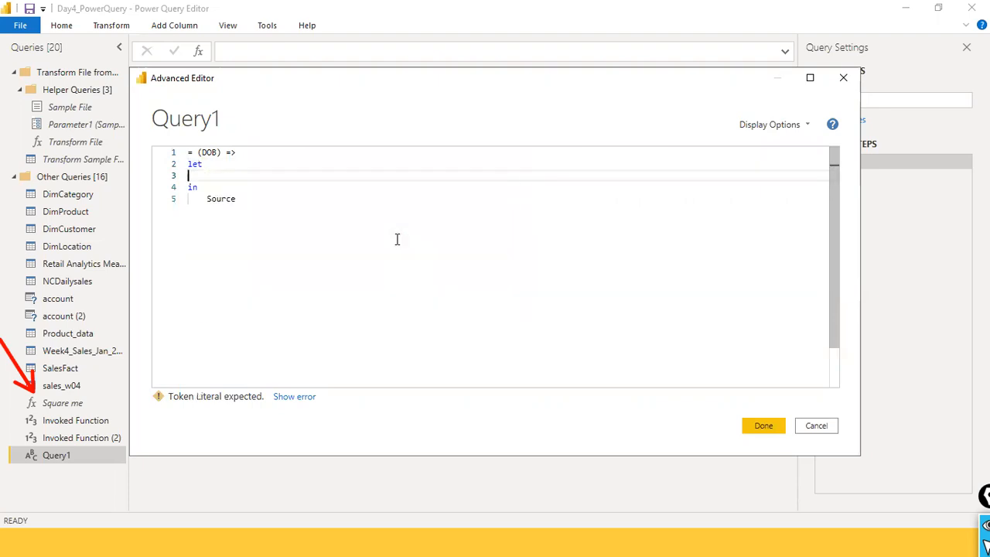
Begin a result variable in the let block that uses the Date.Year function
key(Return)
text(resu)
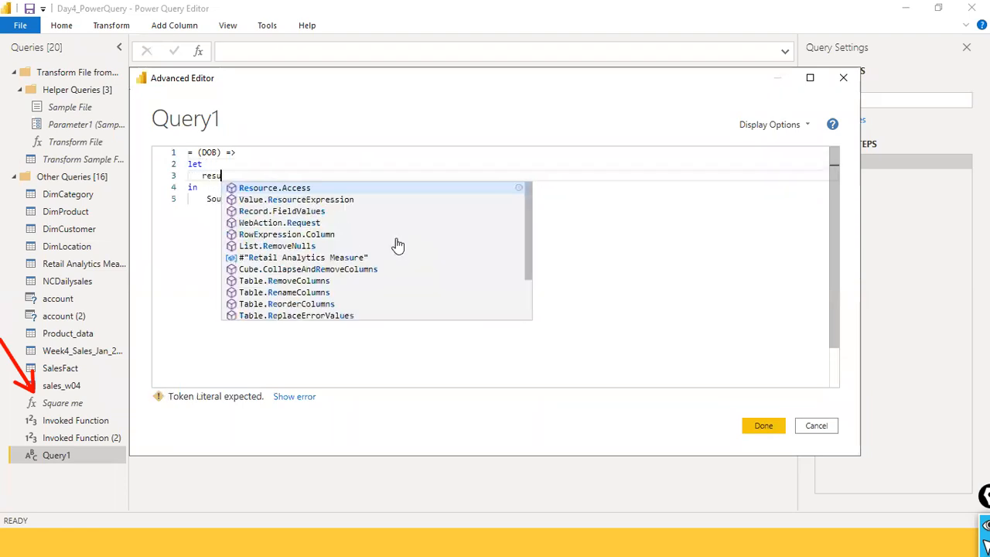
text(lt = )
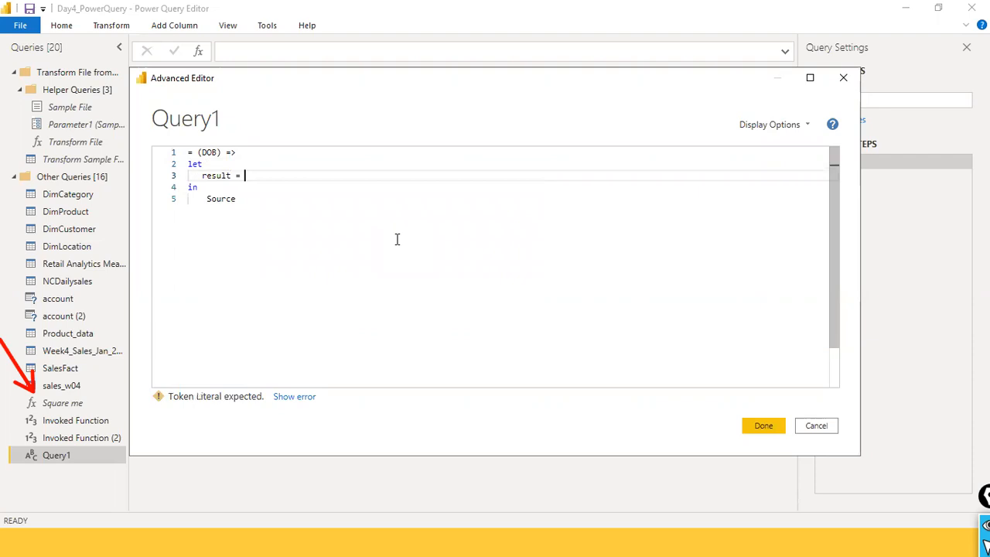
text(Date.Y)
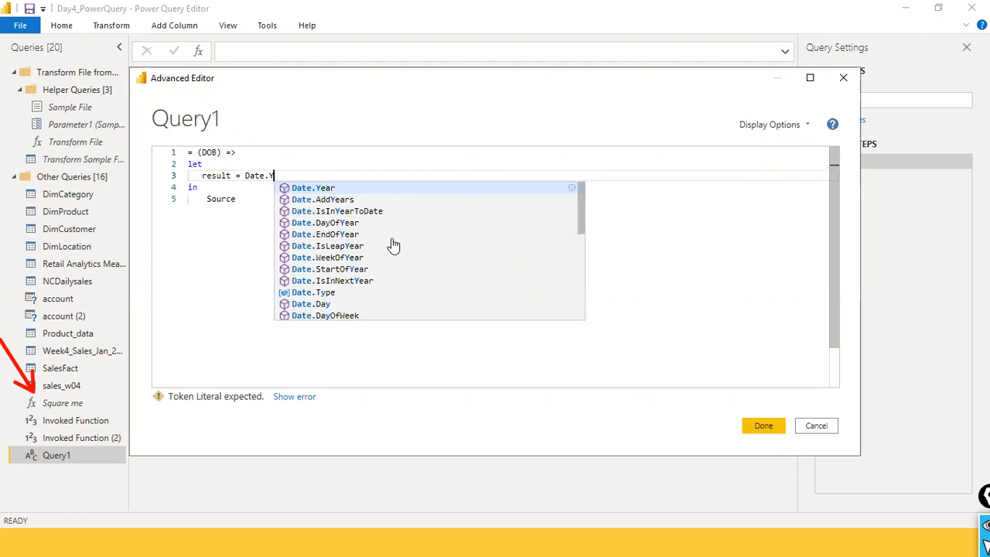
click(313, 189)
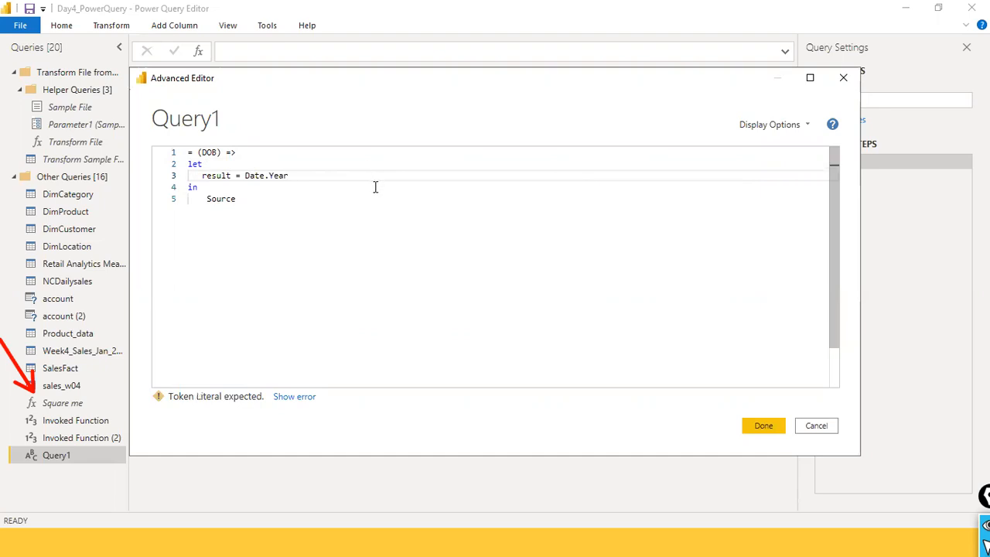
Give Date.Year the argument DateTime.LocalNow() in the result expression
click(0, 433)
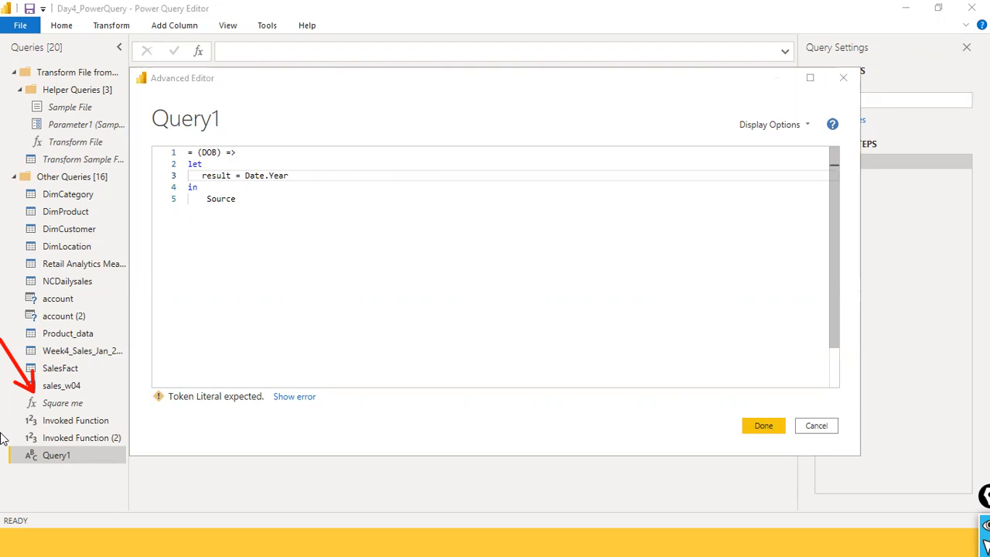
click(159, 367)
click(318, 182)
click(322, 176)
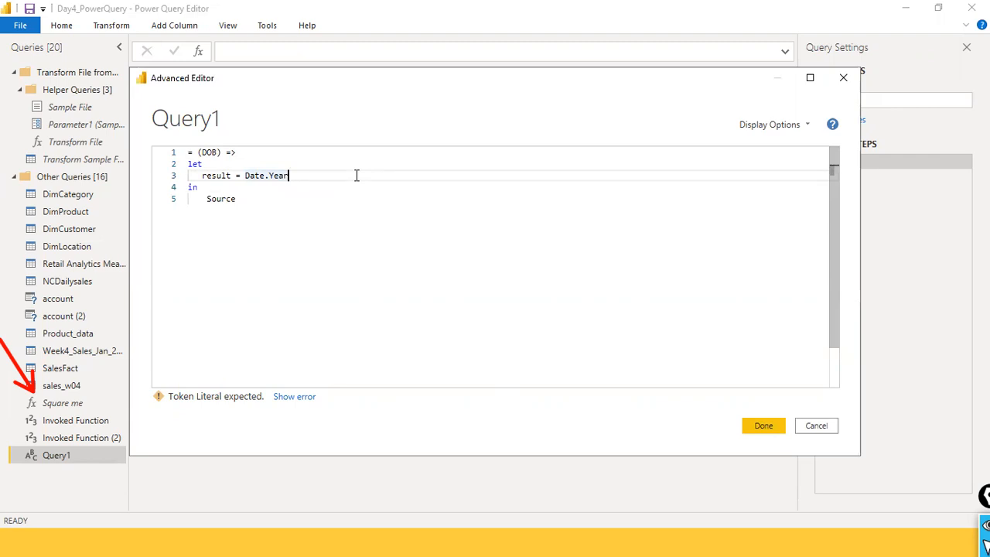
text((Datetime.lo)
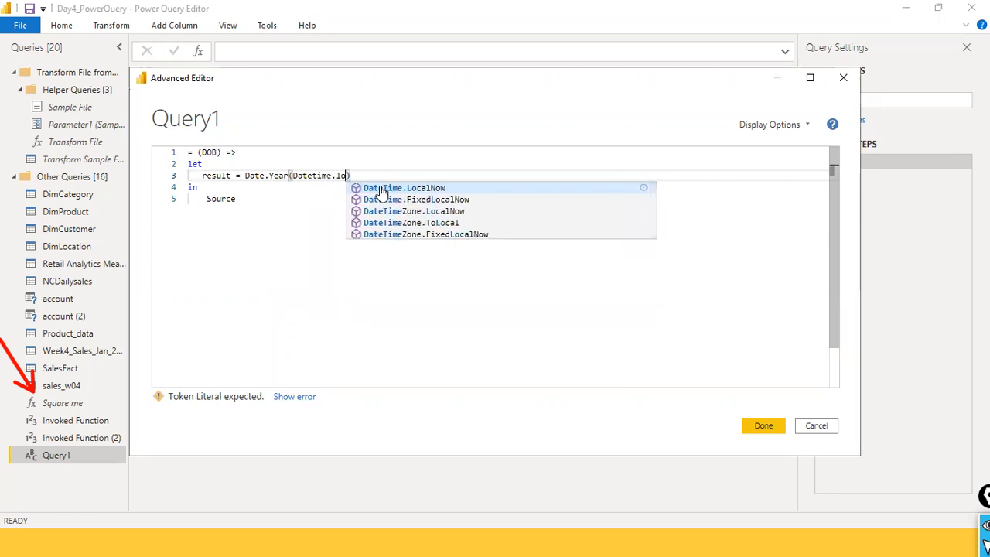
click(381, 189)
text(()
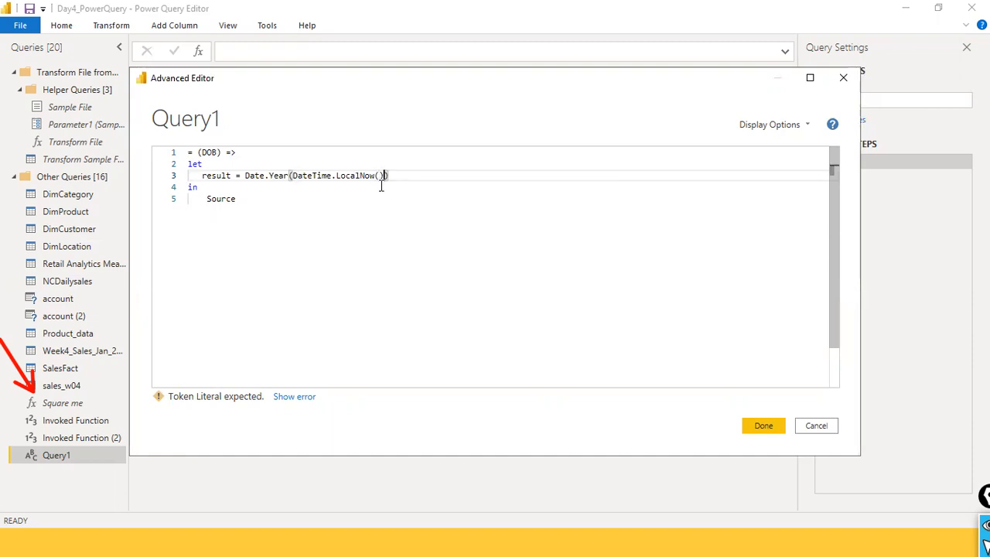
Complete the result expression by subtracting Date.Year(DOB) from the current year
text()) - Date.y)
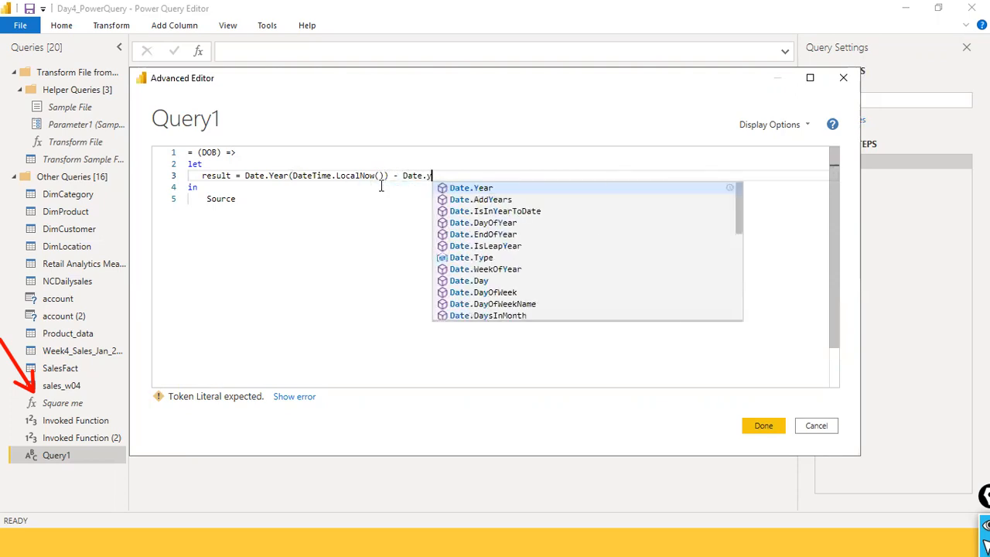
key(Tab)
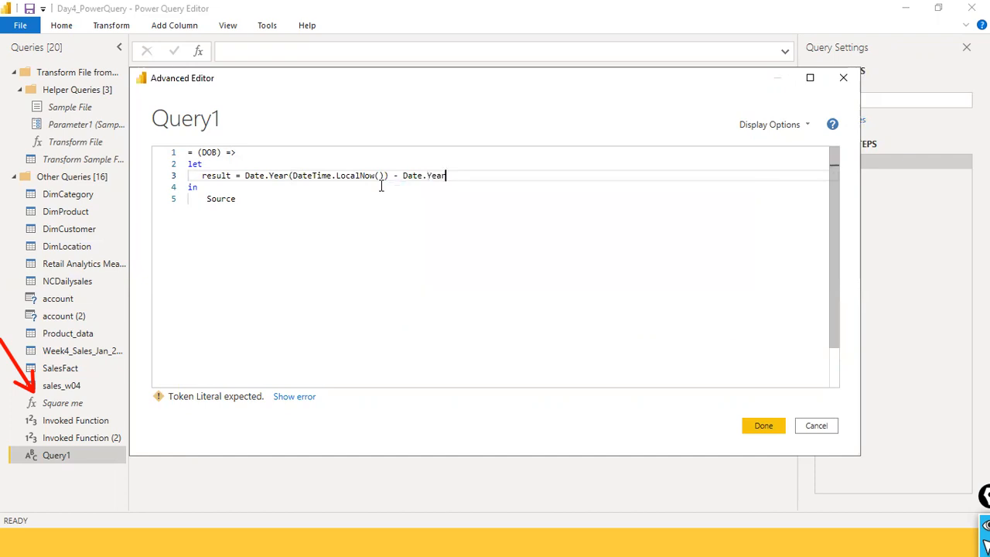
text((DOB))
key(Escape)
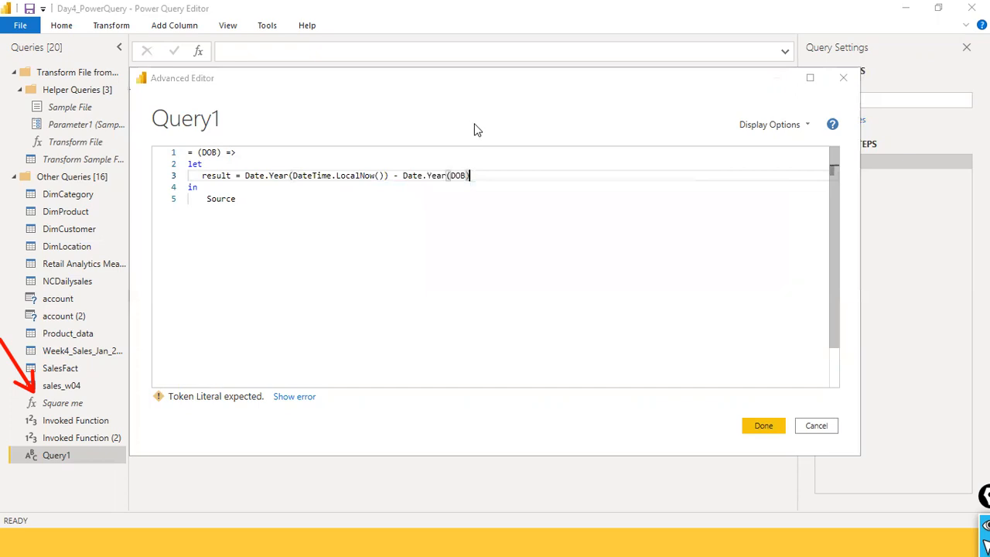
Replace Source with result in the in clause and apply the Query1 code
click(219, 152)
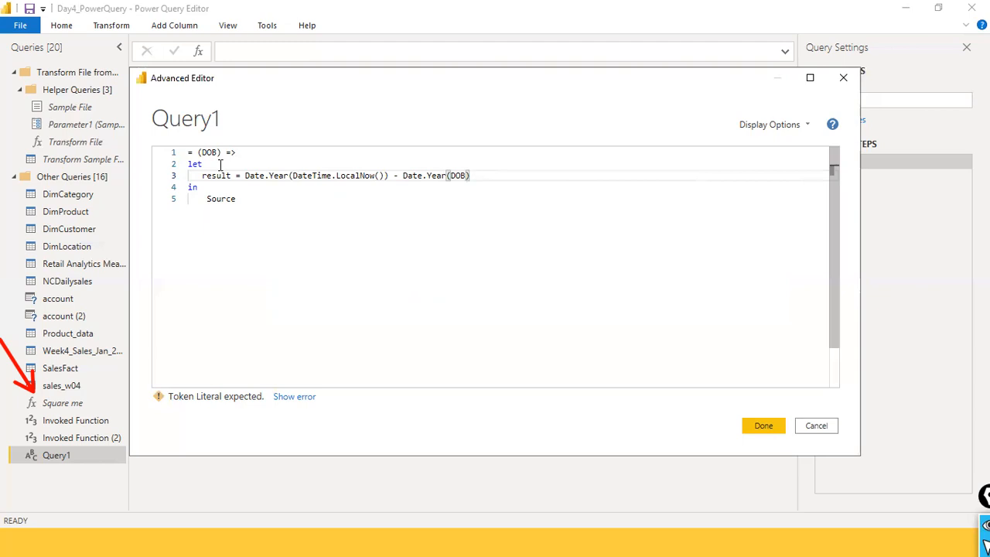
drag(207, 199, 470, 221)
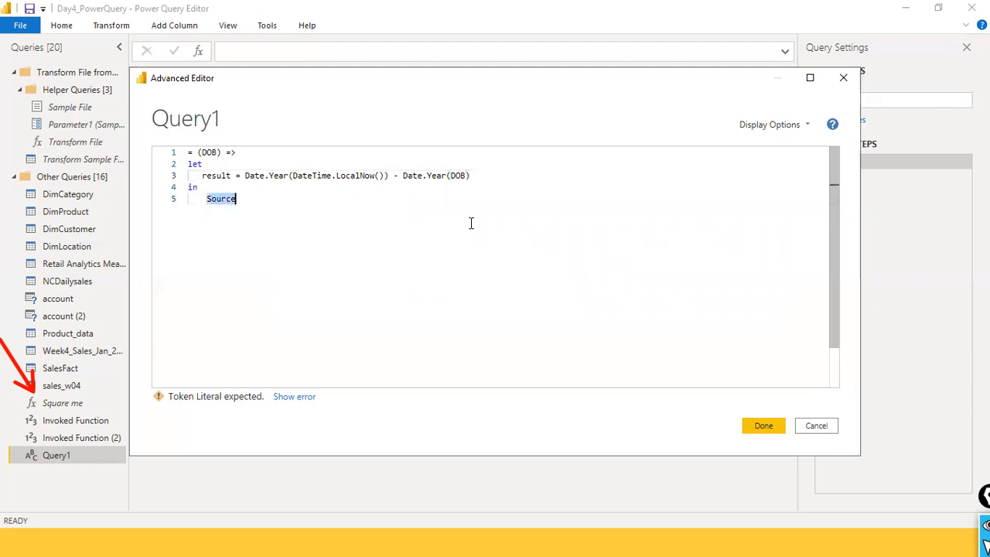
key(BackSpace)
text(result)
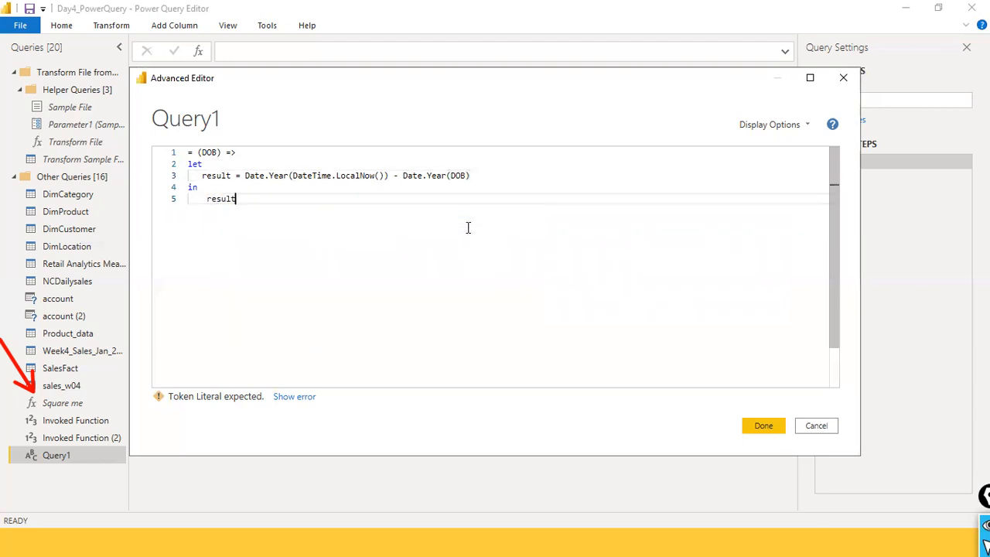
click(757, 431)
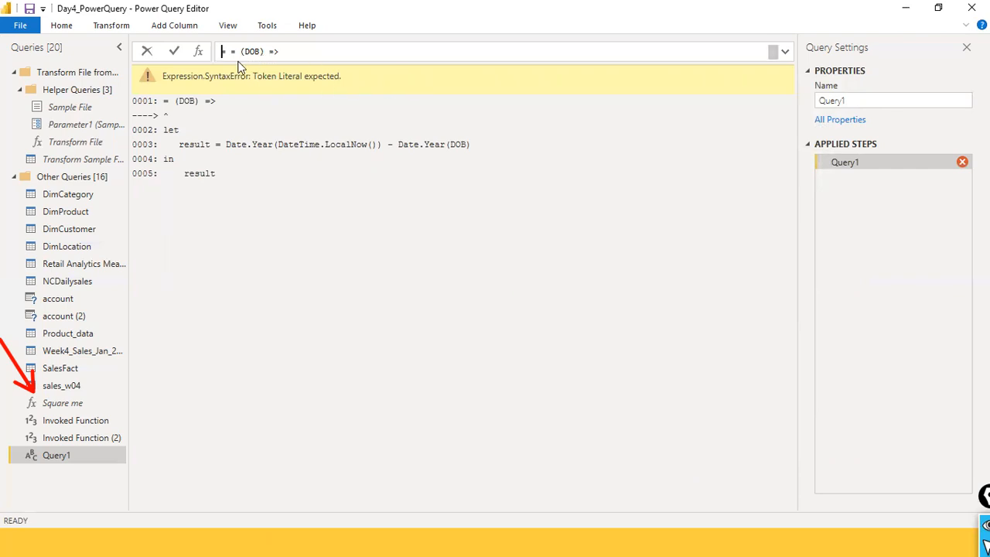
Expand the formula of Query1, remove the extra equals sign before (DOB) and commit the corrected function
click(784, 51)
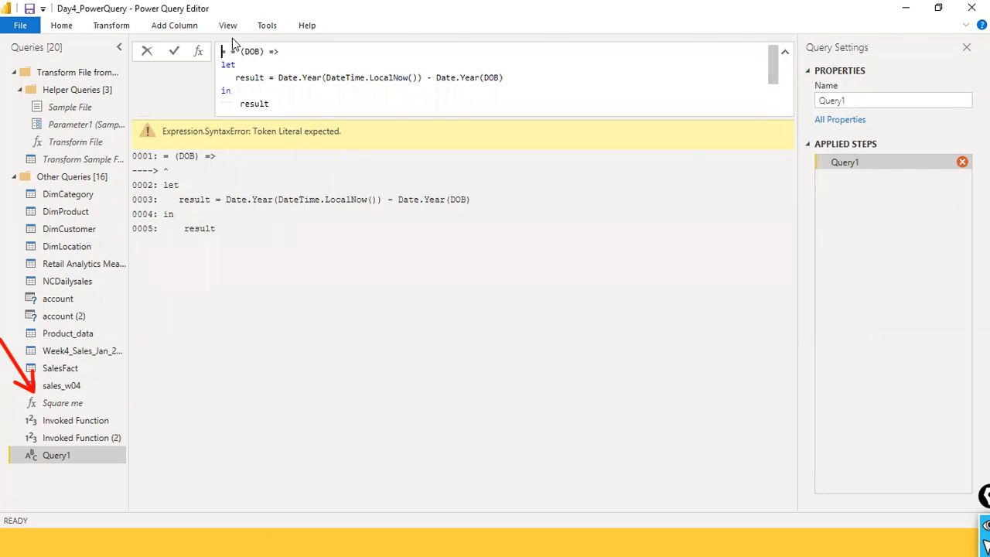
drag(229, 51, 188, 53)
key(BackSpace)
click(342, 104)
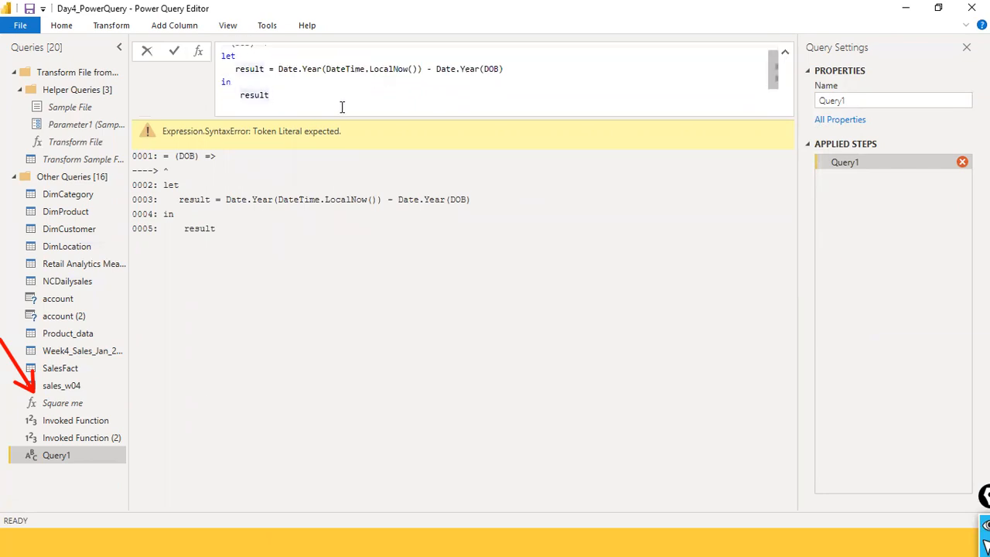
key(Return)
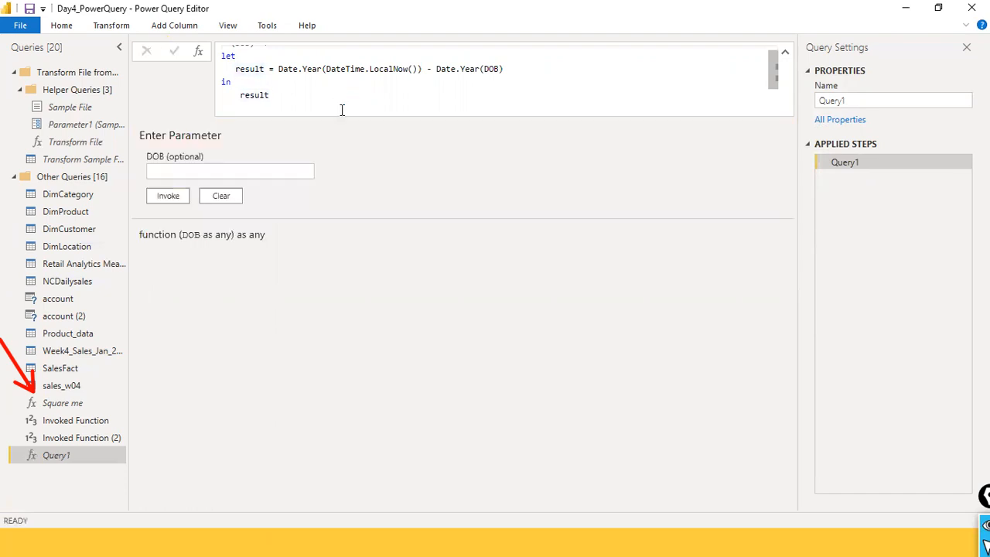
Test the Query1 function by invoking it with a sample date of birth as the DOB parameter
click(308, 177)
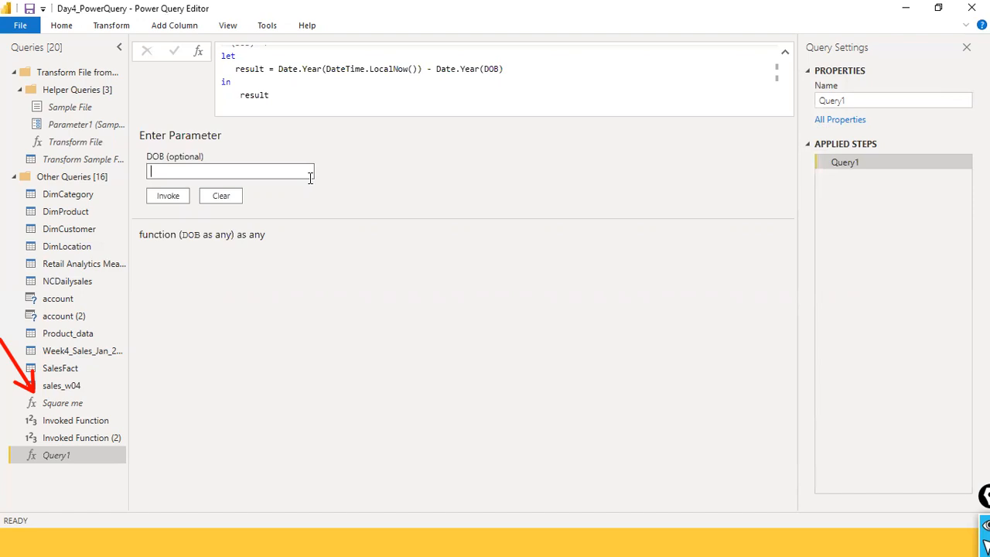
text(02-05-1983)
click(177, 195)
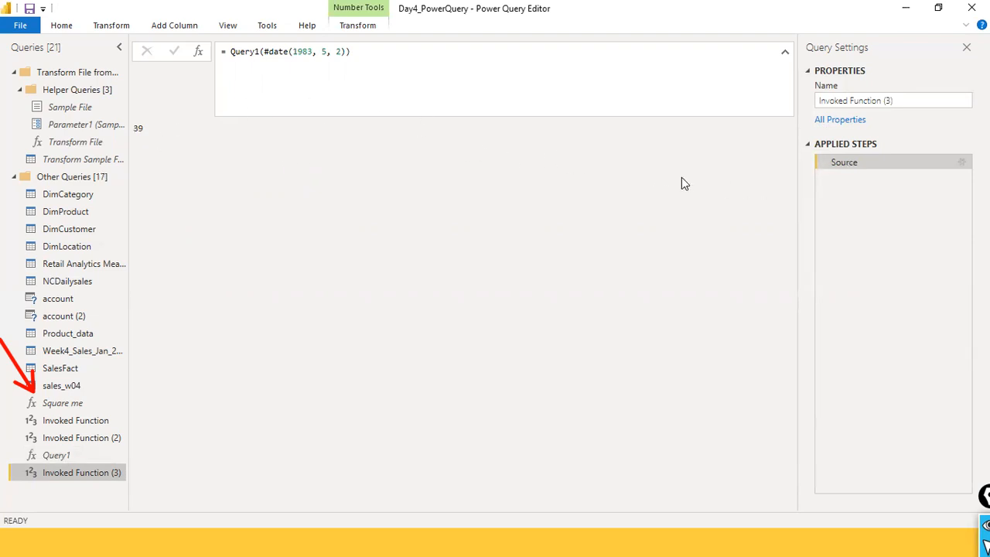
Rename the Query1 function as Calculate Age
double_click(60, 455)
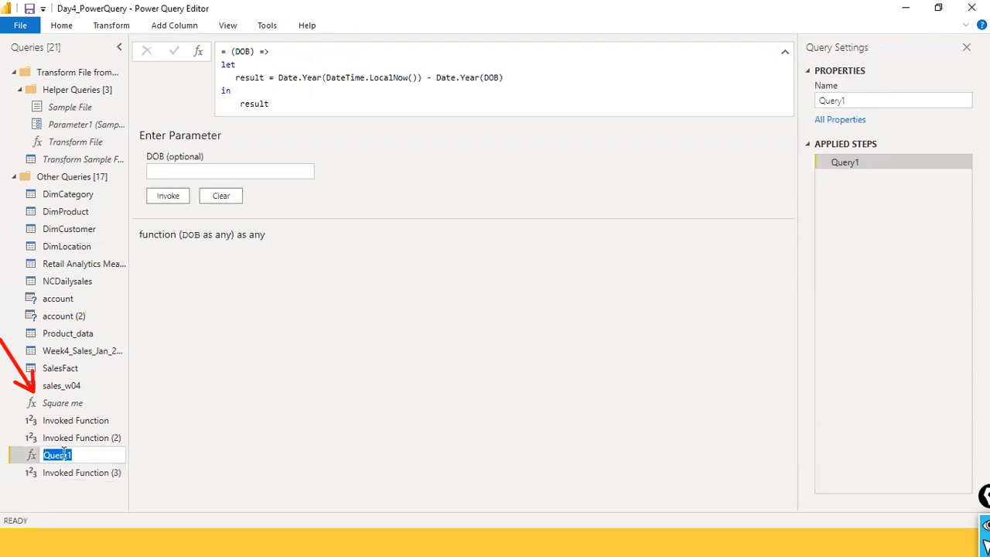
text(Calculate Age)
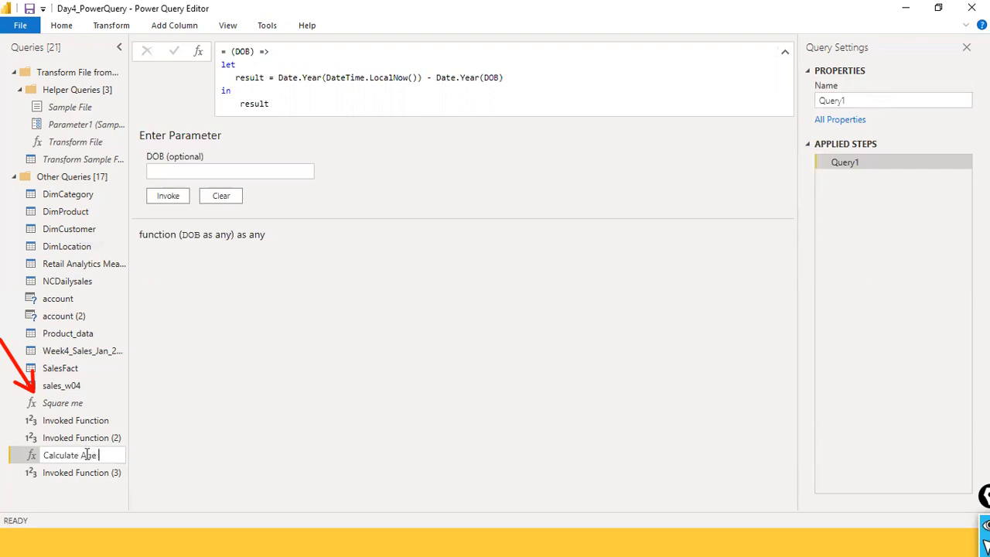
key(Return)
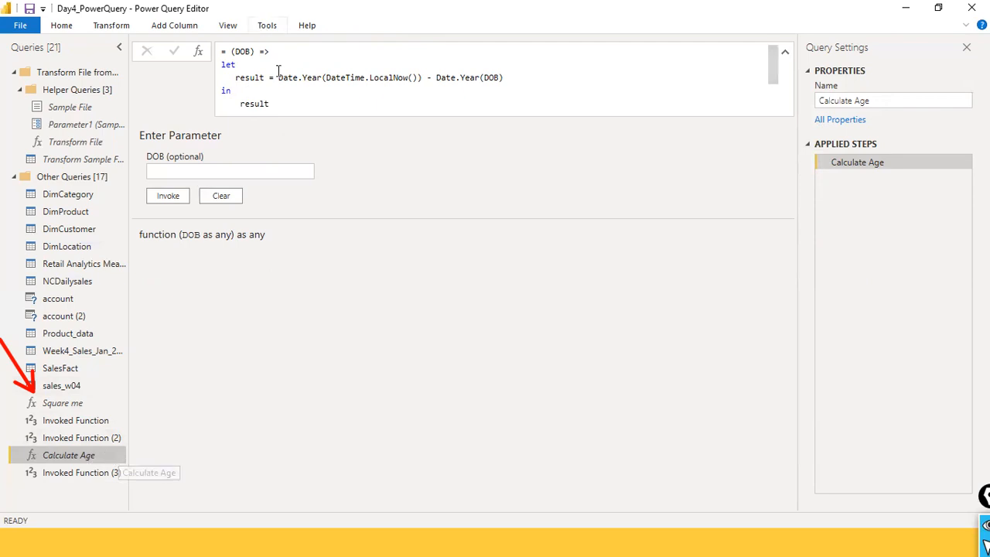
click(231, 173)
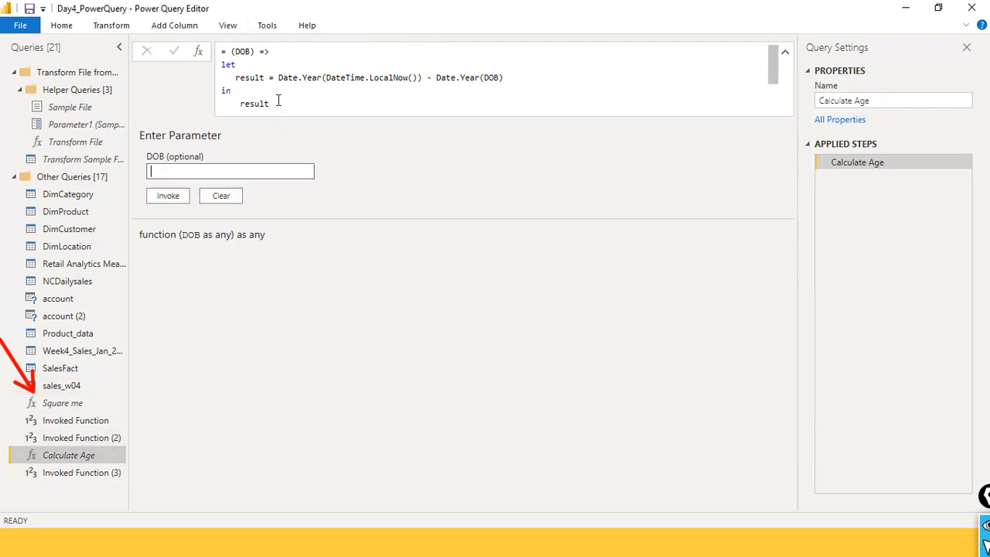
drag(279, 101, 222, 53)
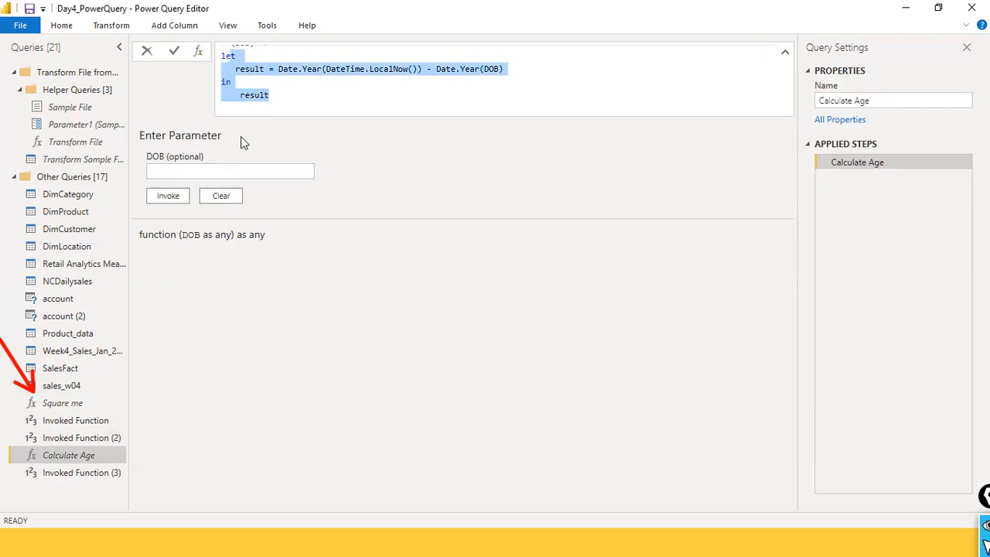
click(168, 170)
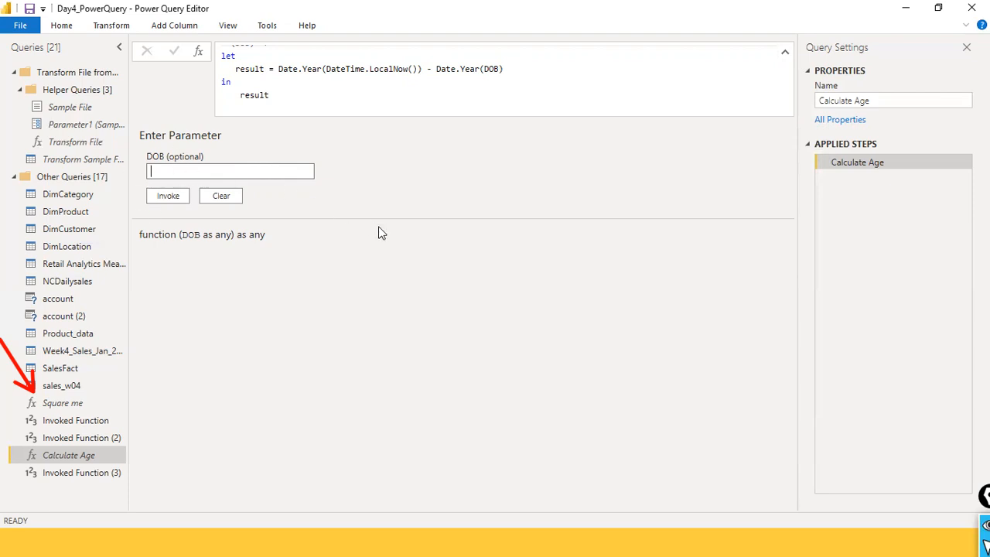
click(193, 28)
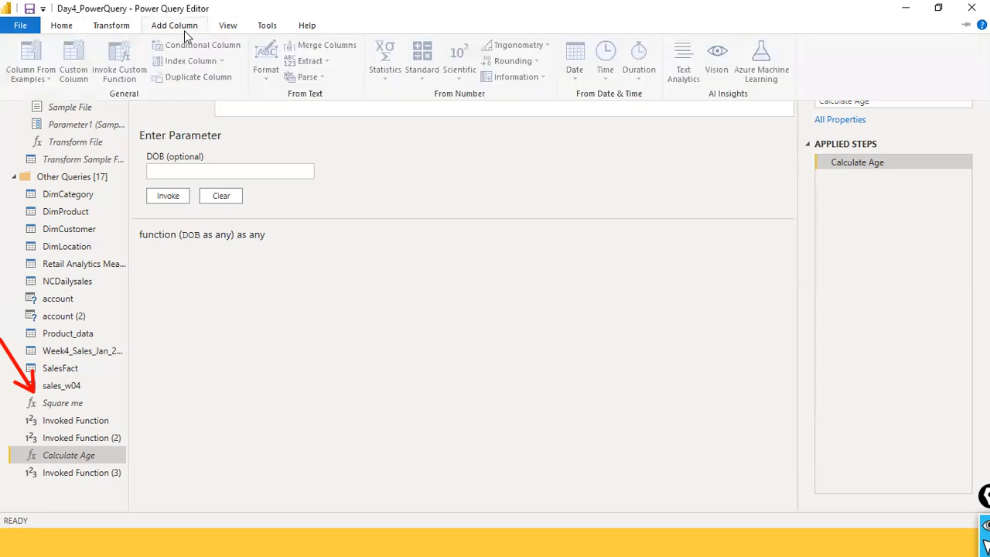
click(218, 377)
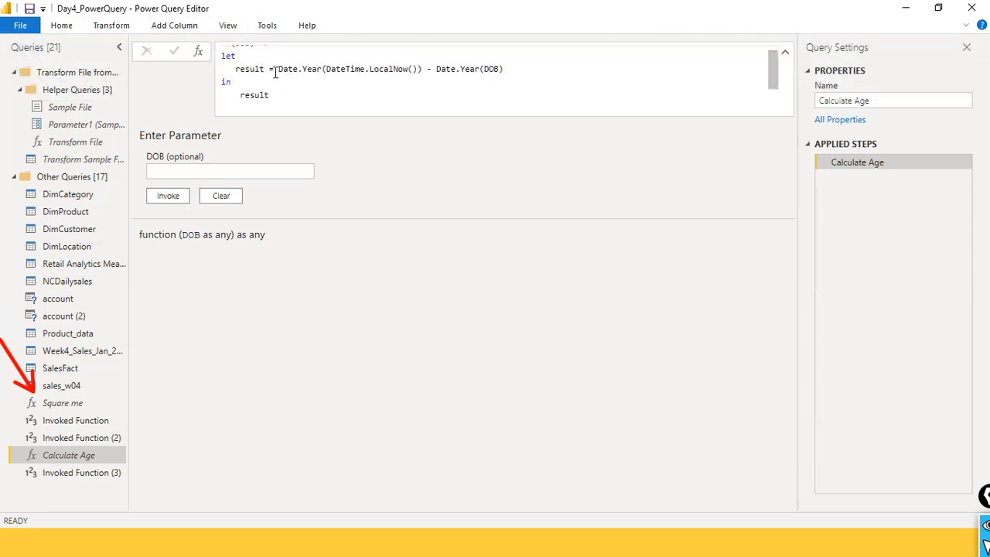
Collapse the formula bar and select the DOB column in the DimCustomer query
click(785, 54)
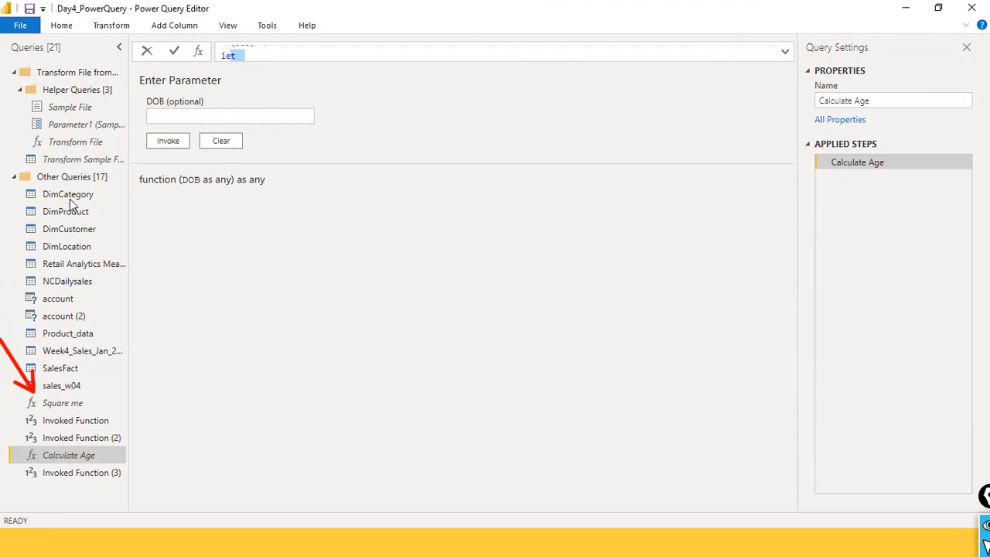
click(137, 234)
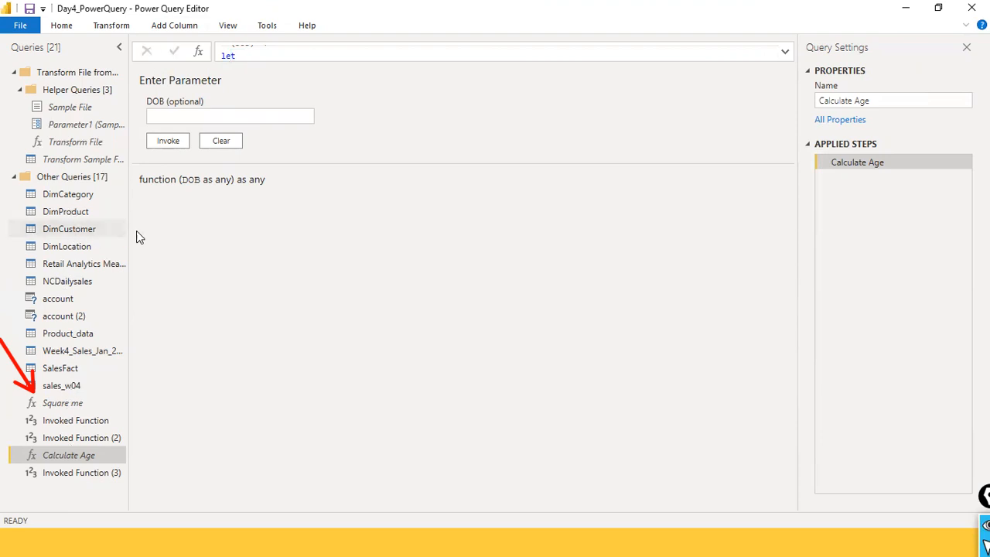
click(75, 232)
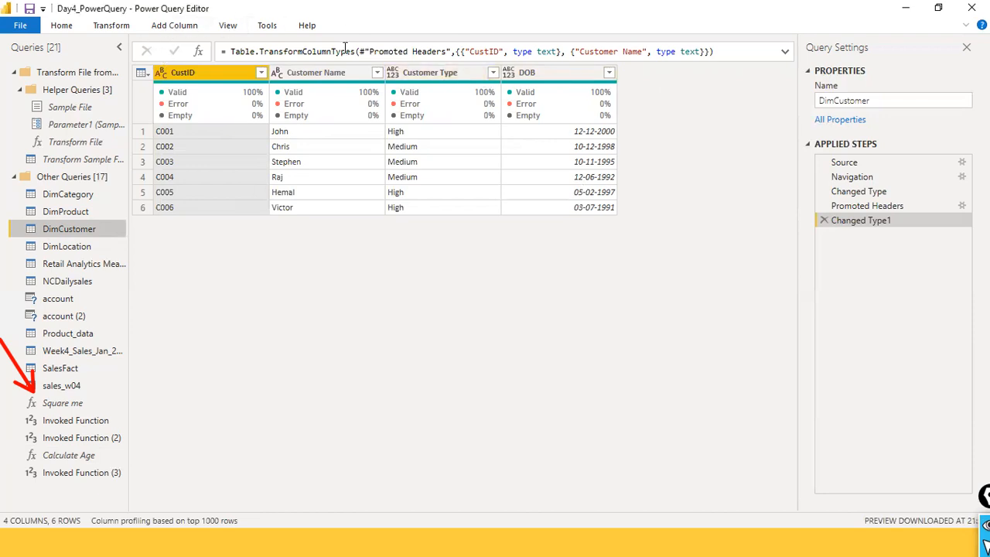
click(541, 73)
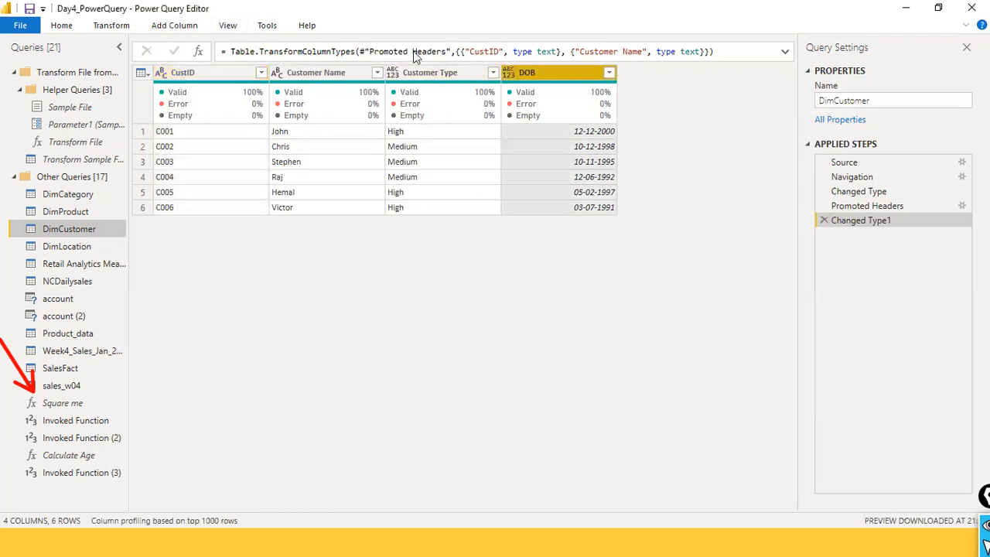
Set up a custom function call on DimCustomer with the new column name Age of the Customer and Calculate Age as the function query
click(198, 30)
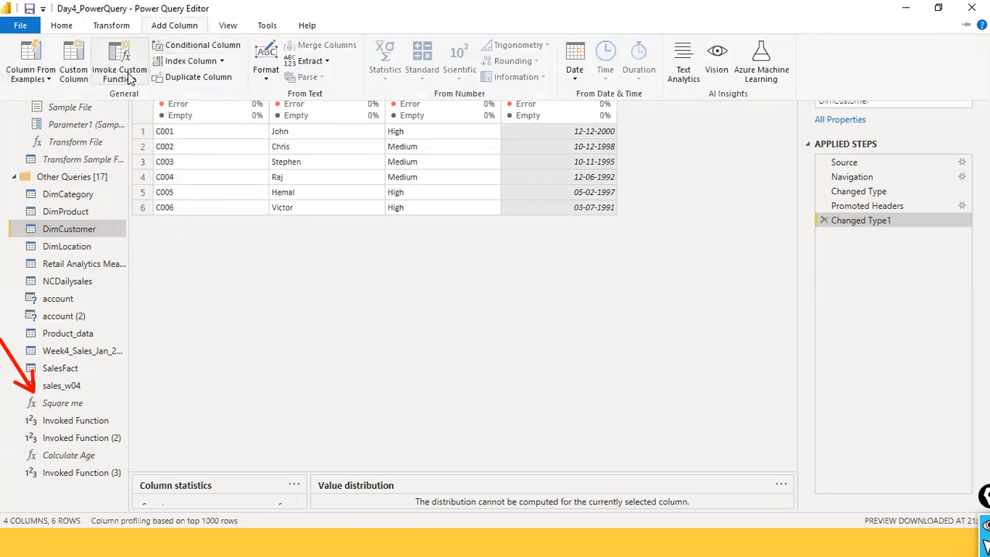
click(128, 73)
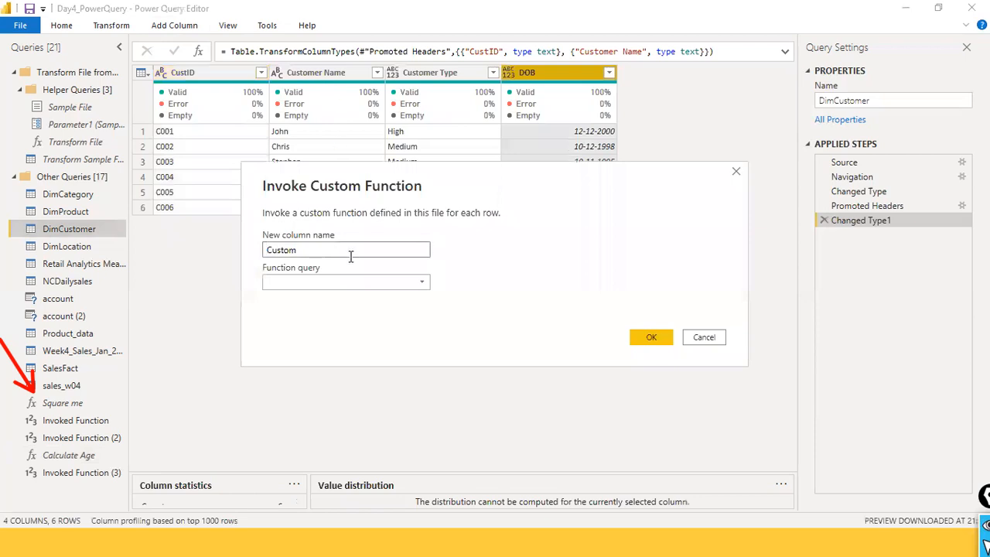
double_click(346, 249)
text(AGe)
key(BackSpace)
key(BackSpace)
text(ge of the Customer)
click(420, 281)
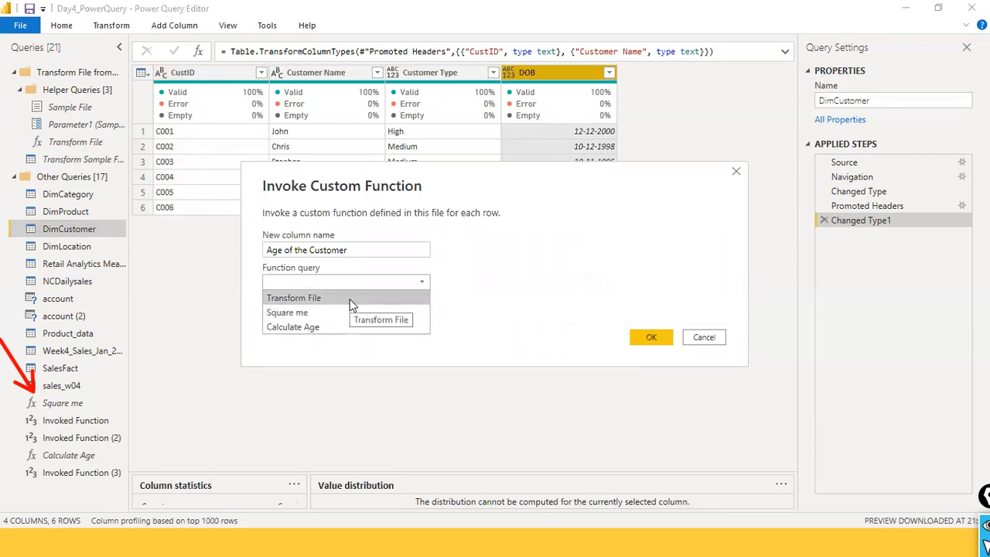
click(323, 331)
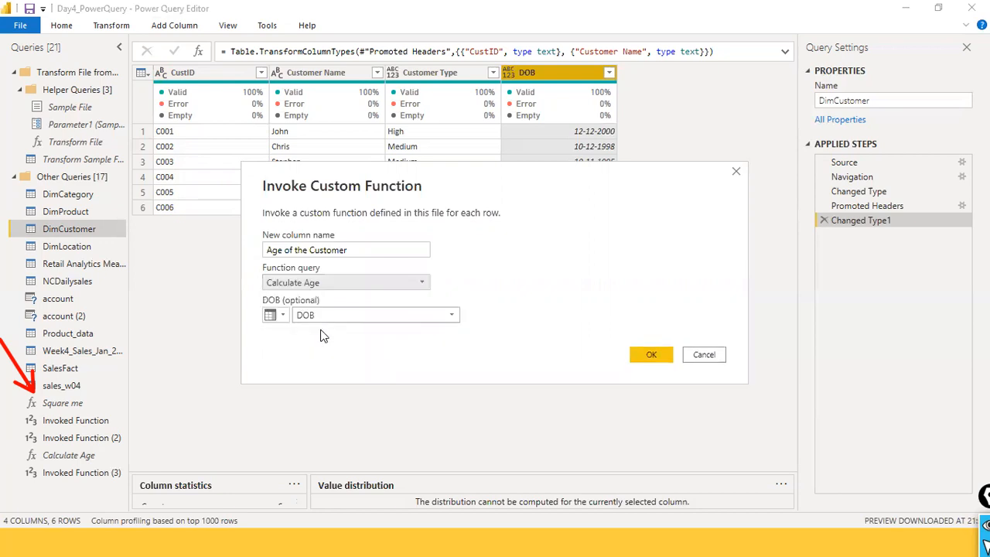
click(277, 314)
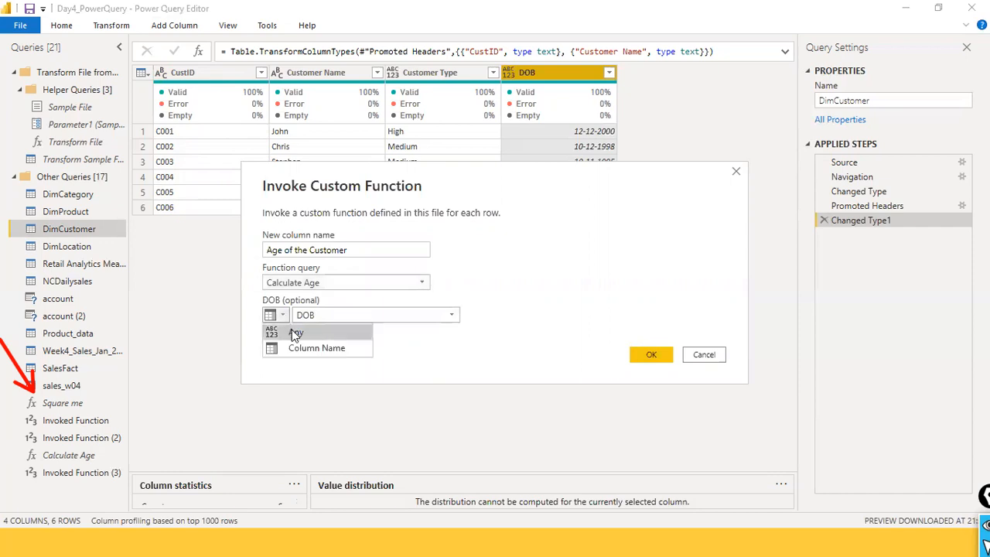
click(292, 331)
click(343, 313)
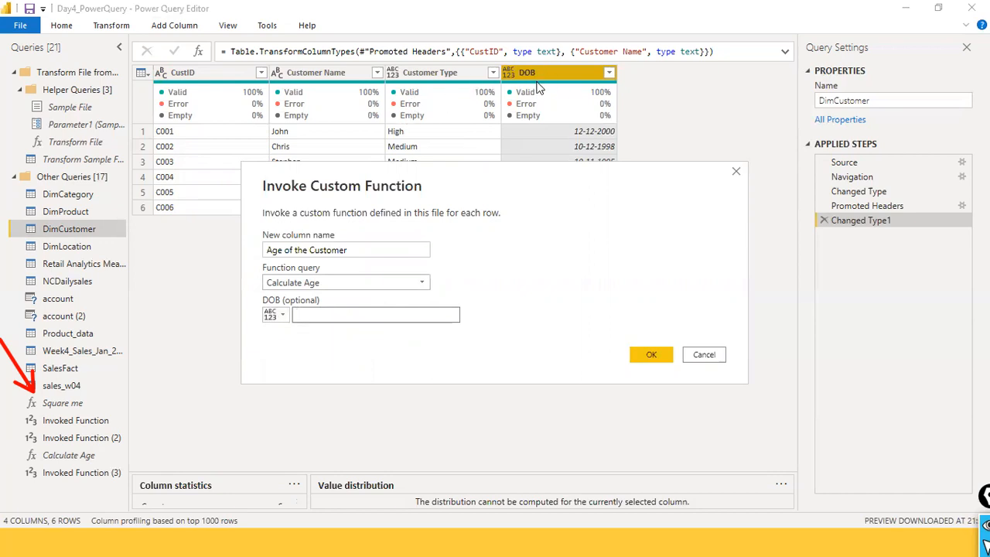
click(275, 315)
click(282, 349)
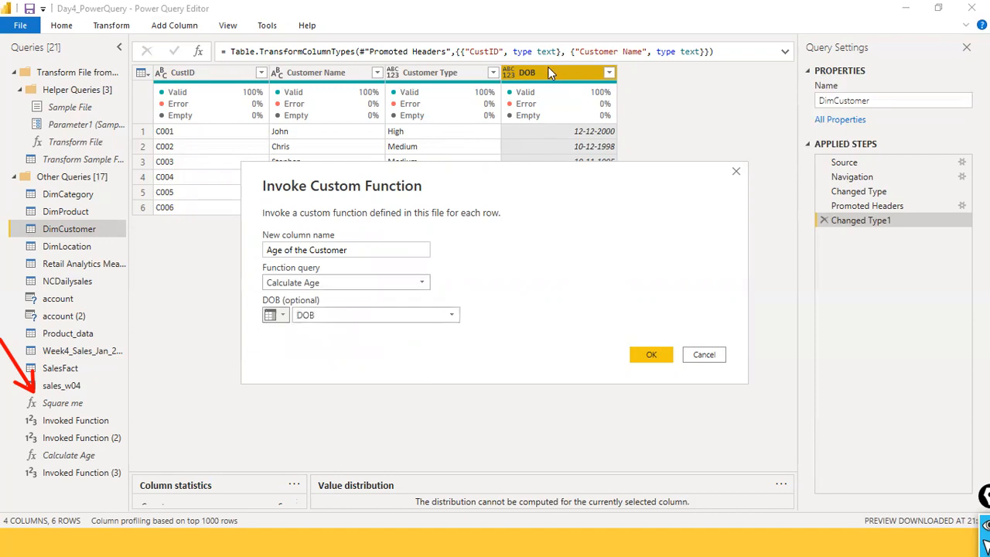
Use the DOB column as the function's DOB argument and add the age column to DimCustomer
click(448, 314)
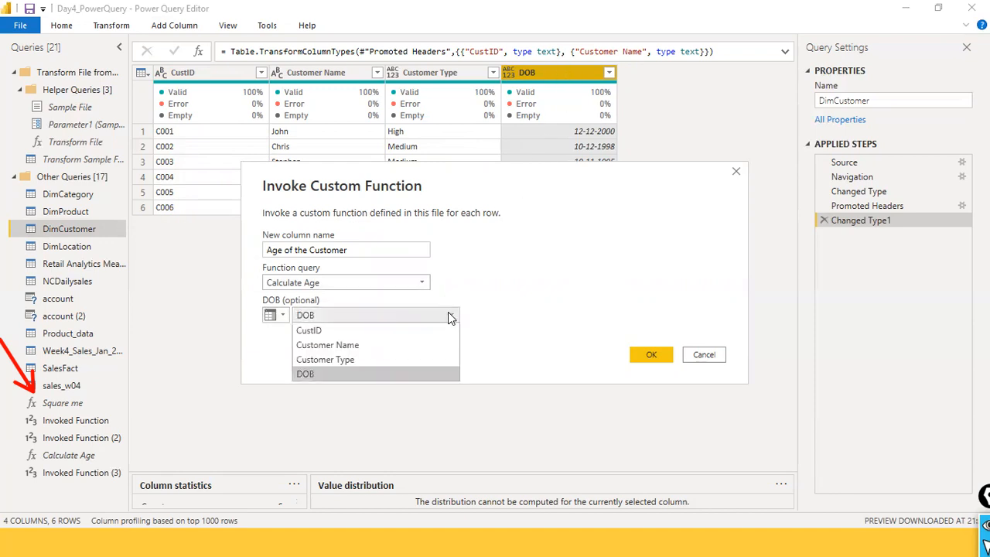
click(356, 373)
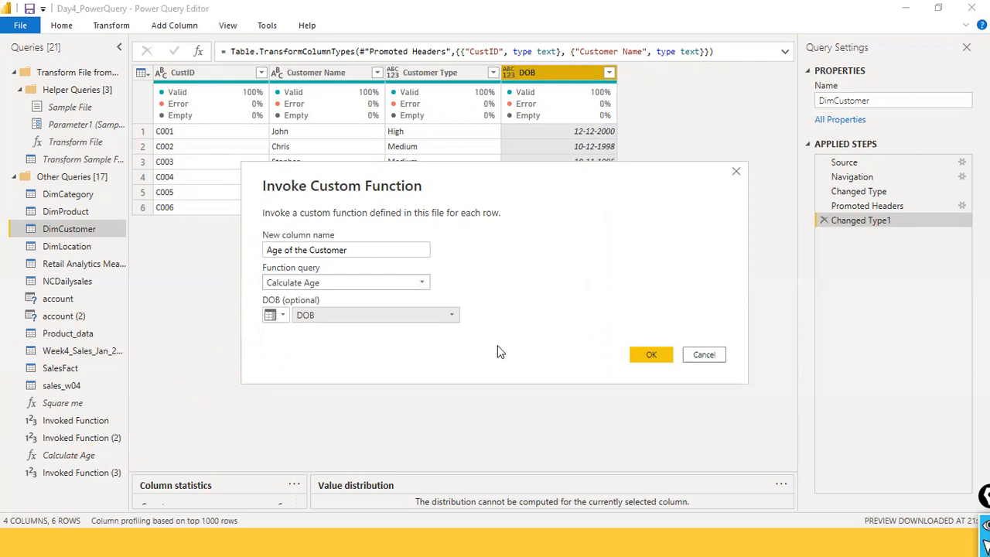
click(650, 357)
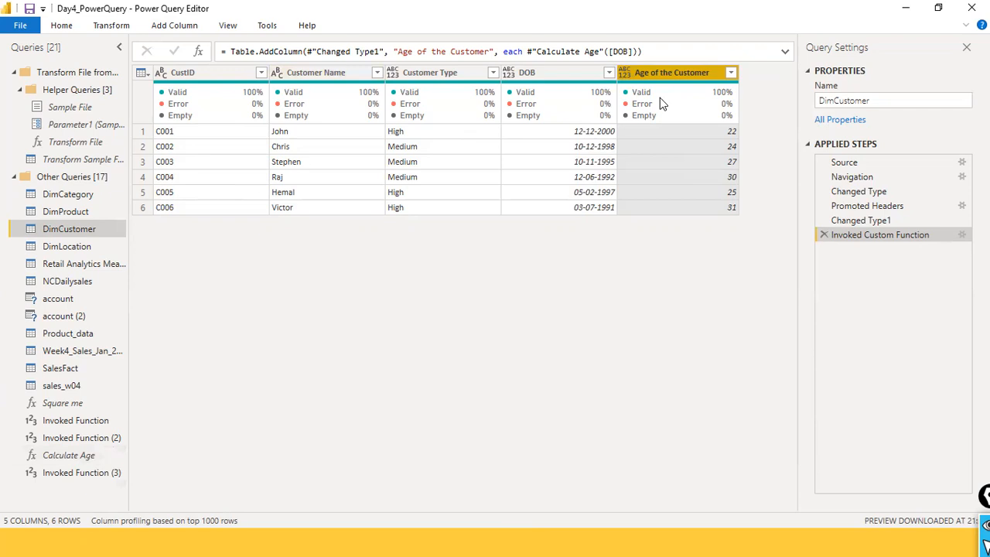
mouse_move(711, 110)
click(182, 28)
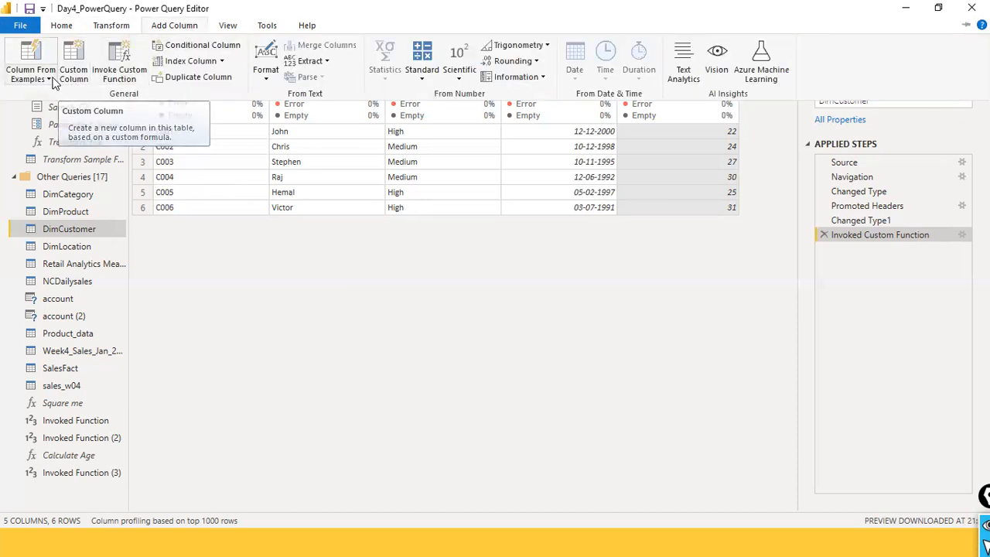